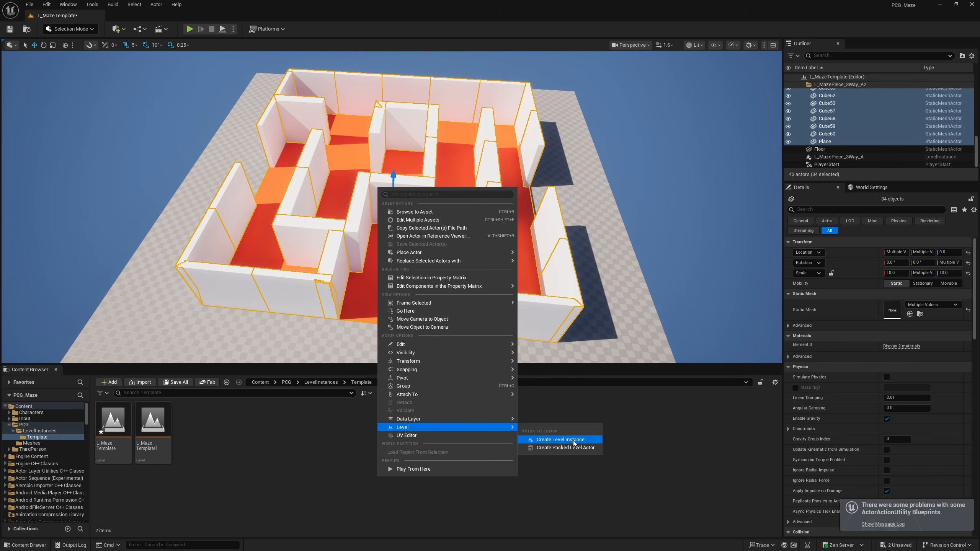
Create a level instance named TestLevel from the selected maze walls, using Center Min Z as the pivot type
{"action": "left_click", "coordinate": [574, 443]}
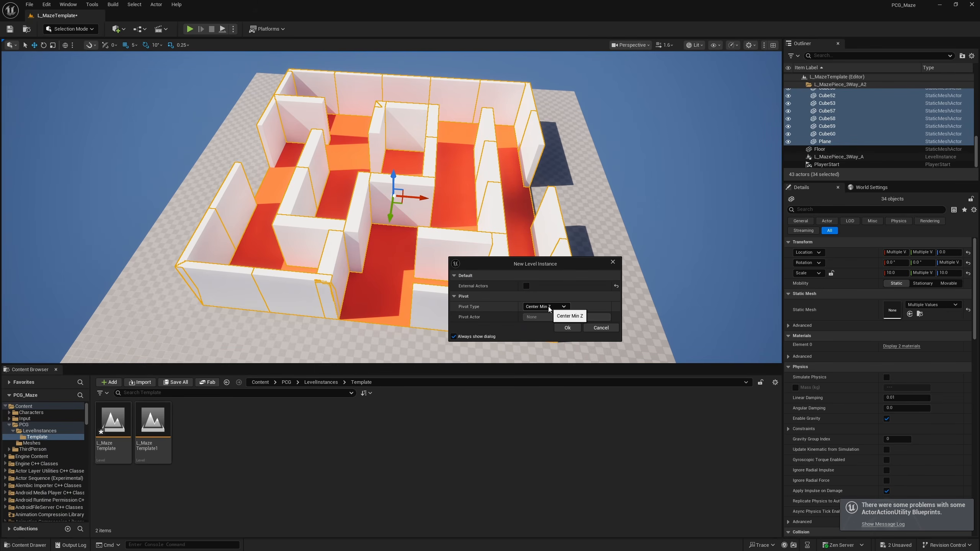
{"action": "left_click", "coordinate": [566, 328]}
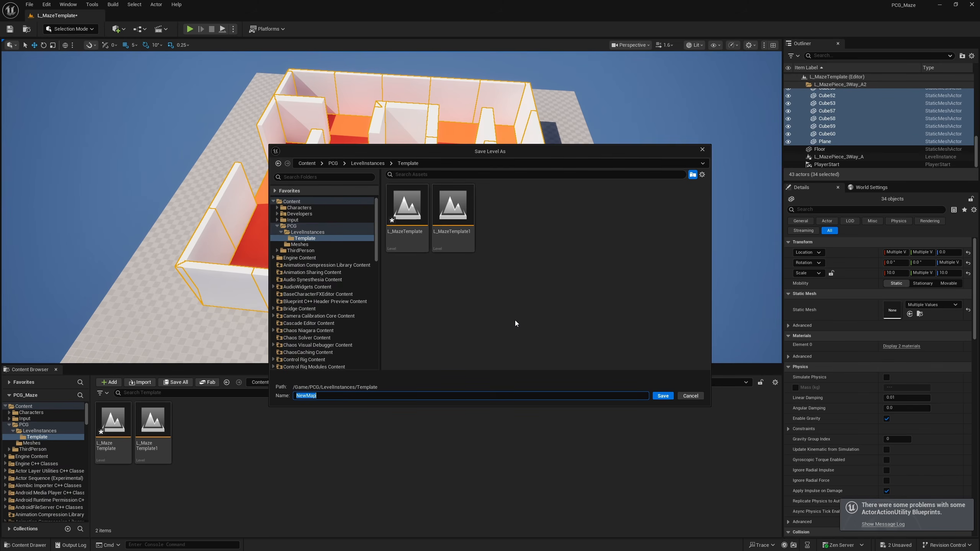
{"action": "type", "text": "TestLevel"}
{"action": "key", "text": "Return"}
{"action": "right_click_drag", "start_coordinate": [517, 251], "coordinate": [535, 247]}
{"action": "key", "text": "s"}
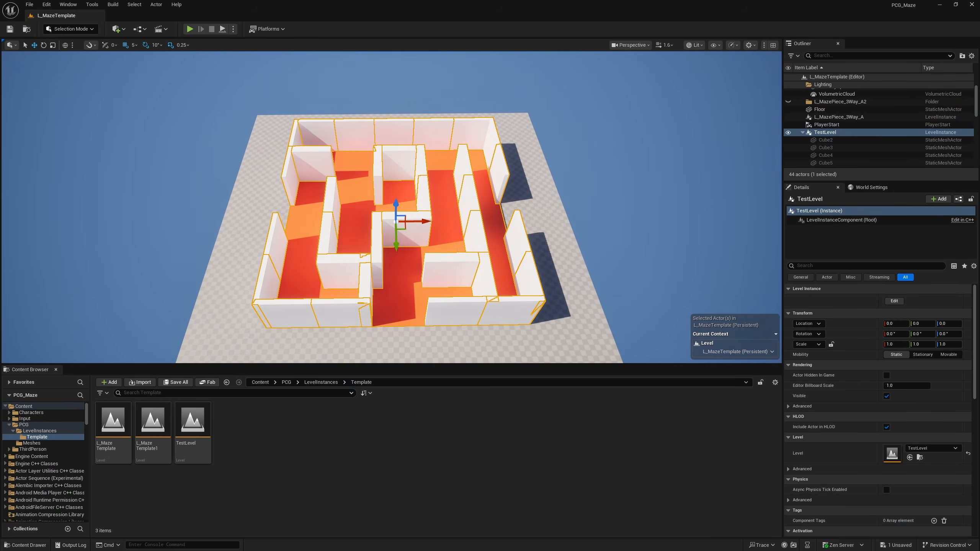
Undo a trial deletion of the TestLevel instance and place a duplicate of it beside the original
{"action": "key", "text": "Delete"}
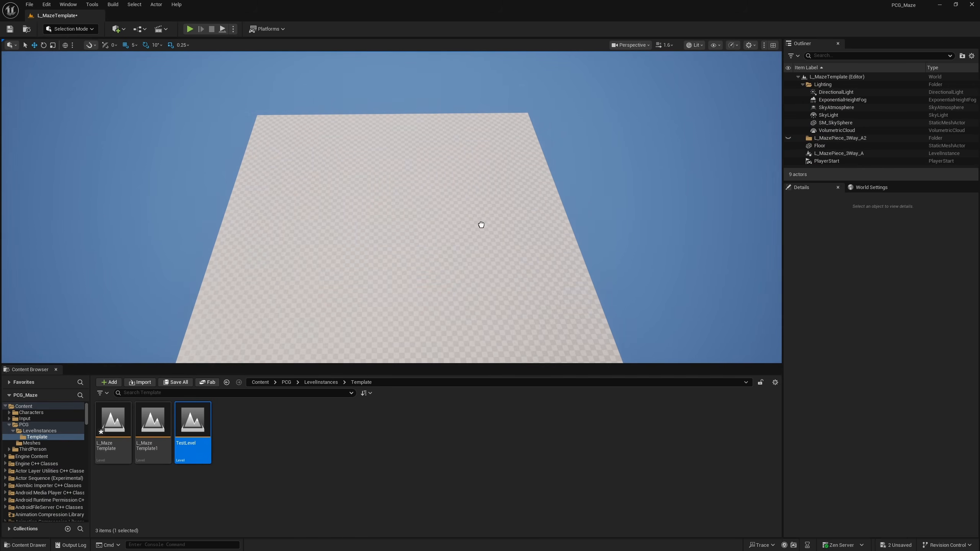
{"action": "key", "text": "ctrl+z"}
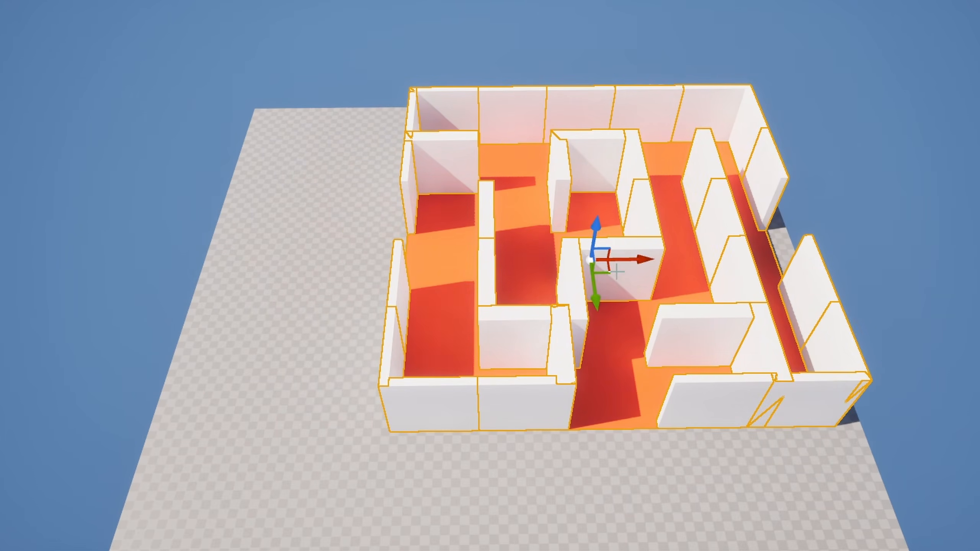
{"action": "left_click_drag", "start_coordinate": [609, 272], "coordinate": [79, 287], "text": "alt"}
{"action": "key", "text": "s"}
{"action": "key", "text": "a"}
{"action": "right_click_drag", "start_coordinate": [405, 294], "coordinate": [409, 296]}
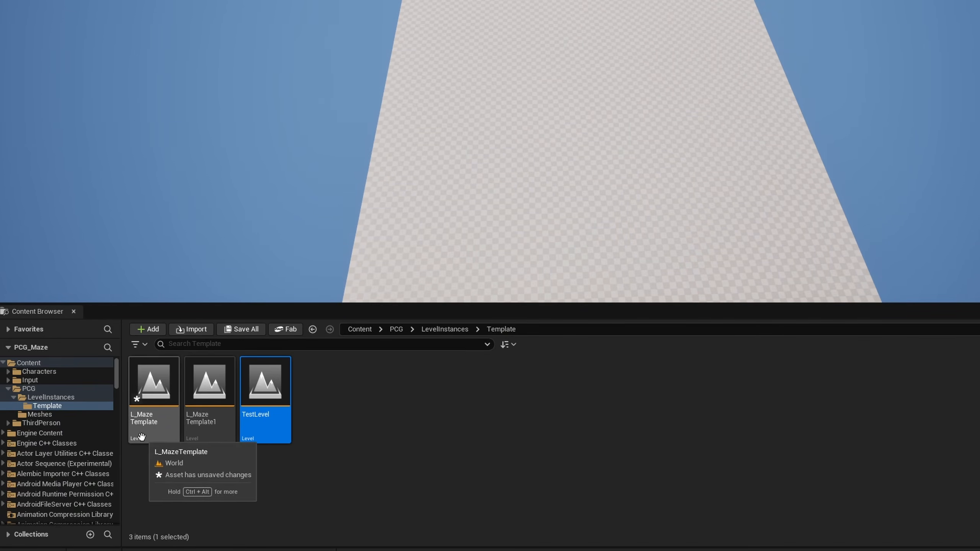
Reload the L_MazeTemplate level without saving and move its TestLevel instance along the X axis
{"action": "left_click", "coordinate": [154, 436]}
{"action": "double_click", "coordinate": [153, 435]}
{"action": "left_click", "coordinate": [782, 307]}
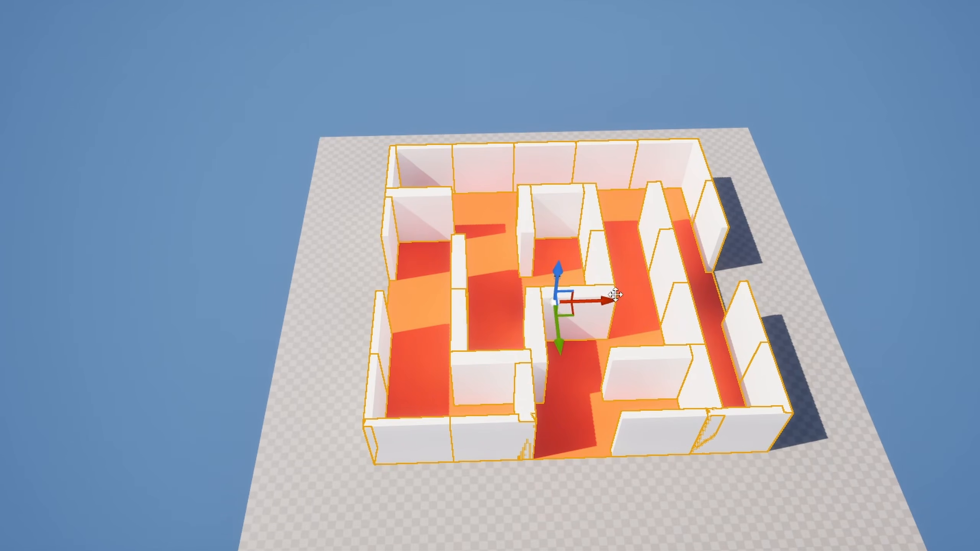
{"action": "left_click_drag", "start_coordinate": [615, 295], "coordinate": [658, 315]}
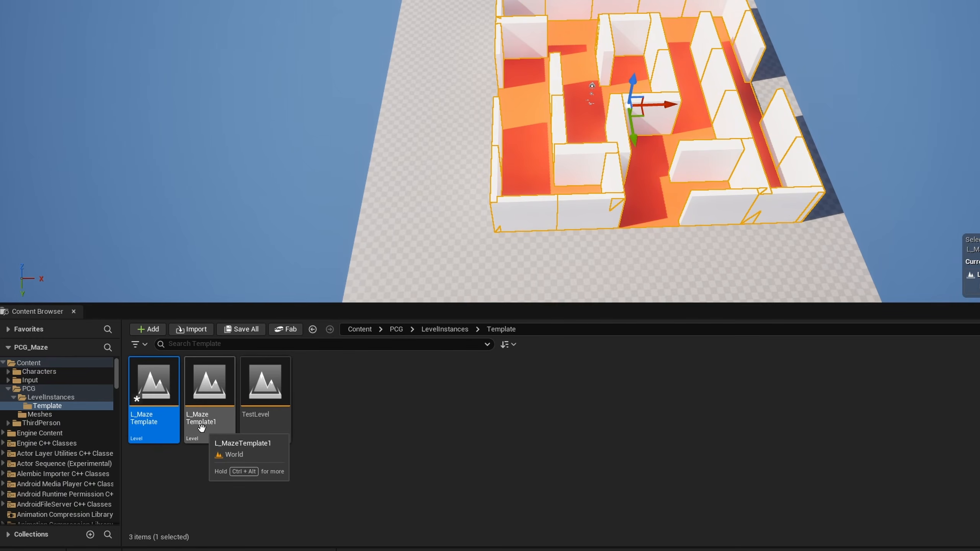
Open the L_MazeTemplate1 level without saving the pending changes and delete the TestLevel asset
{"action": "double_click", "coordinate": [201, 427]}
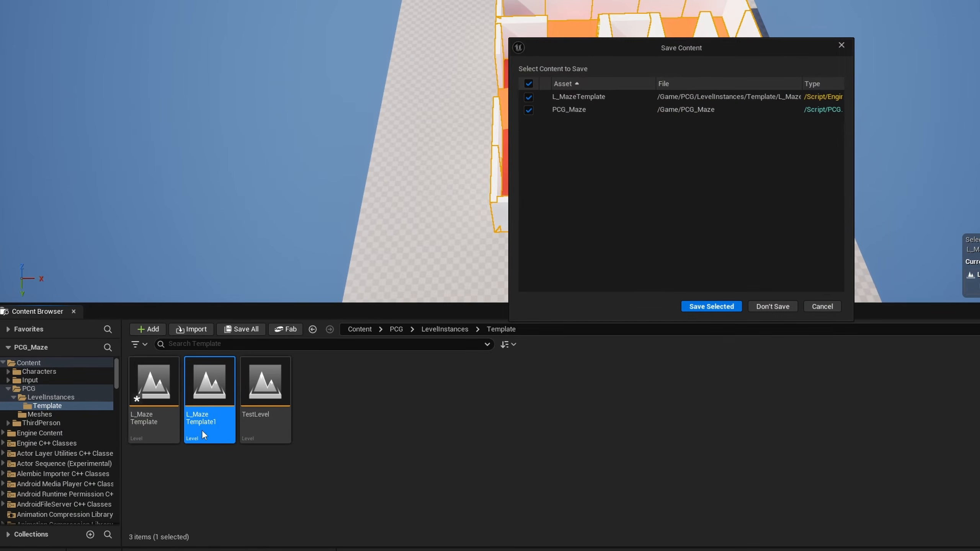
{"action": "left_click", "coordinate": [778, 310]}
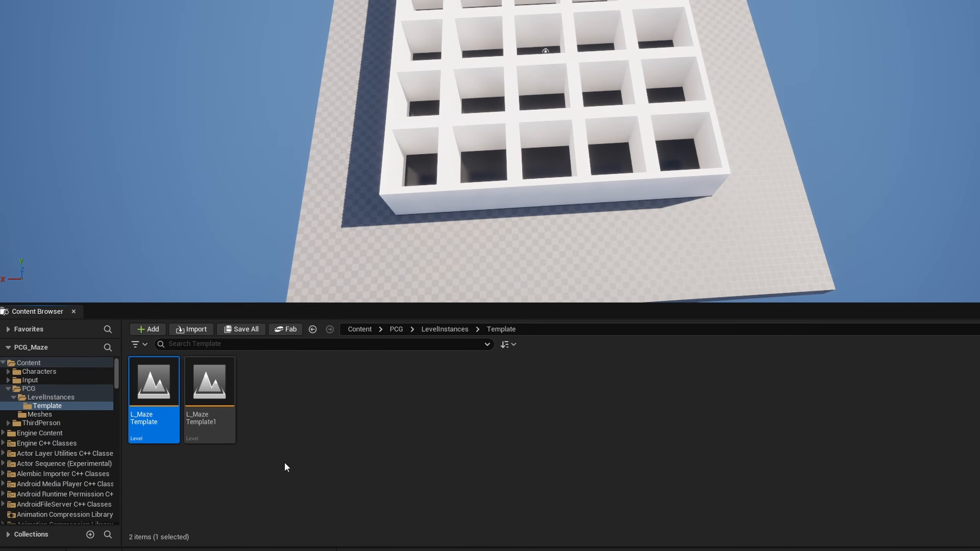
{"action": "key", "text": "Delete"}
{"action": "left_click", "coordinate": [682, 359]}
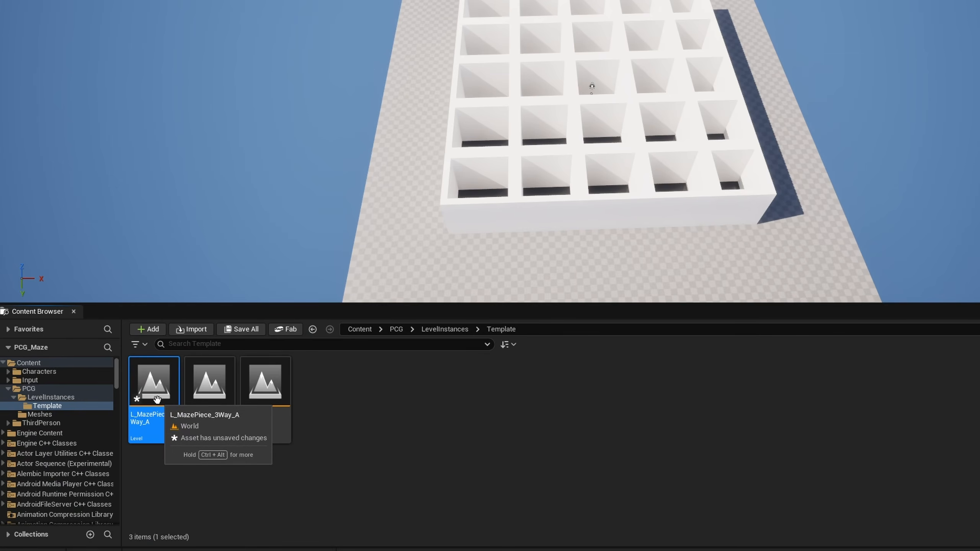
Create a PCG asset from the L_MazePiece_3Way_A level and save it as L_MazePiece_3Way_A_PCG in the Template folder
{"action": "right_click", "coordinate": [157, 400]}
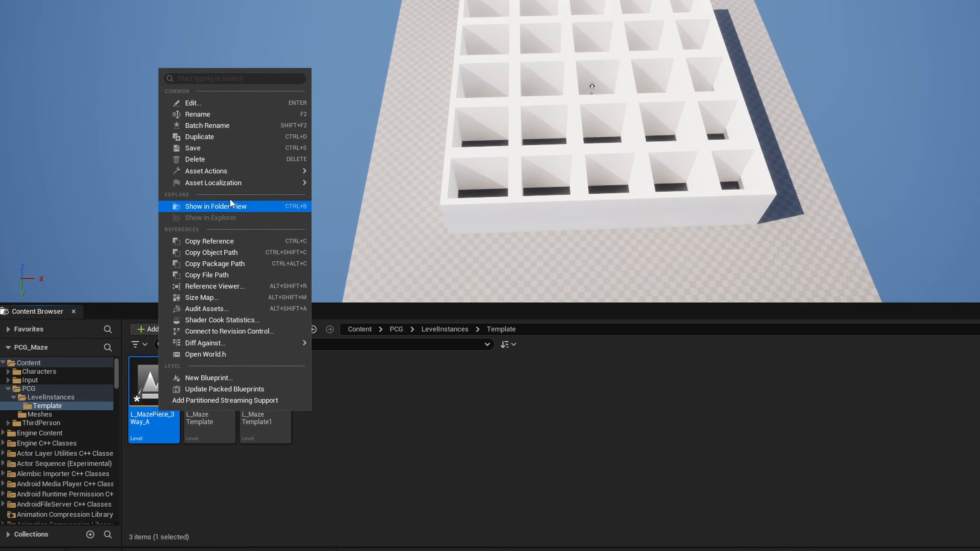
{"action": "mouse_move", "coordinate": [237, 170]}
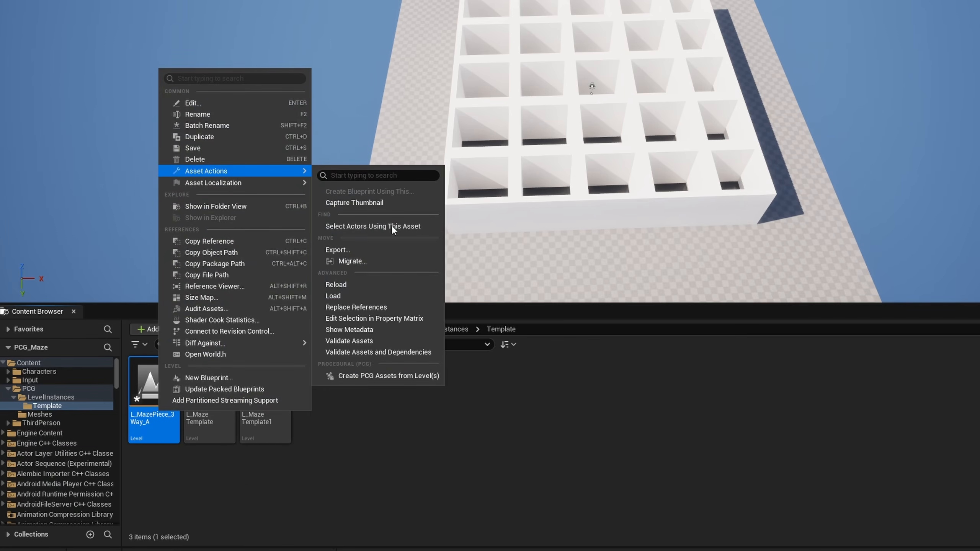
{"action": "left_click", "coordinate": [380, 377]}
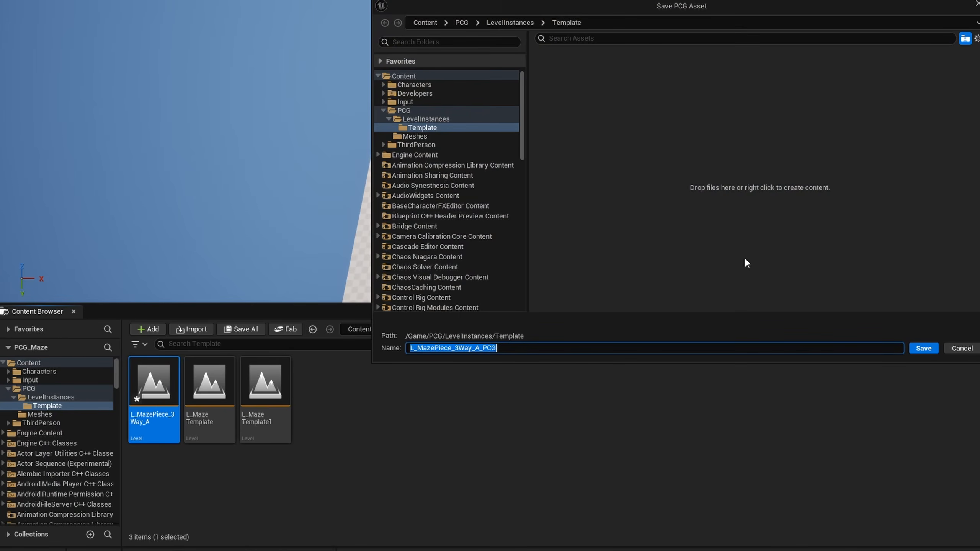
{"action": "left_click", "coordinate": [923, 348]}
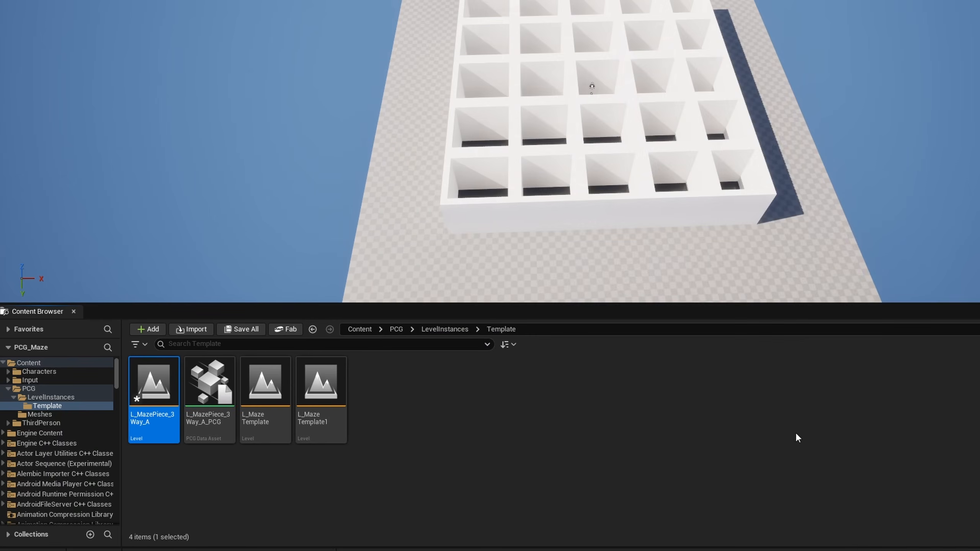
{"action": "left_click", "coordinate": [206, 433]}
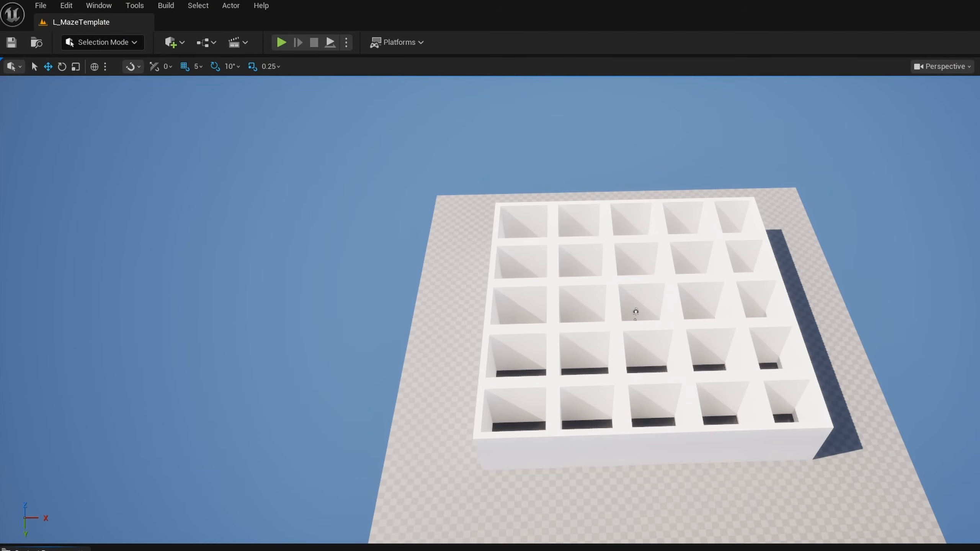
Search the project's plugins for pcg
{"action": "left_click", "coordinate": [66, 7]}
{"action": "left_click", "coordinate": [94, 196]}
{"action": "left_click", "coordinate": [303, 120]}
{"action": "type", "text": "pcg"}
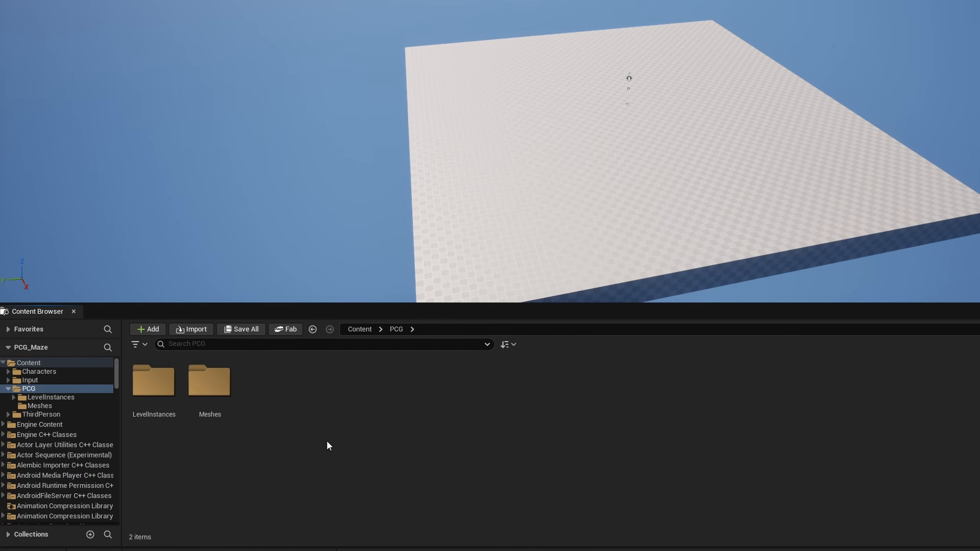
Create an empty PCG graph named PCG_Maze in the PCG folder and place it in the level as a PCG volume
{"action": "right_click", "coordinate": [277, 433]}
{"action": "mouse_move", "coordinate": [338, 364]}
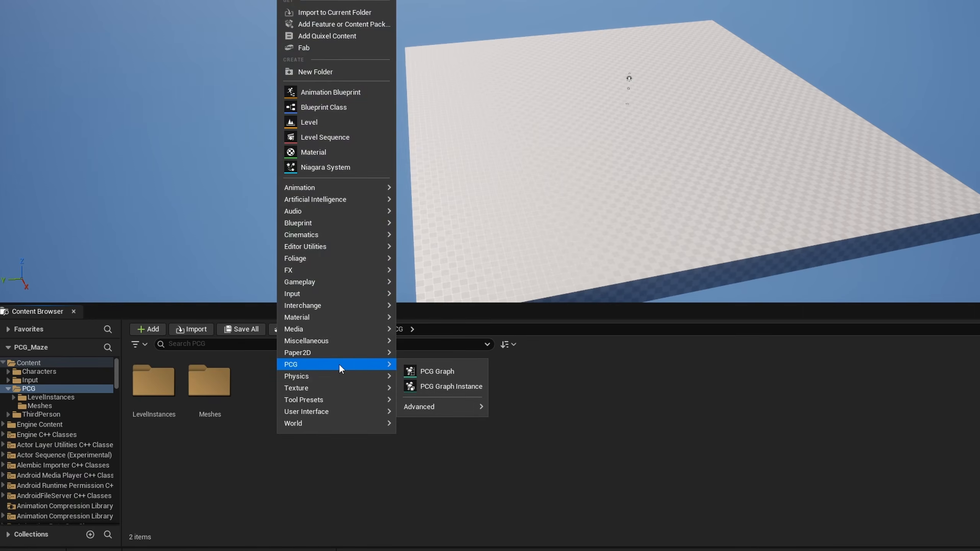
{"action": "left_click", "coordinate": [427, 371]}
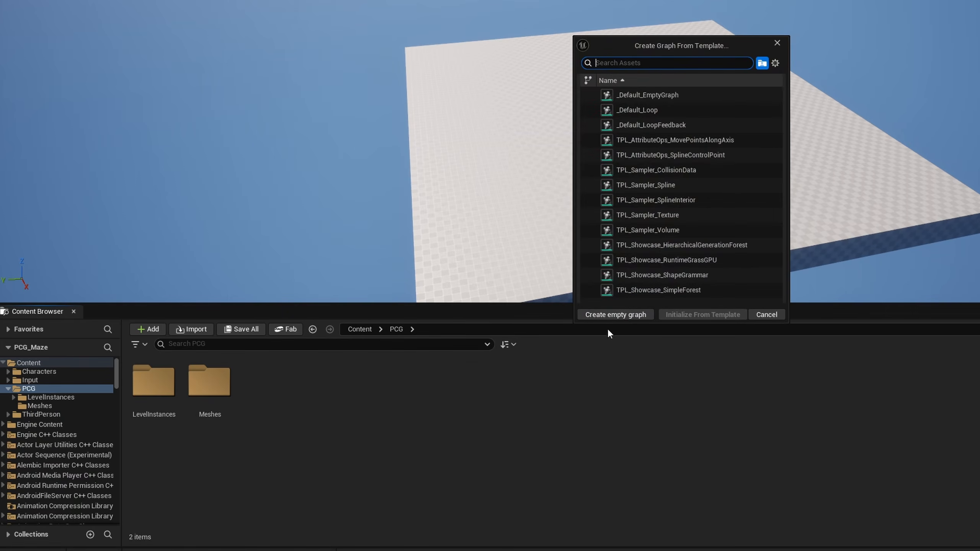
{"action": "left_click", "coordinate": [605, 317]}
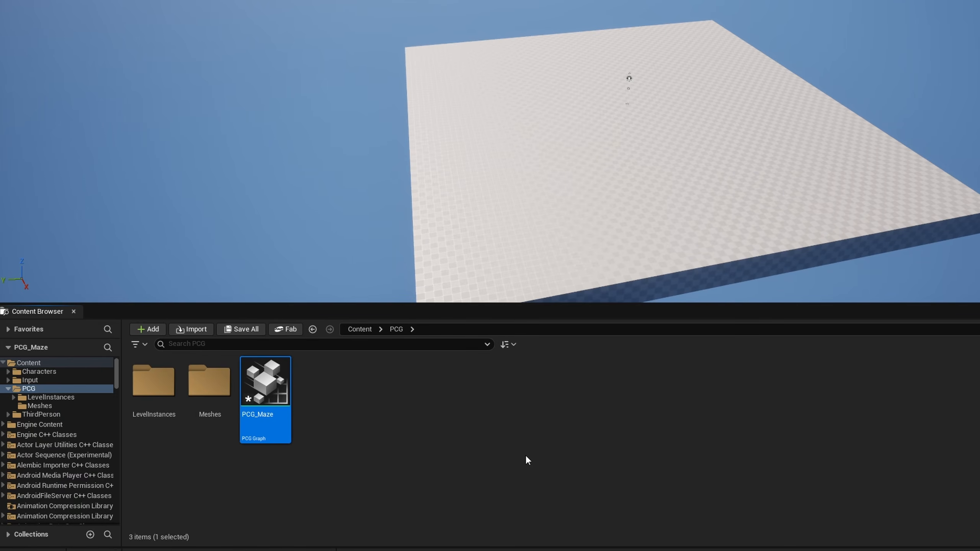
{"action": "left_click_drag", "start_coordinate": [460, 228], "coordinate": [623, 105]}
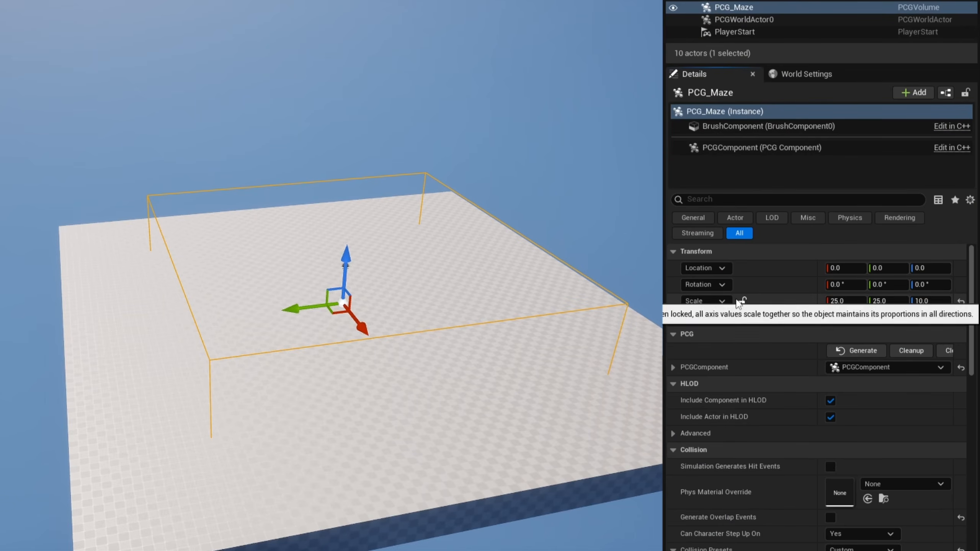
Set the PCG_Maze volume's generation trigger to Generate at Runtime and enable Is Partitioned
{"action": "left_click", "coordinate": [674, 367]}
{"action": "left_click", "coordinate": [684, 384]}
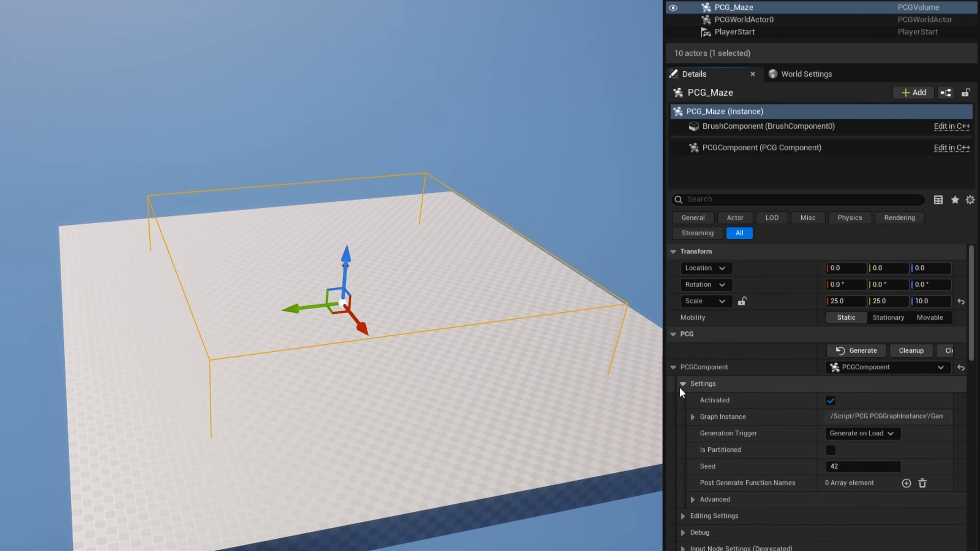
{"action": "left_click", "coordinate": [869, 433]}
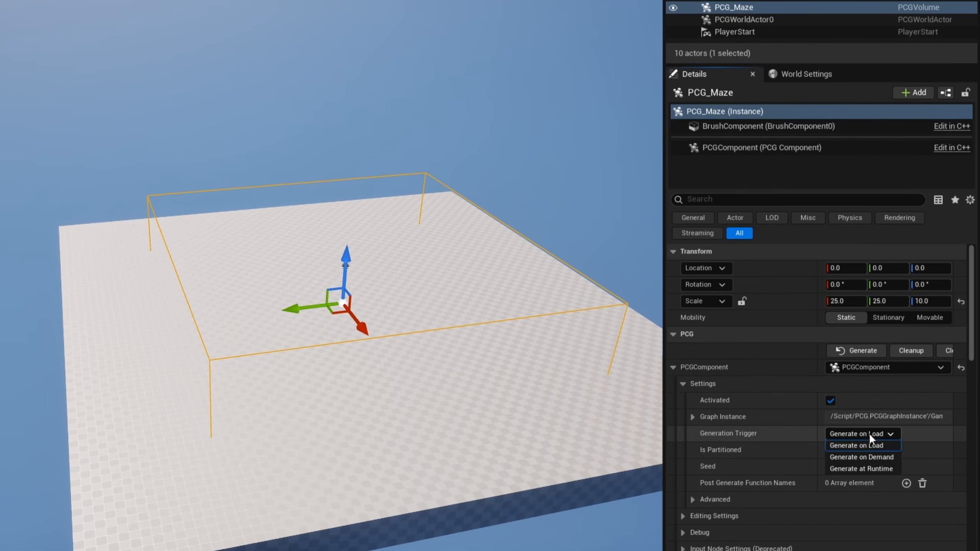
{"action": "left_click", "coordinate": [864, 468]}
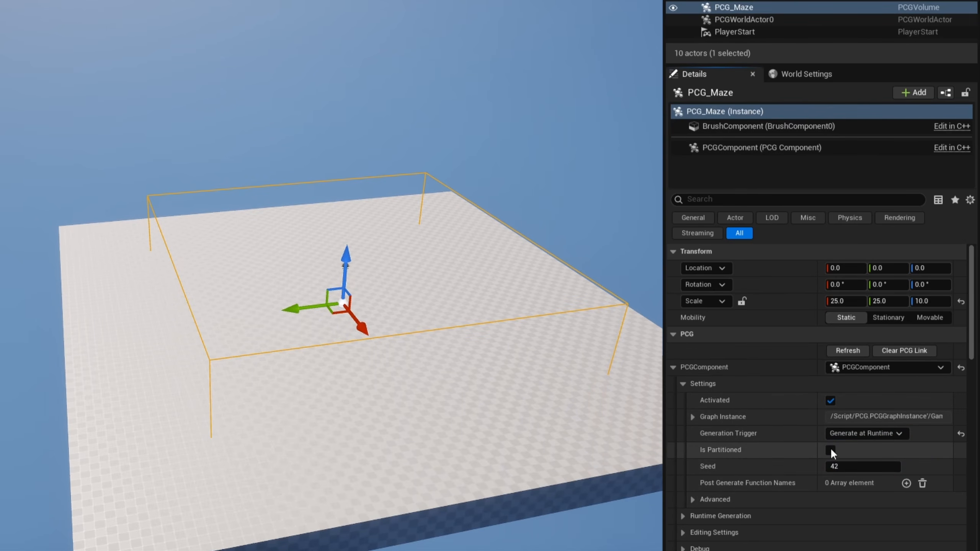
{"action": "left_click", "coordinate": [830, 451]}
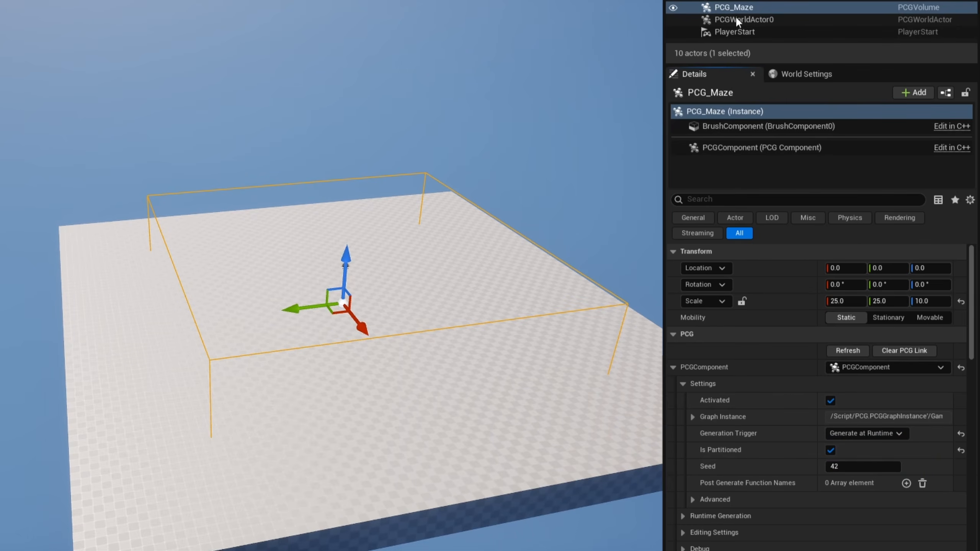
On PCGWorldActor0, set the landscape cache serialization mode to Always Serialize and enable Treat Editor Viewport as Generation Source
{"action": "left_click", "coordinate": [749, 22]}
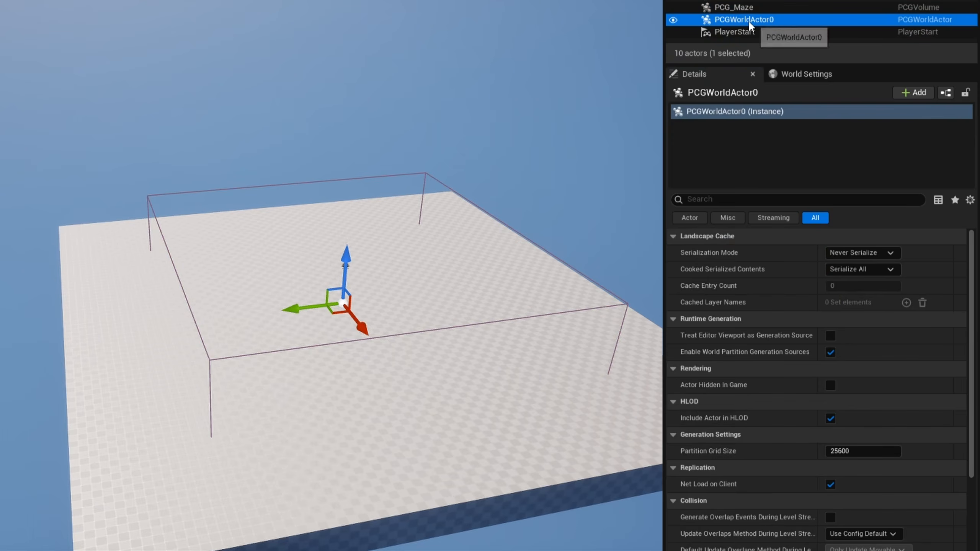
{"action": "left_click", "coordinate": [853, 253]}
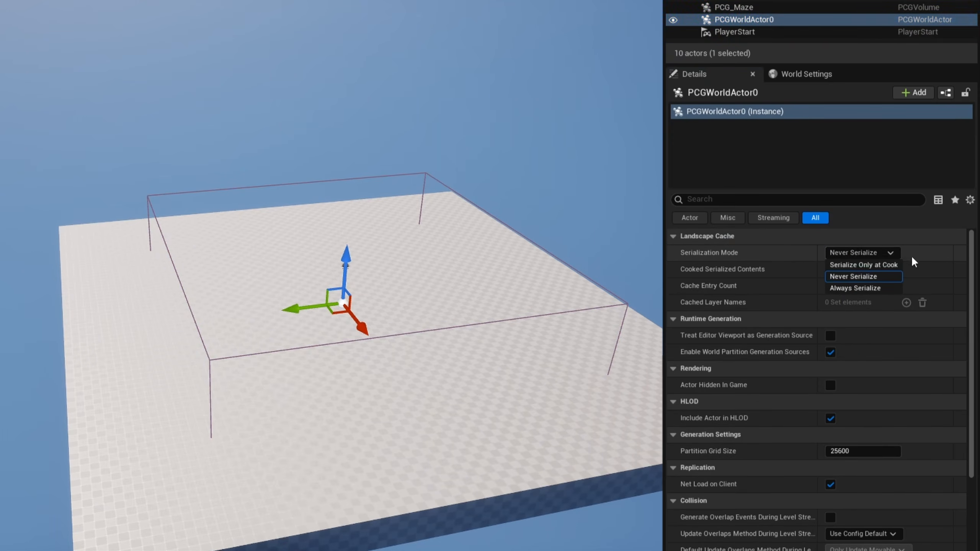
{"action": "left_click", "coordinate": [860, 289]}
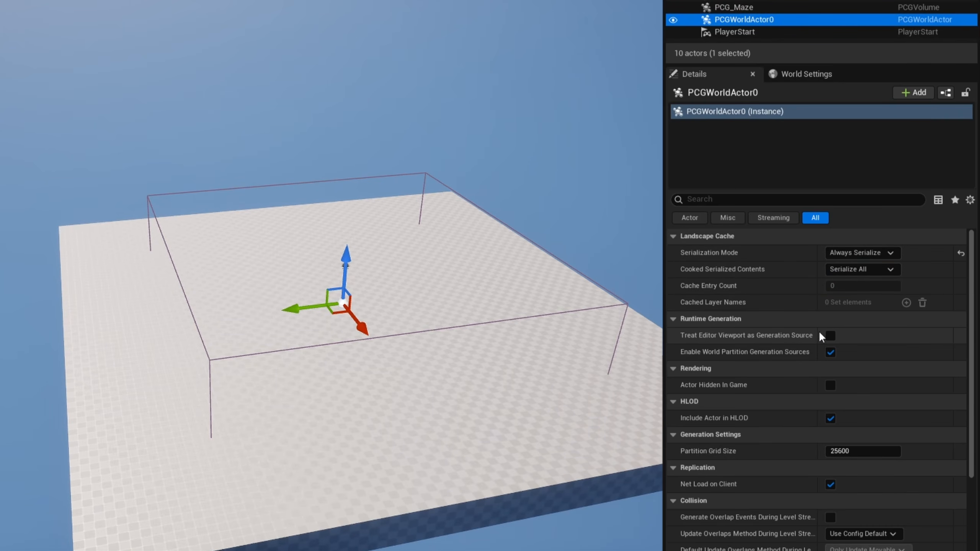
{"action": "left_click", "coordinate": [831, 336]}
Set the PCG_Maze volume's X scale to 500 and enter a new Y scale
{"action": "left_click", "coordinate": [734, 7]}
{"action": "left_click", "coordinate": [845, 301]}
{"action": "type", "text": "500"}
{"action": "key", "text": "Tab"}
{"action": "type", "text": "5"}
{"action": "key", "text": "s"}
{"action": "right_click_drag", "start_coordinate": [331, 276], "coordinate": [347, 304]}
{"action": "right_click_drag", "start_coordinate": [563, 245], "coordinate": [550, 268]}
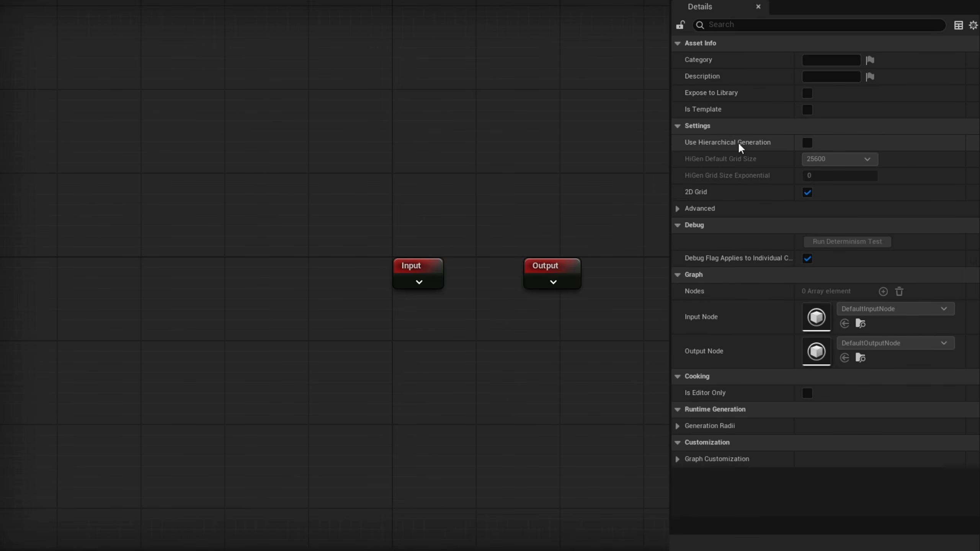
Enable Use Hierarchical Generation in the PCG_Maze graph settings and set the HiGen default grid size to Unbounded
{"action": "left_click", "coordinate": [807, 143]}
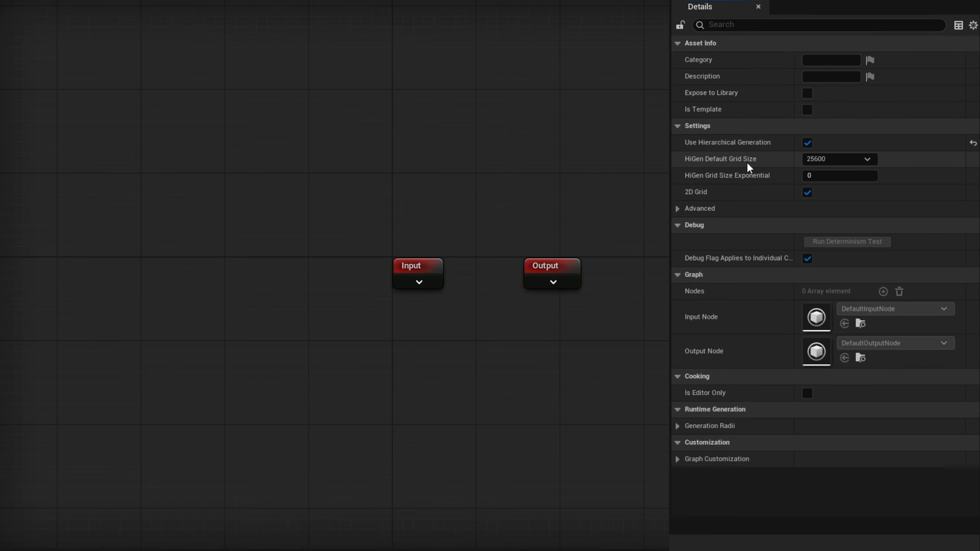
{"action": "left_click", "coordinate": [814, 159]}
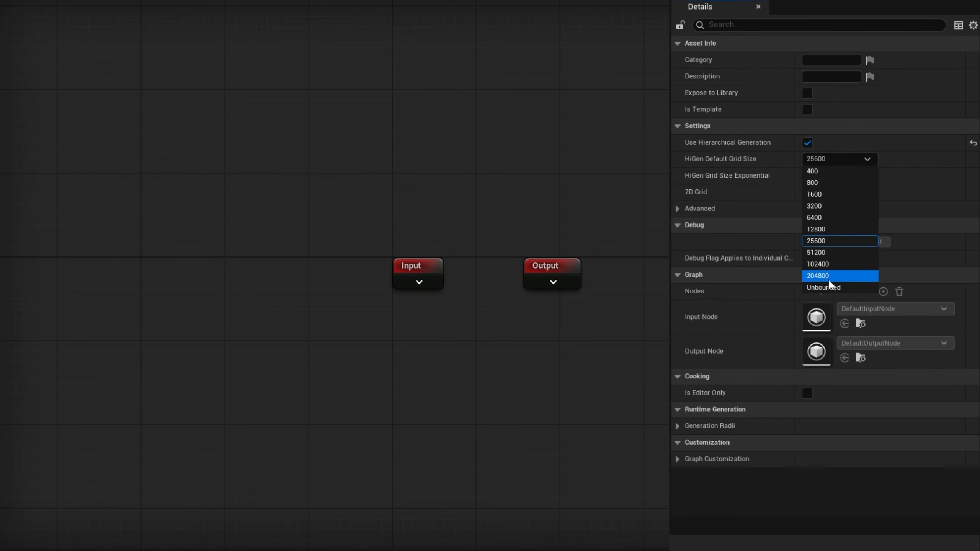
{"action": "left_click", "coordinate": [817, 289]}
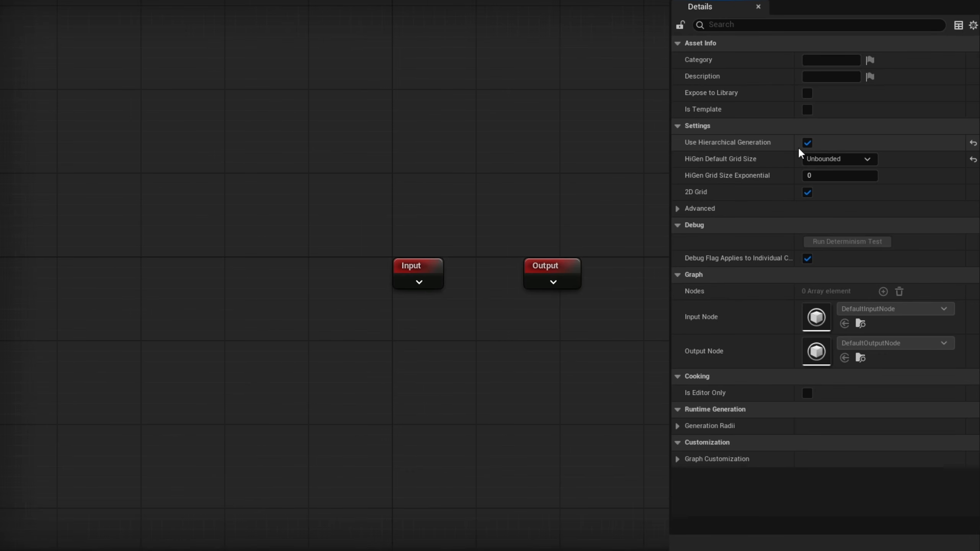
Add a Create Points Grid node to the graph below the Input node
{"action": "right_click_drag", "start_coordinate": [333, 396], "coordinate": [304, 234]}
{"action": "right_click", "coordinate": [218, 249]}
{"action": "type", "text": "create grid"}
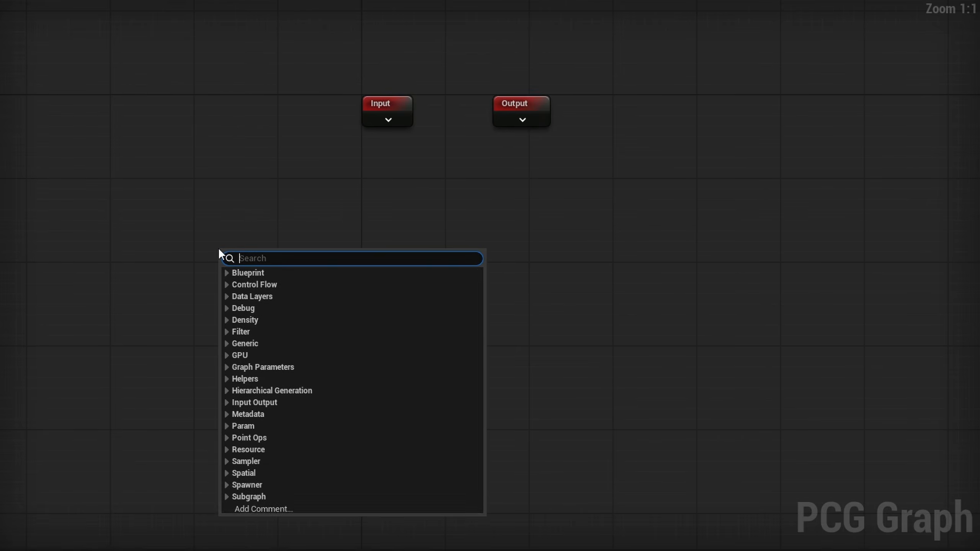
{"action": "key", "text": "Return"}
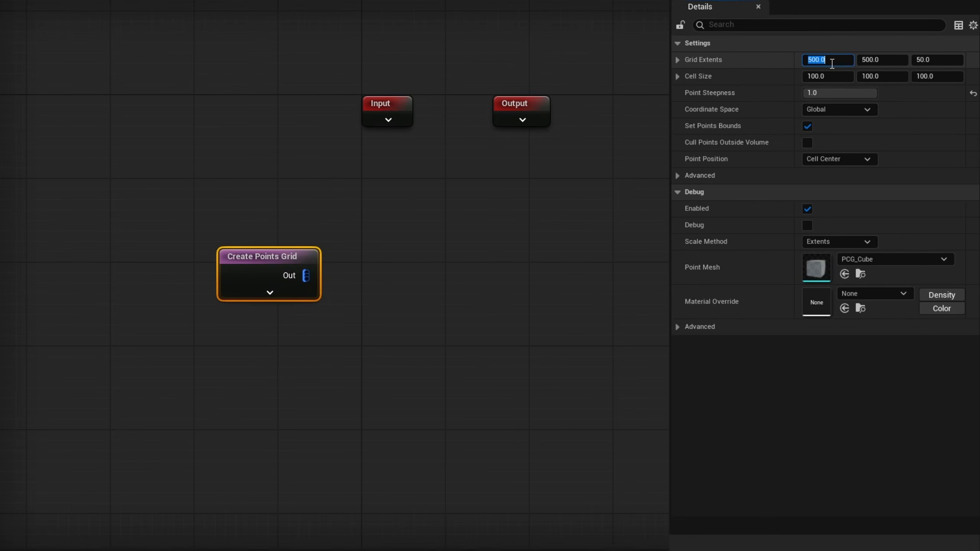
Set the Create Points Grid node's X and Y grid extents to 50000 and its X and Y cell size to 5000
{"action": "type", "text": "00"}
{"action": "key", "text": "Tab"}
{"action": "type", "text": "50000"}
{"action": "key", "text": "Return"}
{"action": "key", "text": "Tab"}
{"action": "key", "text": "Tab"}
{"action": "type", "text": "5000"}
{"action": "key", "text": "Tab"}
{"action": "type", "text": "5000"}
{"action": "key", "text": "Return"}
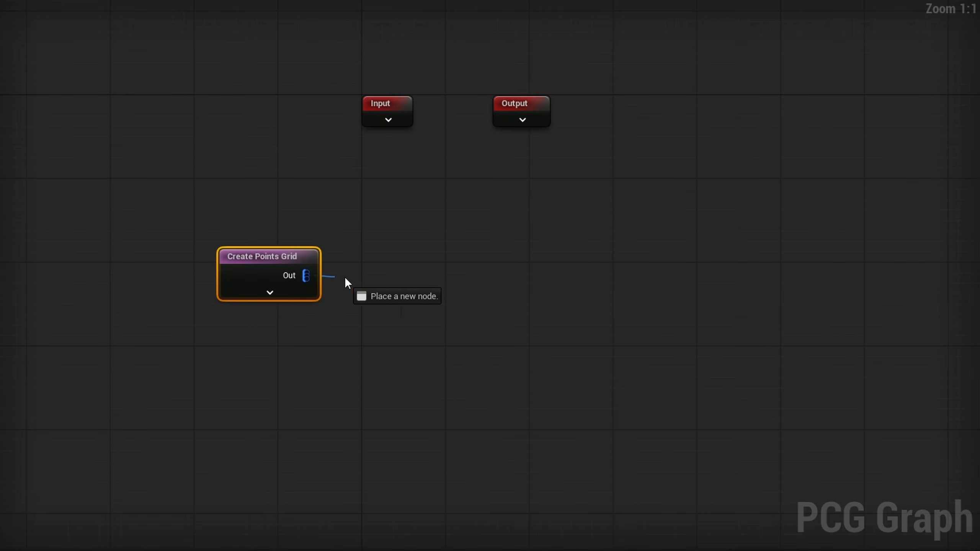
Add a named reroute declaration called PrePartitionGrid to the Create Points Grid output and place it close beside that node
{"action": "left_click_drag", "start_coordinate": [345, 278], "coordinate": [396, 276]}
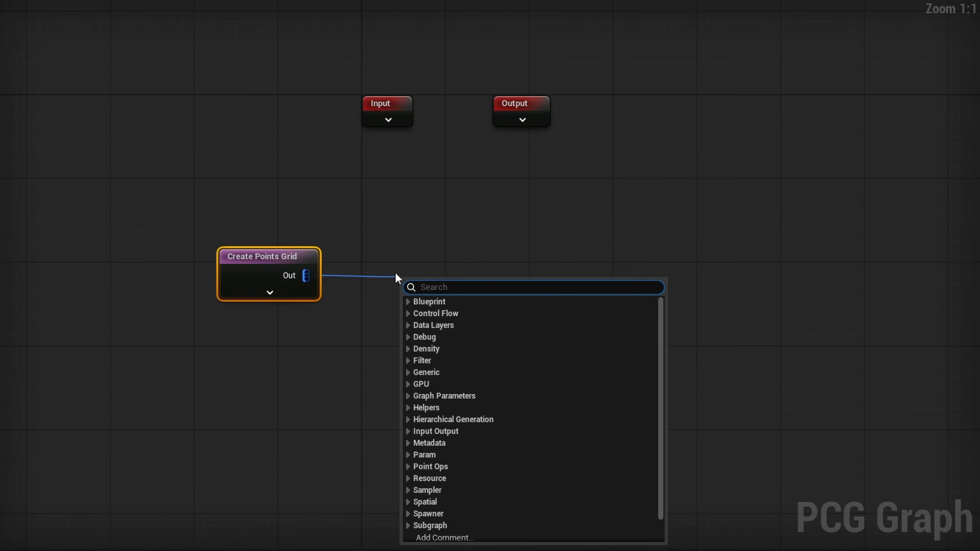
{"action": "type", "text": "named"}
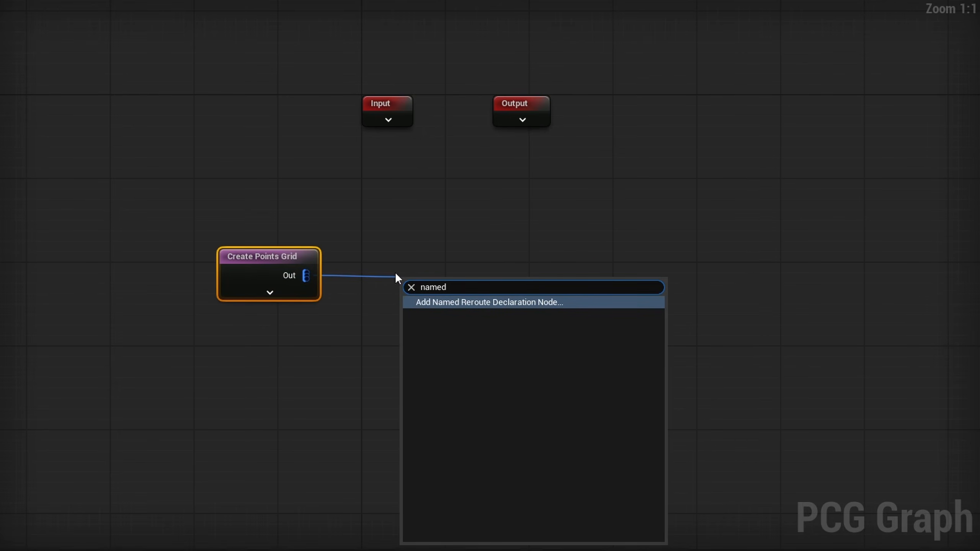
{"action": "key", "text": "Return"}
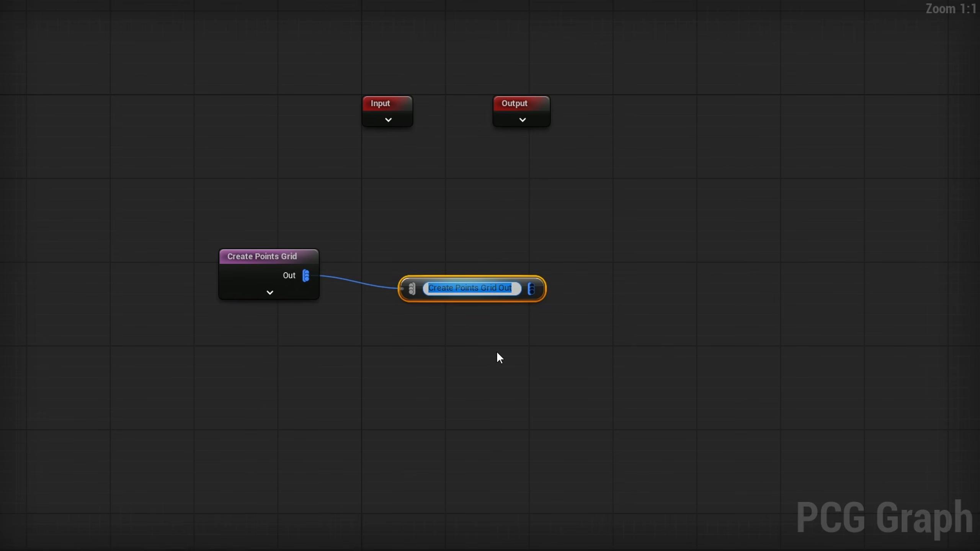
{"action": "type", "text": "PrePartition"}
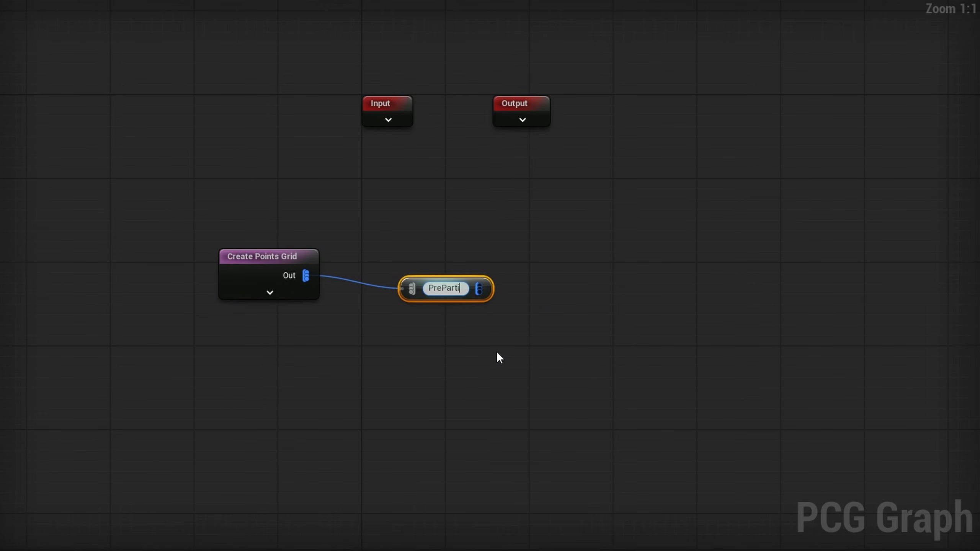
{"action": "type", "text": "Grid"}
{"action": "key", "text": "Return"}
{"action": "mouse_move", "coordinate": [265, 265]}
{"action": "left_mouse_down"}
{"action": "mouse_move", "coordinate": [248, 263]}
{"action": "mouse_move", "coordinate": [256, 245]}
{"action": "mouse_move", "coordinate": [268, 273]}
{"action": "mouse_move", "coordinate": [265, 264]}
{"action": "left_mouse_up"}
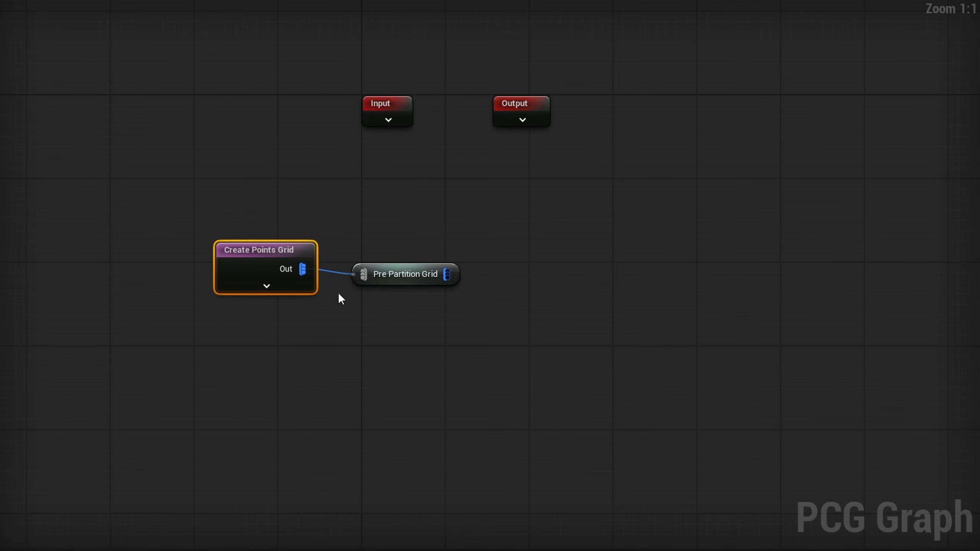
{"action": "left_click_drag", "start_coordinate": [407, 278], "coordinate": [387, 271]}
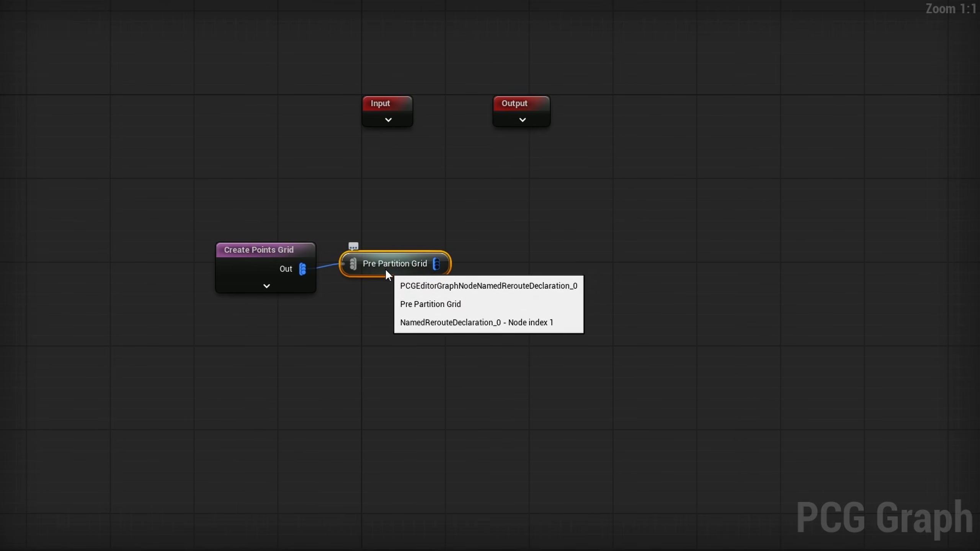
Set the Create Points Grid node's Coordinate Space to Local Component and enable Cull Points Outside Volume
{"action": "left_click", "coordinate": [308, 287]}
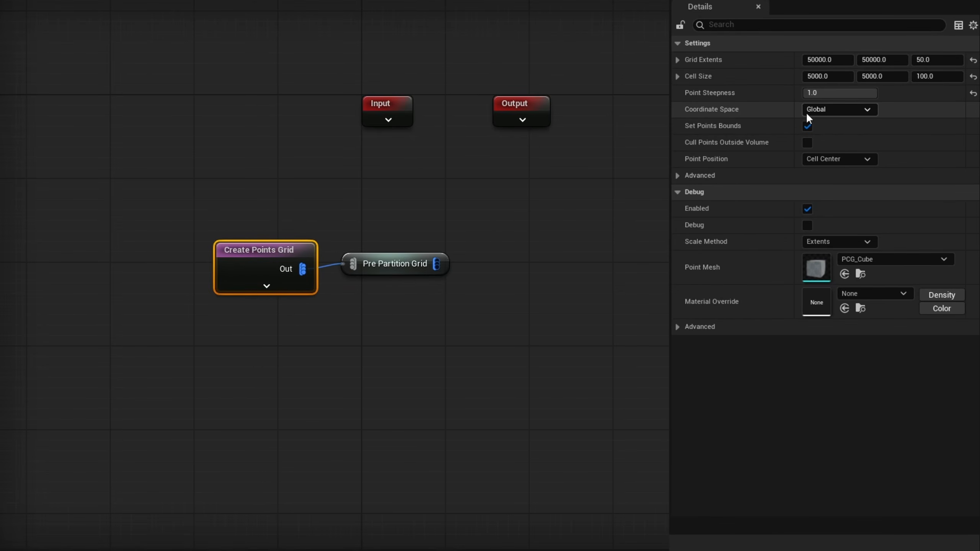
{"action": "left_click", "coordinate": [829, 111]}
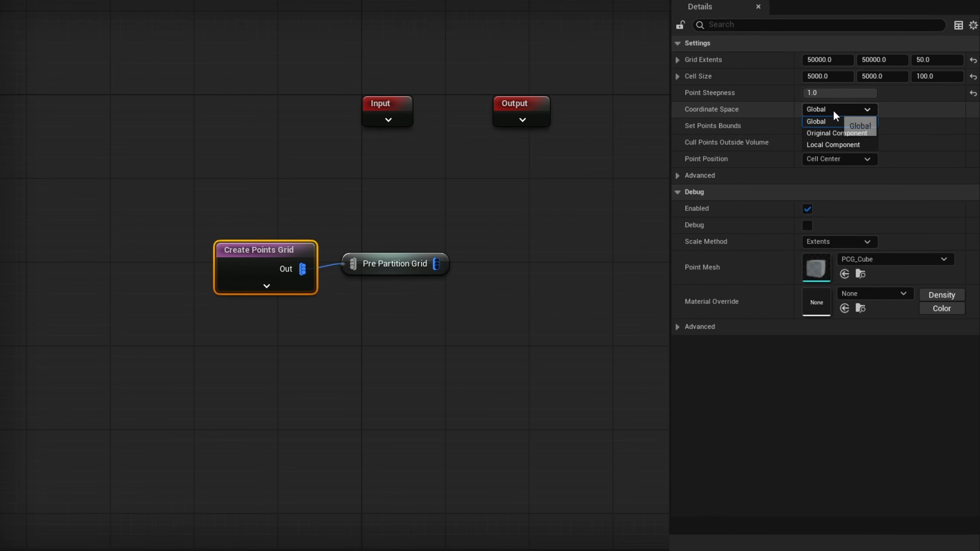
{"action": "left_click", "coordinate": [855, 144]}
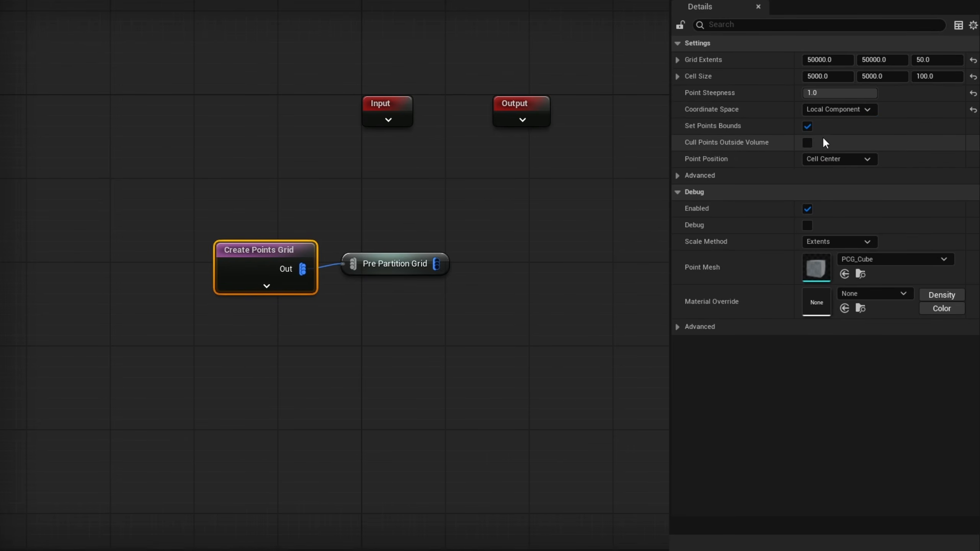
{"action": "left_click", "coordinate": [807, 142]}
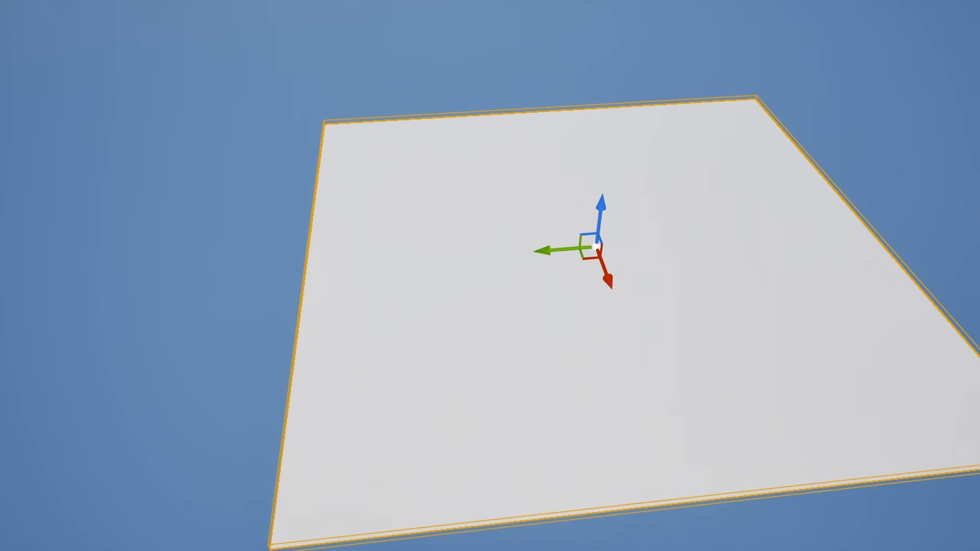
Try scaling the PCG_Maze volume in the viewport and inspect the Create Points Grid node's point data
{"action": "key", "text": "r"}
{"action": "left_click_drag", "start_coordinate": [585, 261], "coordinate": [576, 265]}
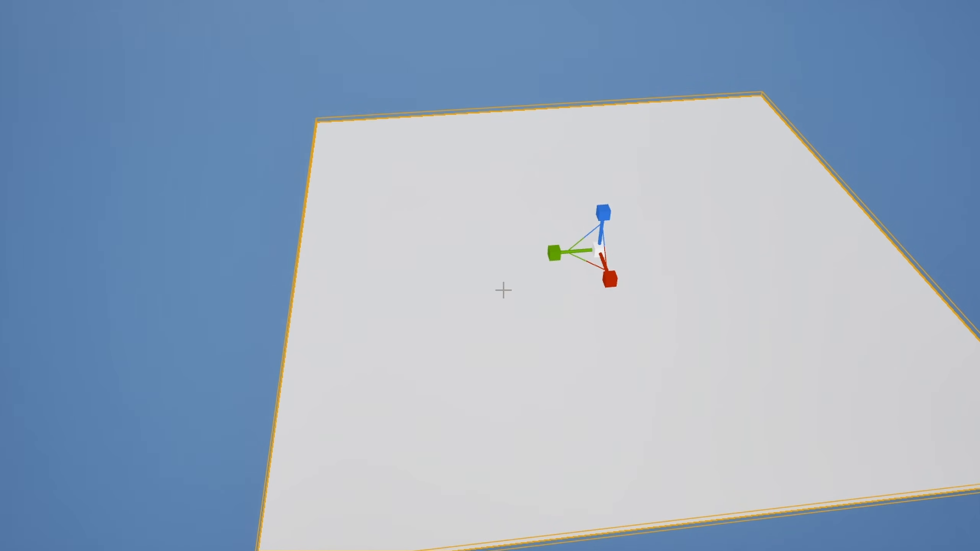
{"action": "right_click_drag", "start_coordinate": [504, 290], "coordinate": [490, 317]}
{"action": "key", "text": "s"}
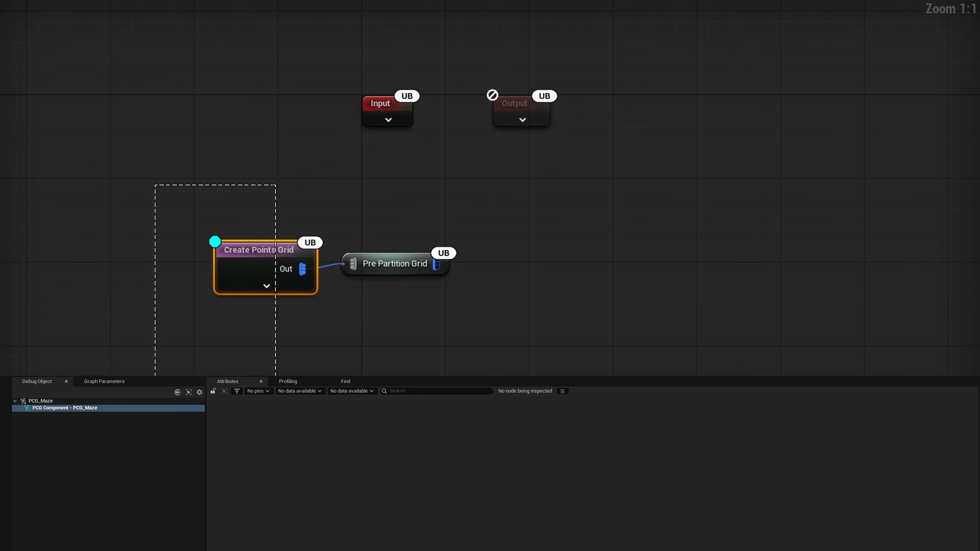
{"action": "key", "text": "a"}
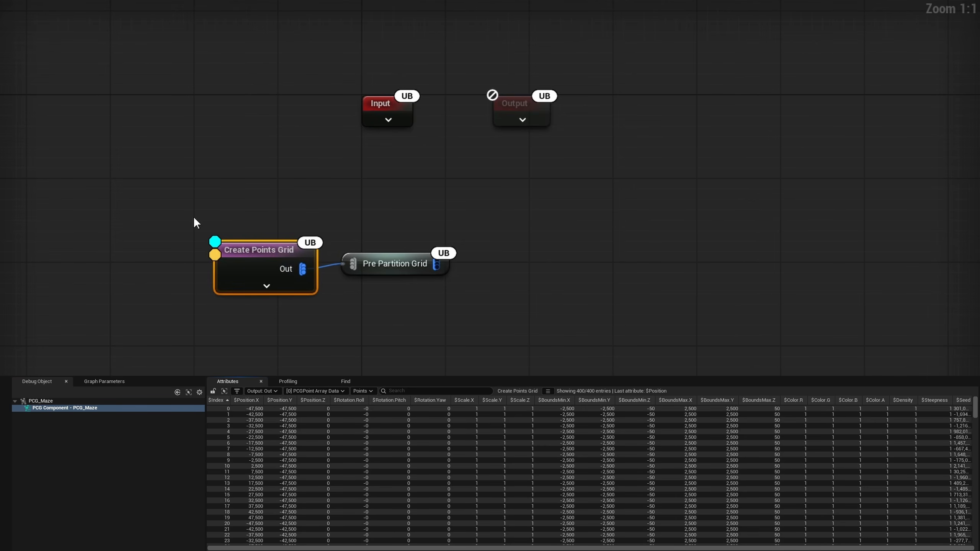
{"action": "key", "text": "a"}
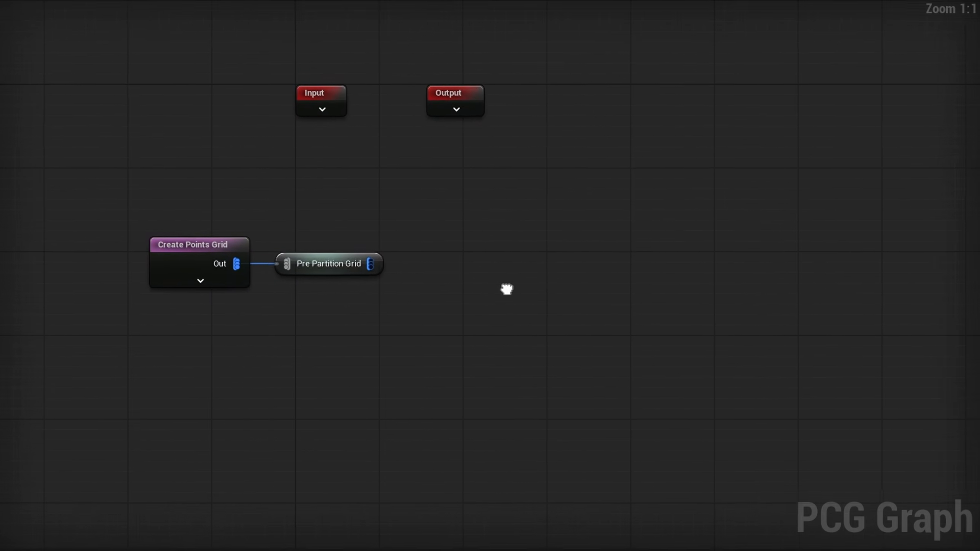
Add a Change Grid Size node to the Pre Partition Grid output and set its HiGen Grid Size to 3200
{"action": "left_click_drag", "start_coordinate": [335, 248], "coordinate": [363, 249]}
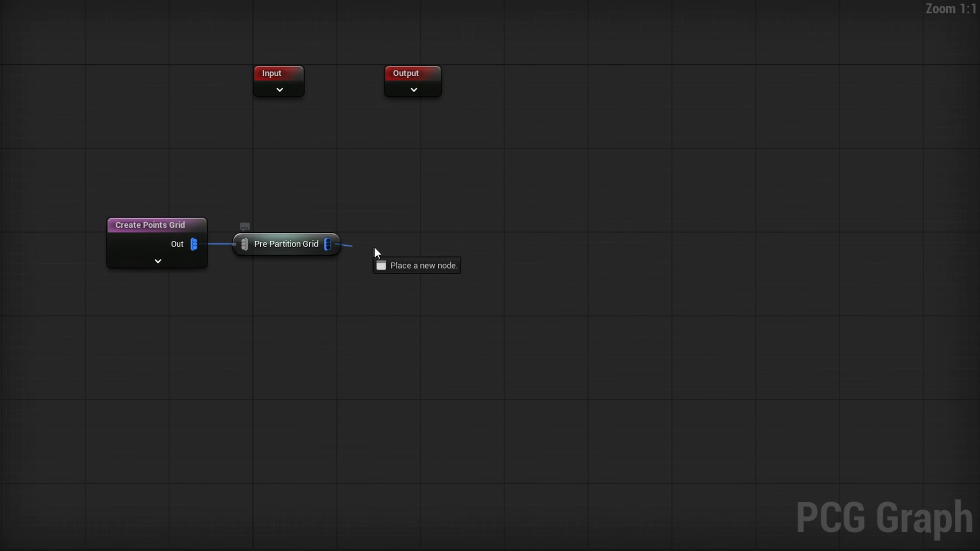
{"action": "left_click_drag", "start_coordinate": [440, 241], "coordinate": [425, 223]}
{"action": "type", "text": "change"}
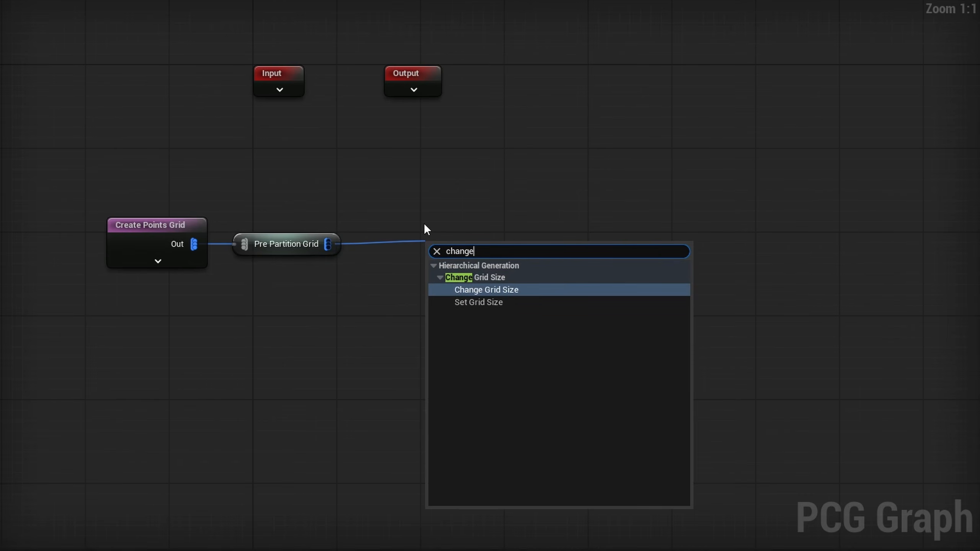
{"action": "key", "text": "Return"}
{"action": "left_click", "coordinate": [828, 59]}
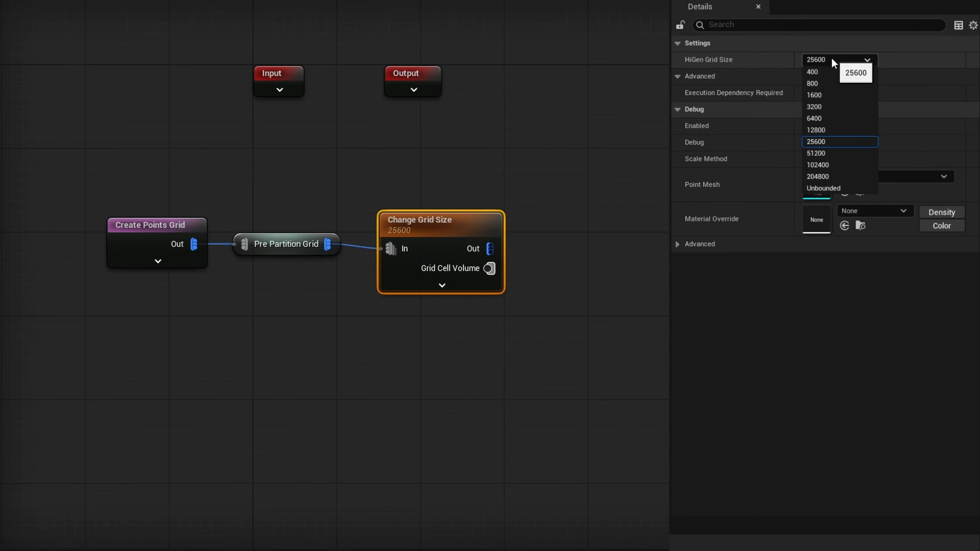
{"action": "left_click", "coordinate": [834, 106]}
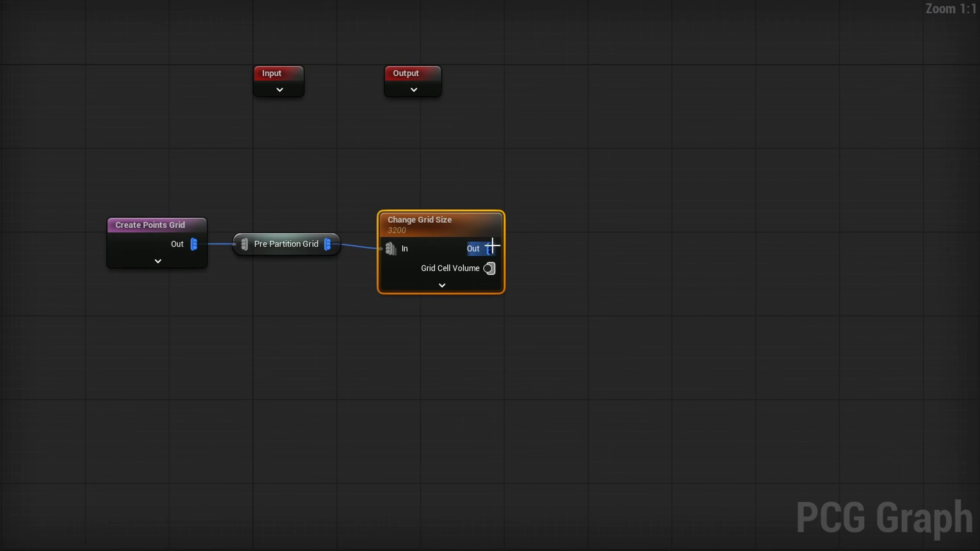
Add an Intersection node to the Change Grid Size output and connect Grid Cell Volume to its Source 1 input
{"action": "left_click_drag", "start_coordinate": [556, 242], "coordinate": [561, 241]}
{"action": "type", "text": "int"}
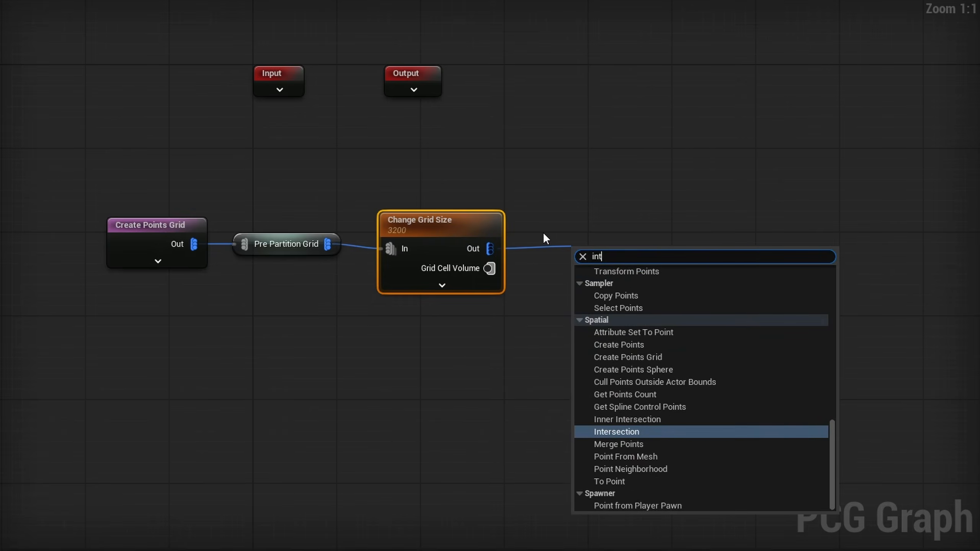
{"action": "key", "text": "Return"}
{"action": "left_click_drag", "start_coordinate": [489, 268], "coordinate": [587, 293]}
{"action": "left_click", "coordinate": [493, 270]}
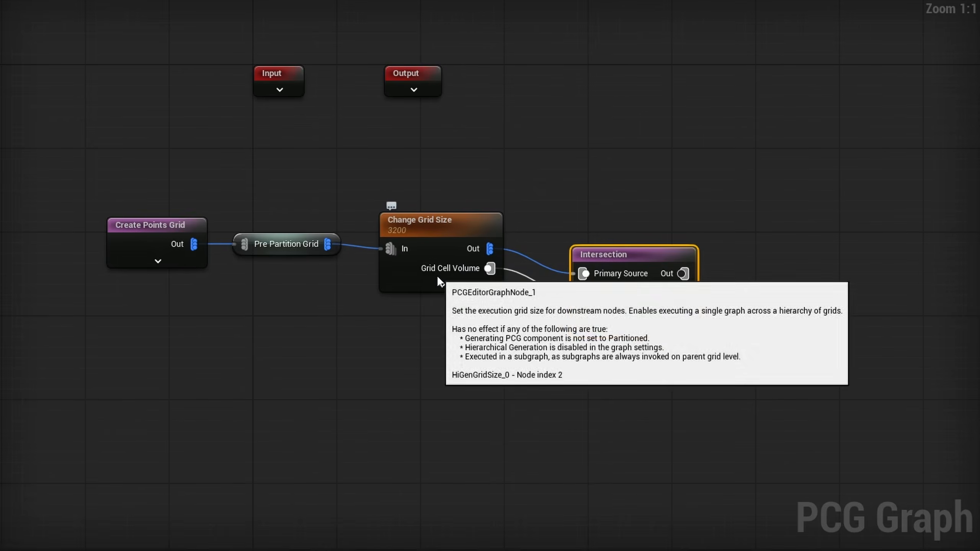
{"action": "left_click_drag", "start_coordinate": [621, 257], "coordinate": [593, 230]}
Add a Debug node to the Intersection node's output
{"action": "right_click_drag", "start_coordinate": [573, 237], "coordinate": [366, 308]}
{"action": "left_click_drag", "start_coordinate": [447, 307], "coordinate": [552, 271]}
{"action": "type", "text": "debug"}
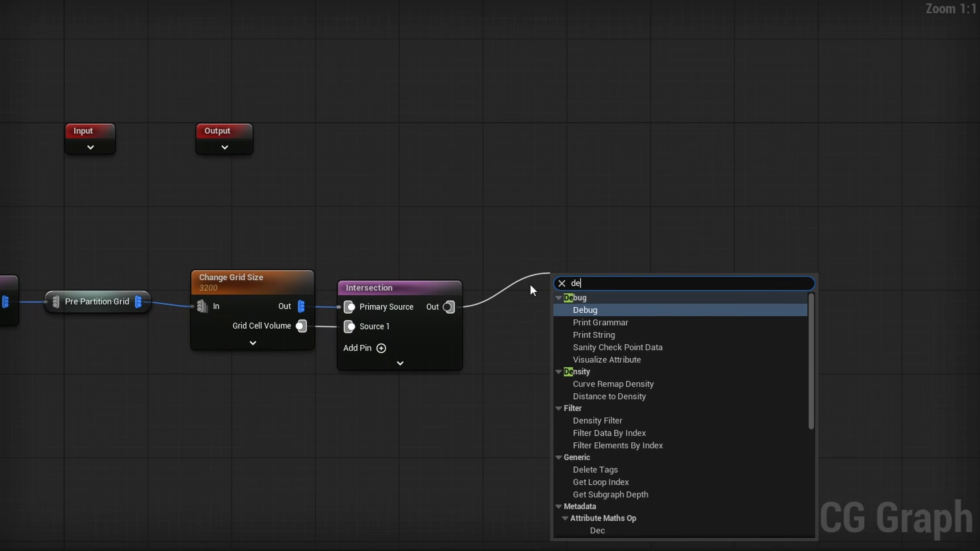
{"action": "key", "text": "Return"}
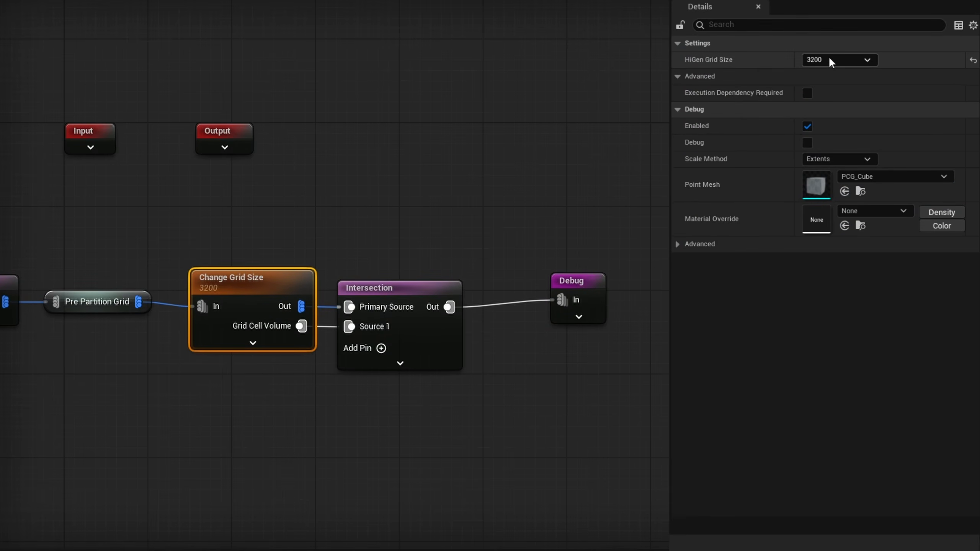
Try a HiGen Grid Size of 6400 on the Change Grid Size node, and return it to 3200
{"action": "left_click", "coordinate": [830, 58]}
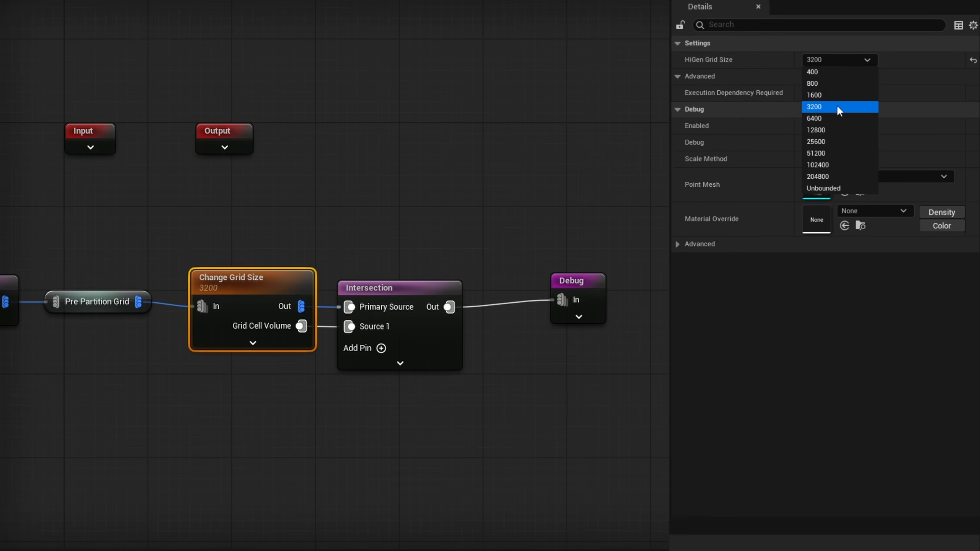
{"action": "left_click", "coordinate": [829, 116]}
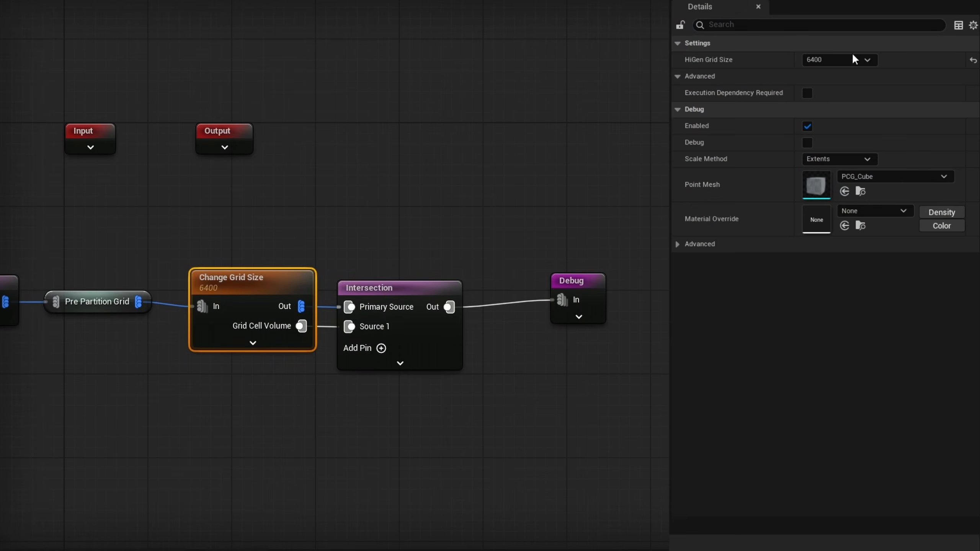
{"action": "left_click", "coordinate": [852, 59]}
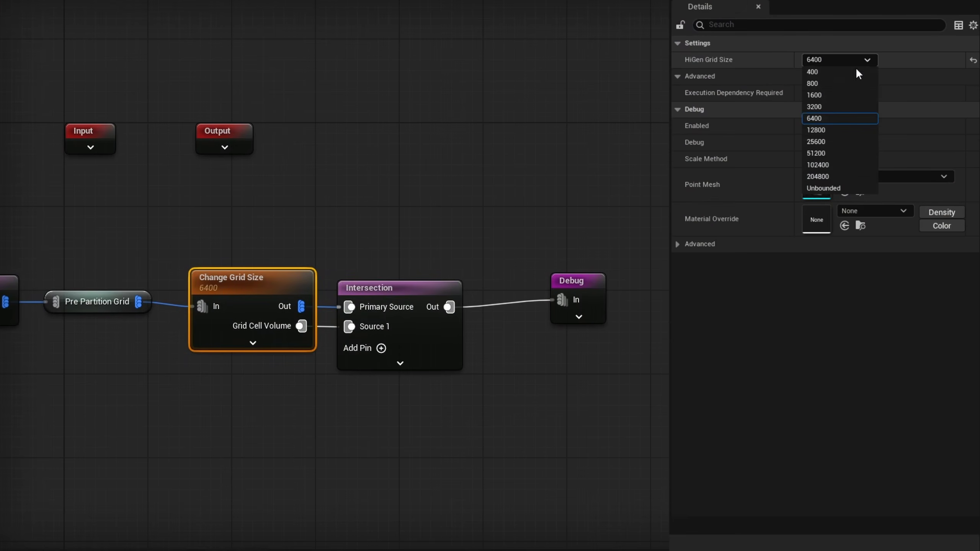
{"action": "left_click", "coordinate": [833, 102]}
Delete the Debug node attached to the Intersection output
{"action": "left_click_drag", "start_coordinate": [546, 365], "coordinate": [544, 363]}
{"action": "key", "text": "Delete"}
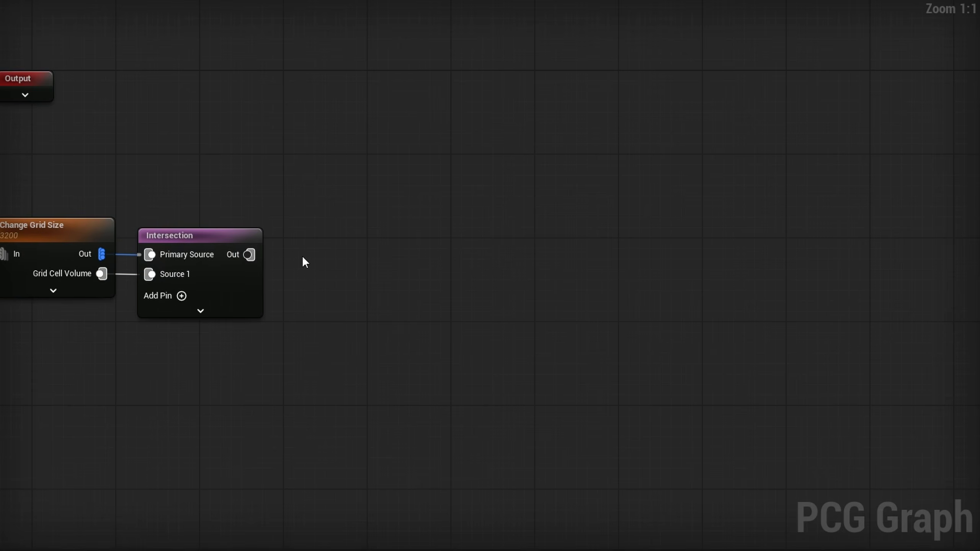
Add an Attribute Noise node to the Intersection node's output
{"action": "left_click_drag", "start_coordinate": [249, 255], "coordinate": [250, 258]}
{"action": "left_click_drag", "start_coordinate": [341, 256], "coordinate": [341, 255]}
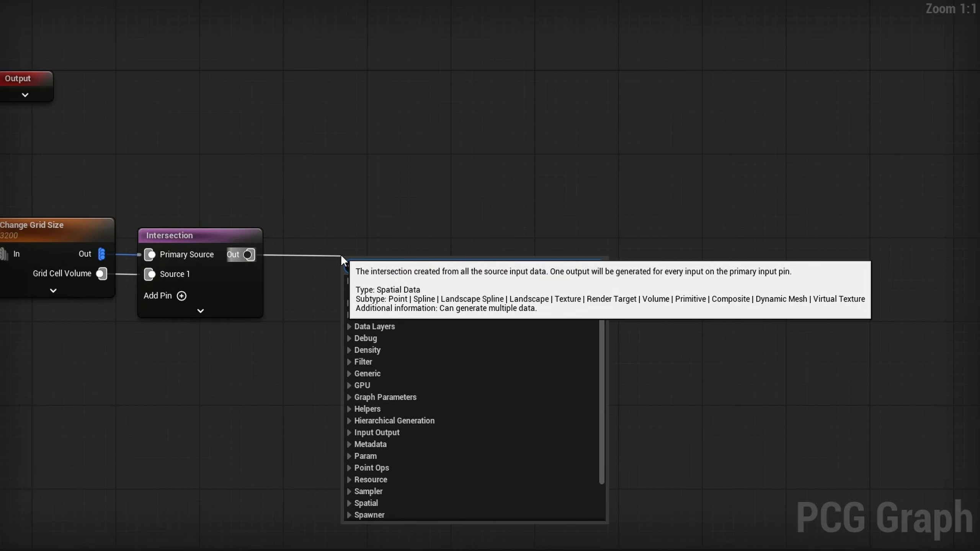
{"action": "type", "text": "attribute noise"}
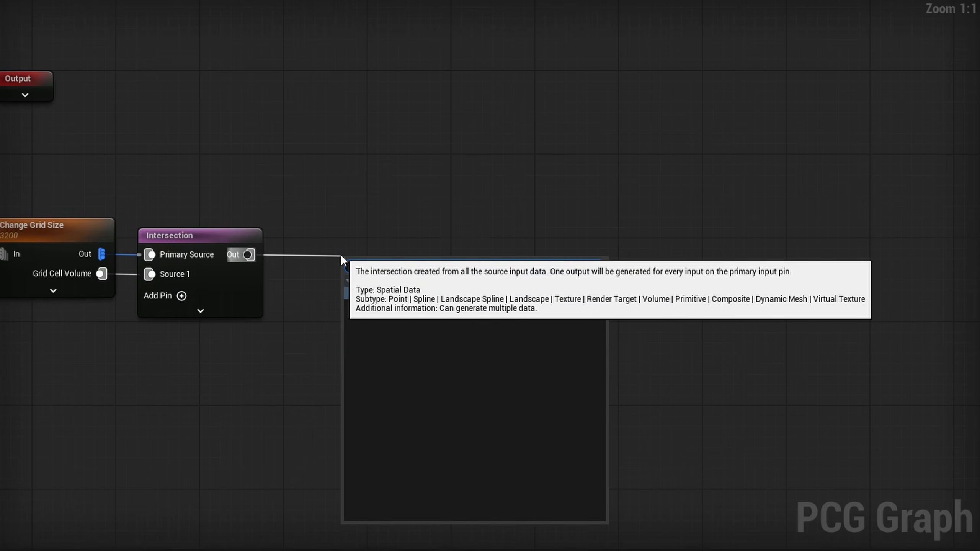
{"action": "key", "text": "Return"}
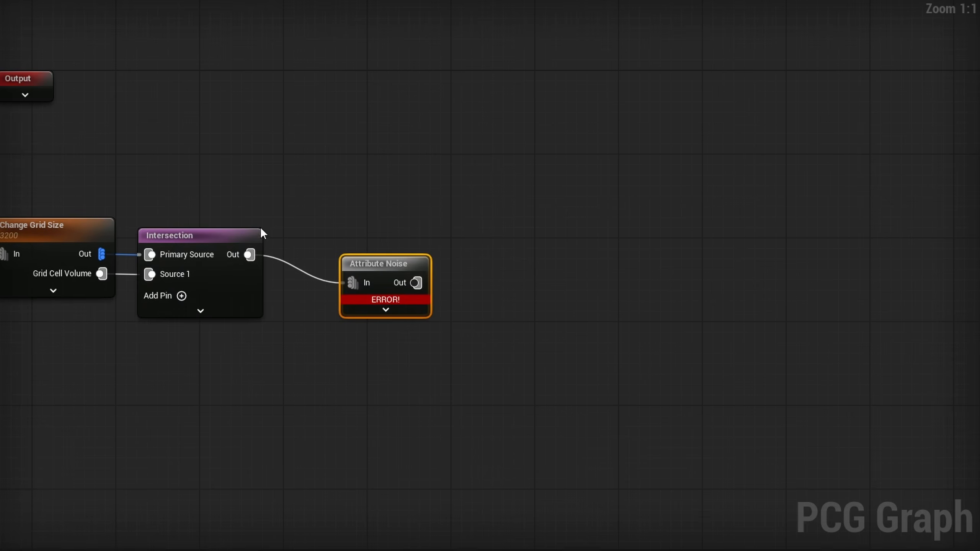
Disconnect the Attribute Noise node from the Intersection node and move it lower to make room between them
{"action": "right_click_drag", "start_coordinate": [330, 335], "coordinate": [385, 342]}
{"action": "scroll", "coordinate": [316, 262], "scroll_direction": "up", "scroll_amount": 1}
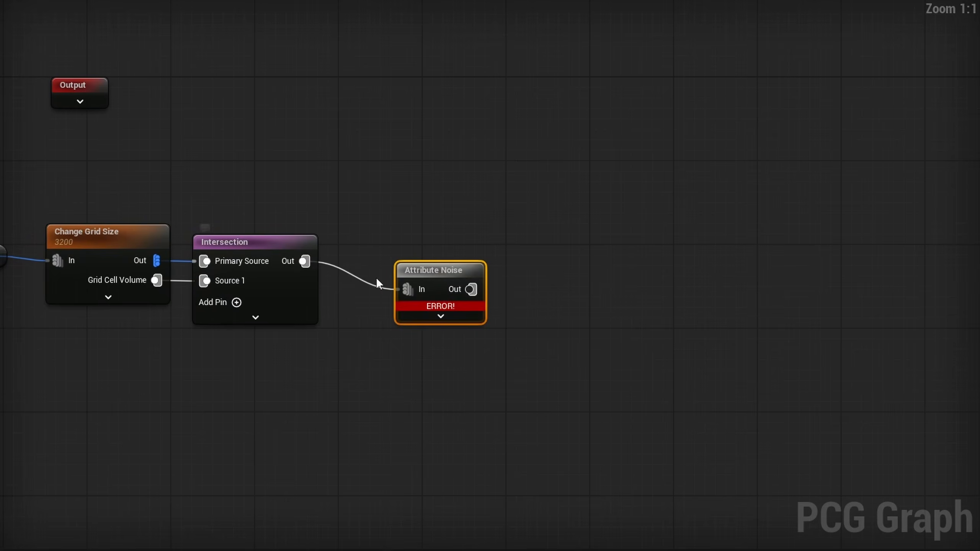
{"action": "left_click", "coordinate": [407, 289], "text": "alt"}
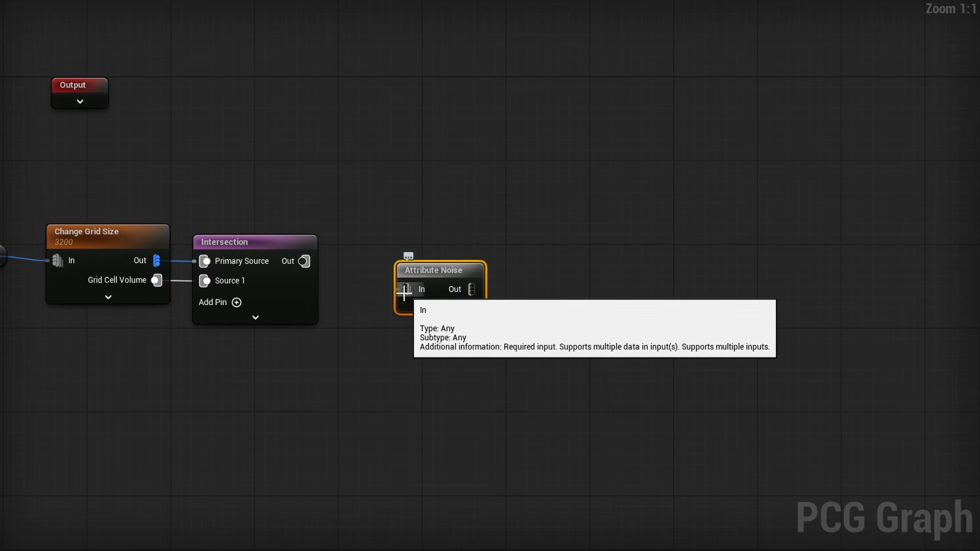
{"action": "left_click_drag", "start_coordinate": [463, 272], "coordinate": [480, 328]}
Add a To Point node to the Intersection output and connect it to the Attribute Noise input
{"action": "left_click_drag", "start_coordinate": [379, 265], "coordinate": [378, 264]}
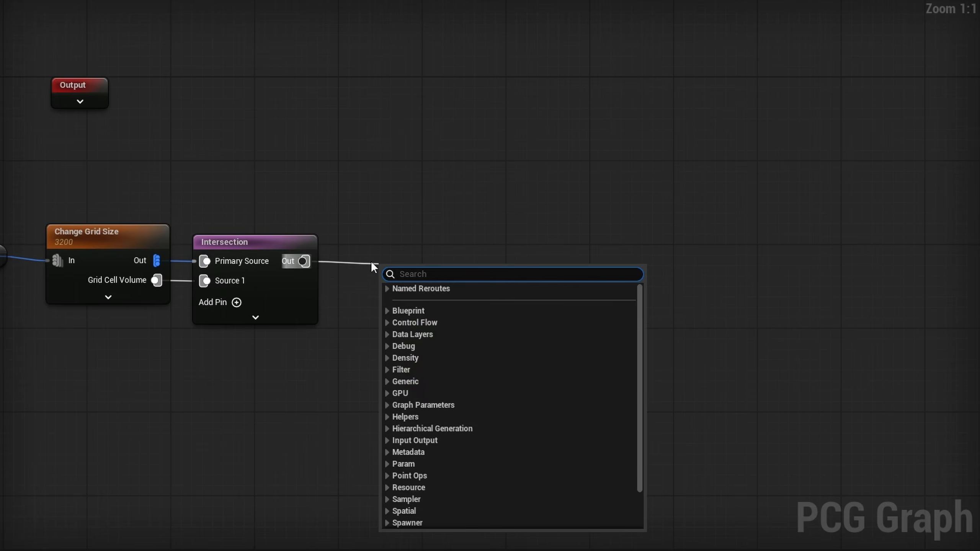
{"action": "type", "text": "to point"}
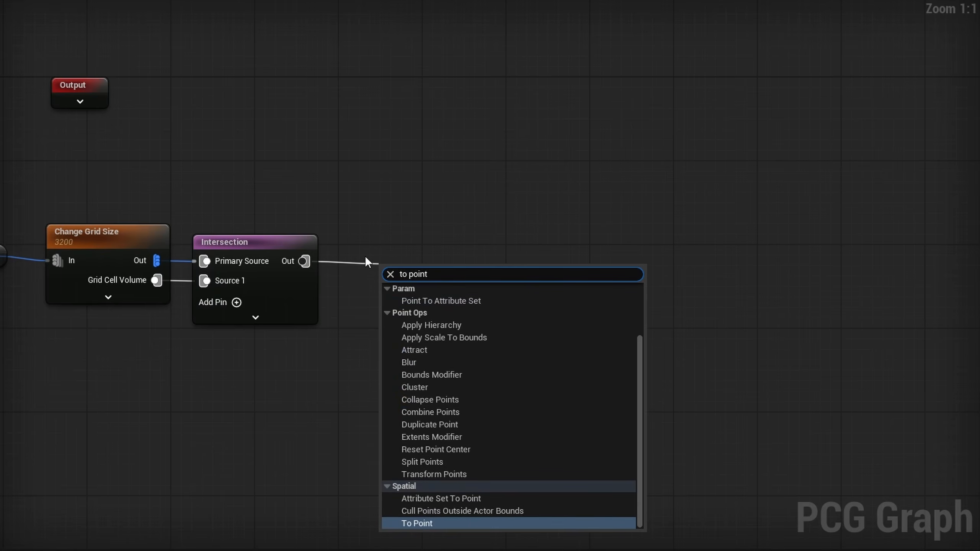
{"action": "left_click", "coordinate": [411, 523]}
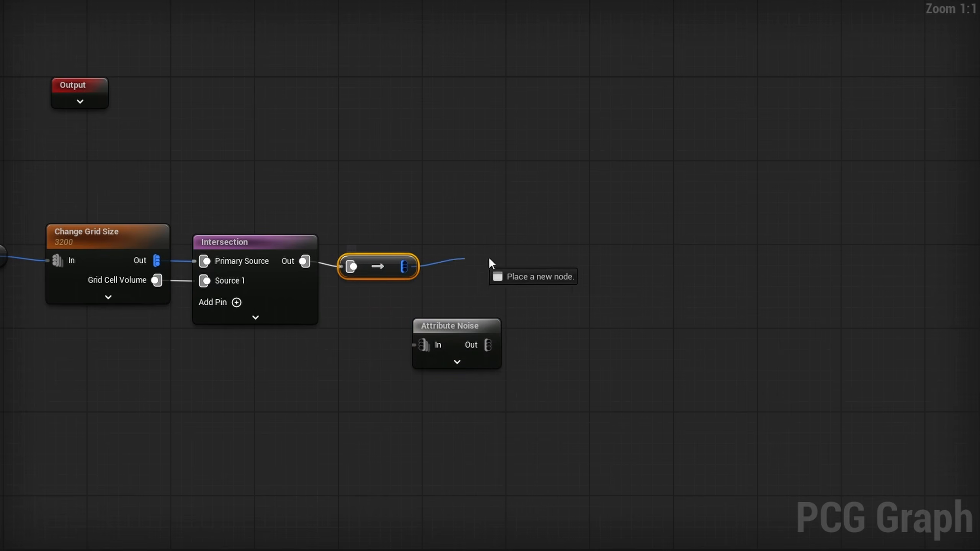
{"action": "left_click_drag", "start_coordinate": [459, 332], "coordinate": [469, 331]}
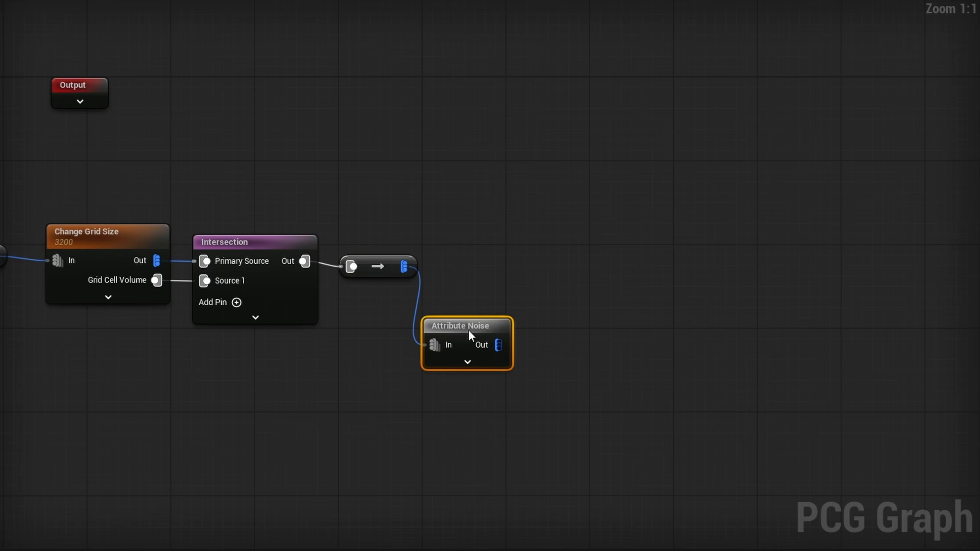
Configure the Attribute Noise node with $Density as input source, RandomRotation as output target and a noise maximum of 3.0
{"action": "left_click", "coordinate": [889, 60]}
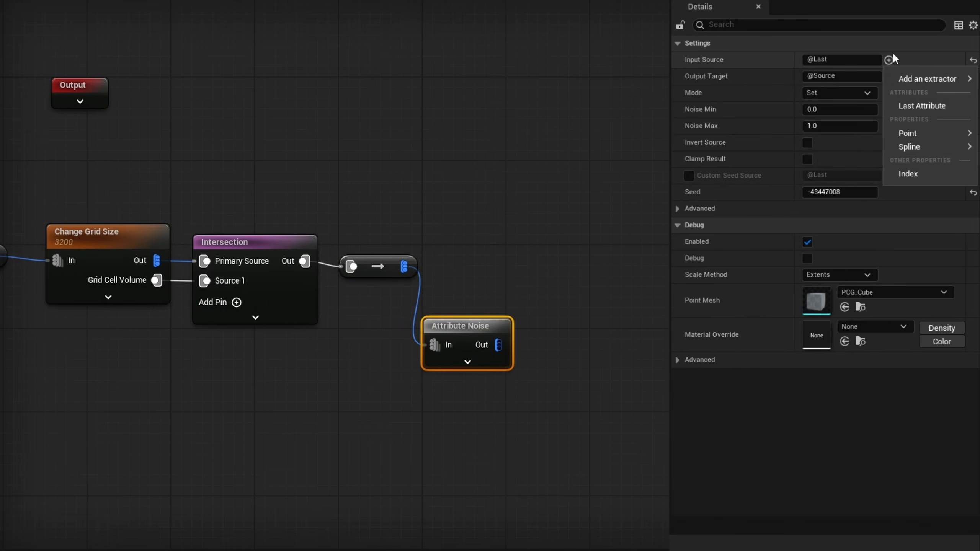
{"action": "mouse_move", "coordinate": [942, 133]}
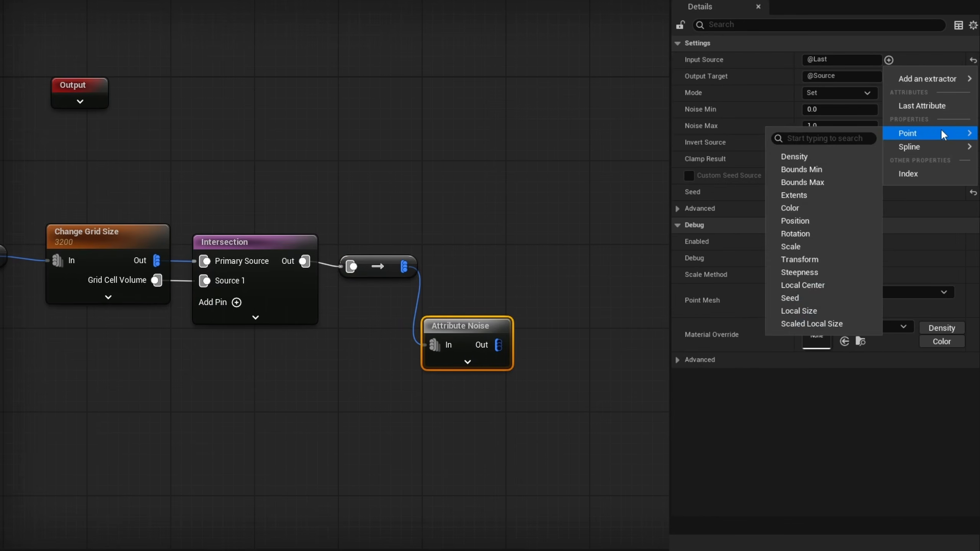
{"action": "left_click", "coordinate": [795, 156]}
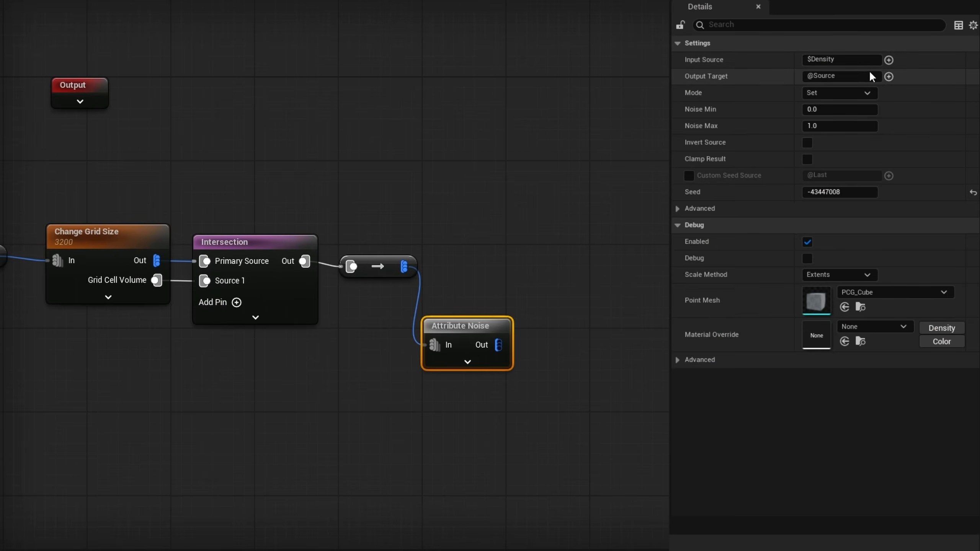
{"action": "left_click", "coordinate": [871, 75]}
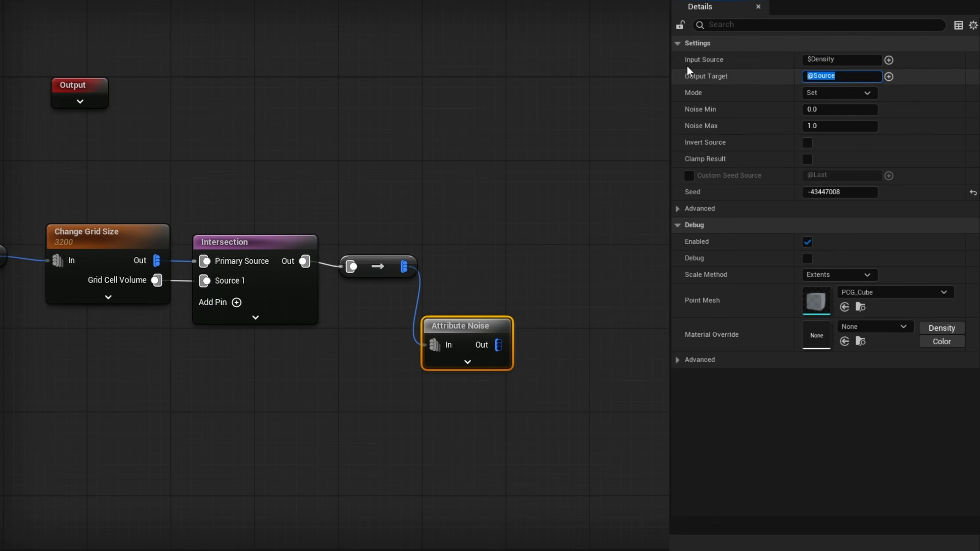
{"action": "type", "text": "RandomRotation"}
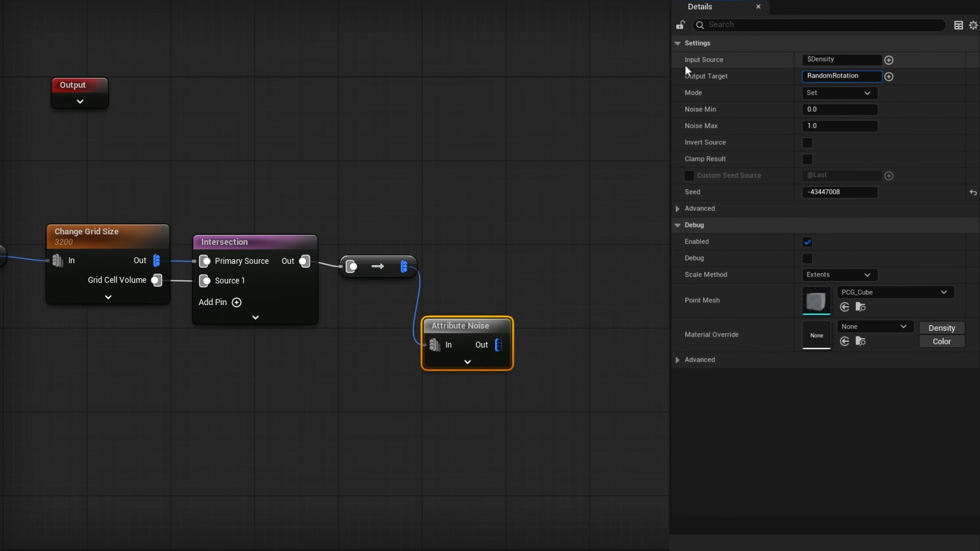
{"action": "key", "text": "Return"}
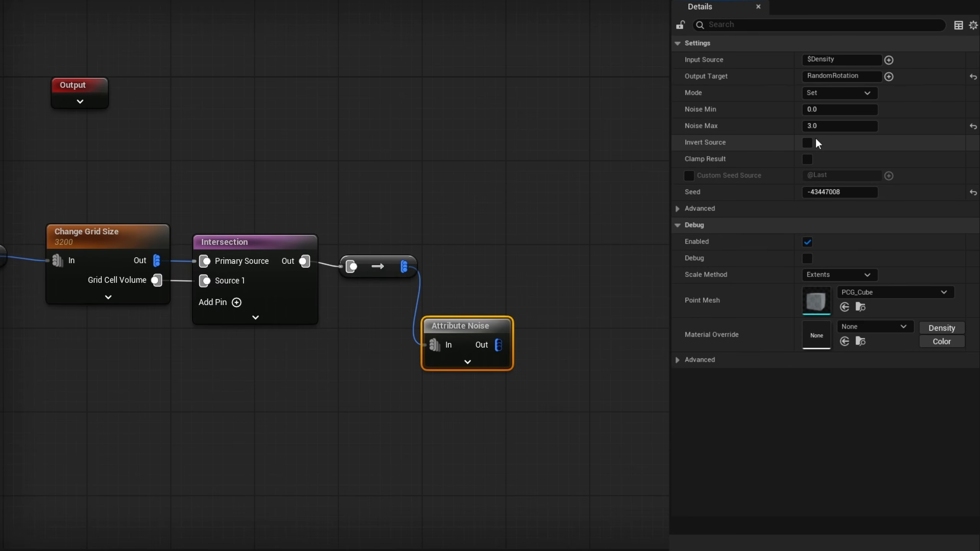
Add a Point To Attribute Set node to the Attribute Noise output
{"action": "right_click_drag", "start_coordinate": [499, 345], "coordinate": [349, 294]}
{"action": "left_click_drag", "start_coordinate": [350, 293], "coordinate": [409, 291]}
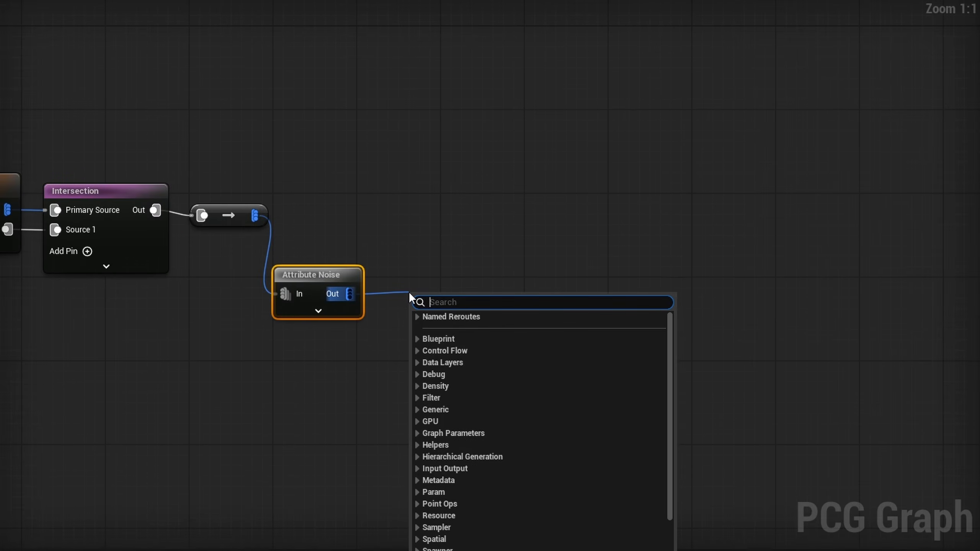
{"action": "type", "text": "to attribute"}
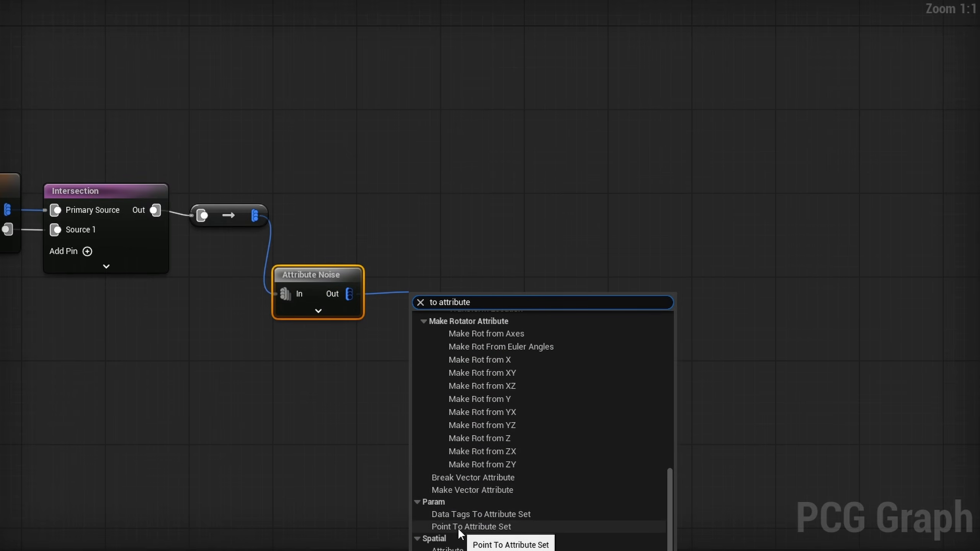
{"action": "left_click", "coordinate": [458, 528]}
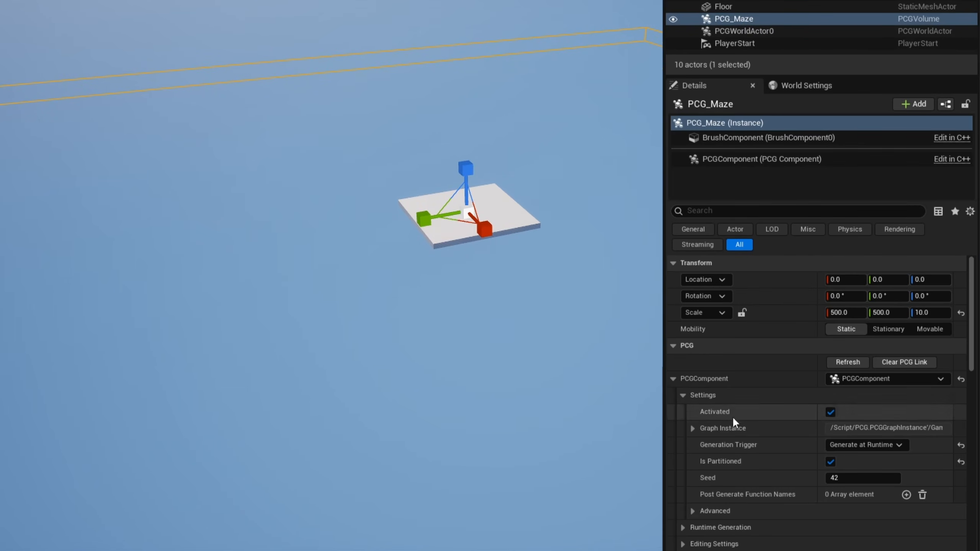
Turn off Is Partitioned on the PCG_Maze volume and inspect the Point To Attribute Set node with PCG_Maze as debug object
{"action": "left_click", "coordinate": [832, 462]}
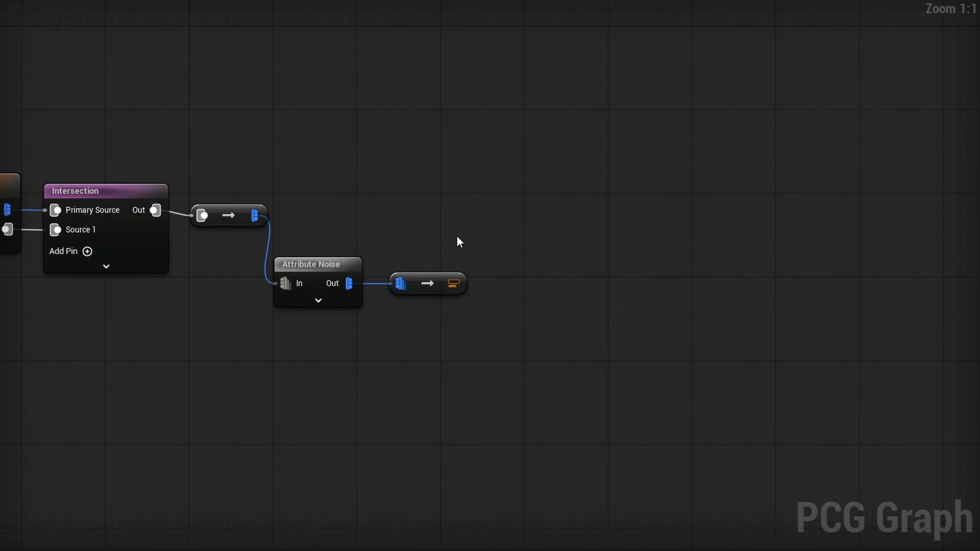
{"action": "key", "text": "a"}
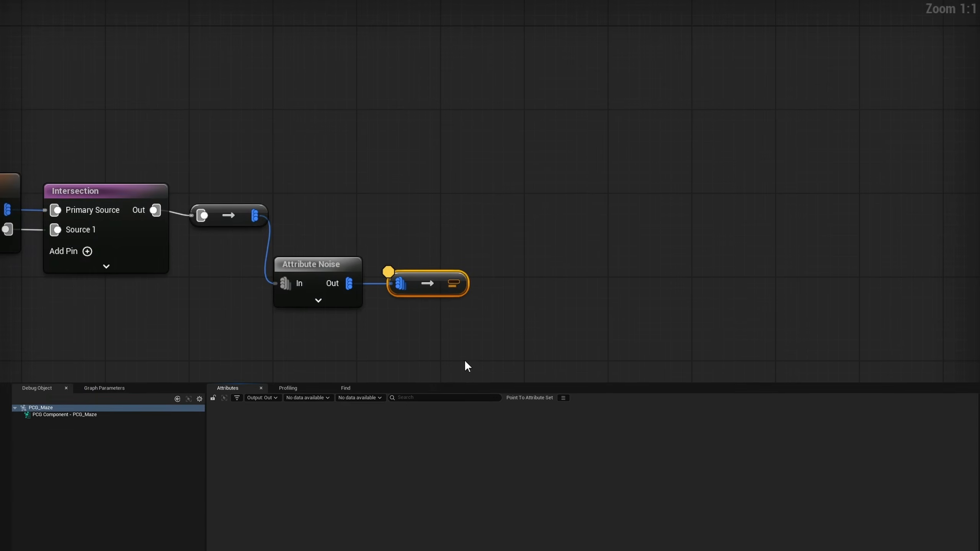
{"action": "left_click", "coordinate": [93, 409]}
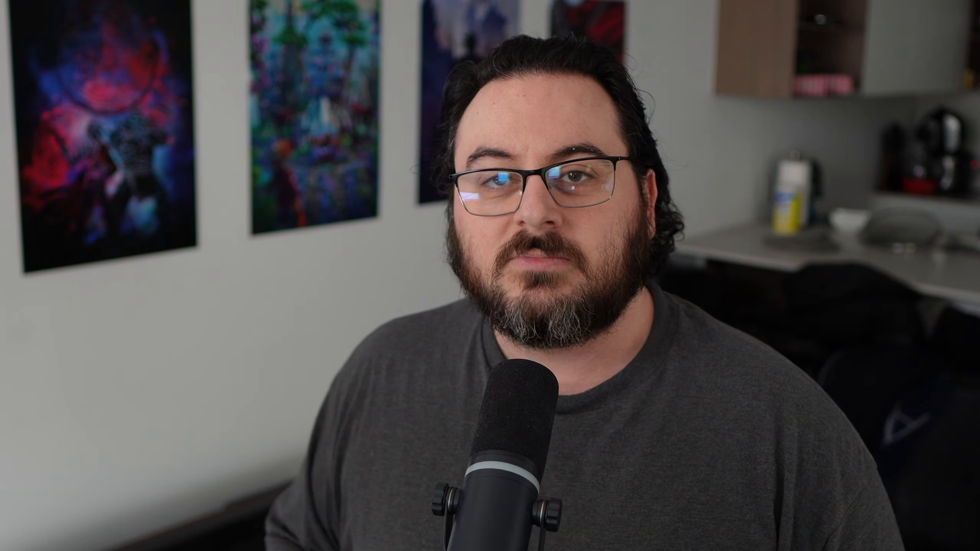
{"action": "left_click_drag", "start_coordinate": [457, 231], "coordinate": [423, 340]}
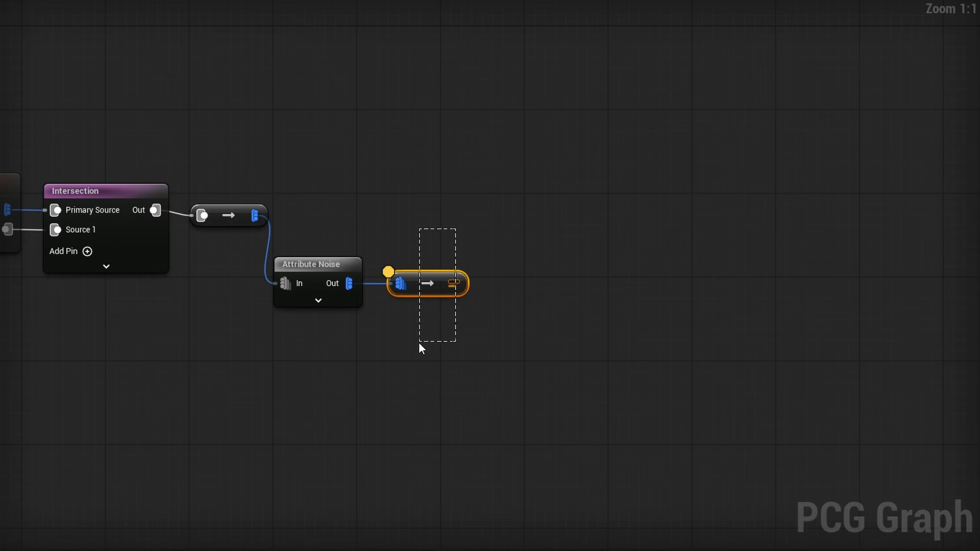
Add a Round node after the Point To Attribute Set node and inspect its RandomRotation values
{"action": "left_click_drag", "start_coordinate": [454, 284], "coordinate": [528, 264]}
{"action": "type", "text": "round"}
{"action": "key", "text": "Return"}
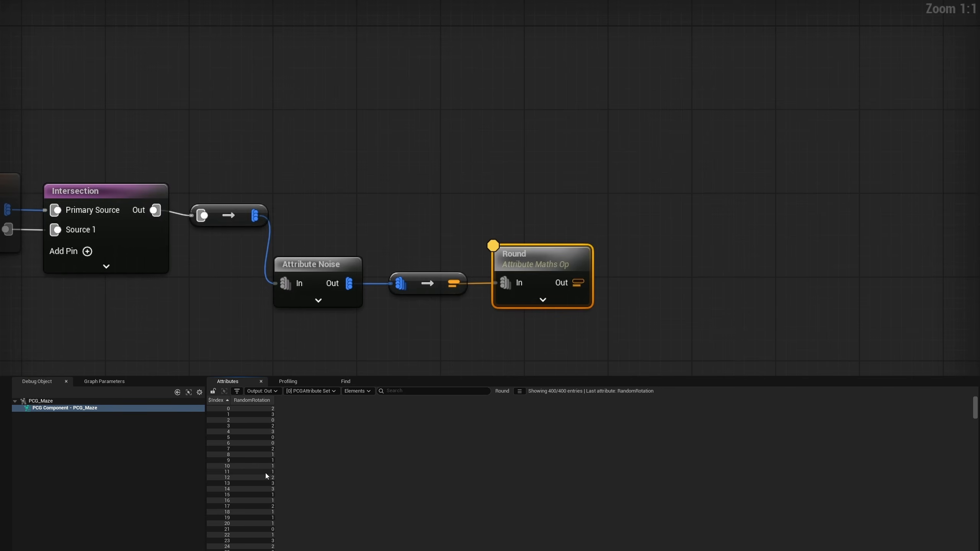
{"action": "scroll", "coordinate": [261, 504], "scroll_direction": "down", "scroll_amount": 3}
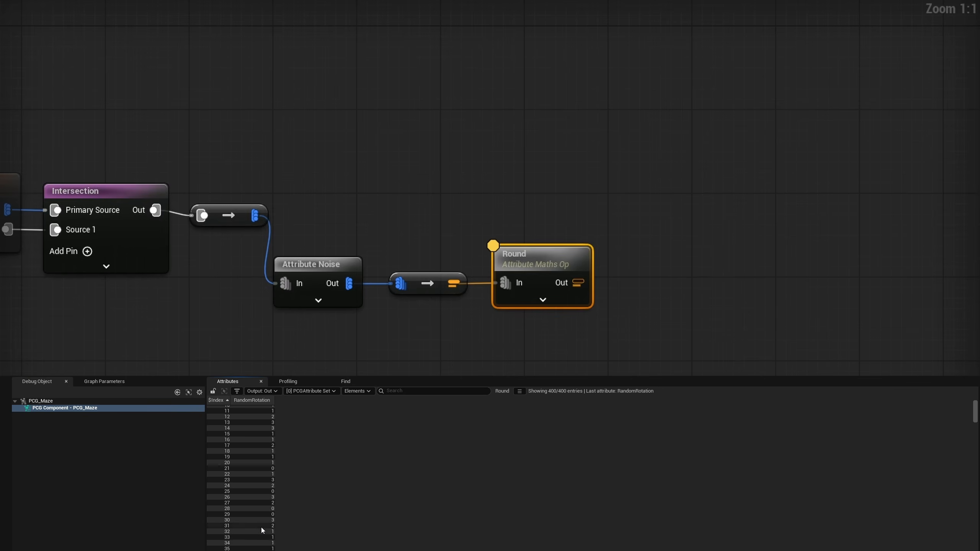
Add a Multiply node with In B set to 90.0 after the Round node and inspect its output values
{"action": "left_click_drag", "start_coordinate": [578, 282], "coordinate": [651, 283]}
{"action": "type", "text": "multiply"}
{"action": "key", "text": "Return"}
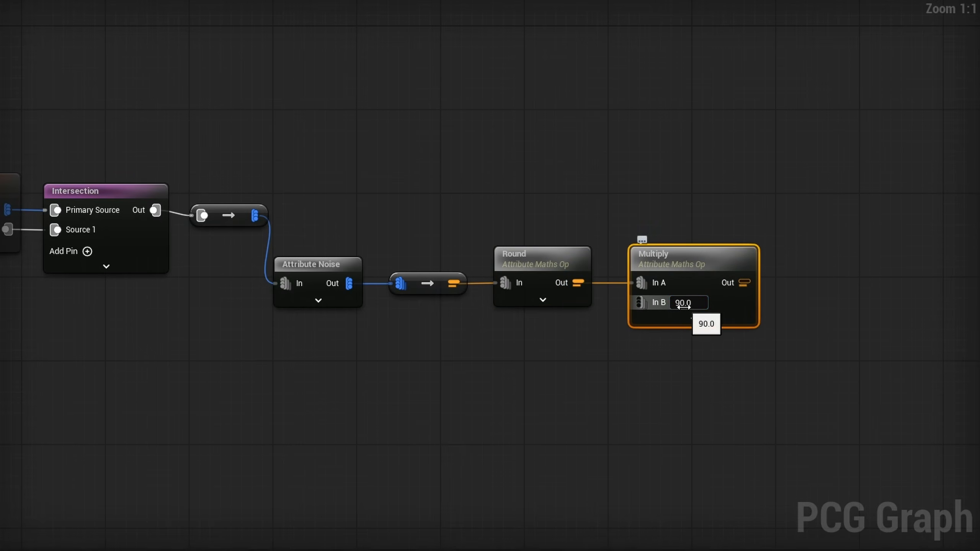
{"action": "left_click", "coordinate": [670, 268]}
{"action": "key", "text": "a"}
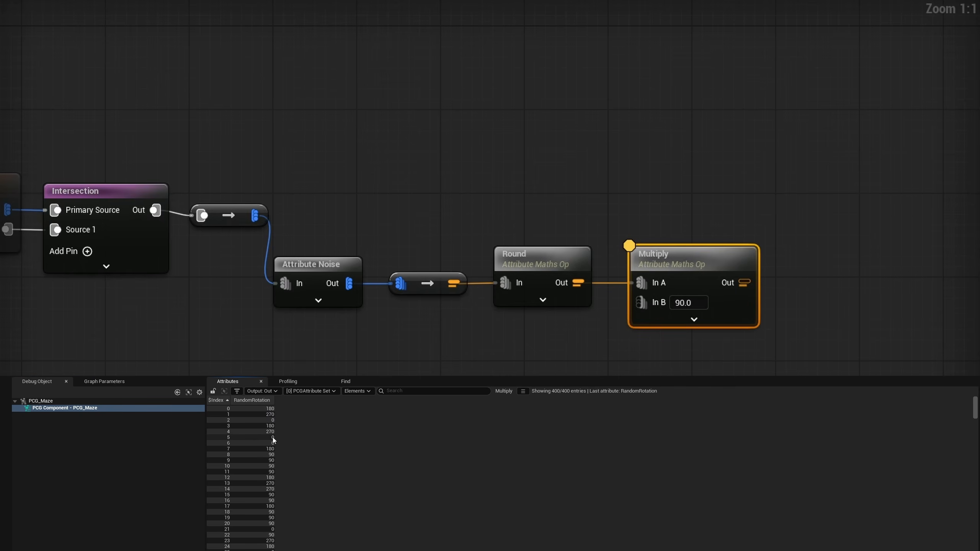
{"action": "key", "text": "a"}
Add a Set maths node fed by the To Point output and connect the Multiply output to its In B
{"action": "right_click_drag", "start_coordinate": [440, 367], "coordinate": [290, 385]}
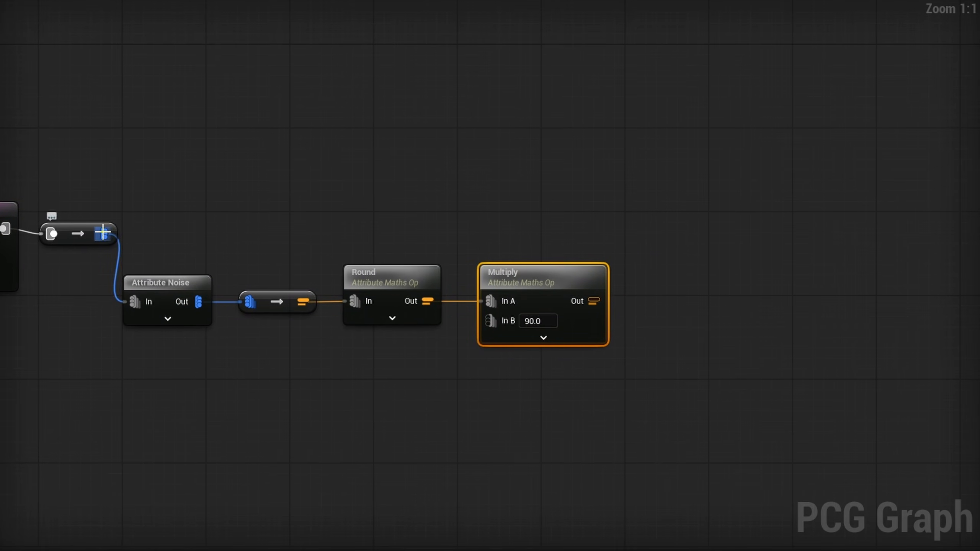
{"action": "left_click_drag", "start_coordinate": [604, 202], "coordinate": [668, 233]}
{"action": "type", "text": "set attribute"}
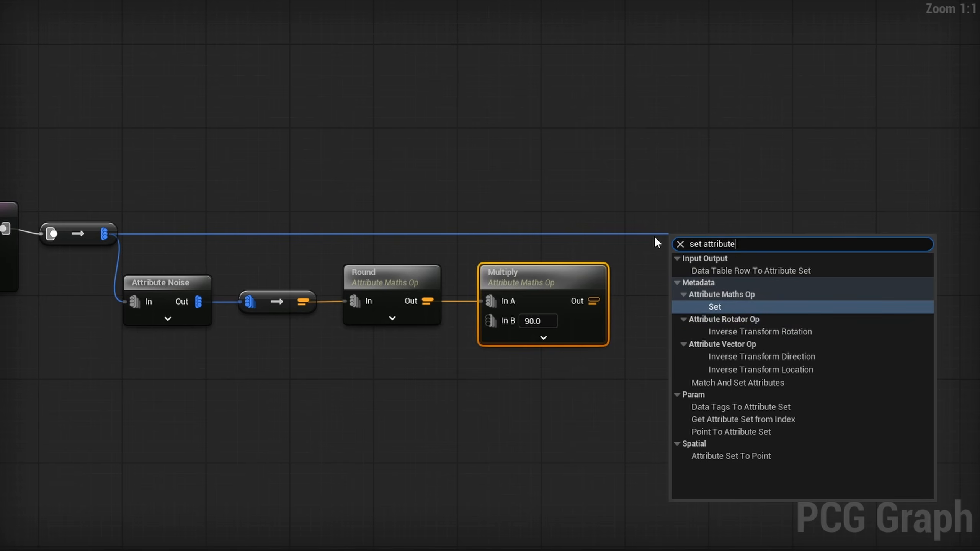
{"action": "left_click", "coordinate": [715, 307]}
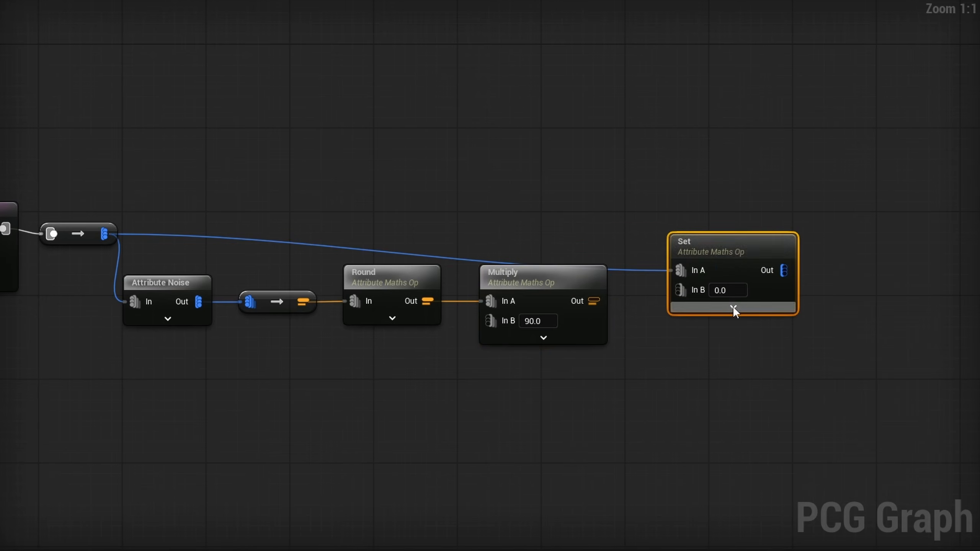
{"action": "left_click_drag", "start_coordinate": [594, 301], "coordinate": [700, 258]}
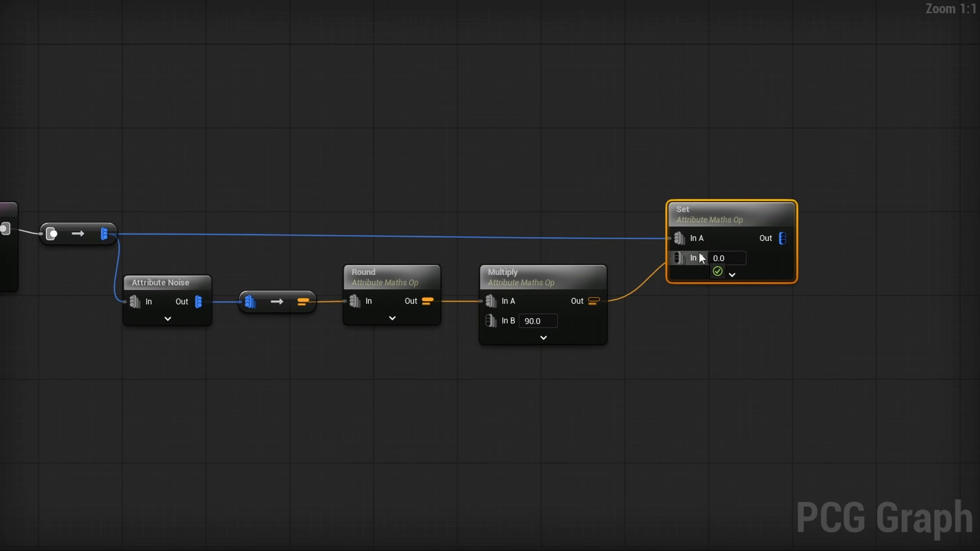
{"action": "left_click_drag", "start_coordinate": [725, 220], "coordinate": [715, 219]}
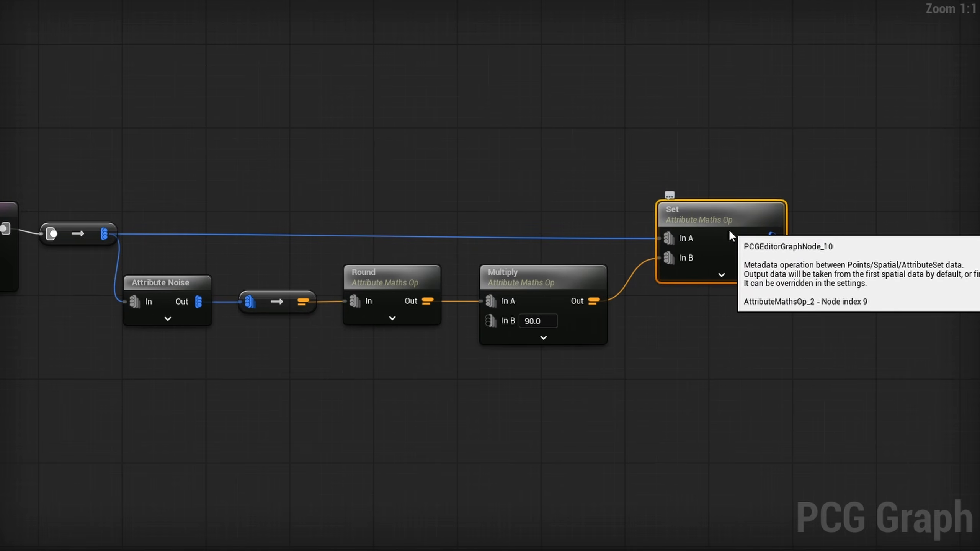
Set Input Source 1 of the Set node to $Rotation.Yaw
{"action": "left_click", "coordinate": [889, 110]}
{"action": "mouse_move", "coordinate": [921, 184]}
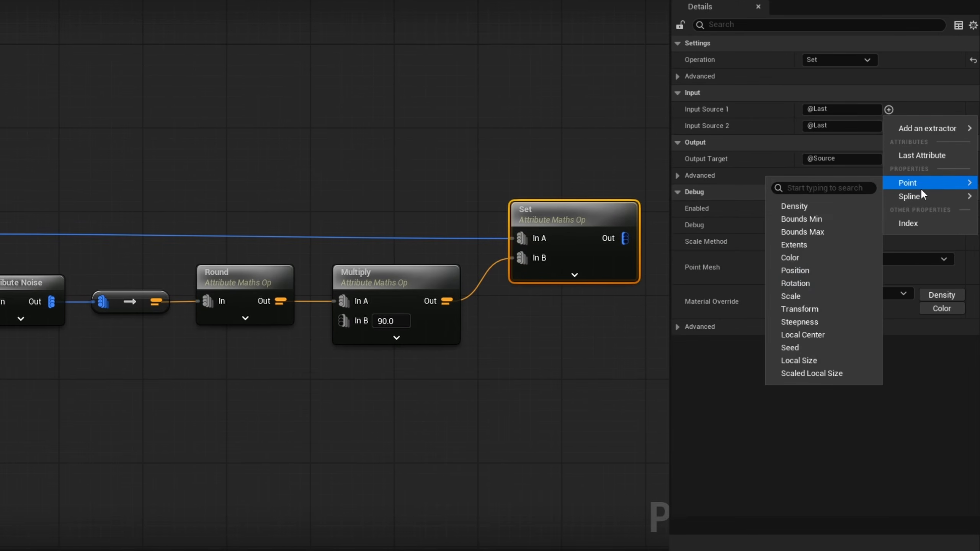
{"action": "left_click", "coordinate": [797, 285]}
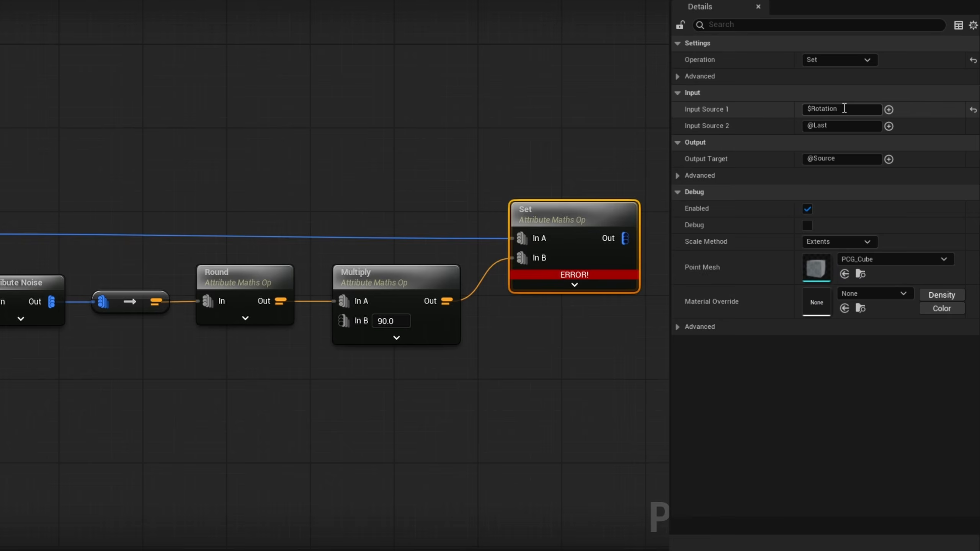
{"action": "type", "text": "."}
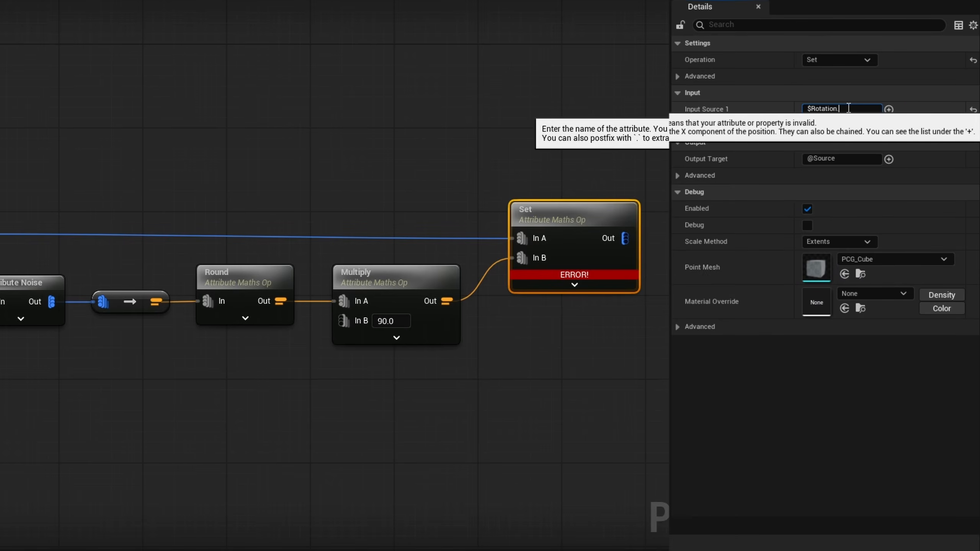
{"action": "type", "text": "Yaw"}
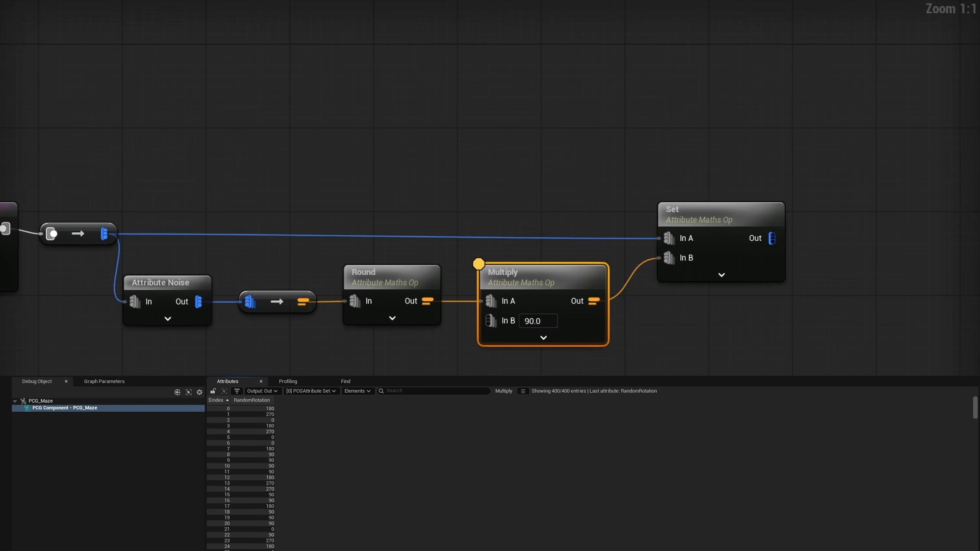
Inspect the Set node's point data and review the $Rotation.Yaw values
{"action": "left_click", "coordinate": [715, 213]}
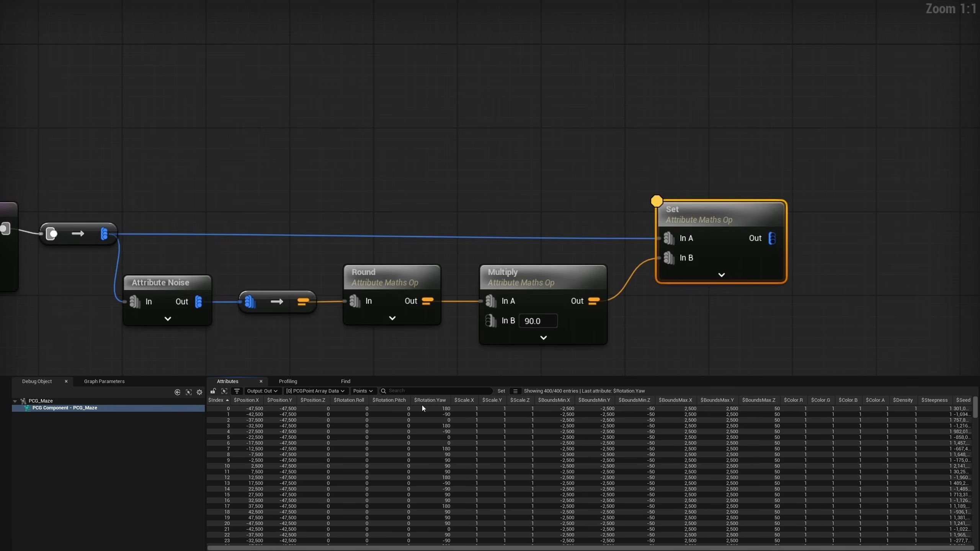
{"action": "scroll", "coordinate": [435, 429], "scroll_direction": "down", "scroll_amount": 6}
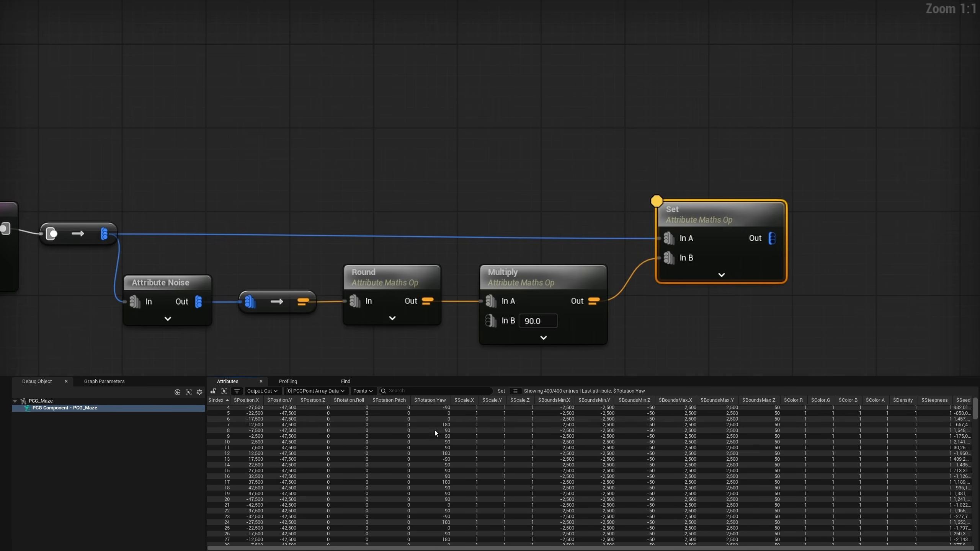
{"action": "scroll", "coordinate": [438, 484], "scroll_direction": "down", "scroll_amount": 2}
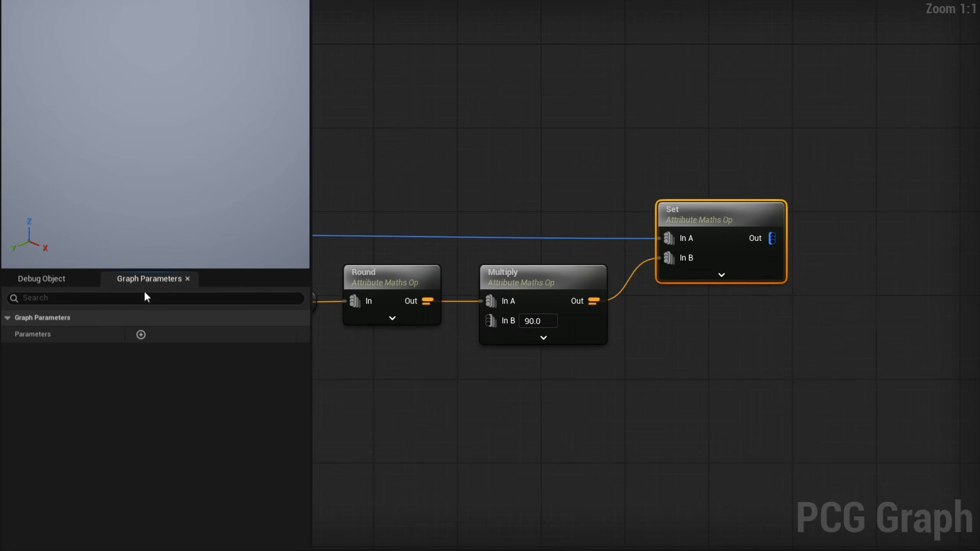
Add a graph parameter of type PCGData Asset object reference and turn it into an array
{"action": "left_click", "coordinate": [142, 335]}
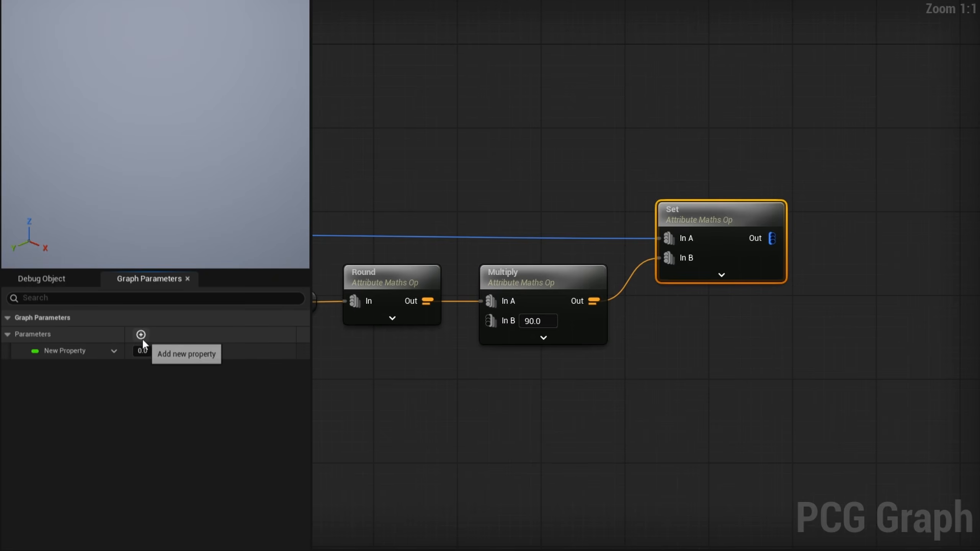
{"action": "left_click", "coordinate": [36, 350]}
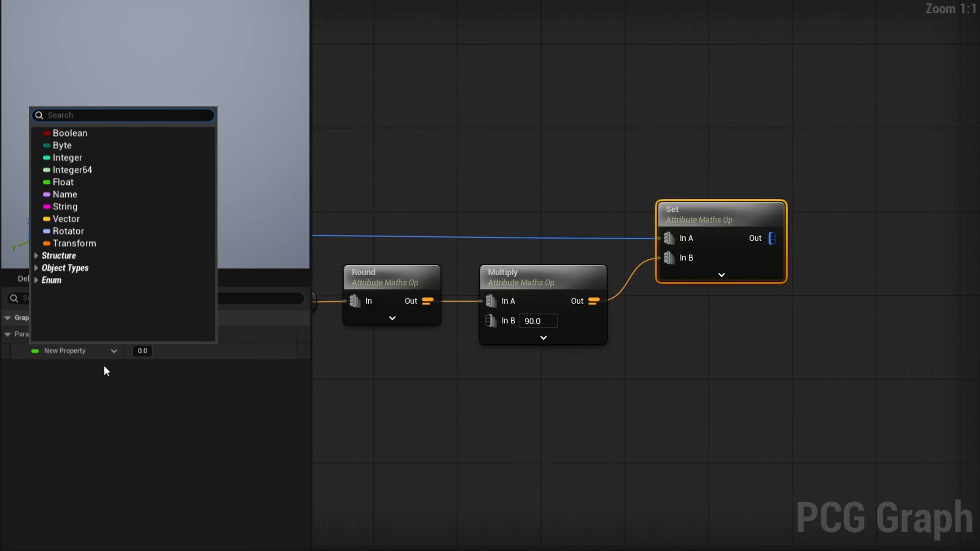
{"action": "type", "text": "PCG Data As"}
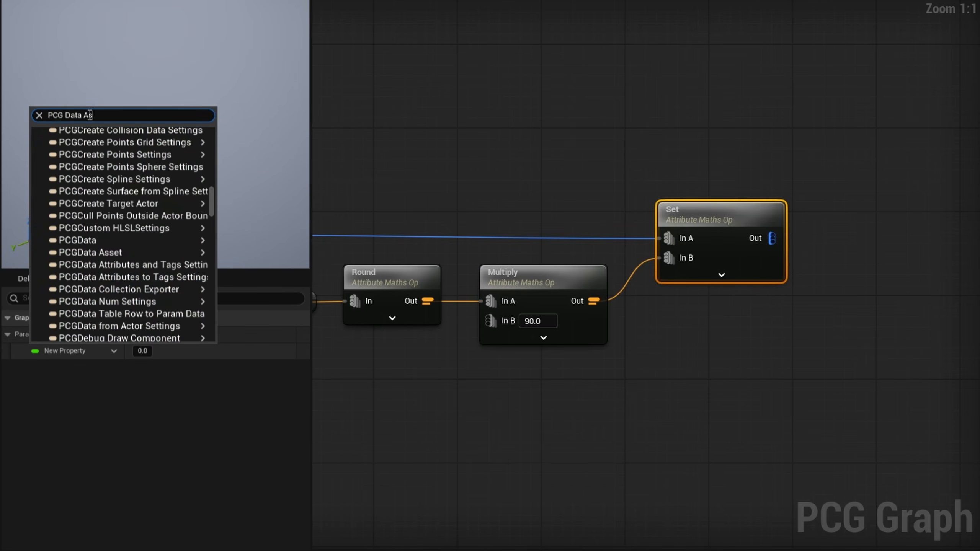
{"action": "type", "text": "set"}
{"action": "left_click", "coordinate": [104, 158]}
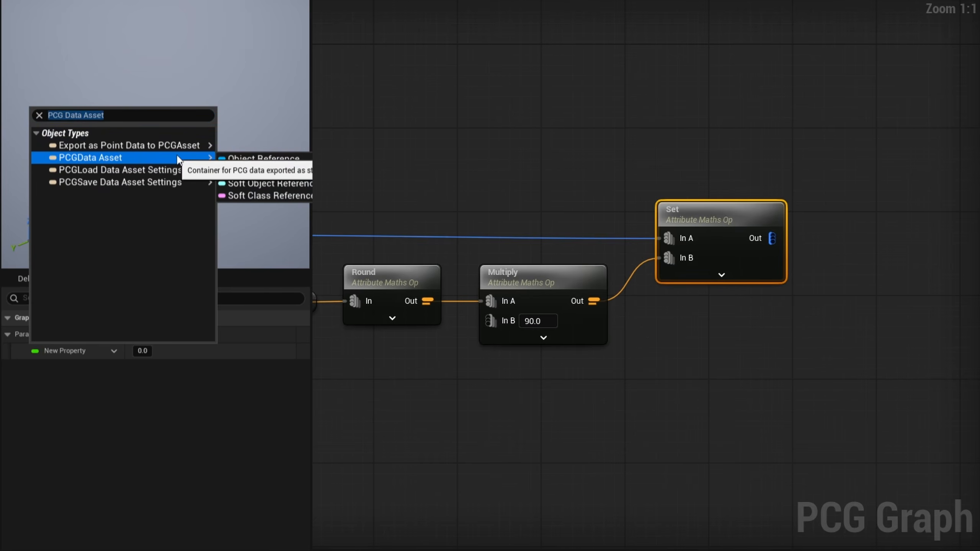
{"action": "left_click", "coordinate": [227, 162]}
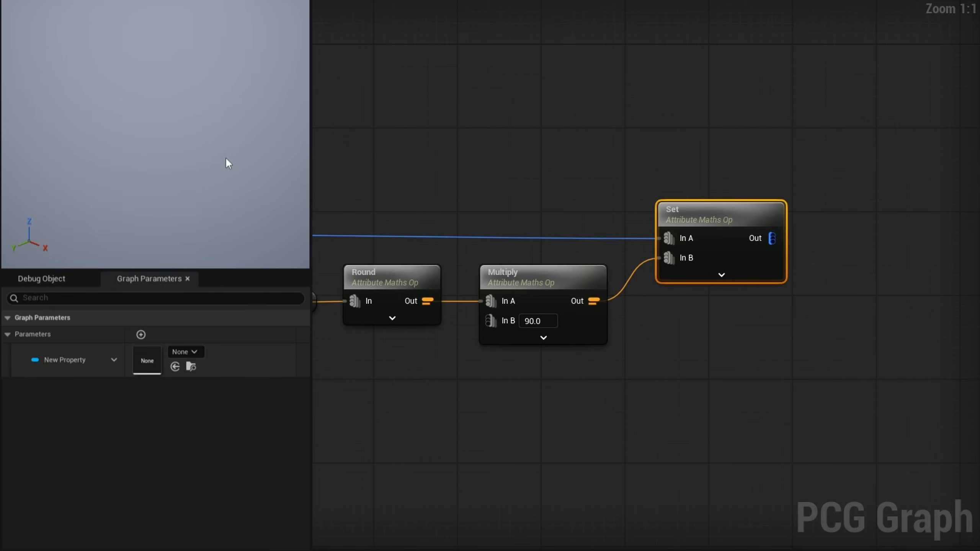
{"action": "right_click", "coordinate": [33, 360]}
{"action": "left_click", "coordinate": [69, 383]}
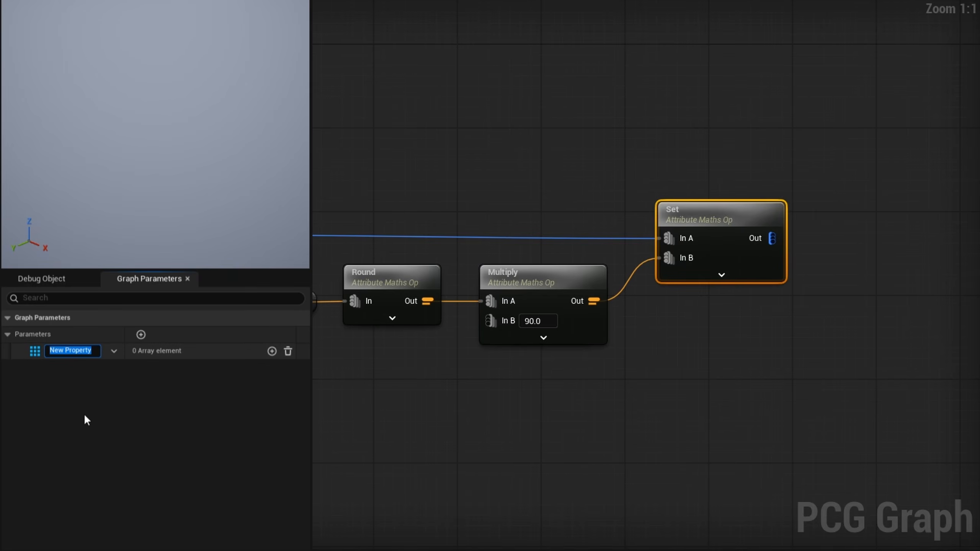
Name the new array parameter "Maze Modules" and add four elements to it
{"action": "type", "text": "Maze Modules"}
{"action": "key", "text": "Return"}
{"action": "left_click", "coordinate": [272, 352]}
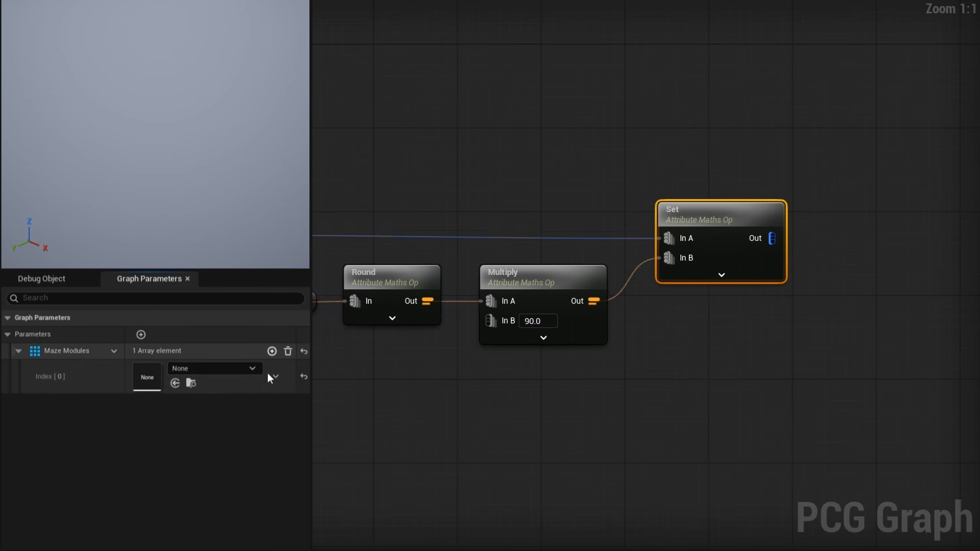
{"action": "left_click", "coordinate": [272, 352]}
{"action": "left_click", "coordinate": [272, 352]}
{"action": "left_click", "coordinate": [272, 352]}
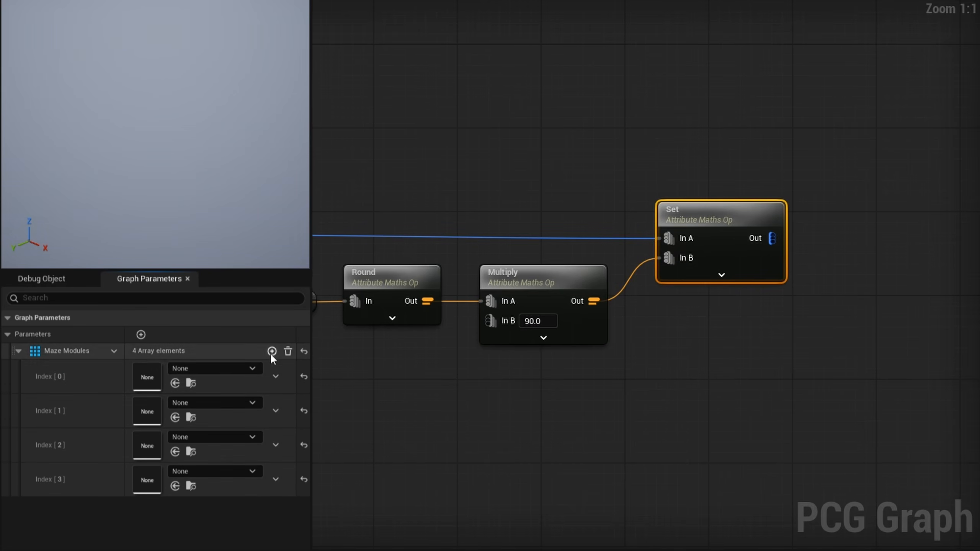
Assign L_MazePiece_3Way_A_PCG, L_MazePiece_3Way_B_PCG, L_MazePiece_4Way_A_PCG and L_MazePiece_4Way_B_PCG to Maze Modules indices 0 to 3
{"action": "left_click", "coordinate": [218, 369]}
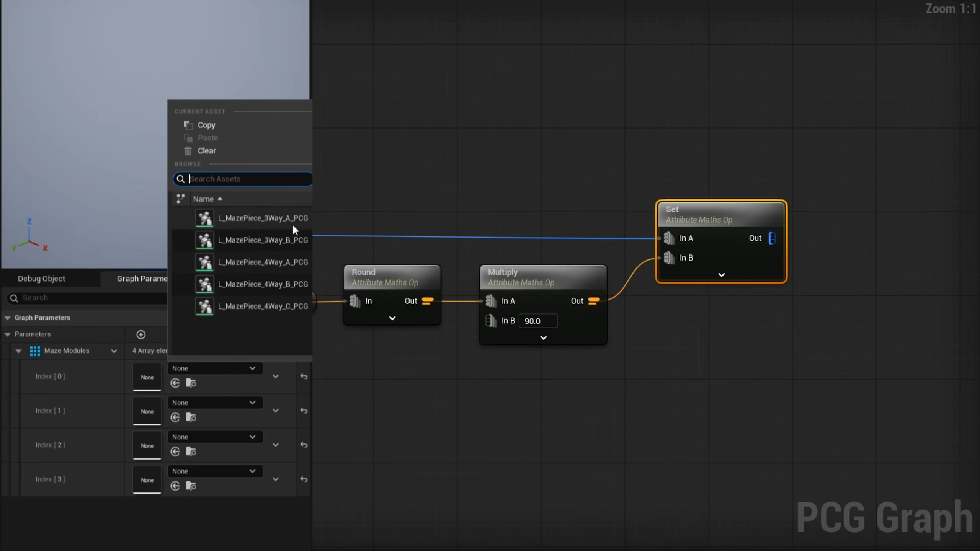
{"action": "left_click", "coordinate": [277, 222]}
{"action": "left_click", "coordinate": [237, 403]}
{"action": "left_click", "coordinate": [265, 281]}
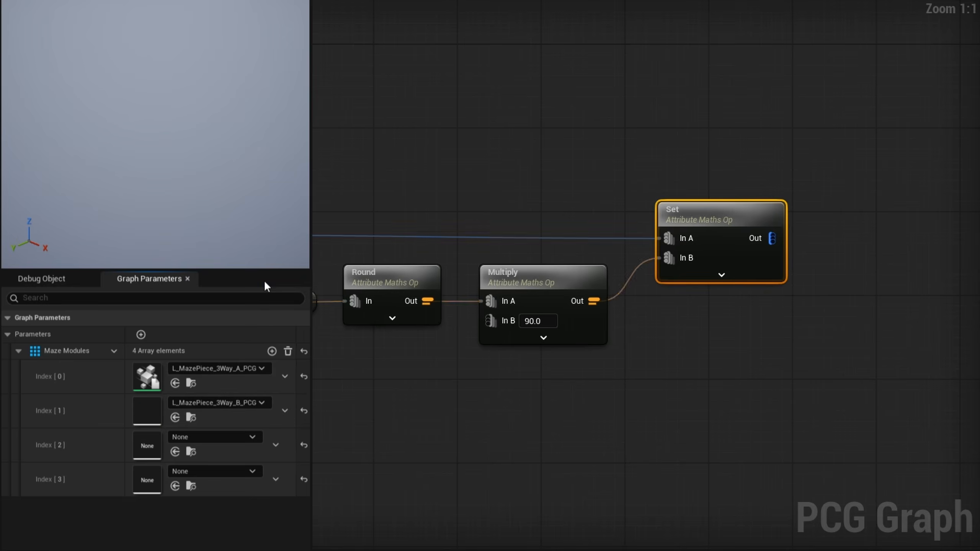
{"action": "left_click", "coordinate": [216, 439]}
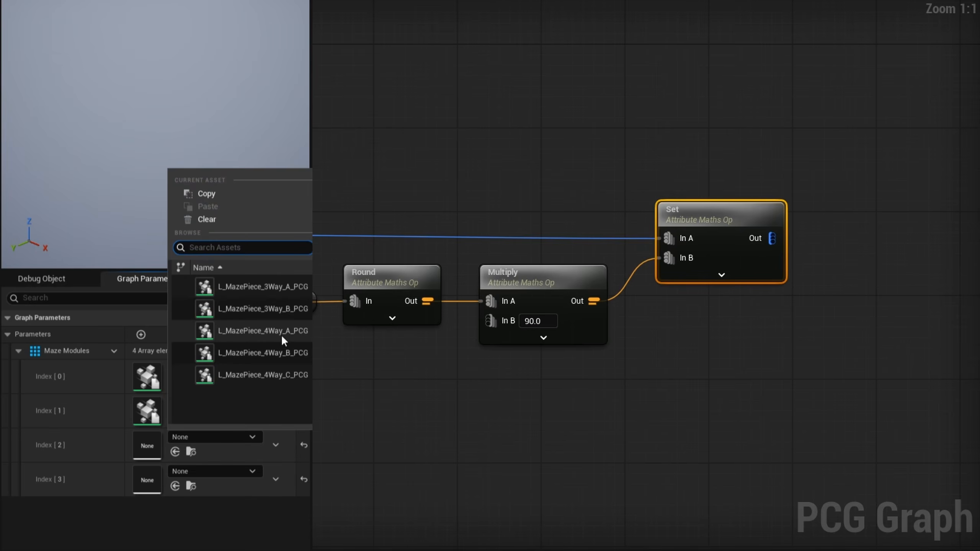
{"action": "left_click", "coordinate": [260, 331]}
{"action": "left_click", "coordinate": [217, 472]}
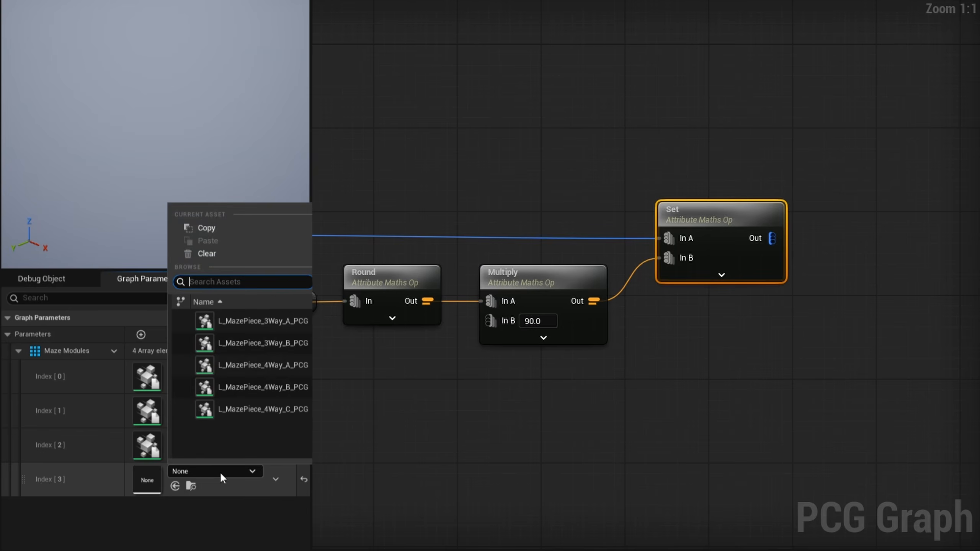
{"action": "left_click", "coordinate": [253, 383]}
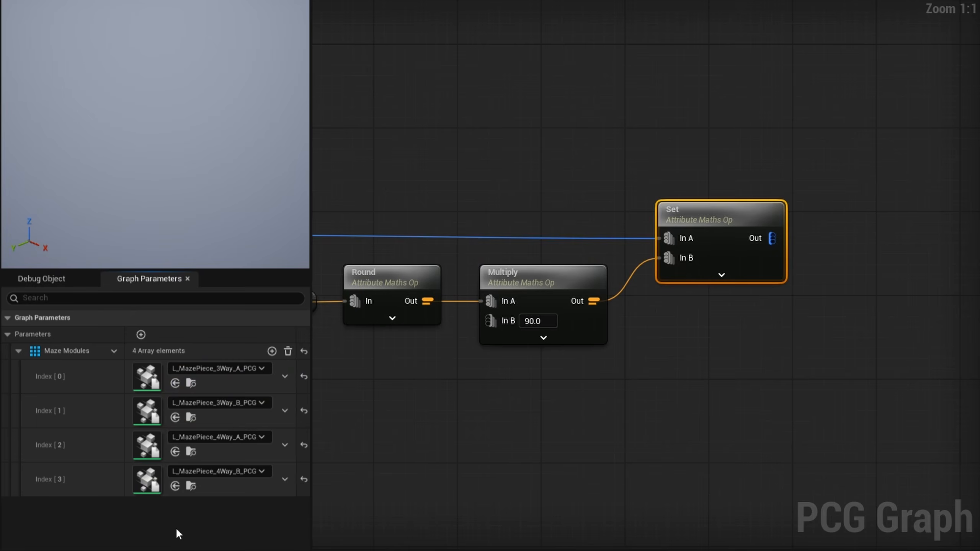
Add a Match And Set Attributes node fed by the Set output and connect a Maze Modules parameter node to its Match Data
{"action": "left_click_drag", "start_coordinate": [66, 350], "coordinate": [673, 343]}
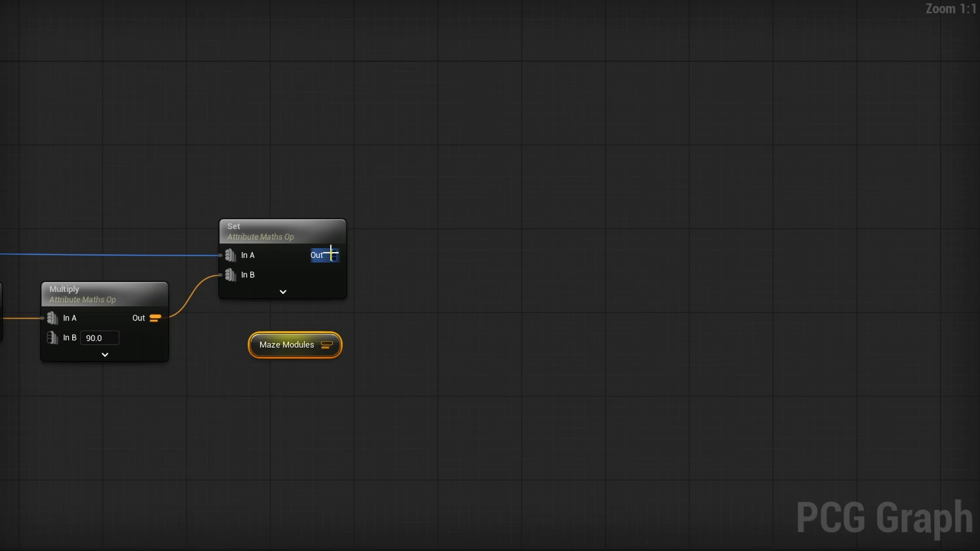
{"action": "left_click_drag", "start_coordinate": [333, 255], "coordinate": [453, 251]}
{"action": "type", "text": "match"}
{"action": "key", "text": "Return"}
{"action": "left_click_drag", "start_coordinate": [327, 345], "coordinate": [369, 386]}
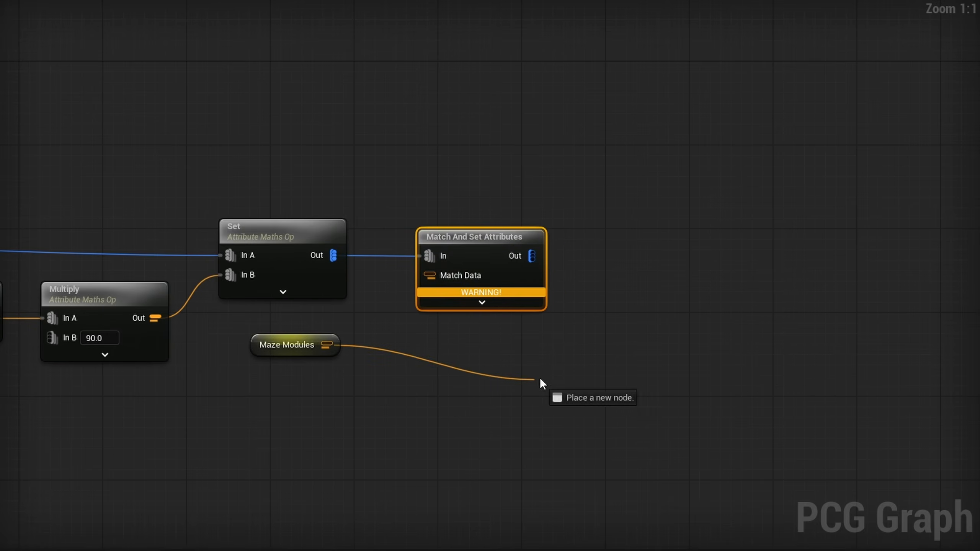
{"action": "left_click_drag", "start_coordinate": [440, 271], "coordinate": [439, 272]}
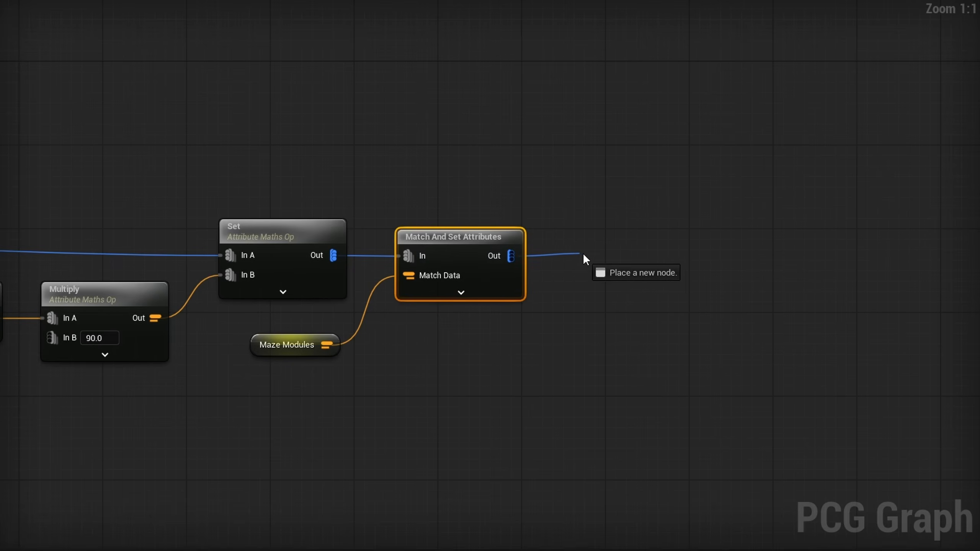
Add an Attribute Partition node fed by the Match And Set Attributes output and open its partition attribute selector at index 0 for editing
{"action": "left_click_drag", "start_coordinate": [583, 256], "coordinate": [587, 256]}
{"action": "type", "text": "attribute part"}
{"action": "key", "text": "Return"}
{"action": "left_click_drag", "start_coordinate": [625, 269], "coordinate": [590, 235]}
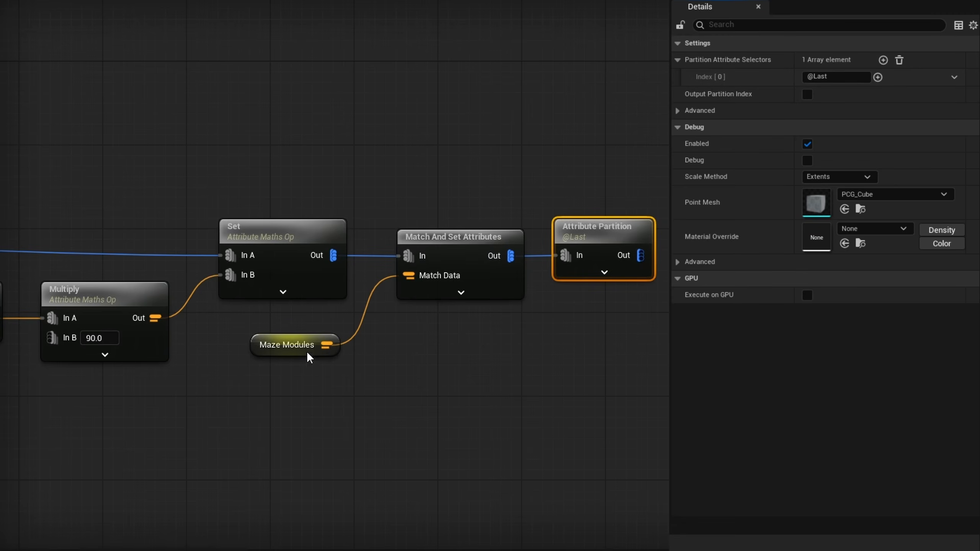
{"action": "left_click", "coordinate": [836, 77]}
{"action": "right_click_drag", "start_coordinate": [517, 387], "coordinate": [199, 385]}
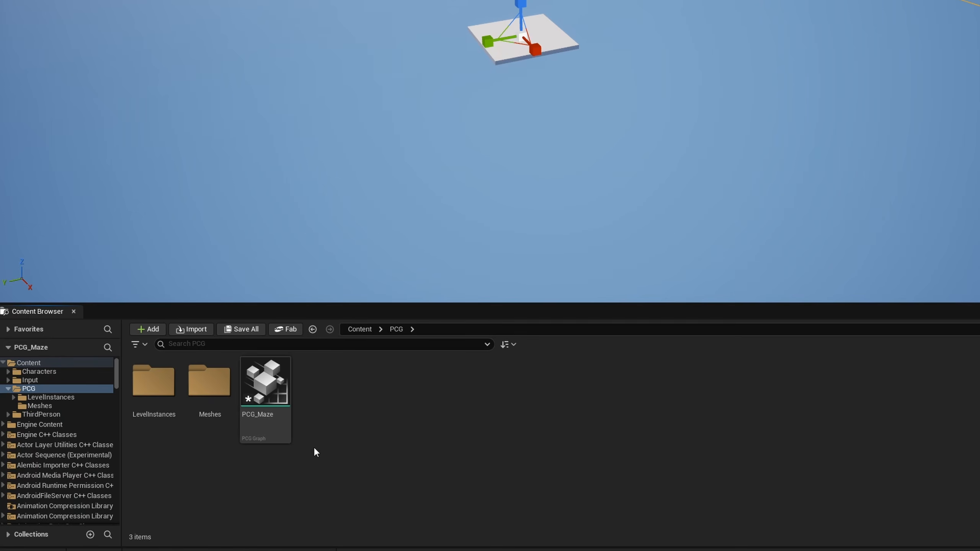
Create an empty PCG graph named PCGLoop_CopyLI in the PCG folder and add it to the PCG_Maze graph as a loop node
{"action": "right_click", "coordinate": [319, 436]}
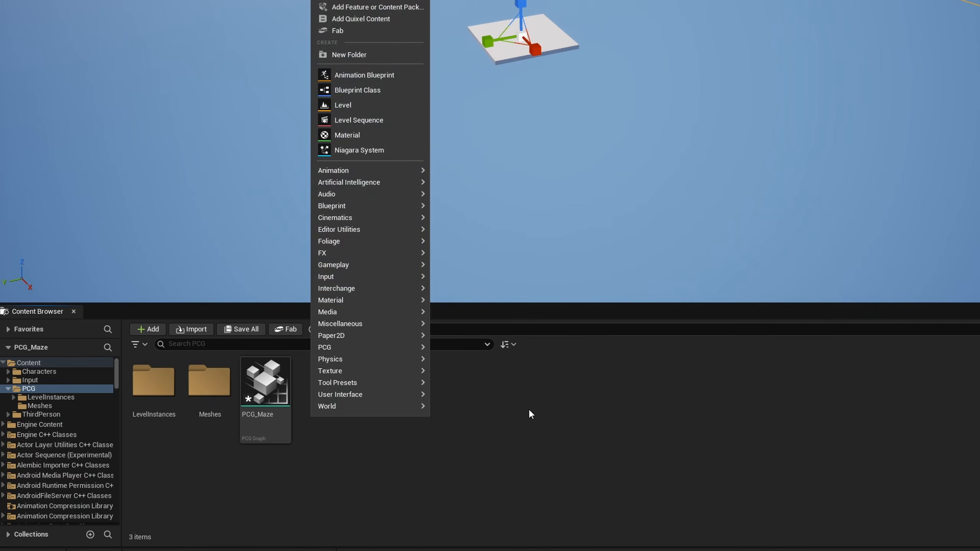
{"action": "mouse_move", "coordinate": [400, 345]}
{"action": "left_click", "coordinate": [464, 349]}
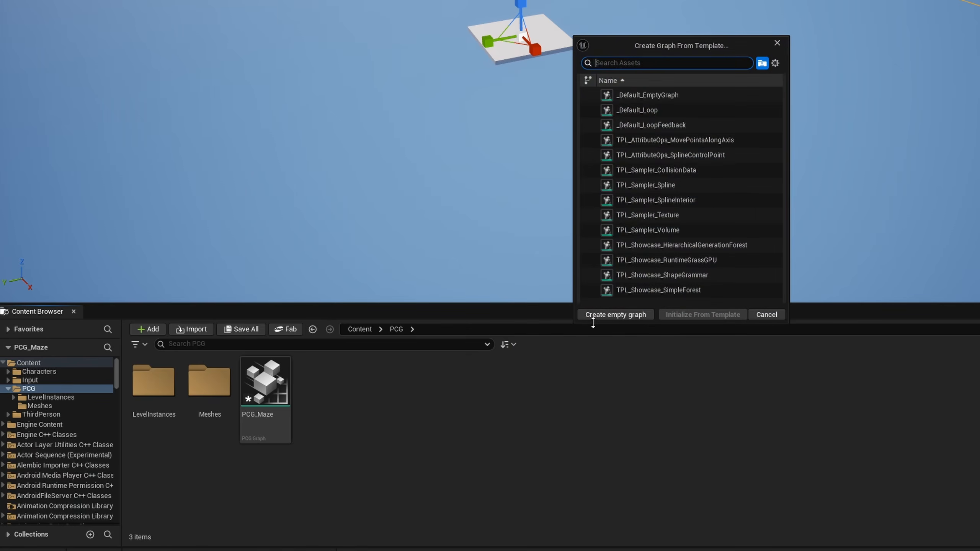
{"action": "left_click", "coordinate": [595, 319]}
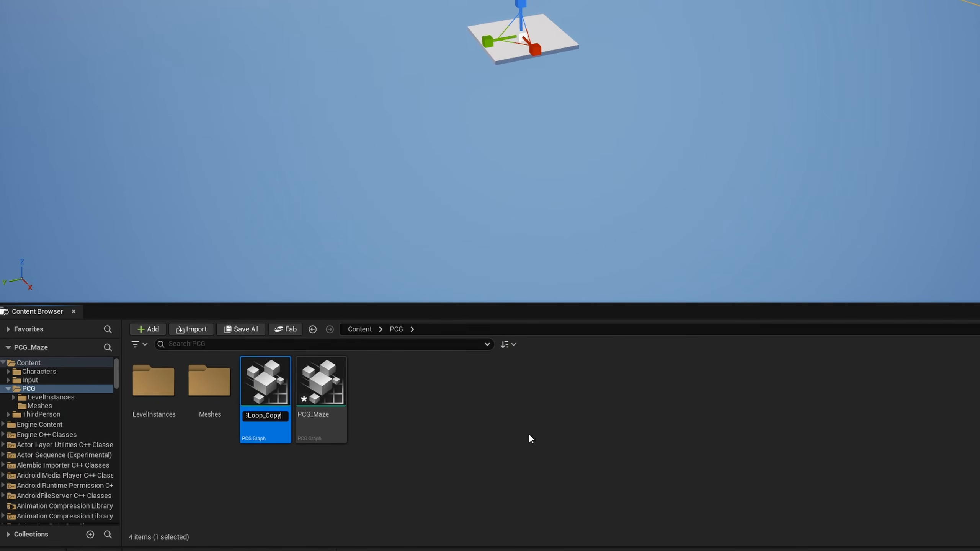
{"action": "key", "text": "Return"}
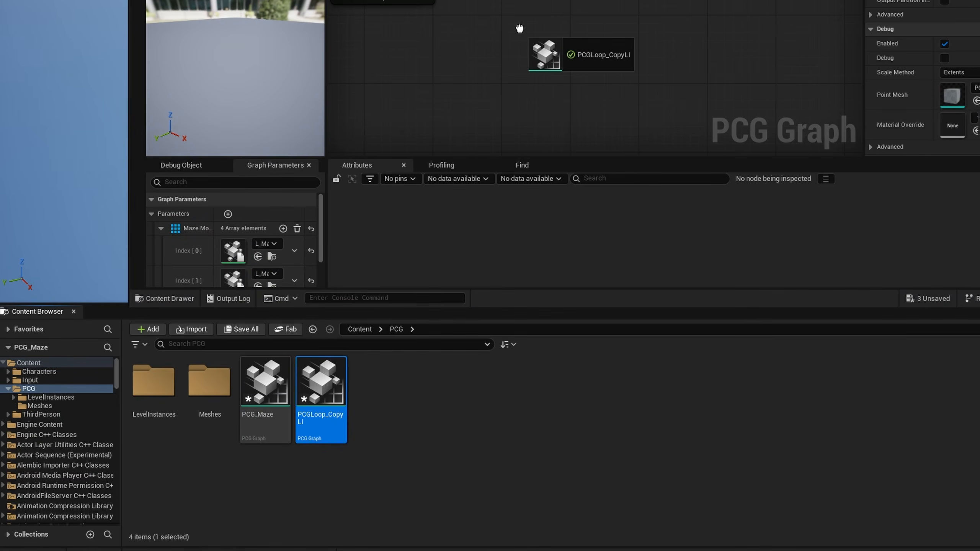
{"action": "left_click_drag", "start_coordinate": [520, 28], "coordinate": [519, 28]}
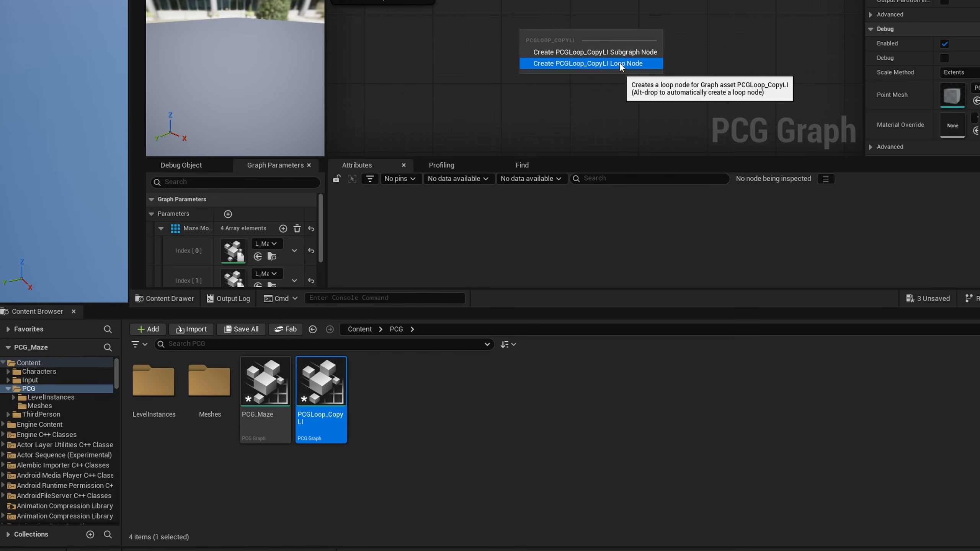
{"action": "left_click", "coordinate": [571, 63]}
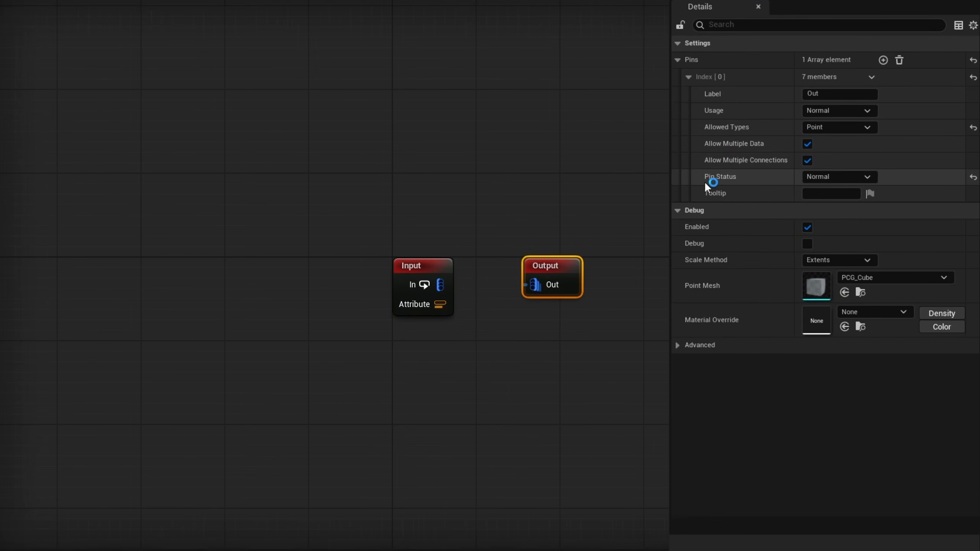
Add a Get Attribute From Point Index node fed by the Input node's In pin and connect the Attribute pin to its Input Source
{"action": "left_click", "coordinate": [409, 307]}
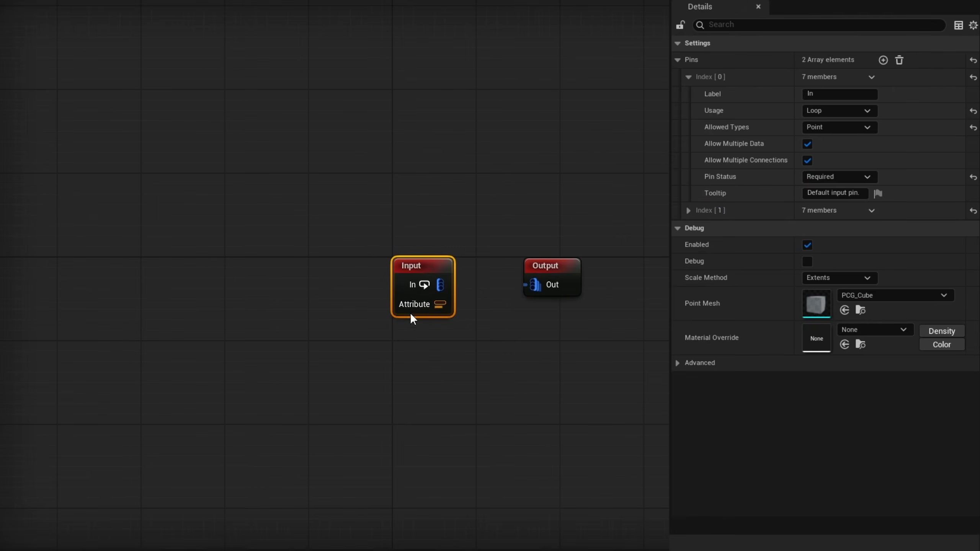
{"action": "left_click_drag", "start_coordinate": [404, 282], "coordinate": [242, 388]}
{"action": "type", "text": "ge"}
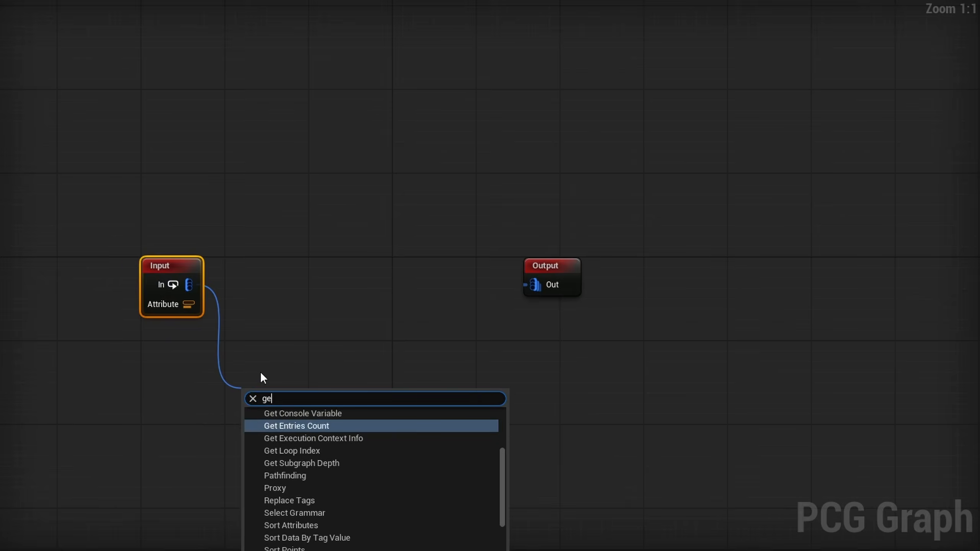
{"action": "type", "text": "t attribute f"}
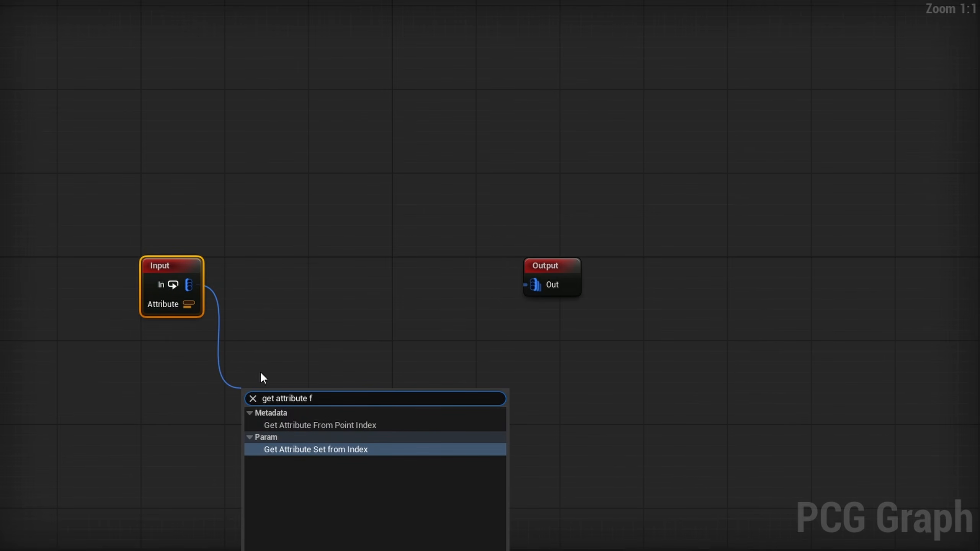
{"action": "key", "text": "Up"}
{"action": "key", "text": "Return"}
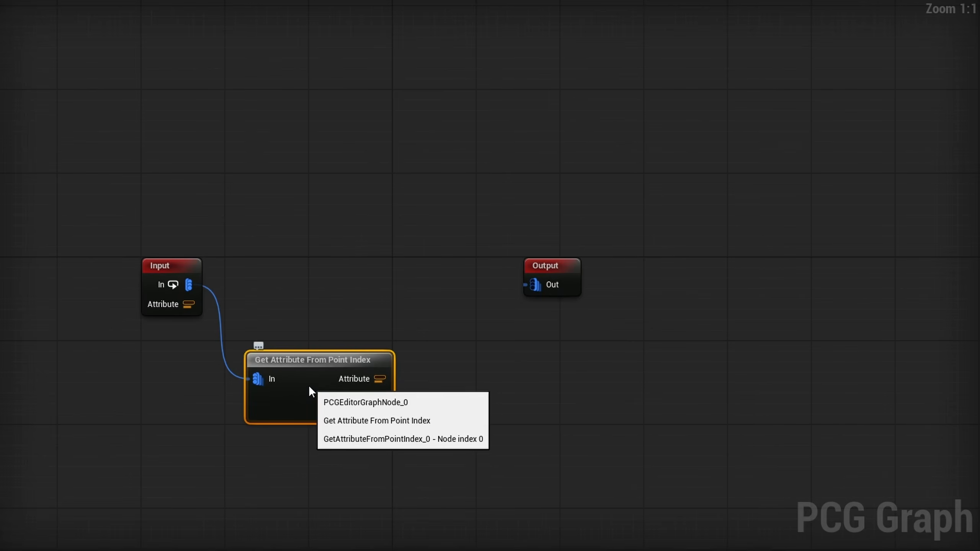
{"action": "left_click", "coordinate": [319, 415]}
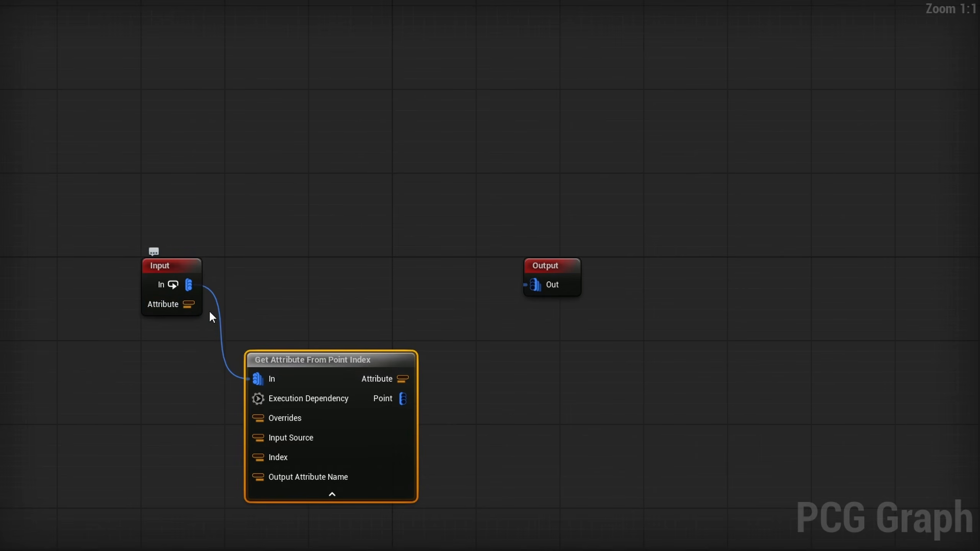
{"action": "left_click_drag", "start_coordinate": [257, 438], "coordinate": [176, 305]}
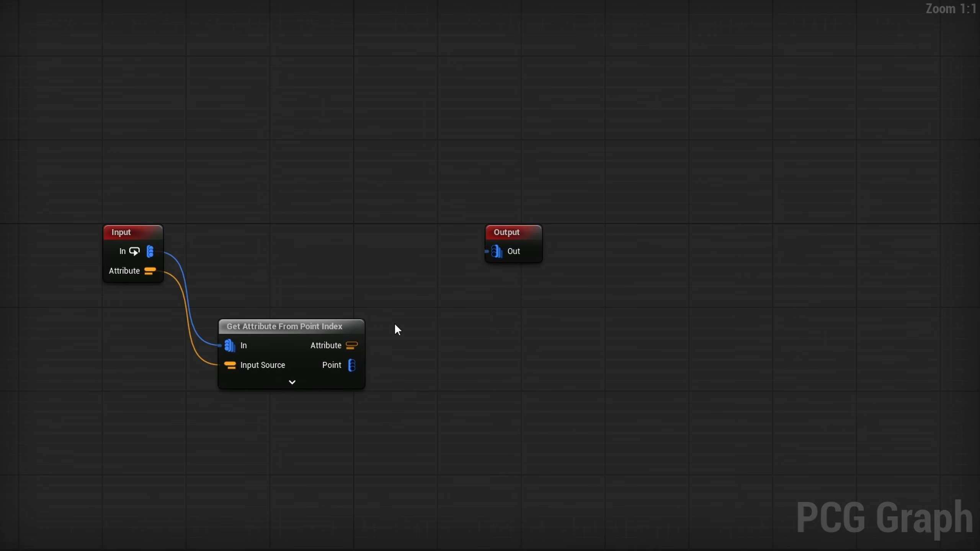
Add a Load PCG Data Asset node beside the Get Attribute From Point Index node
{"action": "right_click", "coordinate": [398, 326]}
{"action": "type", "text": "load pc"}
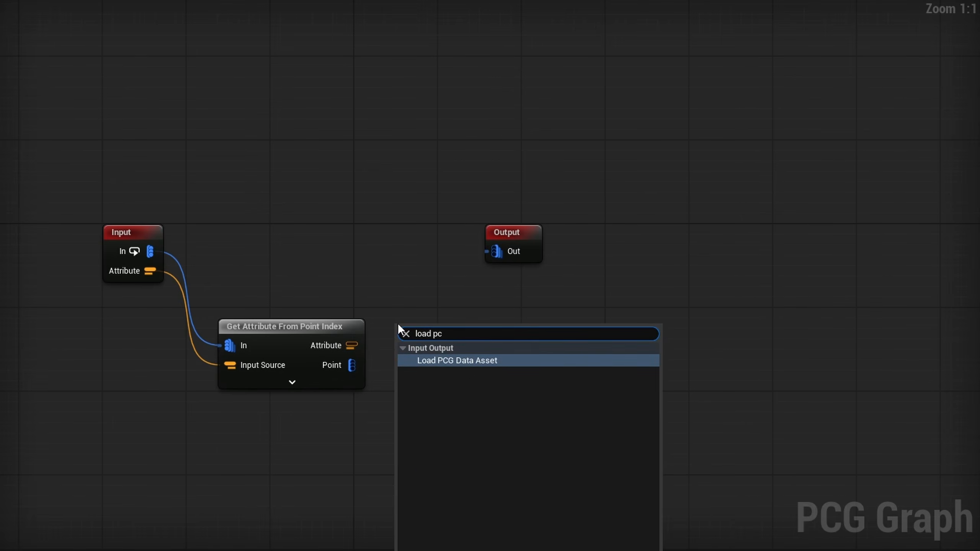
{"action": "key", "text": "Return"}
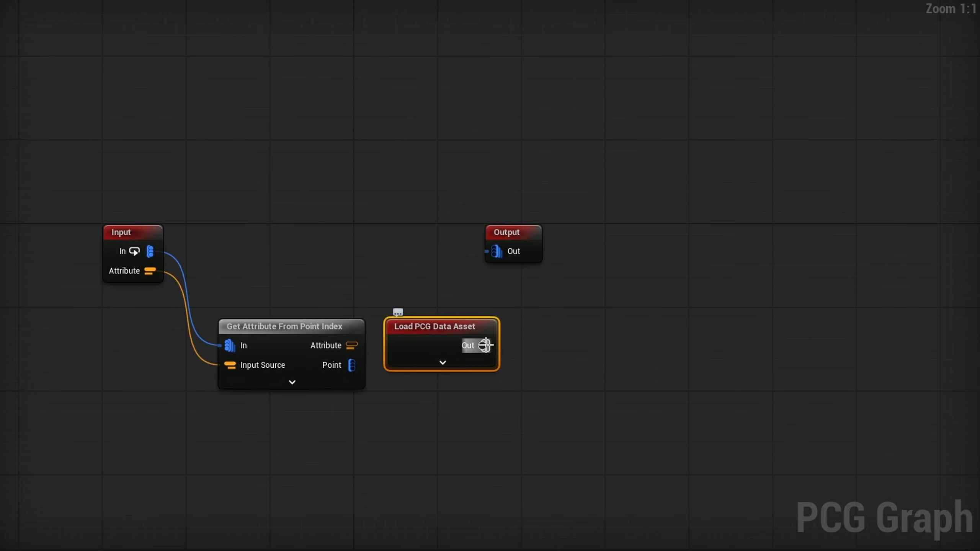
{"action": "mouse_move", "coordinate": [486, 346]}
Try assigning L_MazePiece_3Way_A_PCG to the Load PCG Data Asset node and connecting the Attribute output to its Asset input
{"action": "left_click", "coordinate": [871, 60]}
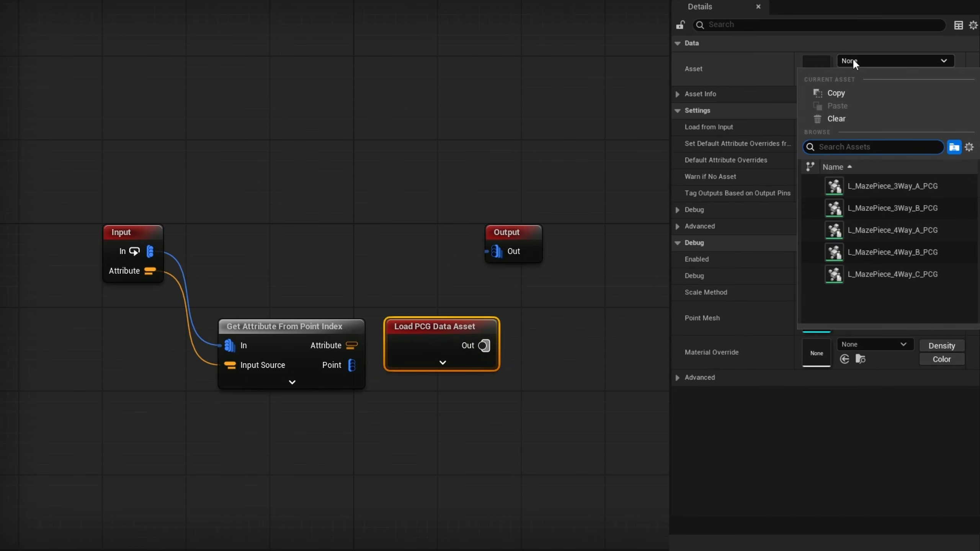
{"action": "left_click", "coordinate": [887, 186]}
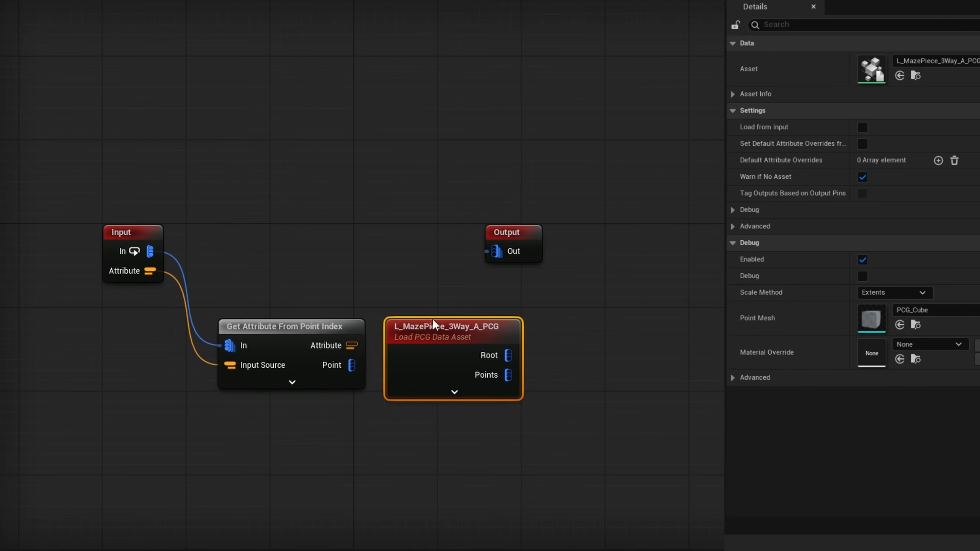
{"action": "left_click", "coordinate": [455, 392]}
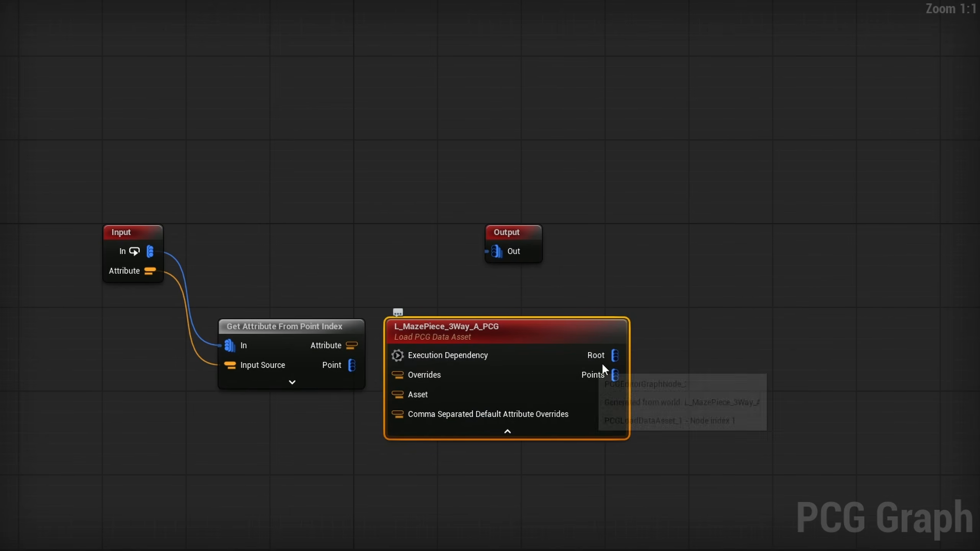
{"action": "left_click_drag", "start_coordinate": [353, 340], "coordinate": [409, 395]}
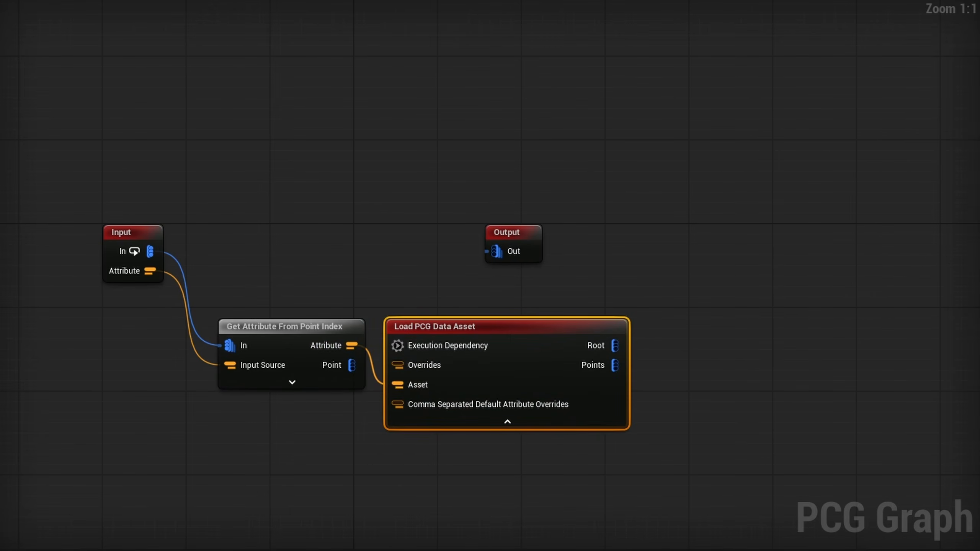
Undo the connection and asset assignment, and try connecting the Attribute output to the Asset input with no asset assigned
{"action": "right_click_drag", "start_coordinate": [489, 500], "coordinate": [474, 495]}
{"action": "key", "text": "ctrl+z"}
{"action": "key", "text": "ctrl+z"}
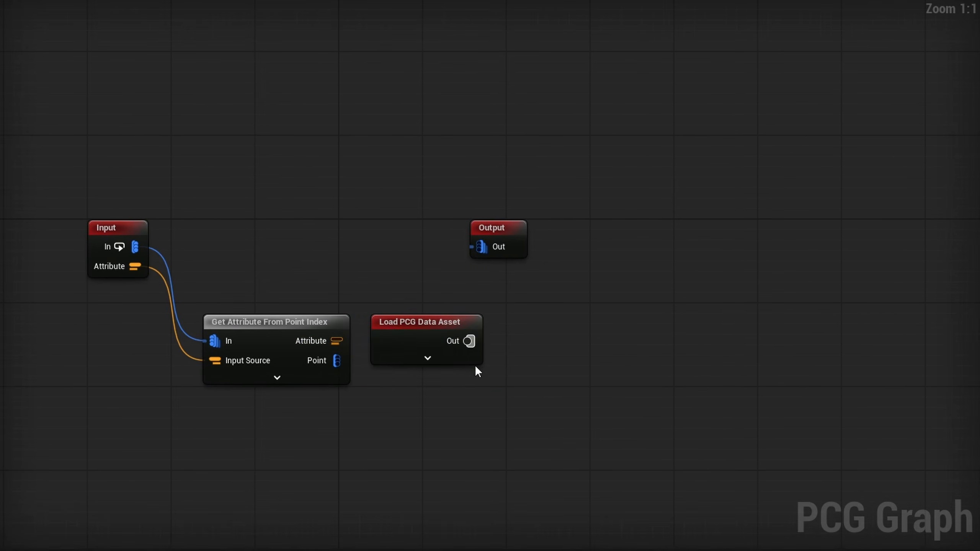
{"action": "left_click", "coordinate": [428, 357]}
{"action": "left_click_drag", "start_coordinate": [338, 340], "coordinate": [384, 383]}
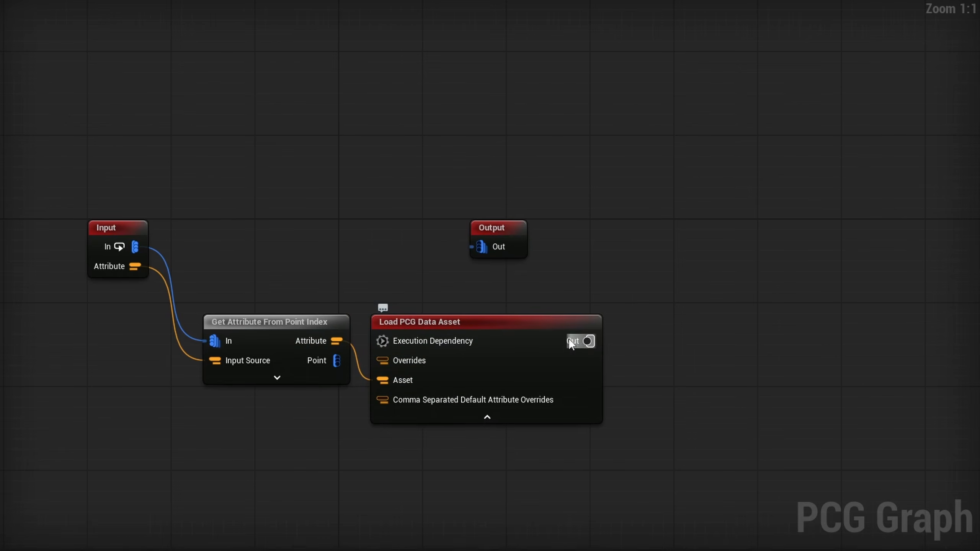
Set the Load PCG Data Asset node's asset to L_MazePiece_3Way_A_PCG and connect Get Attribute From Point Index's Attribute output to its Asset input
{"action": "left_click", "coordinate": [477, 324]}
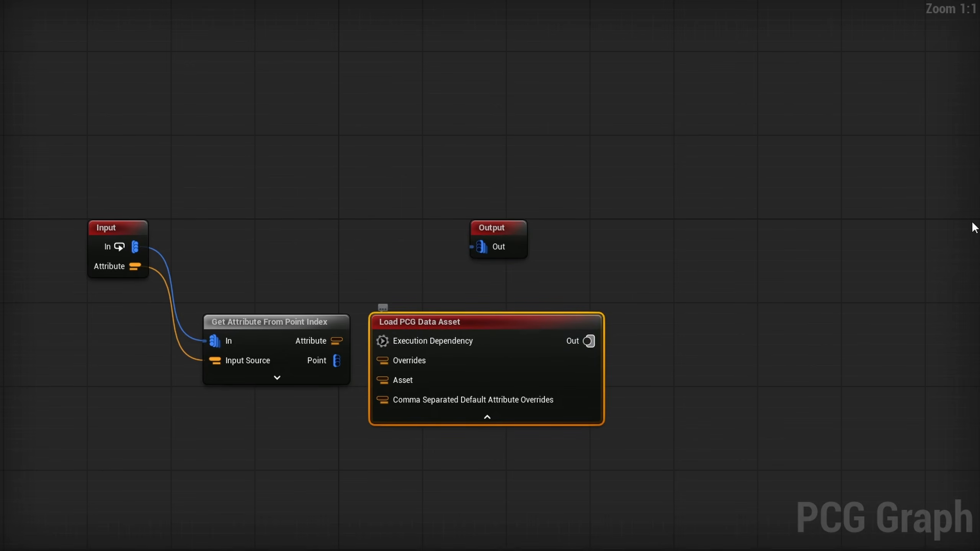
{"action": "left_click", "coordinate": [875, 59]}
{"action": "left_click", "coordinate": [876, 181]}
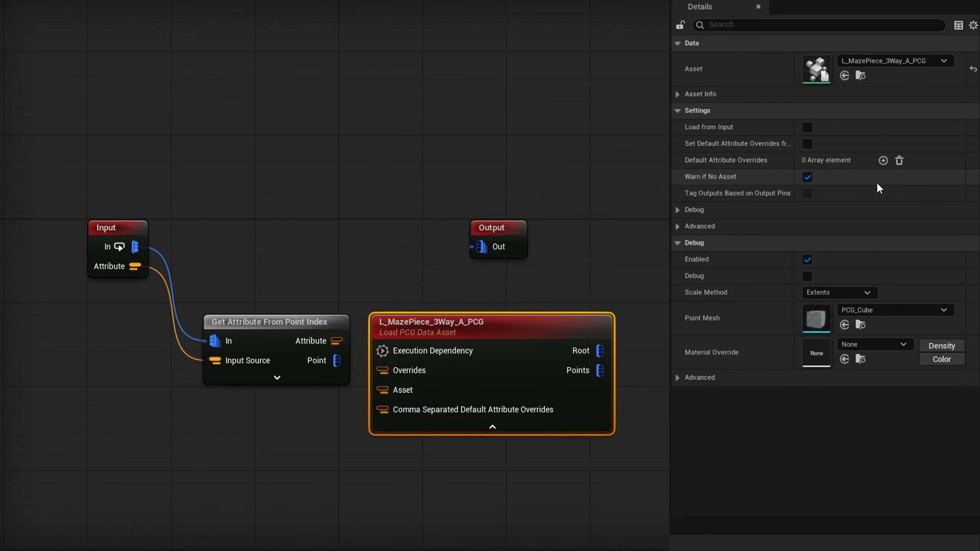
{"action": "left_click_drag", "start_coordinate": [319, 349], "coordinate": [384, 389]}
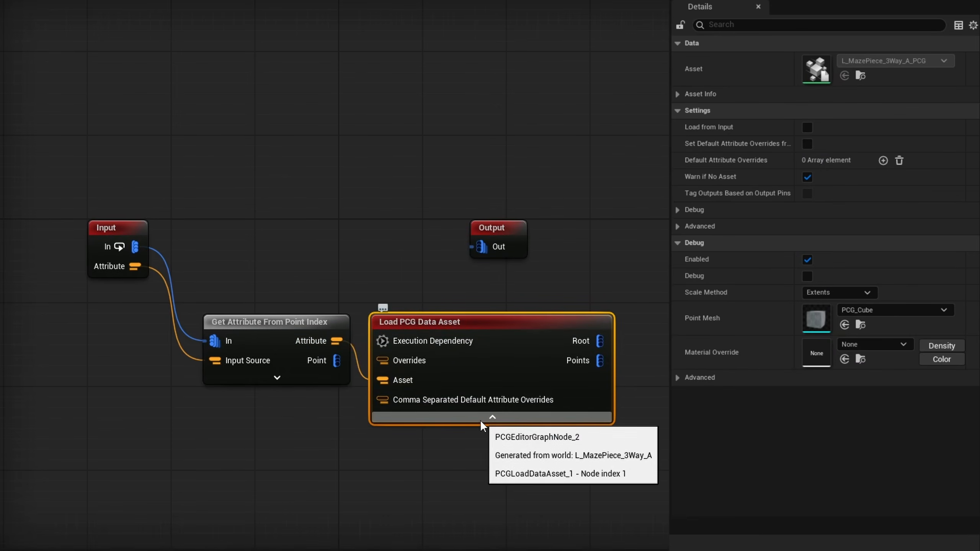
Move the Output node aside and add a Copy Points node with the Input node's In points connected to its Target
{"action": "left_click", "coordinate": [493, 417]}
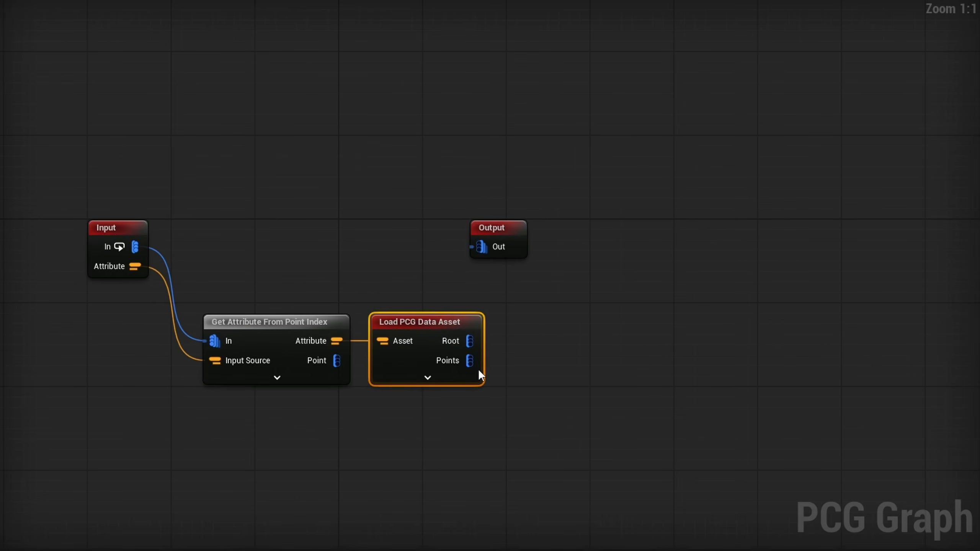
{"action": "left_click_drag", "start_coordinate": [514, 228], "coordinate": [764, 224]}
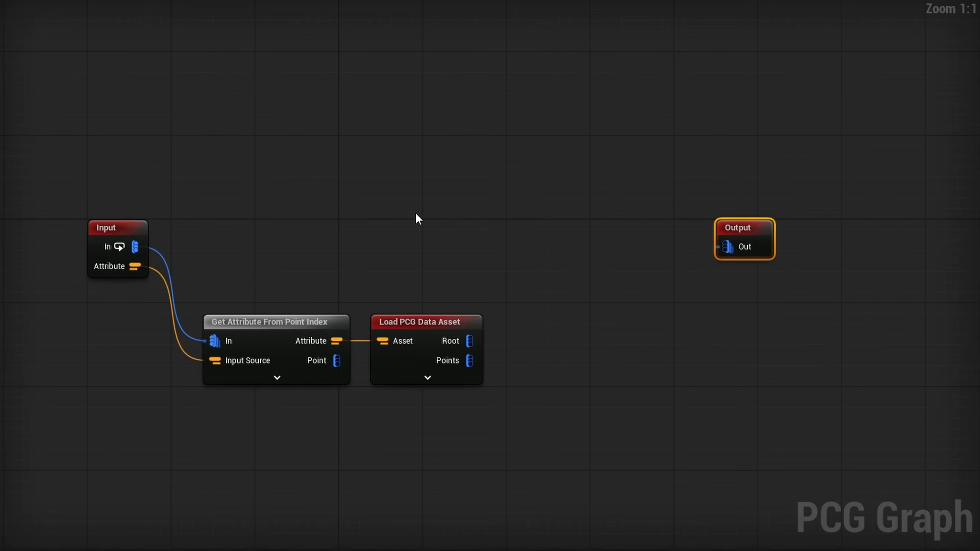
{"action": "left_click_drag", "start_coordinate": [135, 247], "coordinate": [548, 267]}
{"action": "type", "text": "copy"}
{"action": "key", "text": "Down"}
{"action": "key", "text": "Return"}
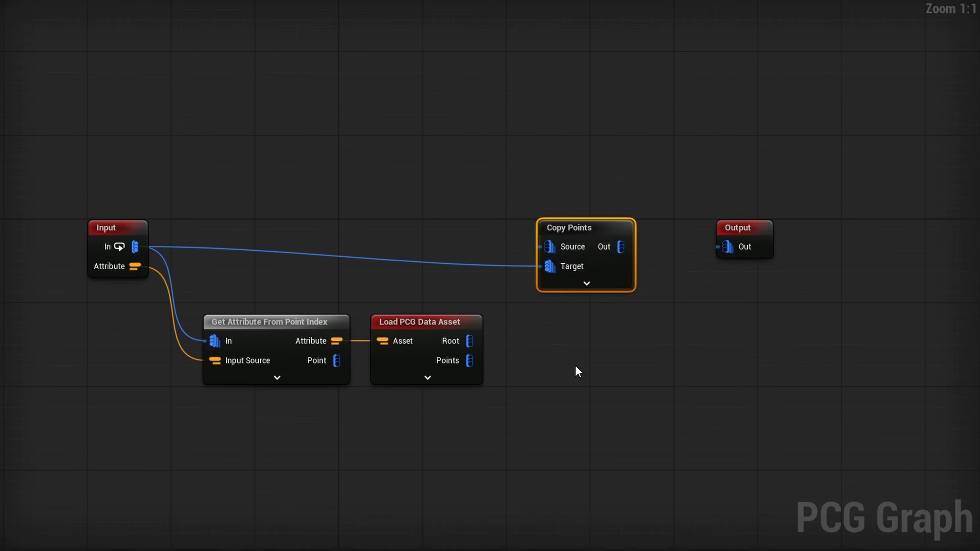
Connect Load PCG Data Asset's Points to the Copy Points Source, tidy the nodes, and link Copy Points' Out to the Output node
{"action": "left_click_drag", "start_coordinate": [470, 361], "coordinate": [550, 247]}
{"action": "left_click_drag", "start_coordinate": [590, 220], "coordinate": [587, 210]}
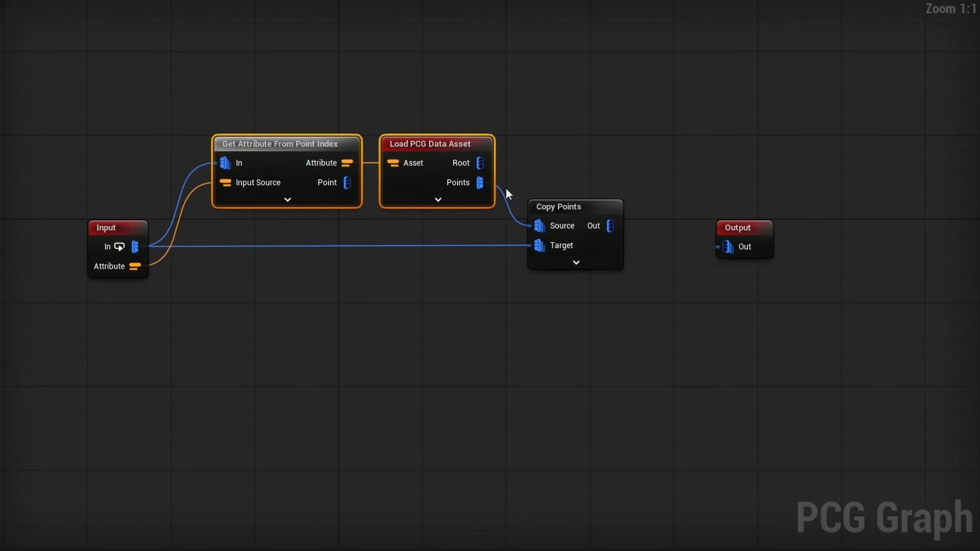
{"action": "left_click", "coordinate": [601, 226]}
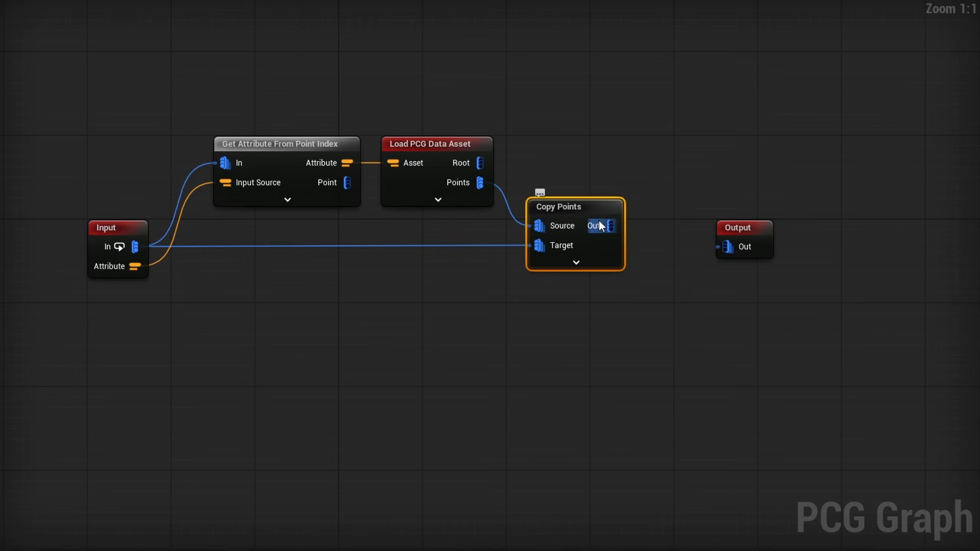
{"action": "left_click_drag", "start_coordinate": [601, 227], "coordinate": [700, 210]}
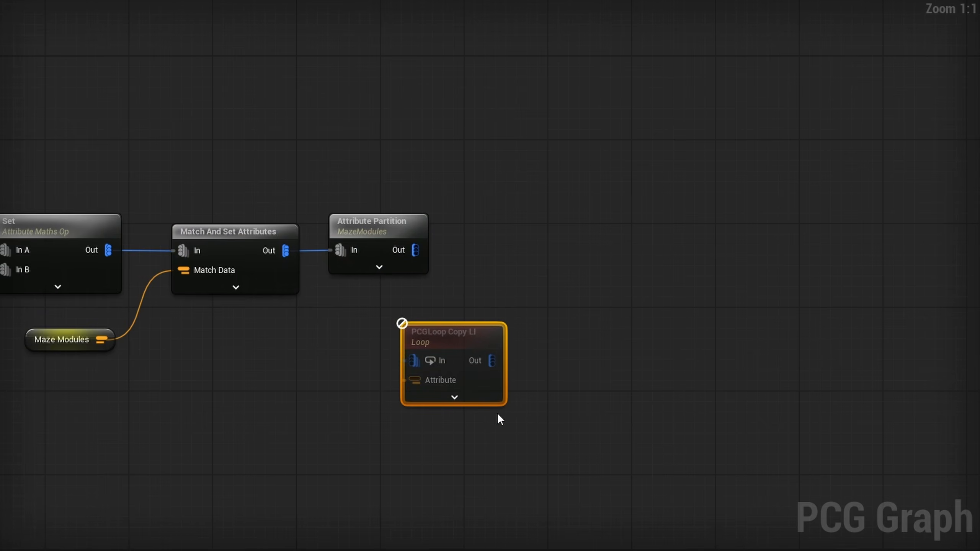
Connect Attribute Partition's output to the PCGLoop Copy LI node and feed its Attribute pin from a new string constant set to MazeModules
{"action": "left_click_drag", "start_coordinate": [452, 320], "coordinate": [488, 242]}
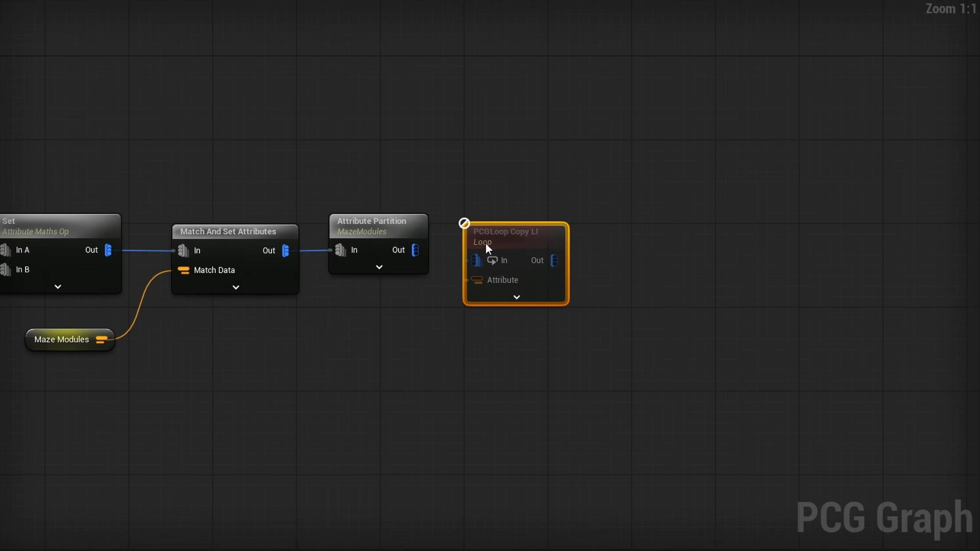
{"action": "key", "text": "q"}
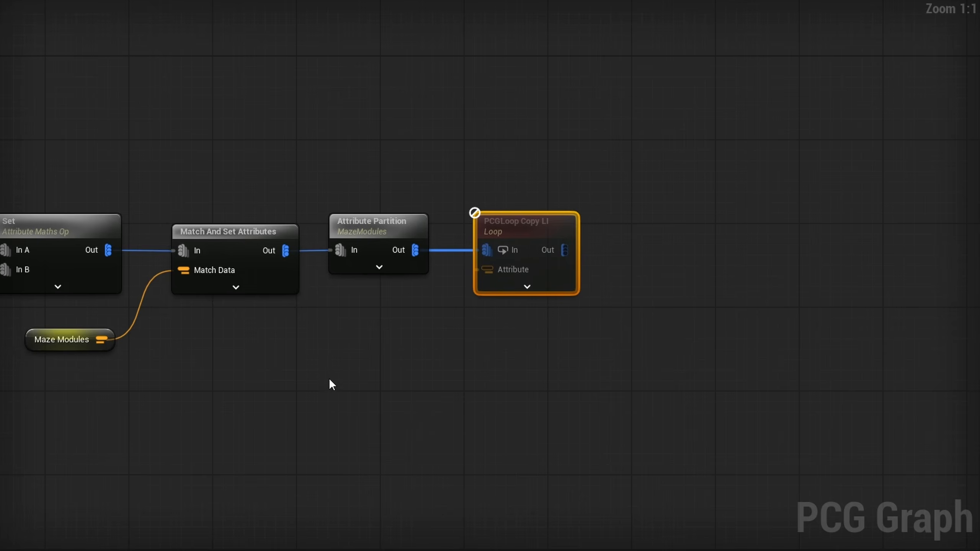
{"action": "right_click", "coordinate": [333, 332]}
{"action": "type", "text": "constant"}
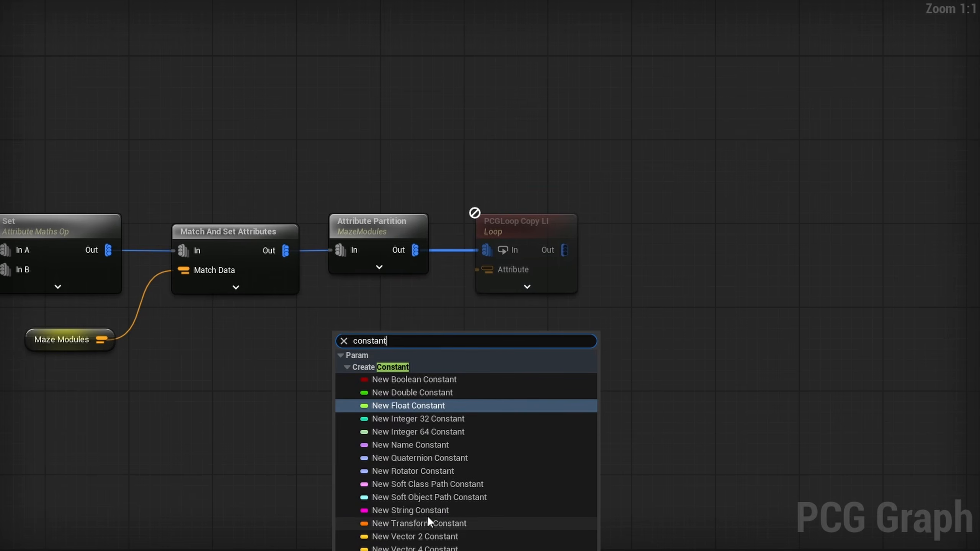
{"action": "left_click", "coordinate": [397, 511]}
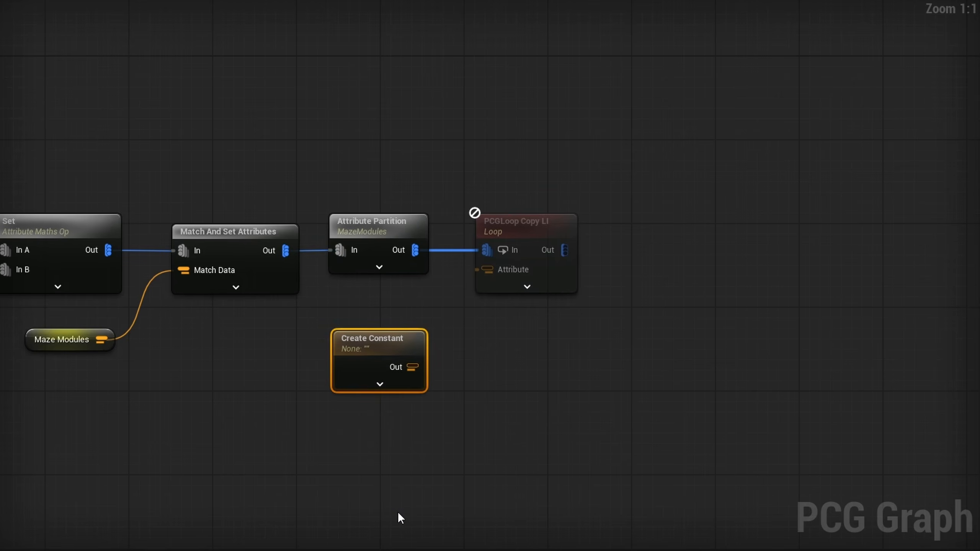
{"action": "left_click", "coordinate": [867, 77]}
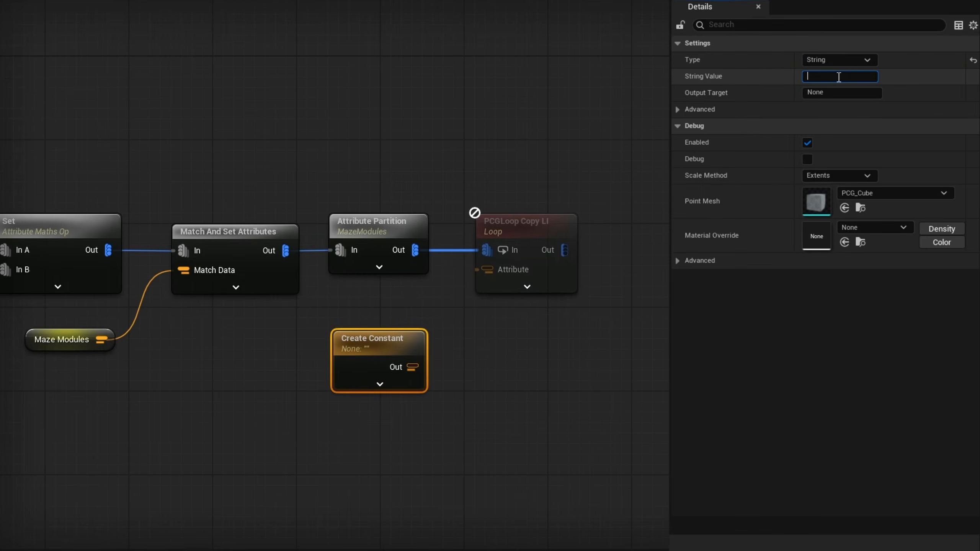
{"action": "type", "text": "MazeModules"}
{"action": "key", "text": "Return"}
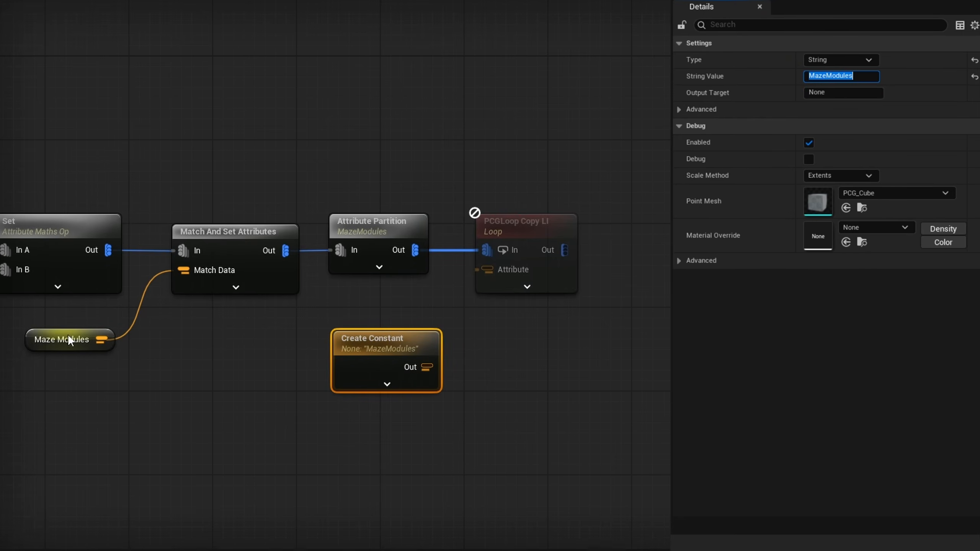
{"action": "left_click_drag", "start_coordinate": [494, 267], "coordinate": [493, 268]}
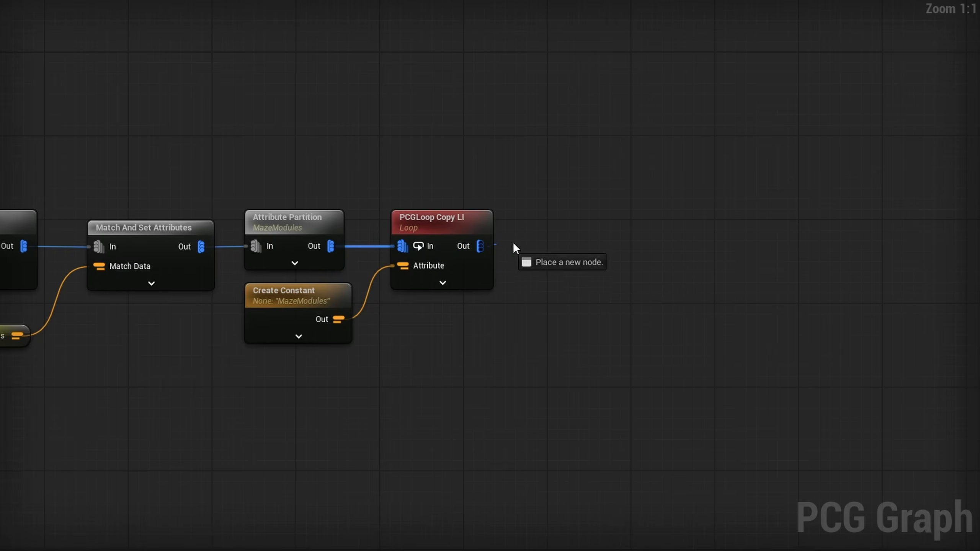
Add a Static Mesh Spawner after PCGLoop Copy LI, using PCGMeshSelectorByAttribute with the attribute name Mesh
{"action": "left_click_drag", "start_coordinate": [513, 246], "coordinate": [579, 245]}
{"action": "type", "text": "stat"}
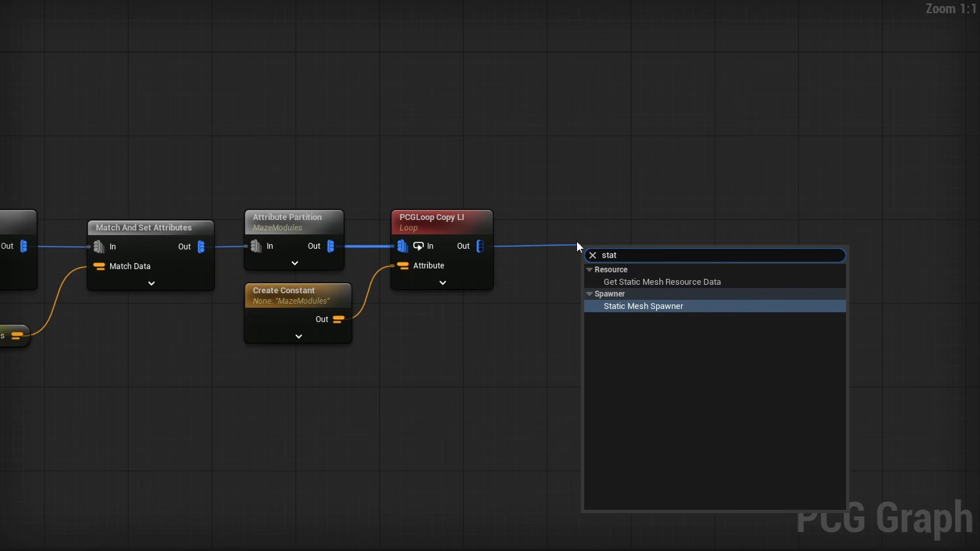
{"action": "key", "text": "Return"}
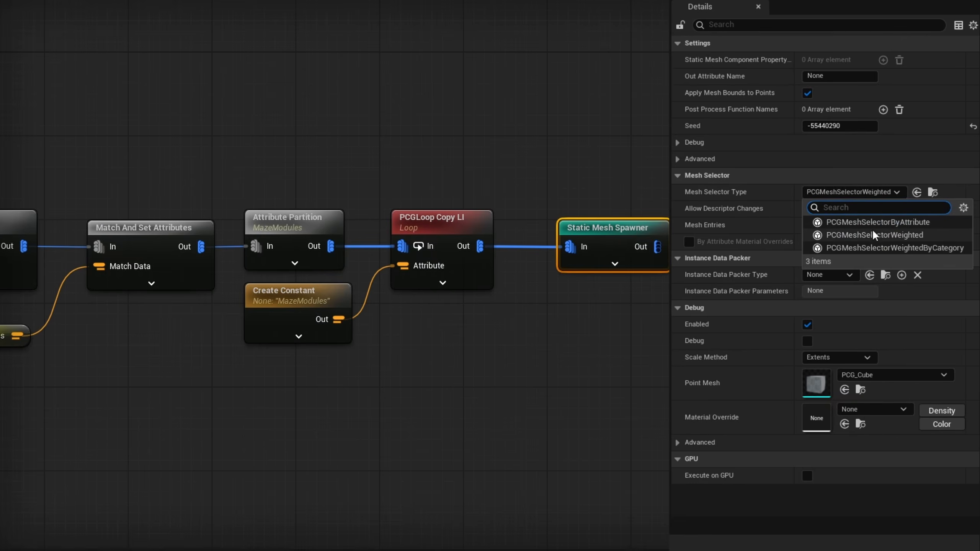
{"action": "left_click", "coordinate": [874, 222]}
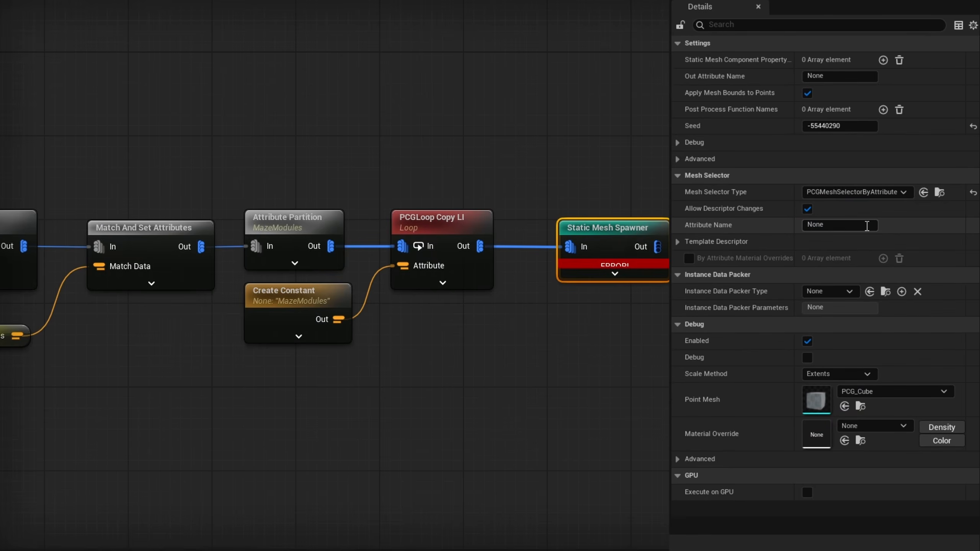
{"action": "left_click", "coordinate": [825, 225]}
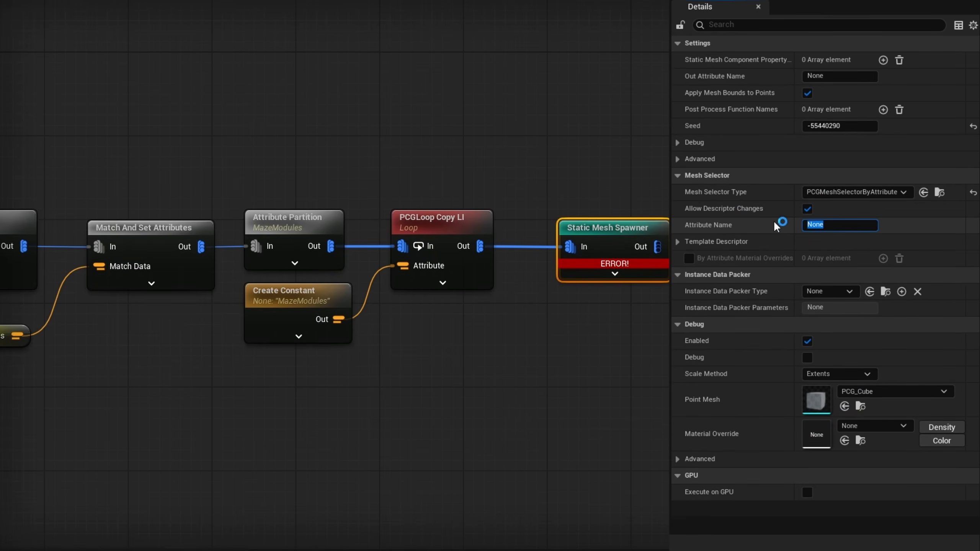
{"action": "type", "text": "Mesh"}
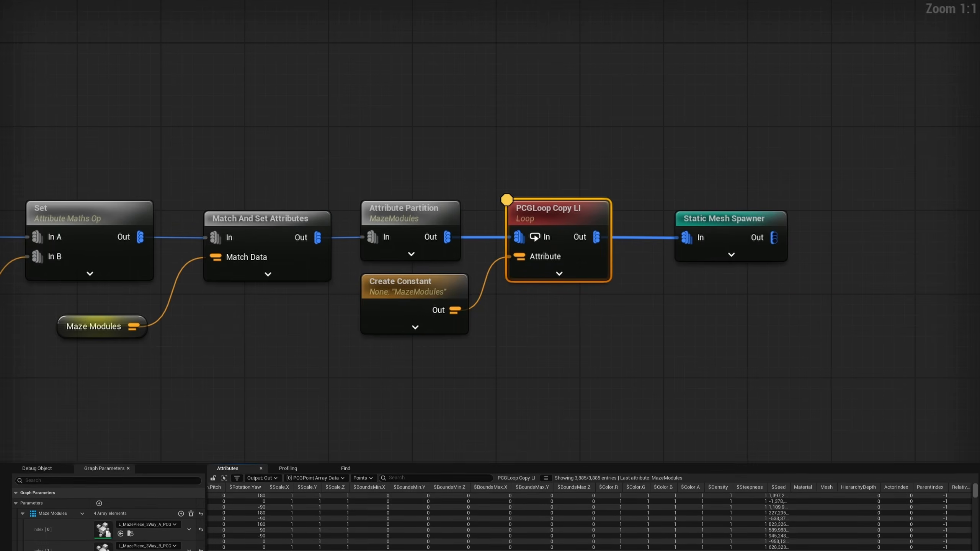
Inspect the Mesh attribute throughout the PCGLoop Copy LI output data, and move the Static Mesh Spawner closer to the loop node
{"action": "left_click_drag", "start_coordinate": [551, 549], "coordinate": [725, 549]}
{"action": "left_click_drag", "start_coordinate": [975, 403], "coordinate": [972, 418]}
{"action": "left_click_drag", "start_coordinate": [468, 402], "coordinate": [633, 402]}
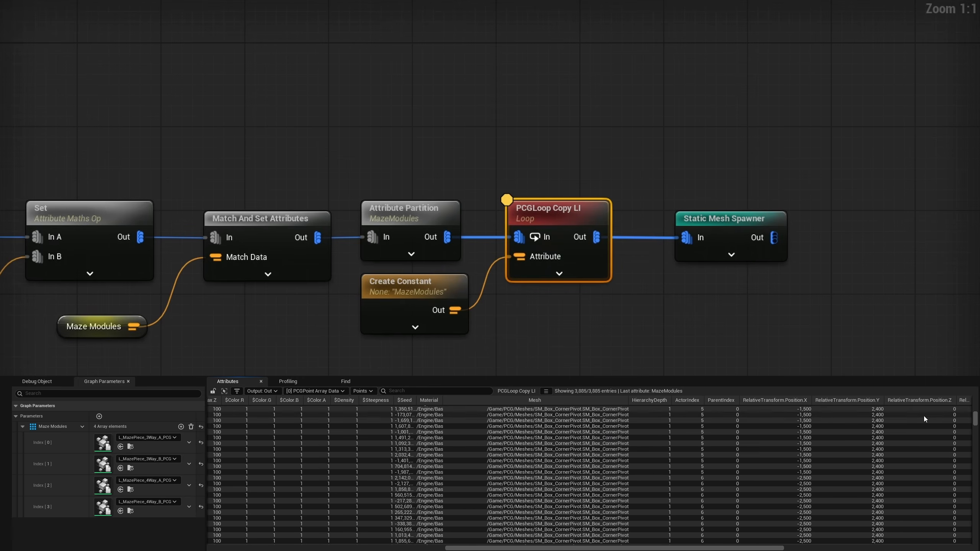
{"action": "left_click_drag", "start_coordinate": [976, 420], "coordinate": [975, 542]}
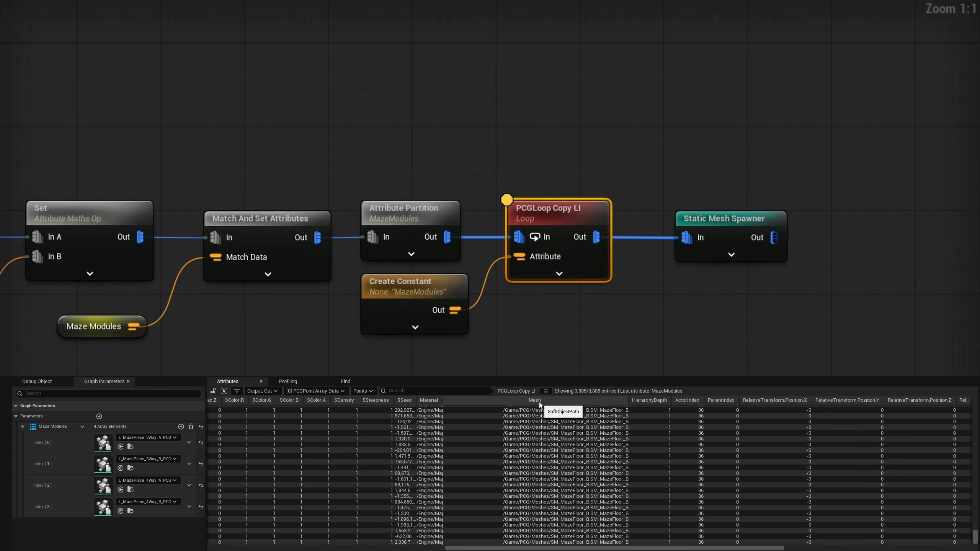
{"action": "left_click_drag", "start_coordinate": [720, 226], "coordinate": [676, 226]}
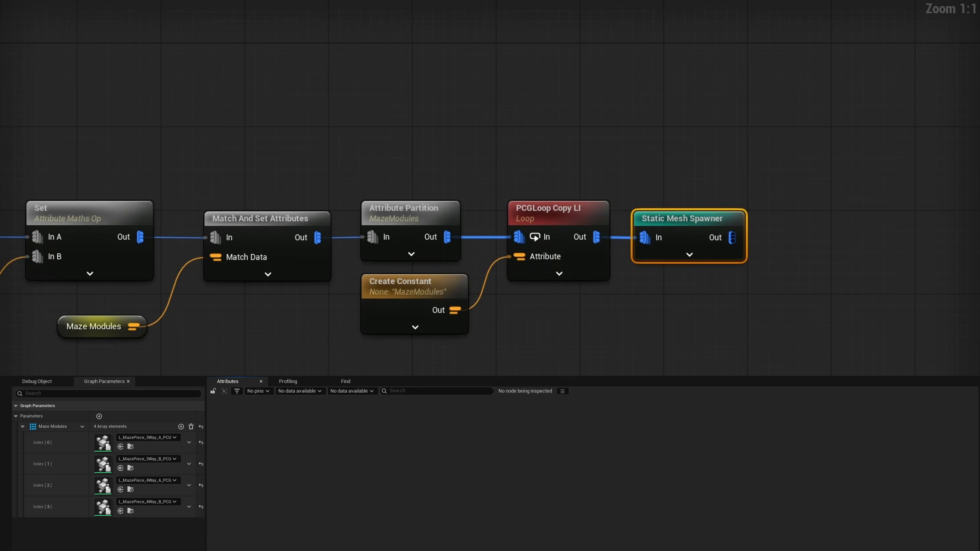
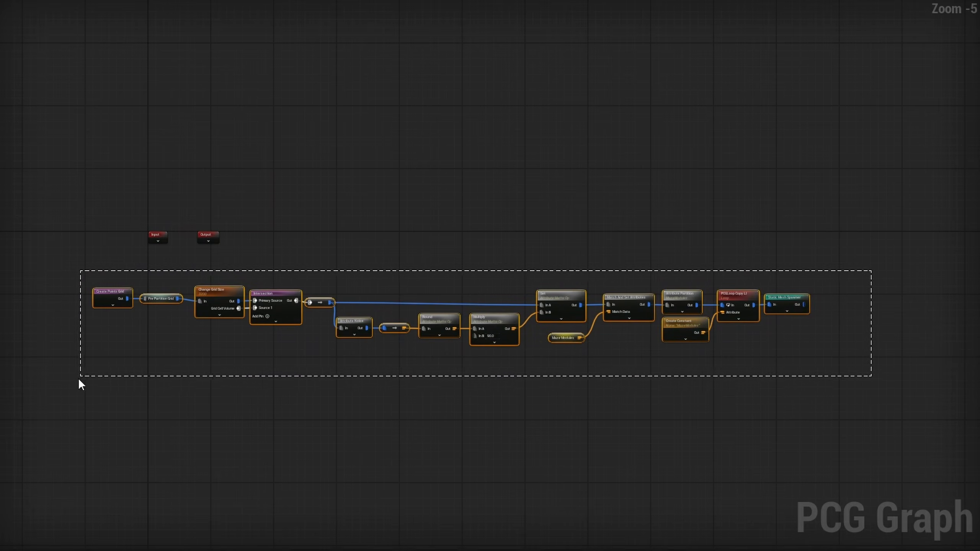
Group the whole node chain from Create Points Grid to Static Mesh Spawner in a comment titled "Main Maze"
{"action": "left_click_drag", "start_coordinate": [78, 378], "coordinate": [78, 384]}
{"action": "key", "text": "c"}
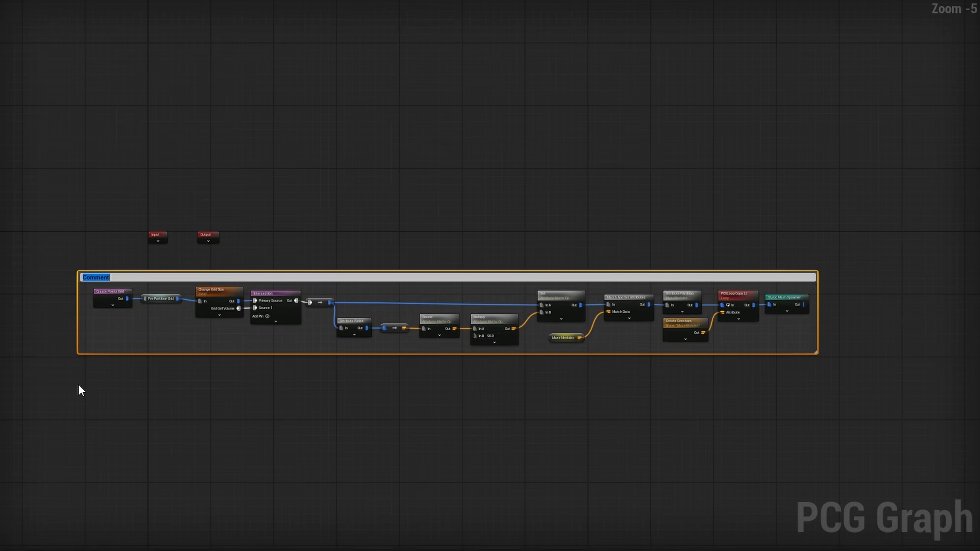
{"action": "type", "text": "Main Maze"}
{"action": "key", "text": "Return"}
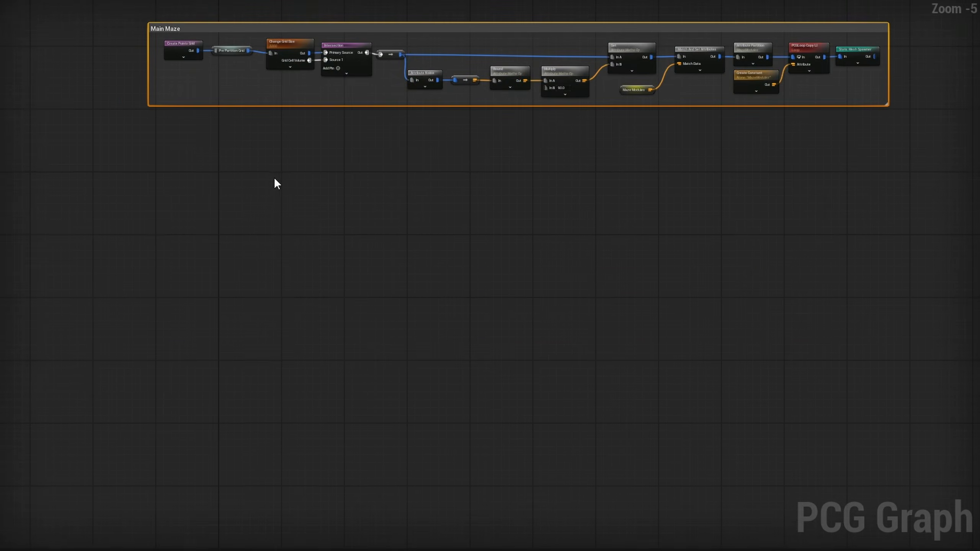
Place a PrePartitionGrid named reroute in the empty area below the Main Maze comment
{"action": "scroll", "coordinate": [275, 179], "scroll_direction": "up", "scroll_amount": 5}
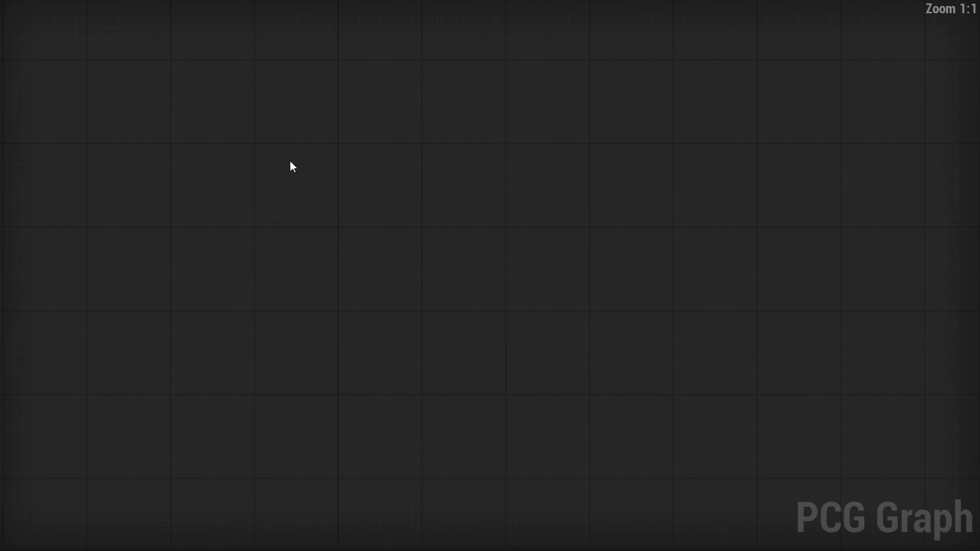
{"action": "right_click_drag", "start_coordinate": [251, 145], "coordinate": [323, 447]}
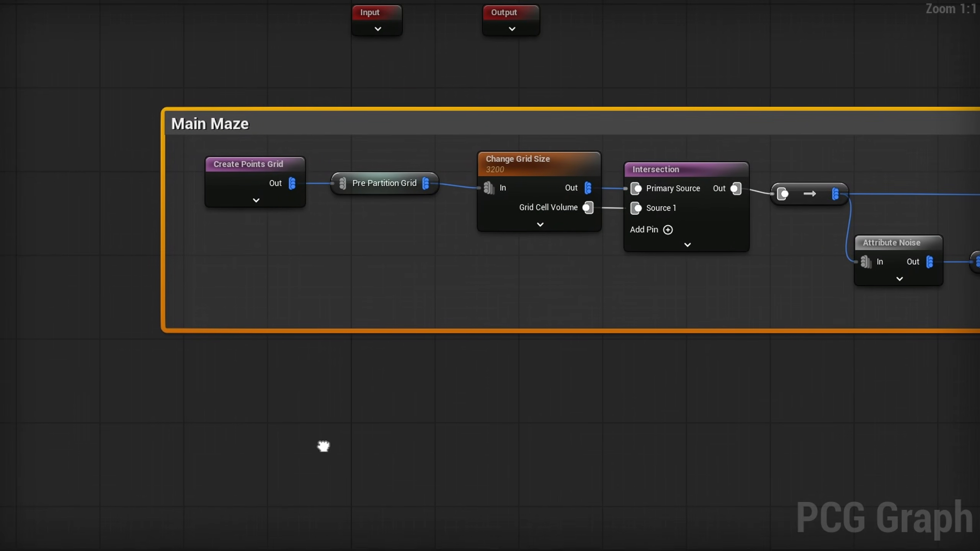
{"action": "right_click_drag", "start_coordinate": [360, 242], "coordinate": [310, 279]}
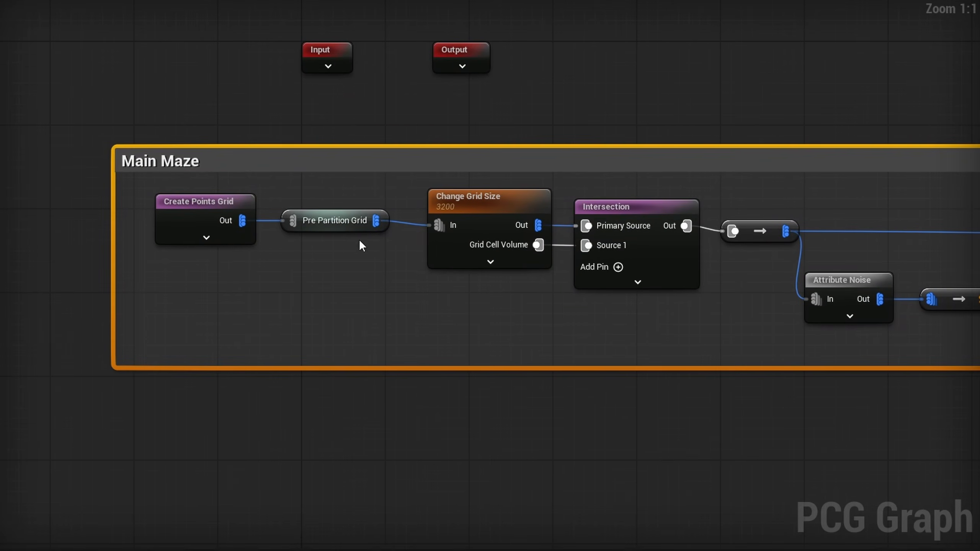
{"action": "right_click_drag", "start_coordinate": [343, 353], "coordinate": [254, 123]}
{"action": "right_click", "coordinate": [208, 188]}
{"action": "type", "text": "prepar"}
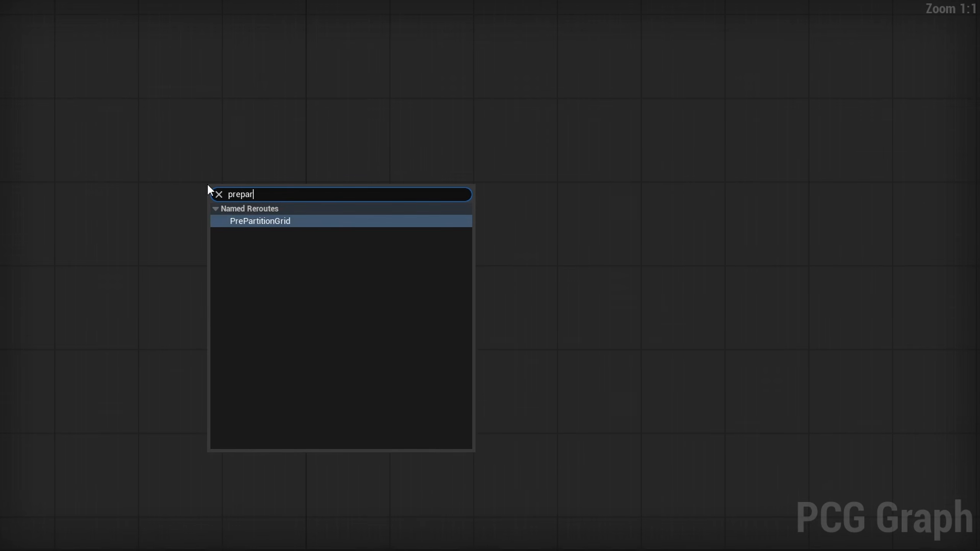
{"action": "key", "text": "Return"}
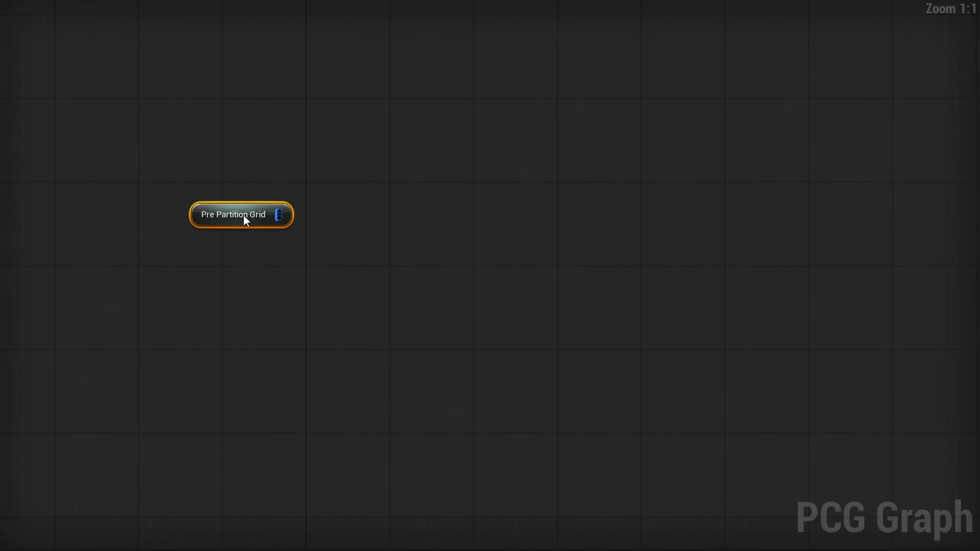
{"action": "left_click_drag", "start_coordinate": [405, 68], "coordinate": [414, 433]}
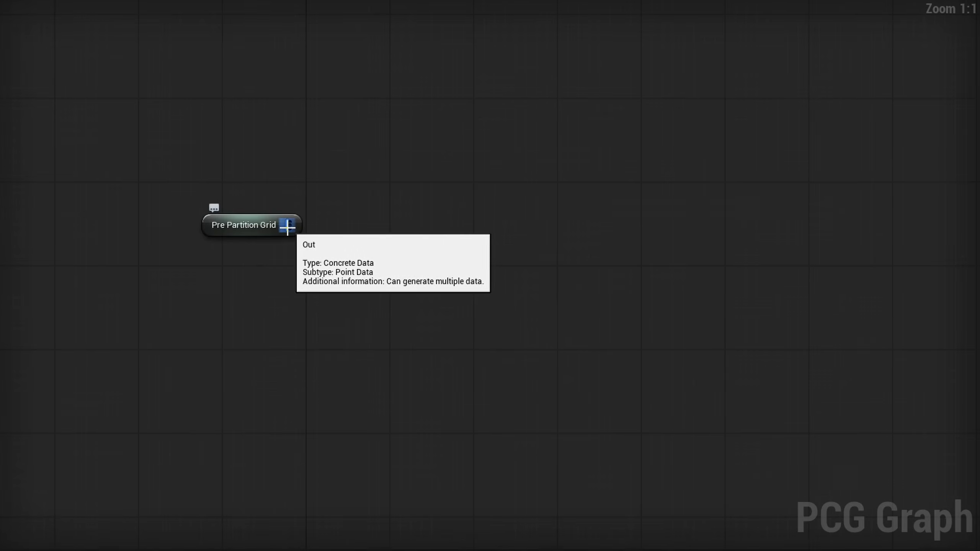
Add a Transform Points node fed by the new Pre Partition Grid reroute
{"action": "left_click_drag", "start_coordinate": [288, 225], "coordinate": [306, 231]}
{"action": "left_click_drag", "start_coordinate": [429, 95], "coordinate": [431, 90]}
{"action": "type", "text": "transform"}
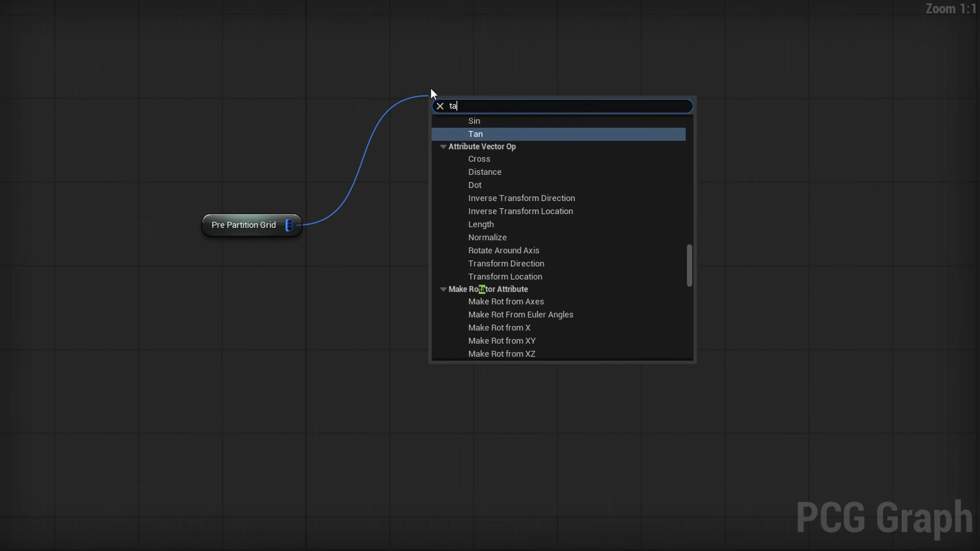
{"action": "type", "text": " poi"}
{"action": "key", "text": "Return"}
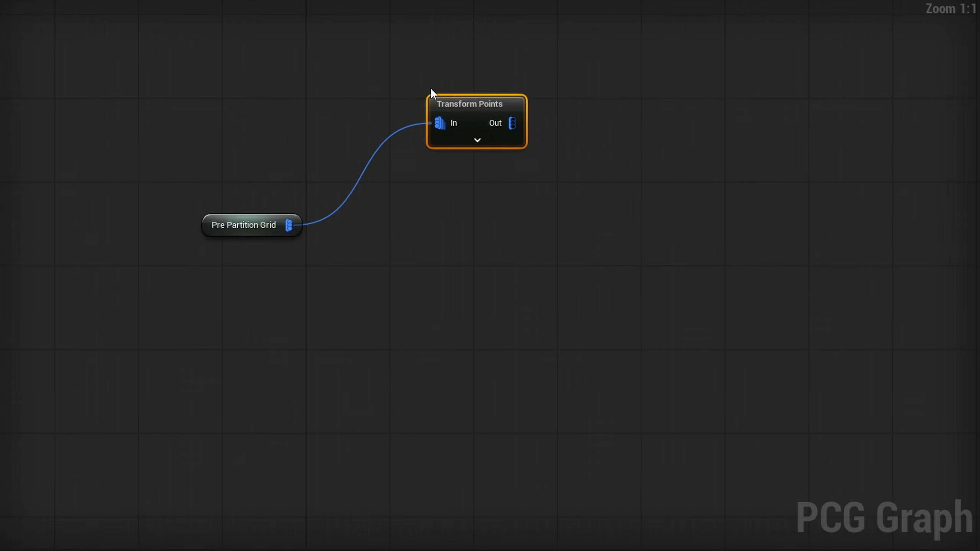
Create a vector constant, connect it to both Offset Min and Offset Max of Transform Points, and tidy the two nodes
{"action": "left_click", "coordinate": [479, 141]}
{"action": "left_click_drag", "start_coordinate": [485, 123], "coordinate": [542, 105]}
{"action": "left_click_drag", "start_coordinate": [290, 119], "coordinate": [312, 122]}
{"action": "type", "text": "vector"}
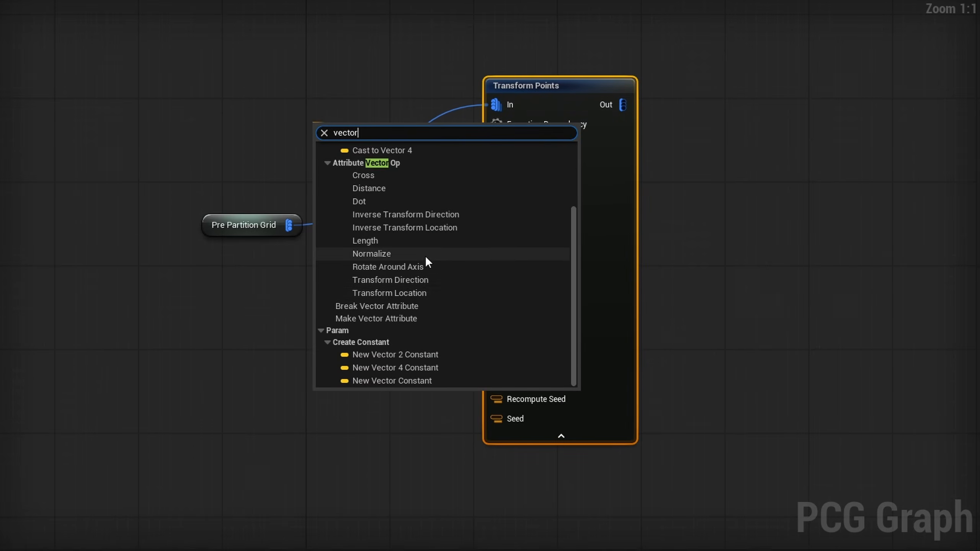
{"action": "left_click", "coordinate": [385, 380]}
{"action": "left_click_drag", "start_coordinate": [393, 159], "coordinate": [527, 229]}
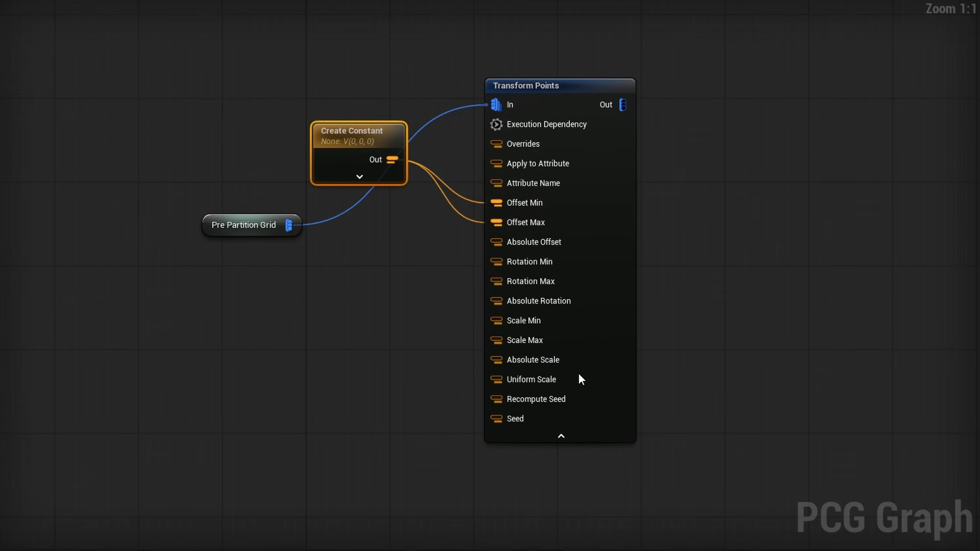
{"action": "left_click", "coordinate": [574, 436]}
{"action": "left_click_drag", "start_coordinate": [346, 143], "coordinate": [393, 139]}
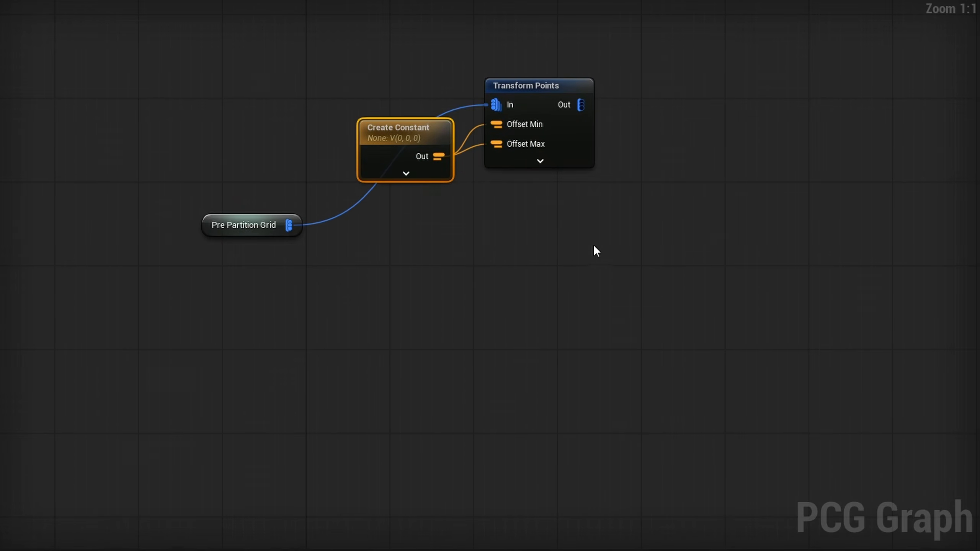
Duplicate the Create Constant and Transform Points pair three times and stack the copies in a column below the original
{"action": "key", "text": "ctrl+d"}
{"action": "left_click_drag", "start_coordinate": [550, 216], "coordinate": [529, 185]}
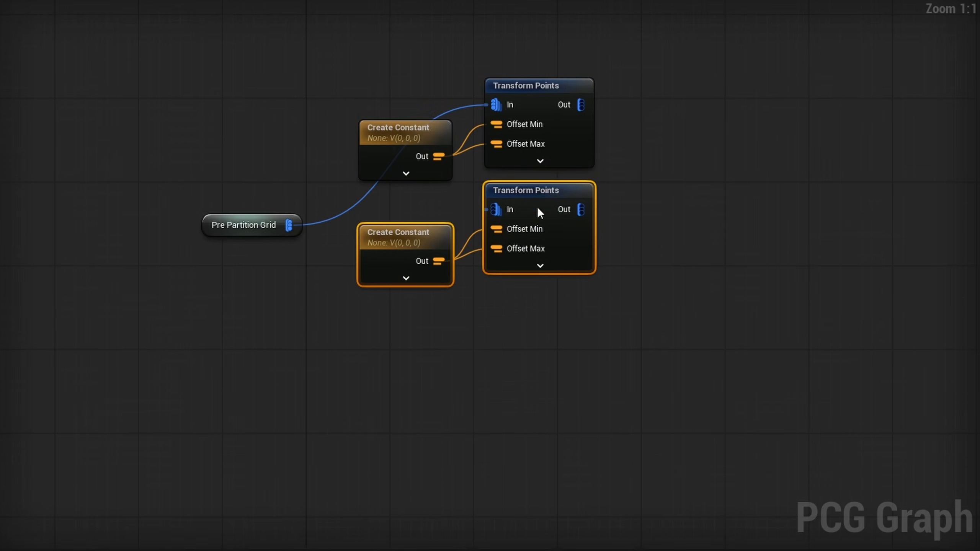
{"action": "key", "text": "ctrl+d"}
{"action": "left_click_drag", "start_coordinate": [532, 306], "coordinate": [522, 295]}
{"action": "key", "text": "ctrl+d"}
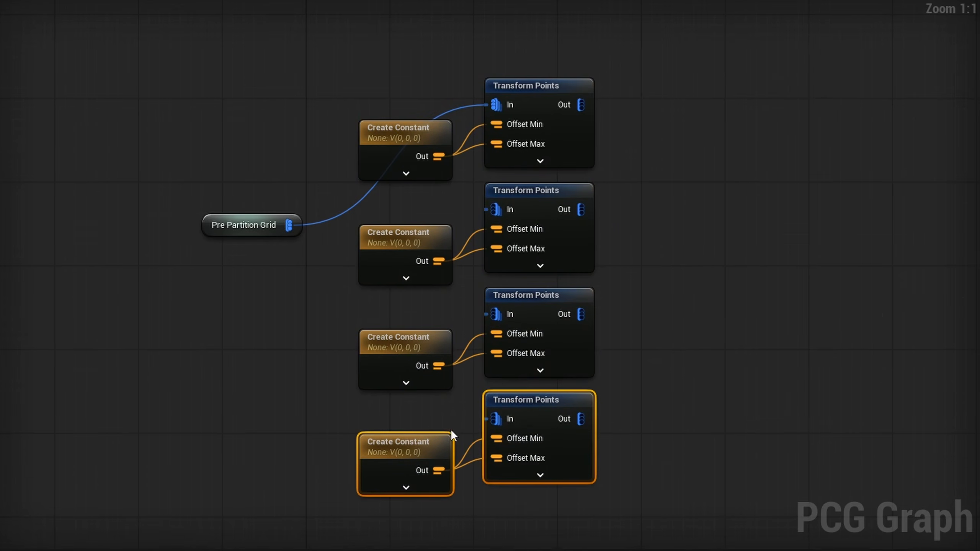
{"action": "left_click", "coordinate": [531, 405]}
Connect Pre Partition Grid to the three copied Transform Points nodes and set the second node's Z Rotation Min and Max to 90°
{"action": "left_click_drag", "start_coordinate": [296, 223], "coordinate": [453, 192]}
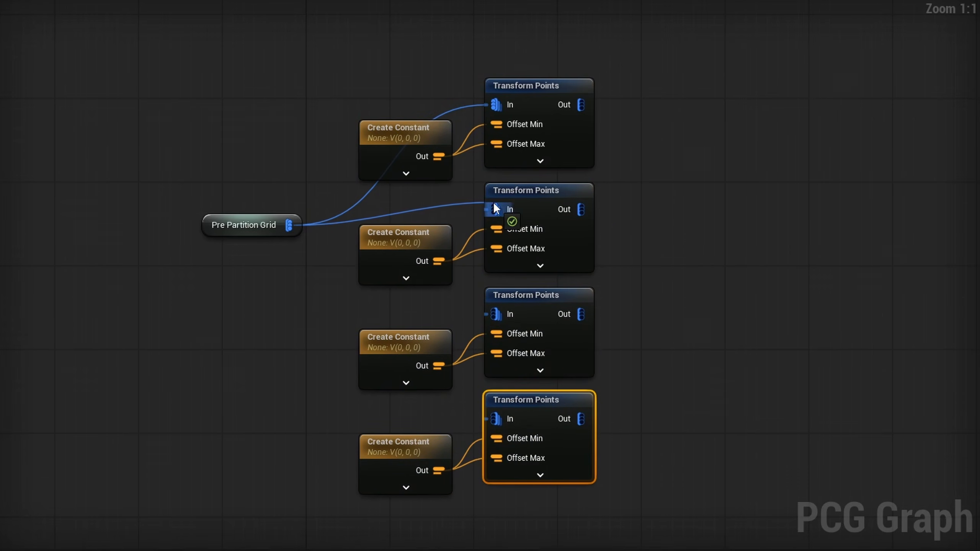
{"action": "left_click_drag", "start_coordinate": [289, 225], "coordinate": [491, 328]}
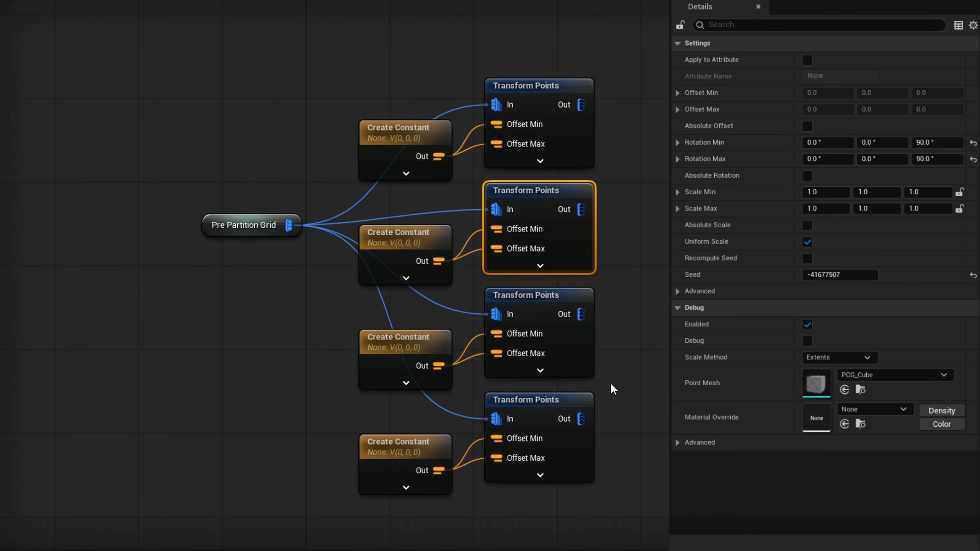
{"action": "left_click", "coordinate": [945, 145]}
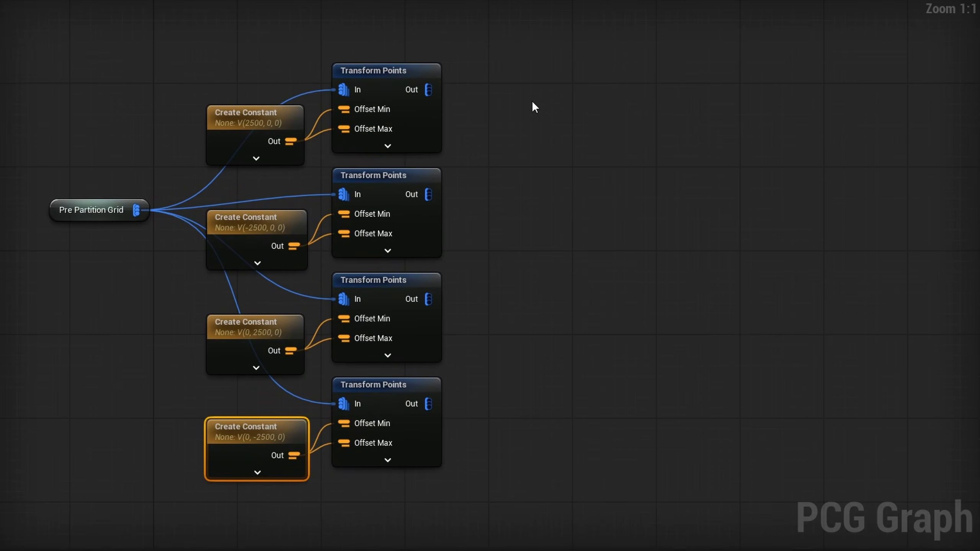
Add a Difference node beside the Transform Points column and duplicate it until each Transform Points node has one next to it
{"action": "right_click", "coordinate": [538, 91]}
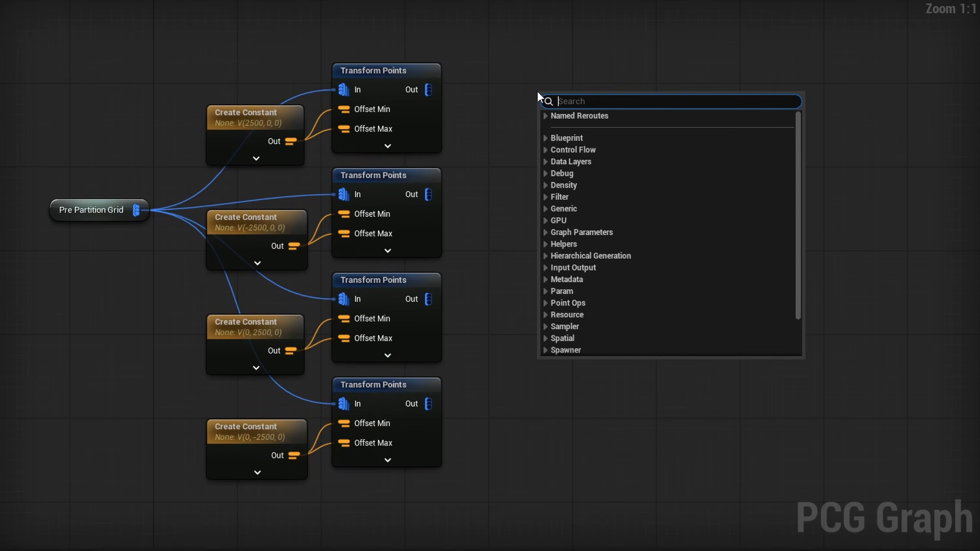
{"action": "type", "text": "diff"}
{"action": "key", "text": "Return"}
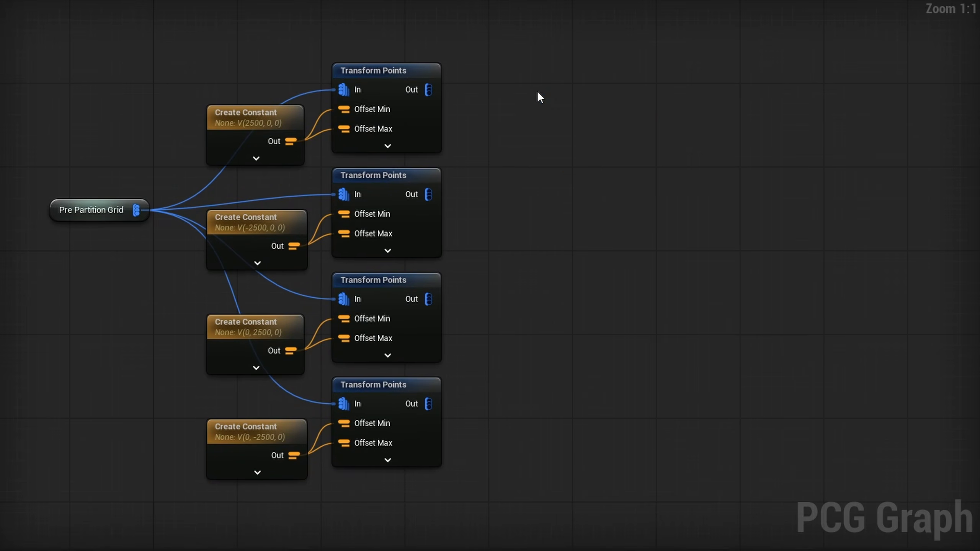
{"action": "left_click_drag", "start_coordinate": [586, 93], "coordinate": [569, 55]}
{"action": "key", "text": "ctrl+d"}
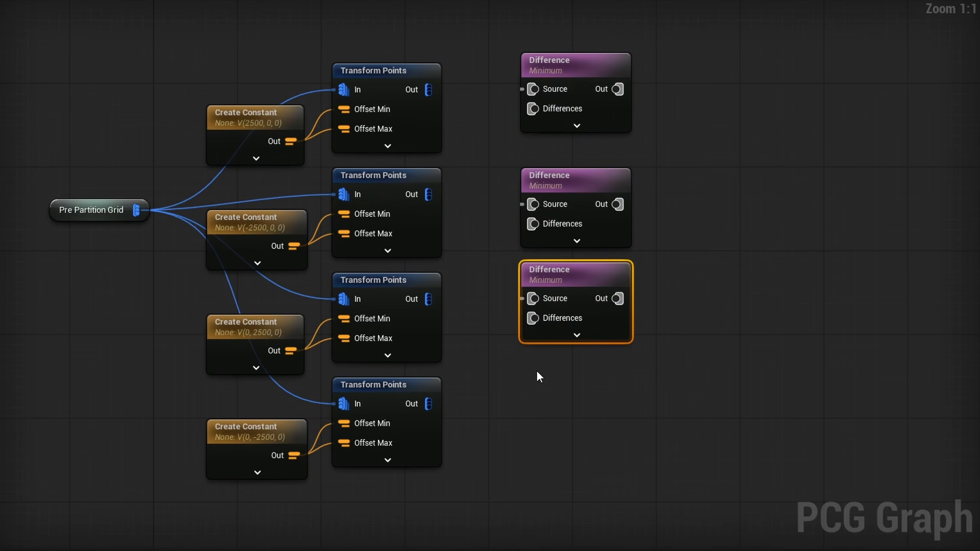
{"action": "key", "text": "ctrl+d"}
Connect each Transform Points output to the Source input of its neighbouring Difference node and align the second Difference
{"action": "left_click_drag", "start_coordinate": [428, 404], "coordinate": [564, 388]}
{"action": "left_click_drag", "start_coordinate": [429, 299], "coordinate": [533, 303]}
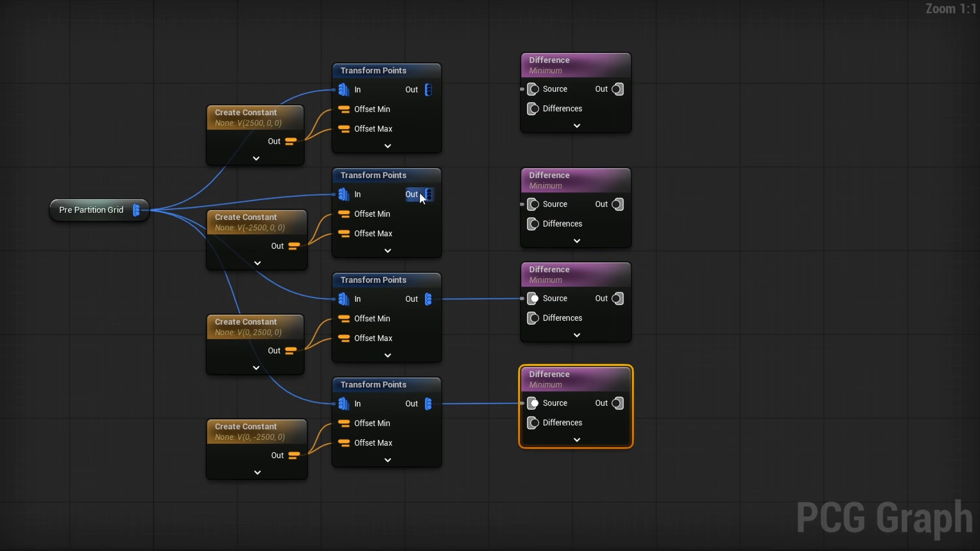
{"action": "left_click_drag", "start_coordinate": [428, 194], "coordinate": [532, 204]}
{"action": "left_click_drag", "start_coordinate": [563, 178], "coordinate": [563, 167]}
{"action": "left_click_drag", "start_coordinate": [428, 90], "coordinate": [533, 89]}
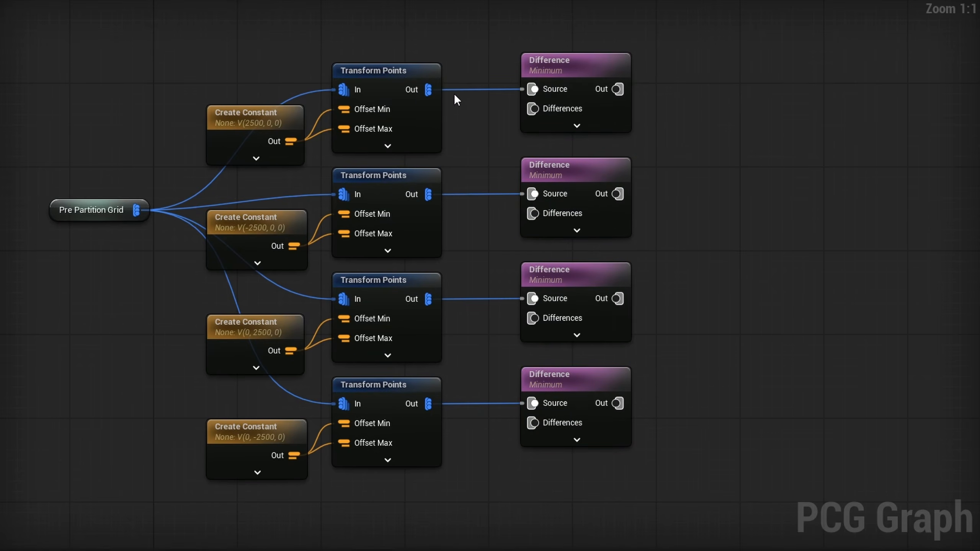
Cross-connect the upper and lower pairs of Transform Points, feeding each output into the Differences input of its partner's Difference node
{"action": "left_click_drag", "start_coordinate": [429, 90], "coordinate": [546, 219]}
{"action": "left_click_drag", "start_coordinate": [429, 194], "coordinate": [533, 108]}
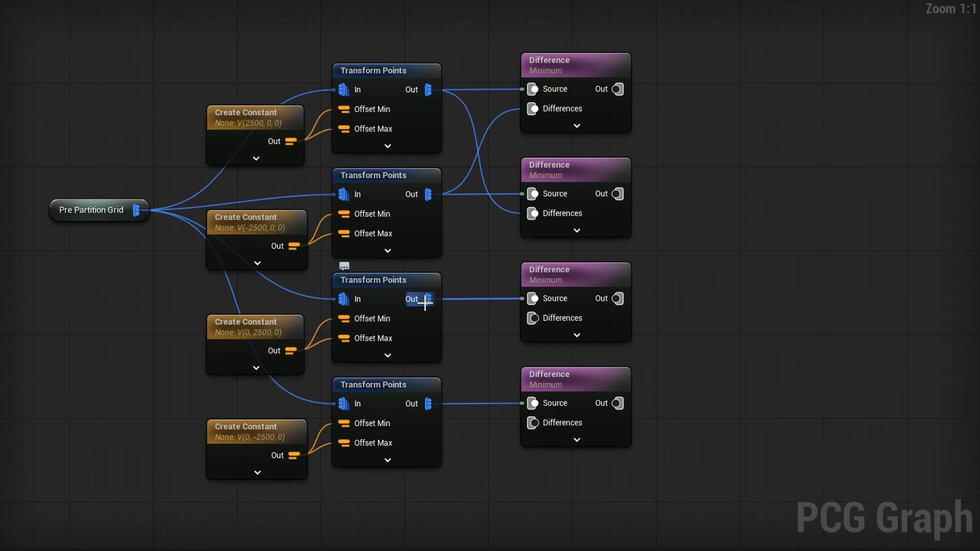
{"action": "left_click_drag", "start_coordinate": [425, 302], "coordinate": [532, 423]}
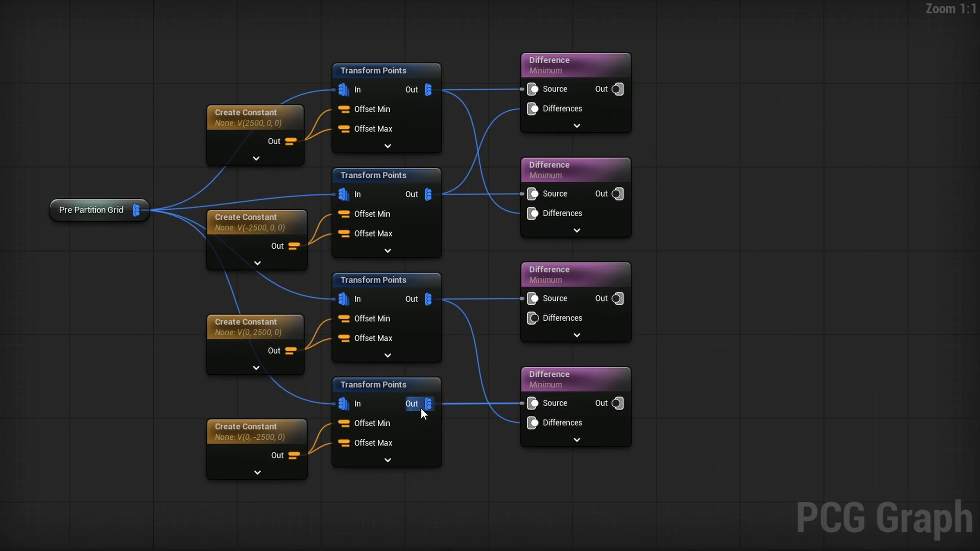
{"action": "left_click_drag", "start_coordinate": [422, 409], "coordinate": [535, 319]}
Create a Merge Points node from the first Difference output and route the other three Difference outputs into it
{"action": "right_click_drag", "start_coordinate": [691, 165], "coordinate": [531, 156]}
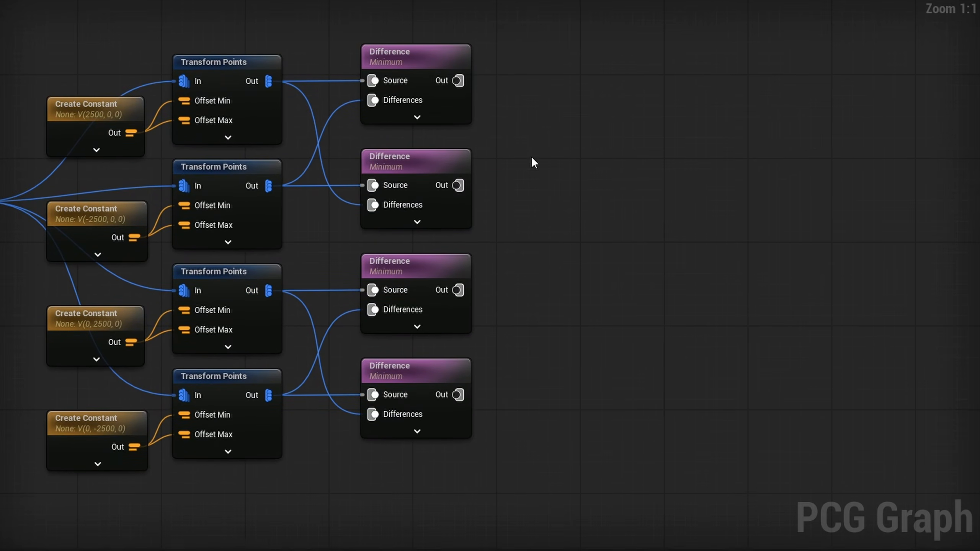
{"action": "left_click_drag", "start_coordinate": [460, 86], "coordinate": [585, 240]}
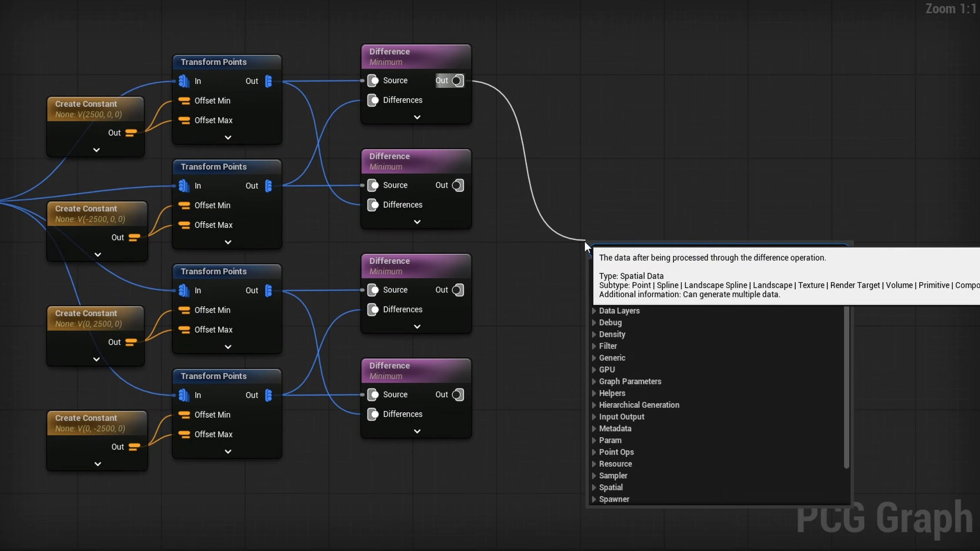
{"action": "left_click", "coordinate": [669, 303]}
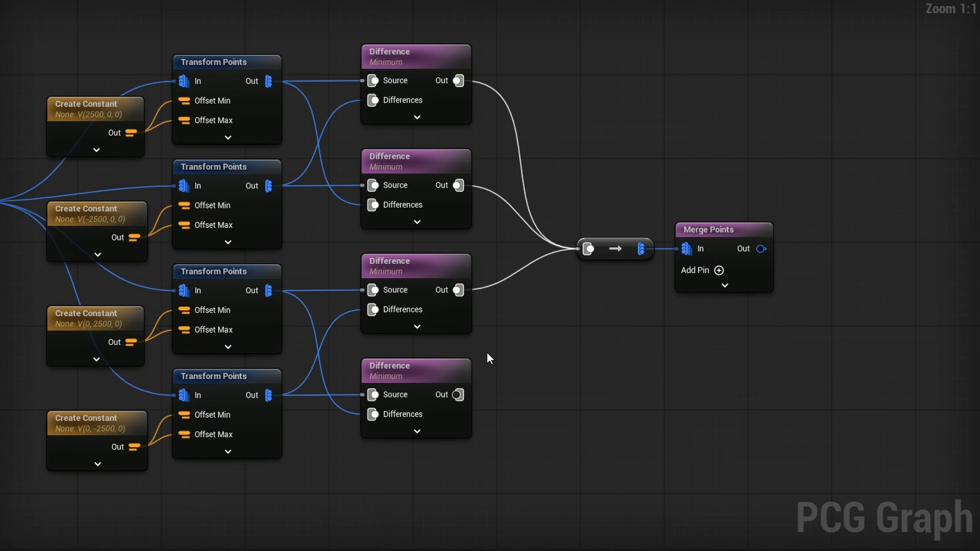
{"action": "left_click_drag", "start_coordinate": [458, 395], "coordinate": [588, 248]}
Debug the Merge Points node with Scale Method Absolute and Point Scale 10, and inspect the points along the maze's outer edges
{"action": "right_click_drag", "start_coordinate": [778, 190], "coordinate": [721, 185]}
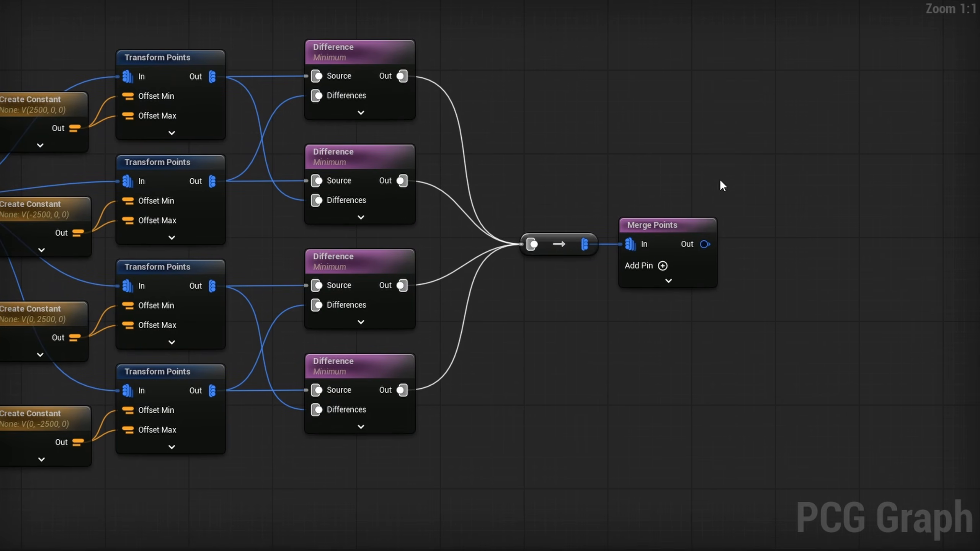
{"action": "left_click", "coordinate": [664, 226]}
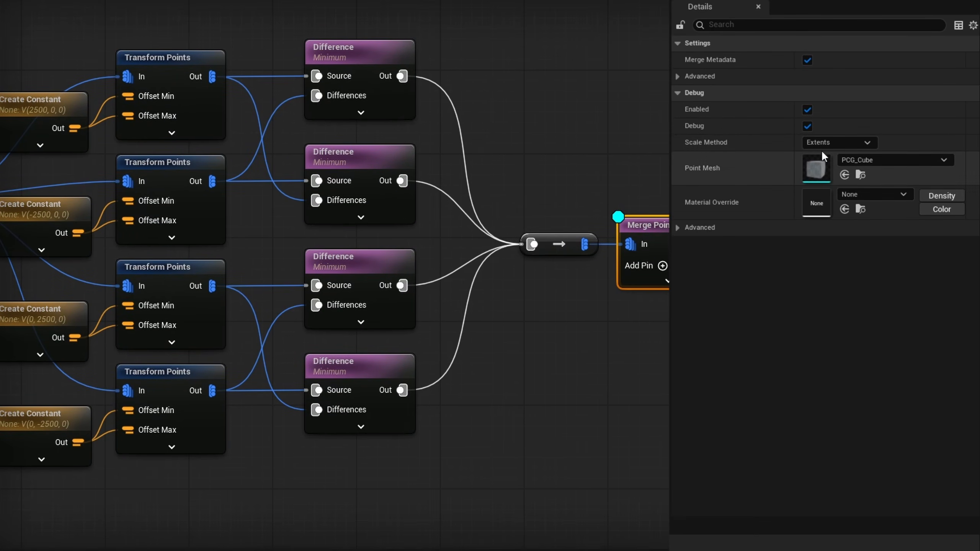
{"action": "left_click", "coordinate": [823, 142]}
{"action": "left_click", "coordinate": [847, 163]}
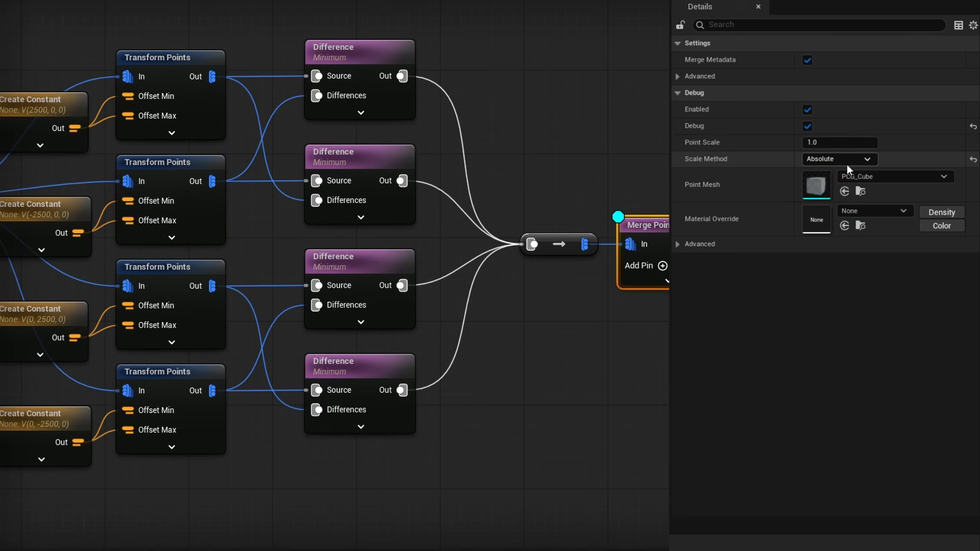
{"action": "left_click", "coordinate": [840, 142]}
{"action": "type", "text": "10"}
{"action": "key", "text": "Return"}
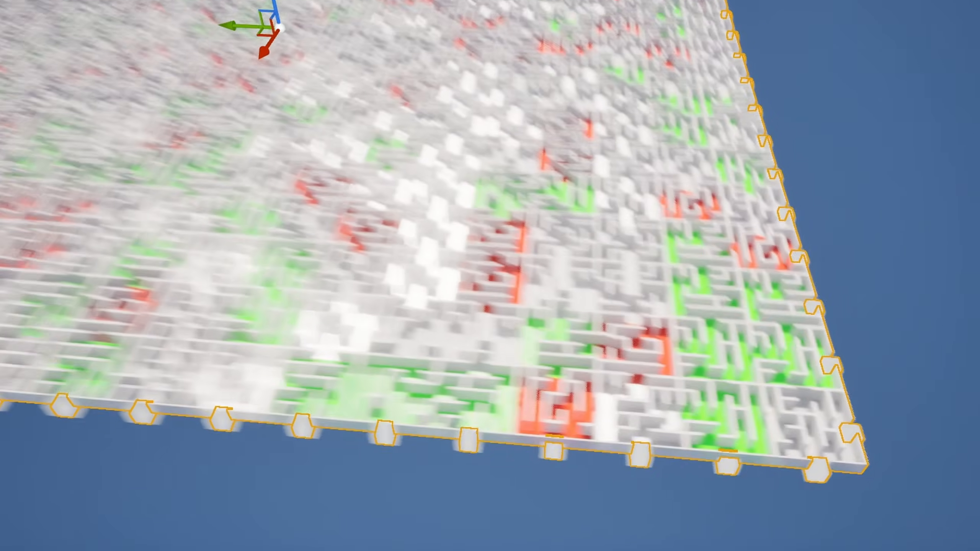
{"action": "right_click_drag", "start_coordinate": [731, 278], "coordinate": [731, 278]}
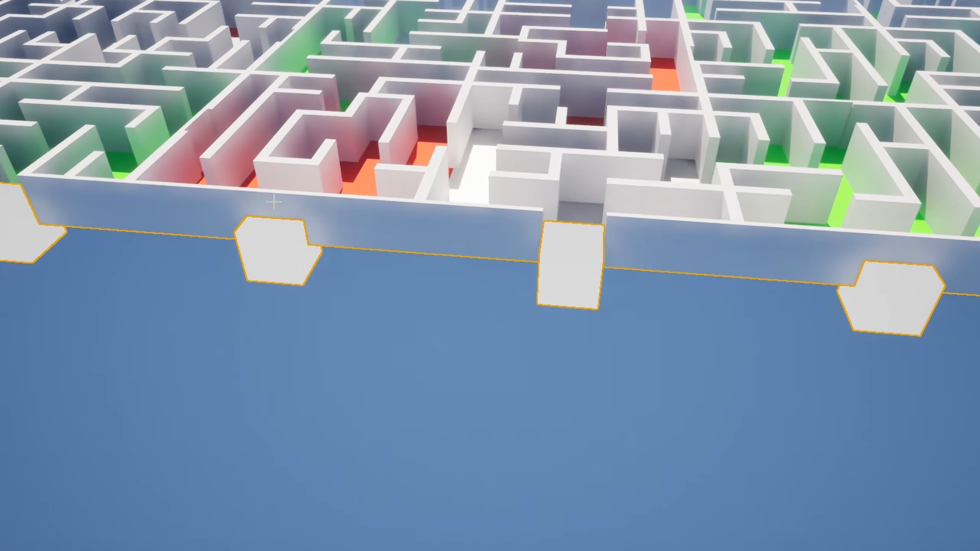
{"action": "right_click_drag", "start_coordinate": [79, 203], "coordinate": [79, 204]}
{"action": "right_click_drag", "start_coordinate": [725, 124], "coordinate": [725, 123]}
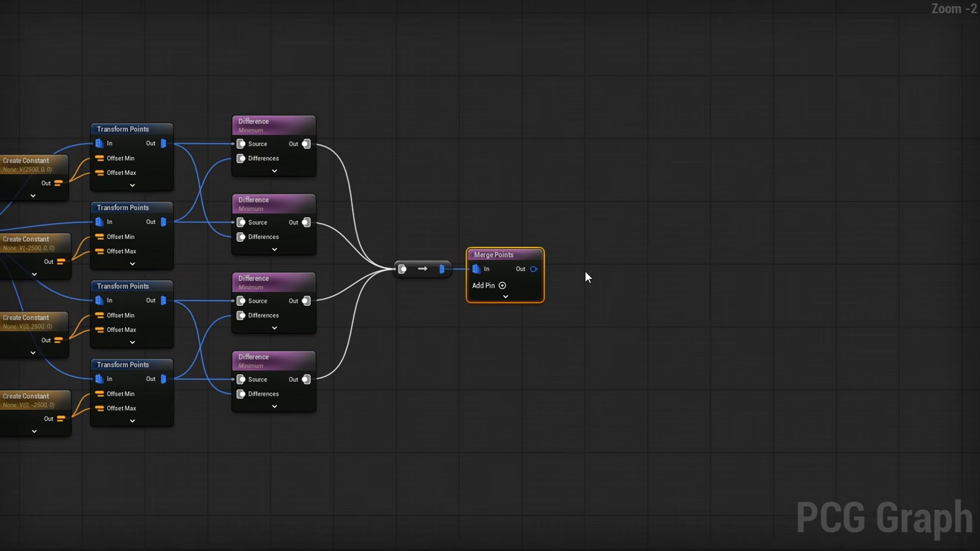
Copy the Change Grid Size and Intersection nodes from the Main Maze comment and connect the copies after Merge Points
{"action": "scroll", "coordinate": [585, 271], "scroll_direction": "down", "scroll_amount": 5}
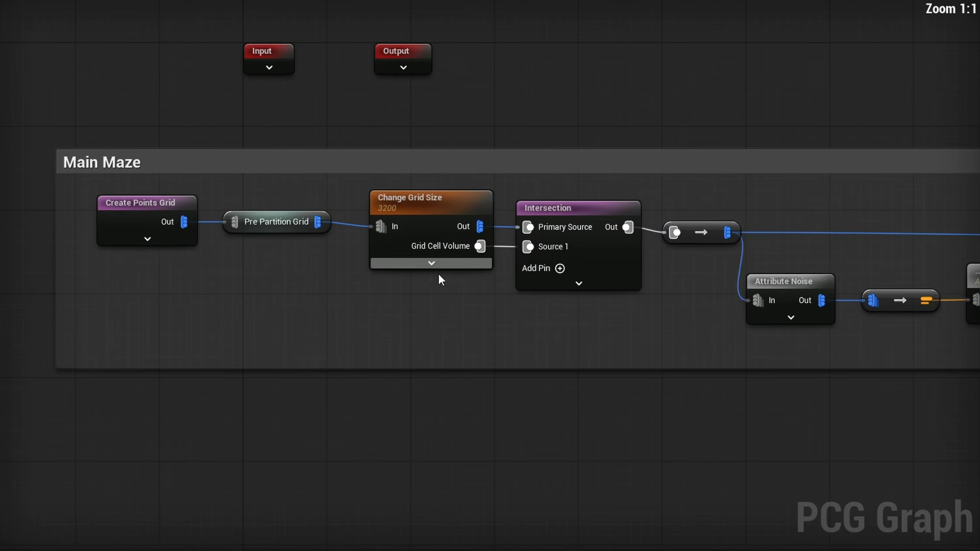
{"action": "left_click_drag", "start_coordinate": [412, 305], "coordinate": [538, 252]}
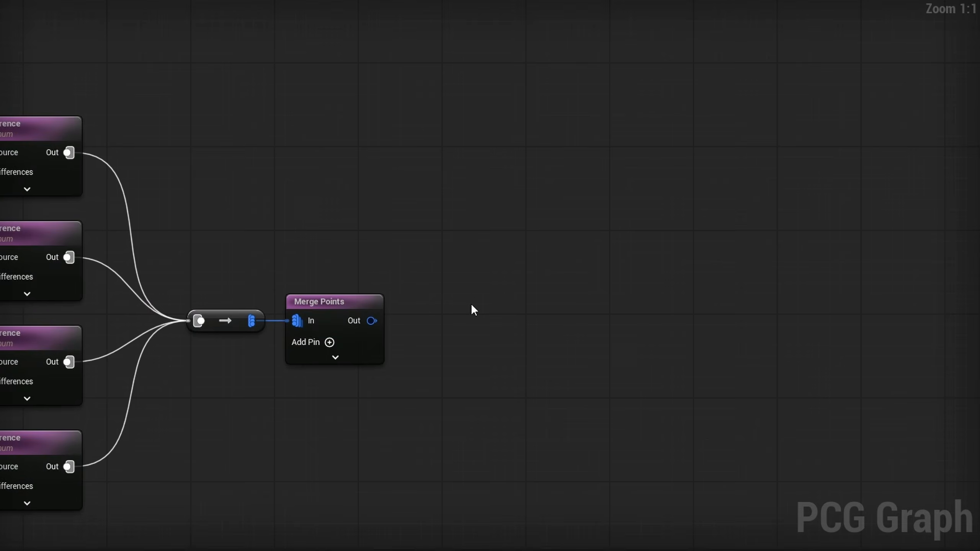
{"action": "key", "text": "ctrl+v"}
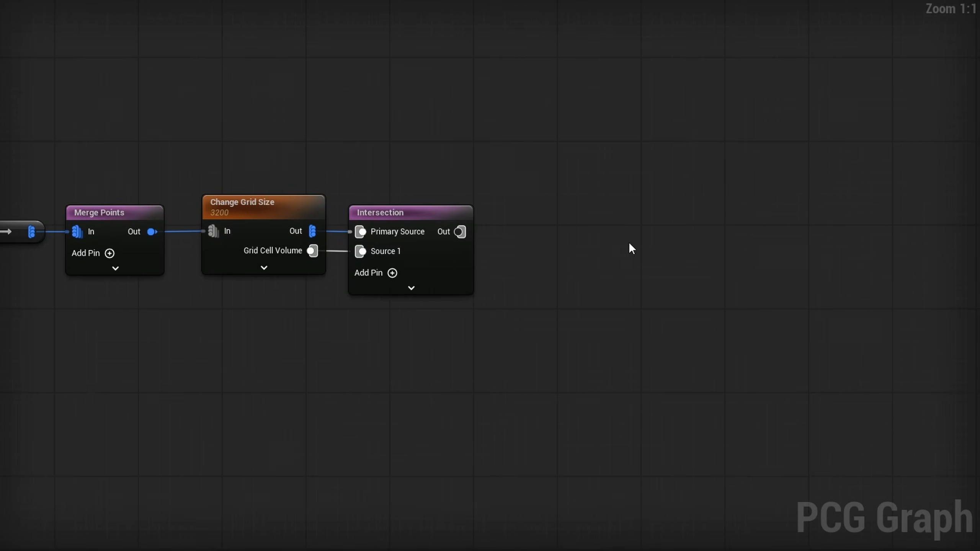
Create an Add Attribute node from the copied Intersection's output and place it in line with the chain, leaving a gap
{"action": "right_click_drag", "start_coordinate": [629, 243], "coordinate": [580, 224]}
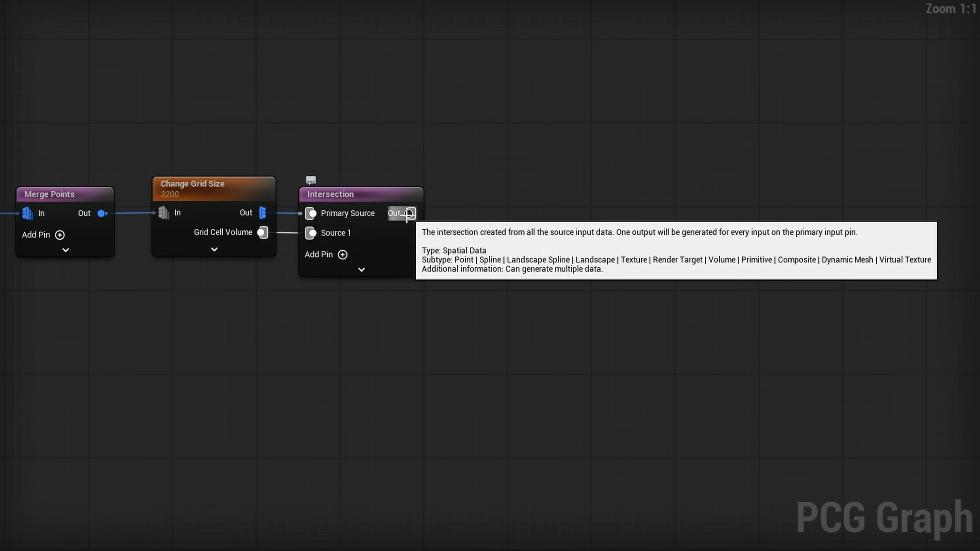
{"action": "left_click_drag", "start_coordinate": [403, 216], "coordinate": [506, 220]}
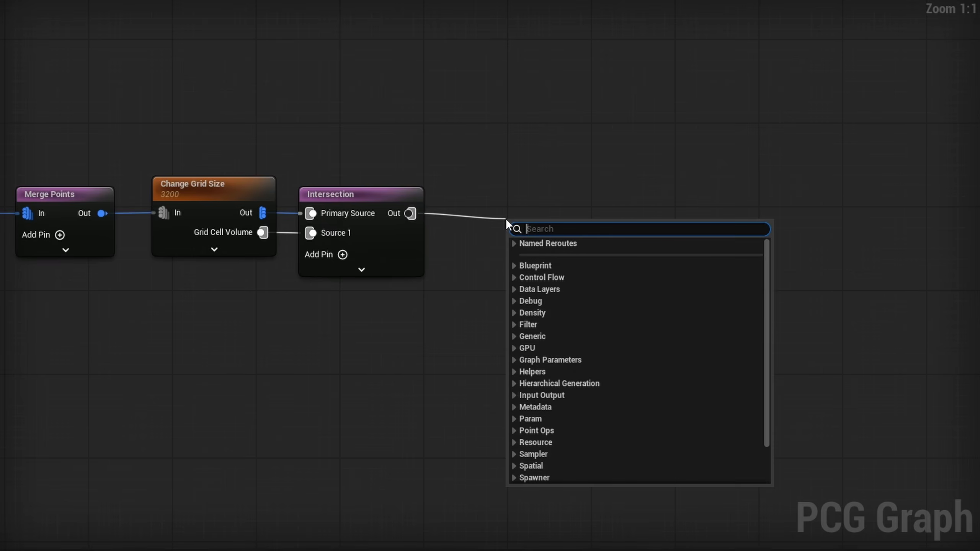
{"action": "type", "text": "add attr"}
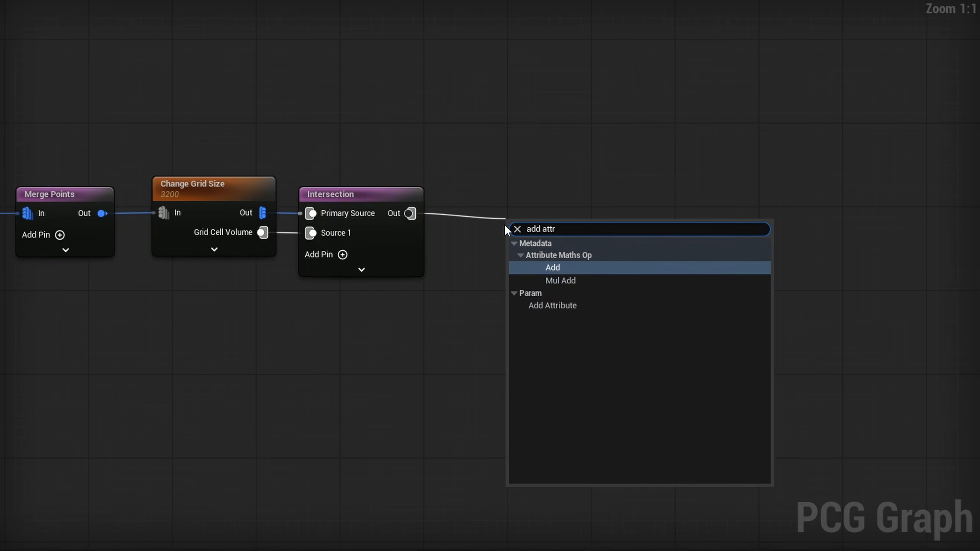
{"action": "key", "text": "Return"}
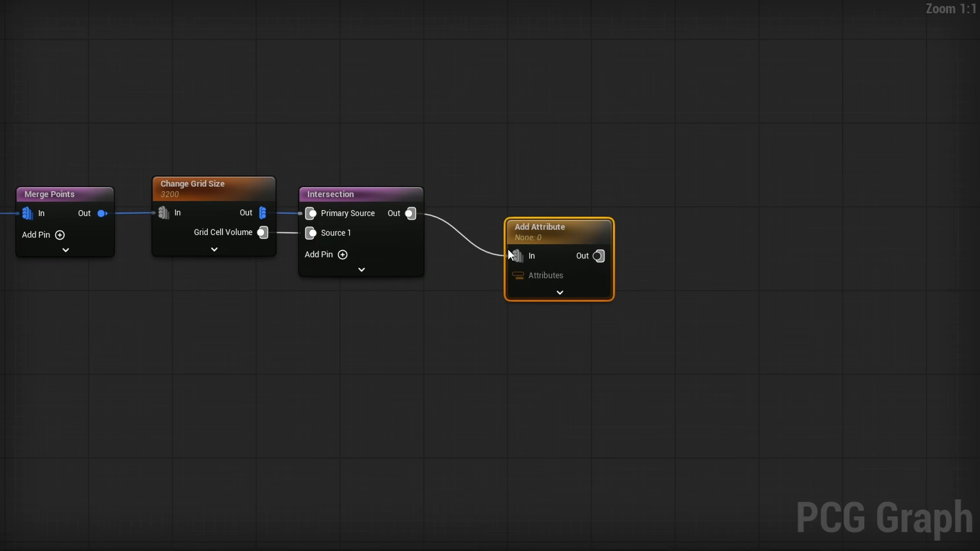
{"action": "left_click_drag", "start_coordinate": [551, 246], "coordinate": [648, 199]}
Replace the direct link between Intersection and Add Attribute with a To Point node and straighten the connections
{"action": "left_click", "coordinate": [555, 215], "text": "alt"}
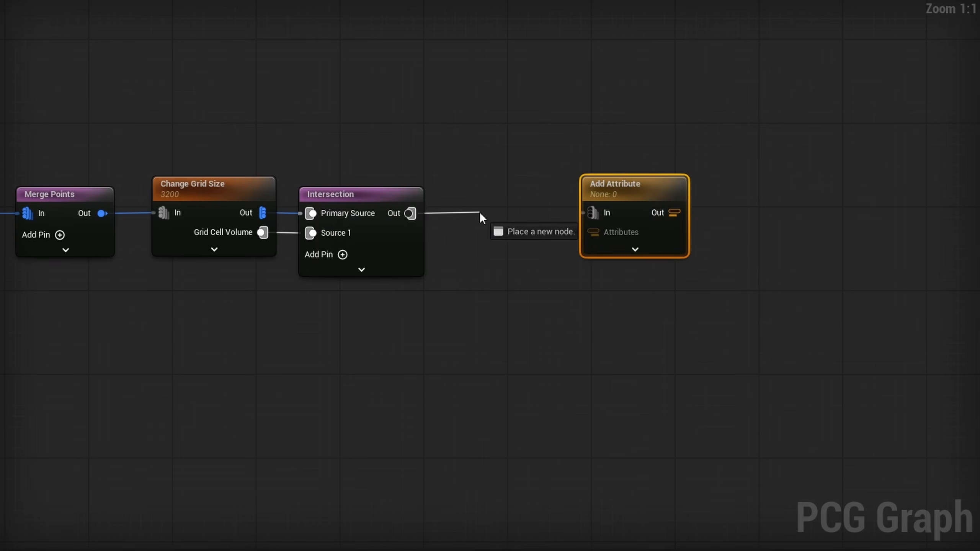
{"action": "left_click_drag", "start_coordinate": [480, 217], "coordinate": [481, 217]}
{"action": "type", "text": "to point"}
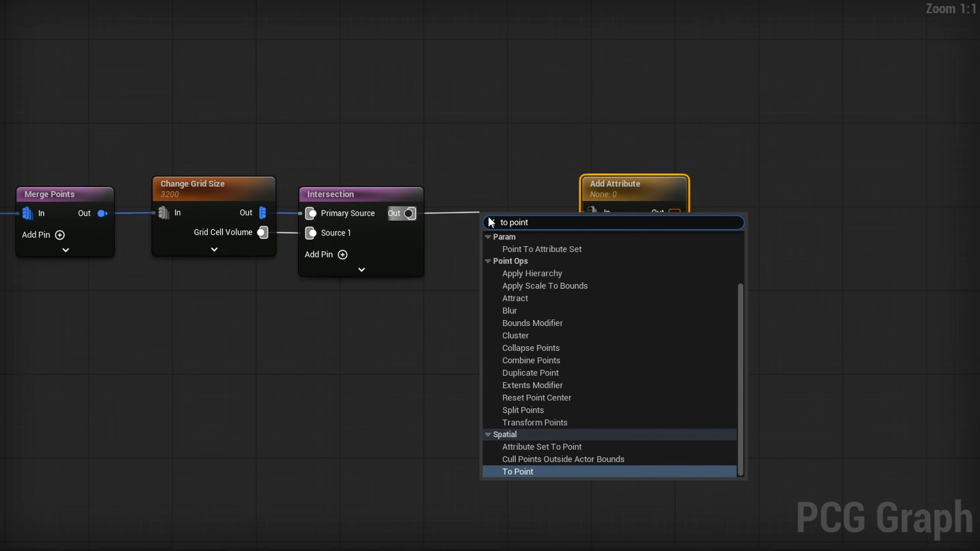
{"action": "key", "text": "Return"}
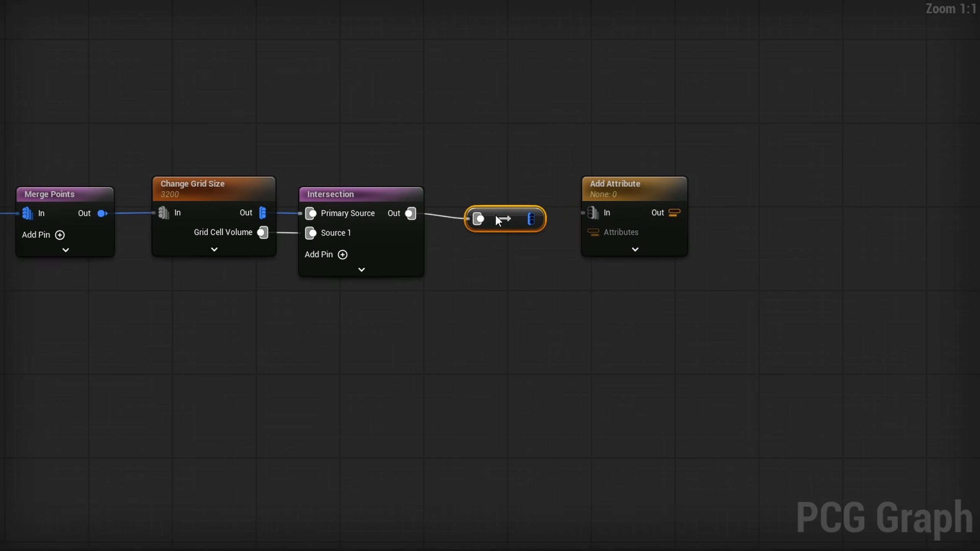
{"action": "left_click_drag", "start_coordinate": [532, 219], "coordinate": [571, 214]}
{"action": "left_click_drag", "start_coordinate": [757, 174], "coordinate": [591, 216]}
{"action": "key", "text": "q"}
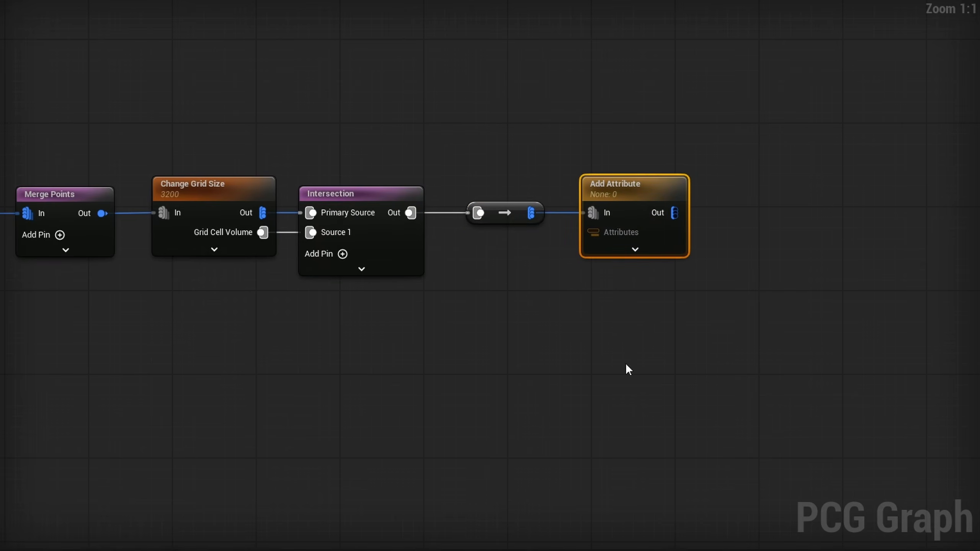
Add a graph parameter named Wall Mesh of type Static Mesh and assign SM_Box_CornerPivot as its value
{"action": "left_click", "coordinate": [615, 289]}
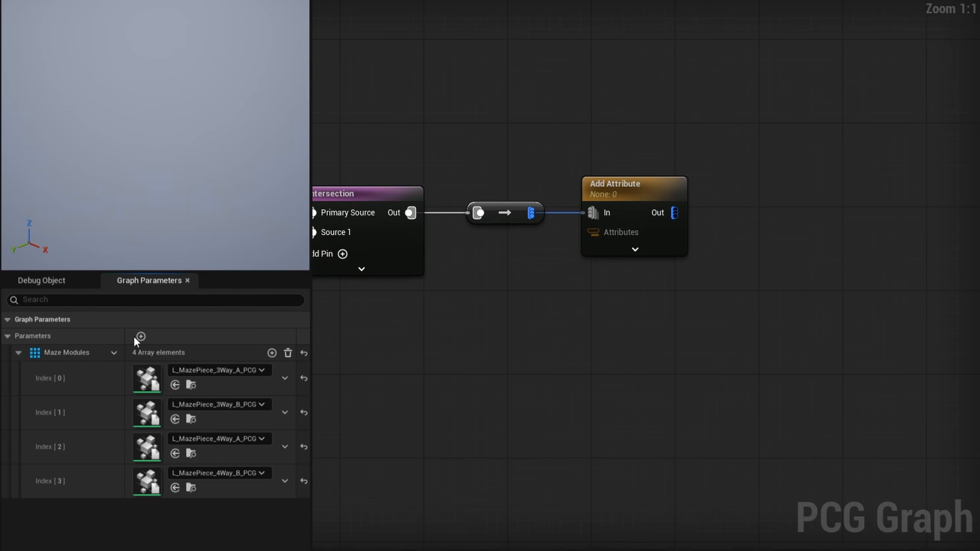
{"action": "left_click", "coordinate": [141, 337]}
{"action": "double_click", "coordinate": [74, 506]}
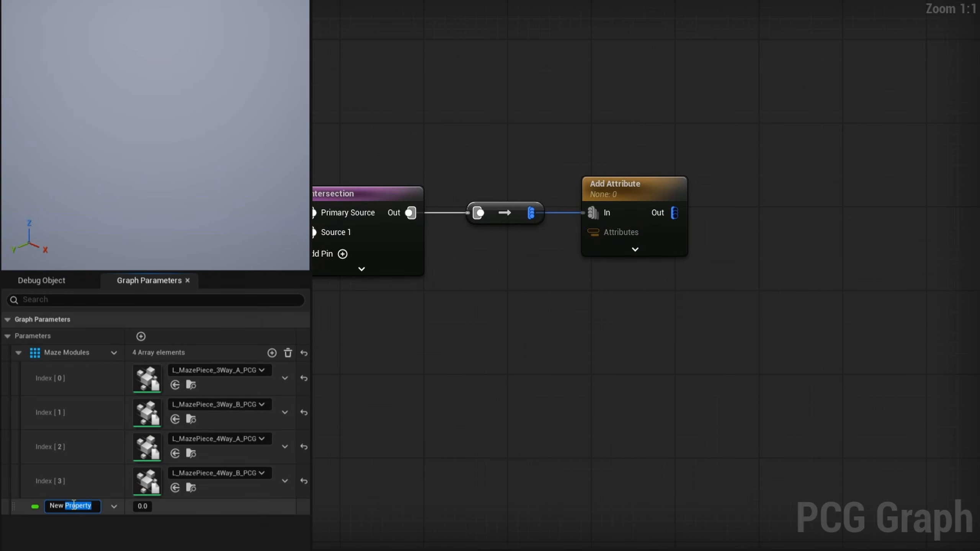
{"action": "key", "text": "ctrl+a"}
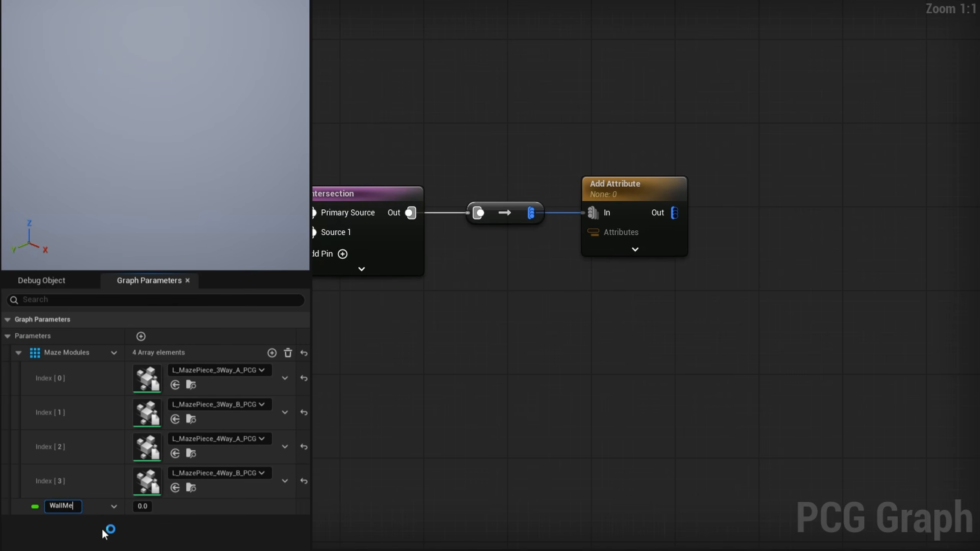
{"action": "left_click", "coordinate": [34, 507]}
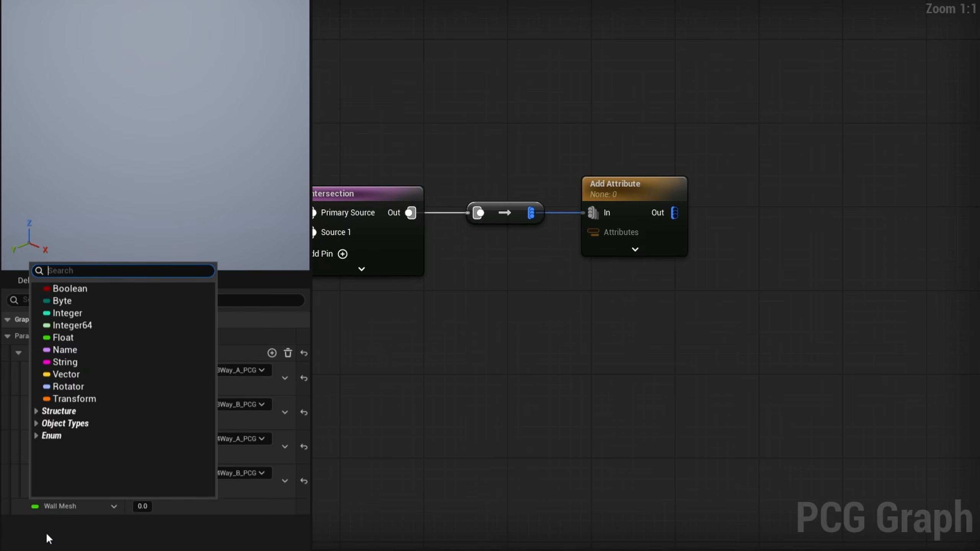
{"action": "type", "text": "static mesh"}
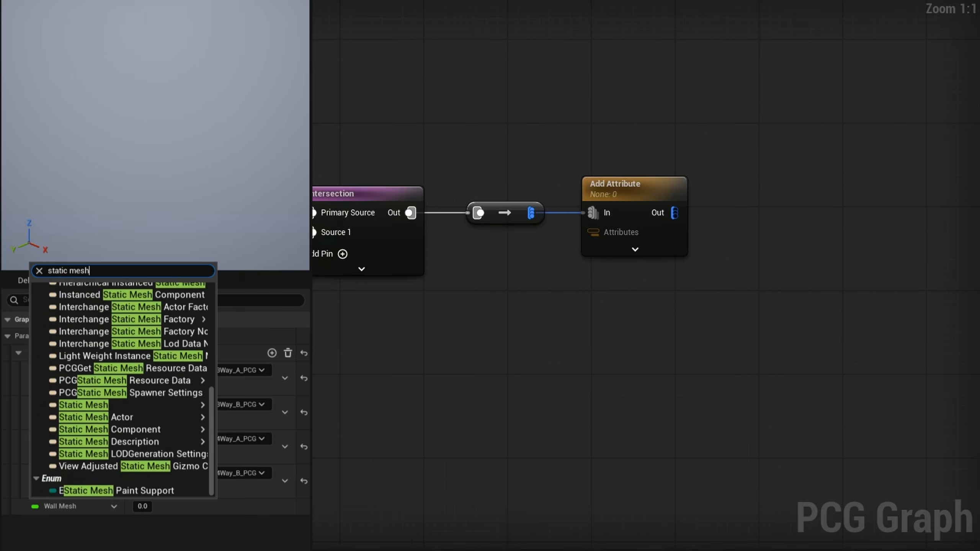
{"action": "mouse_move", "coordinate": [154, 406]}
{"action": "left_click", "coordinate": [234, 409]}
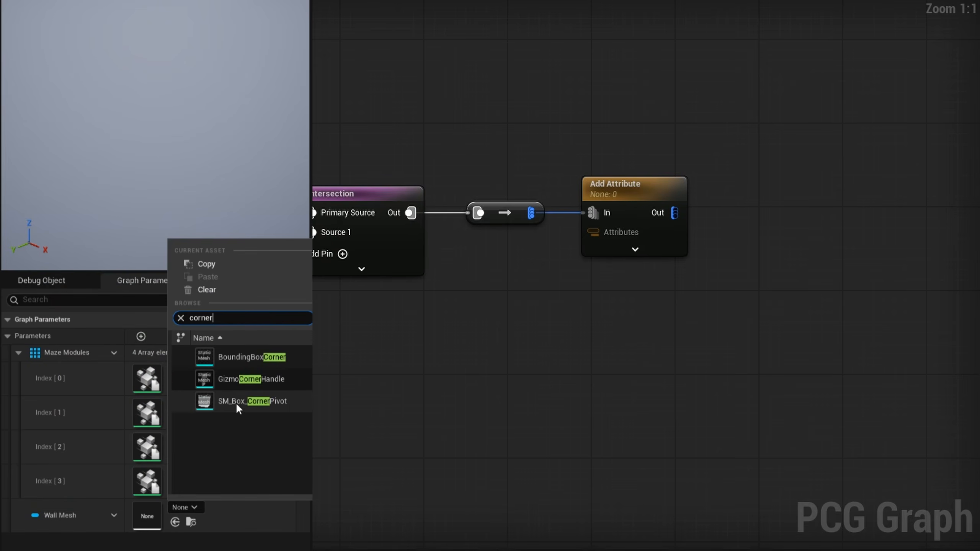
{"action": "left_click", "coordinate": [248, 402]}
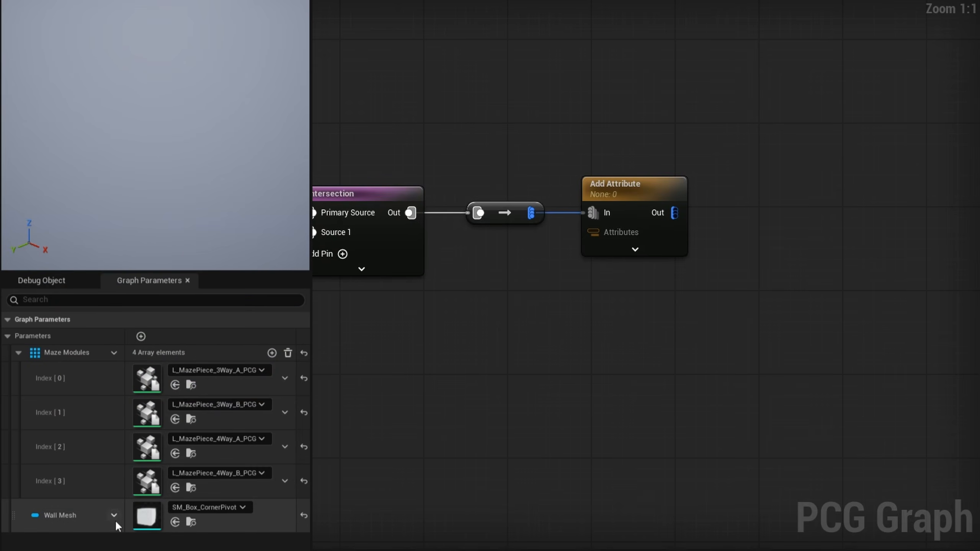
Feed the Wall Mesh parameter into the Add Attribute node's Attributes input and set the node's Output Target to Mesh
{"action": "left_click_drag", "start_coordinate": [154, 522], "coordinate": [621, 232]}
{"action": "left_click_drag", "start_coordinate": [491, 299], "coordinate": [525, 254]}
{"action": "left_click", "coordinate": [638, 228]}
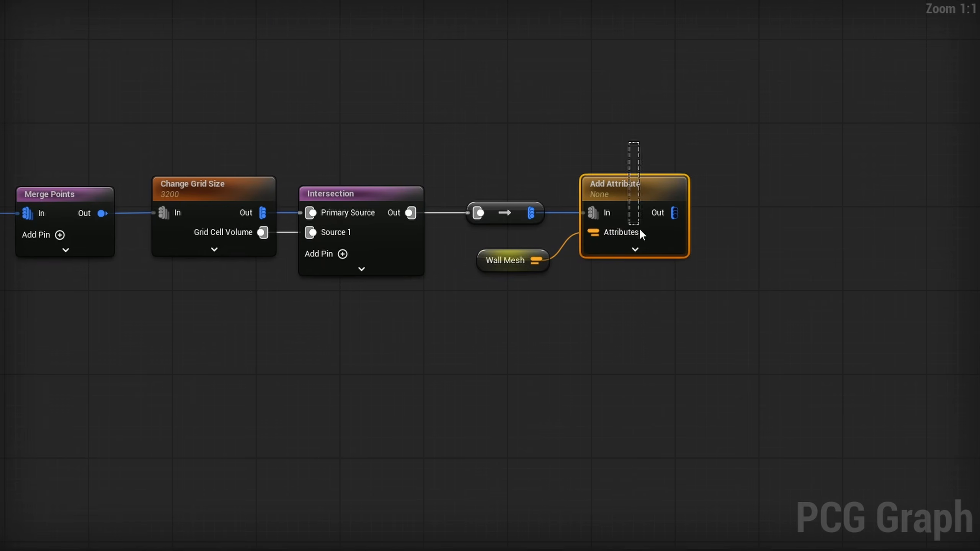
{"action": "left_click", "coordinate": [845, 77]}
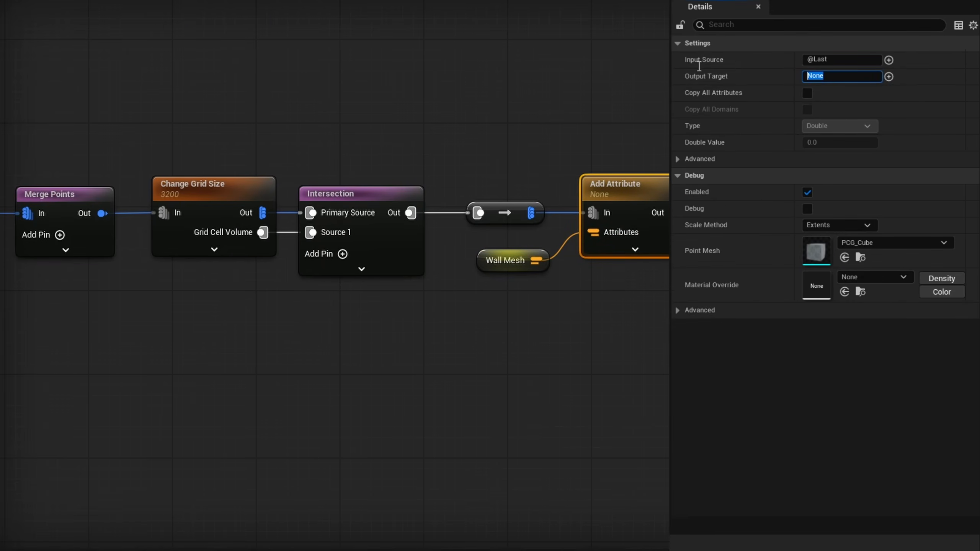
{"action": "type", "text": "Mesh"}
{"action": "key", "text": "Return"}
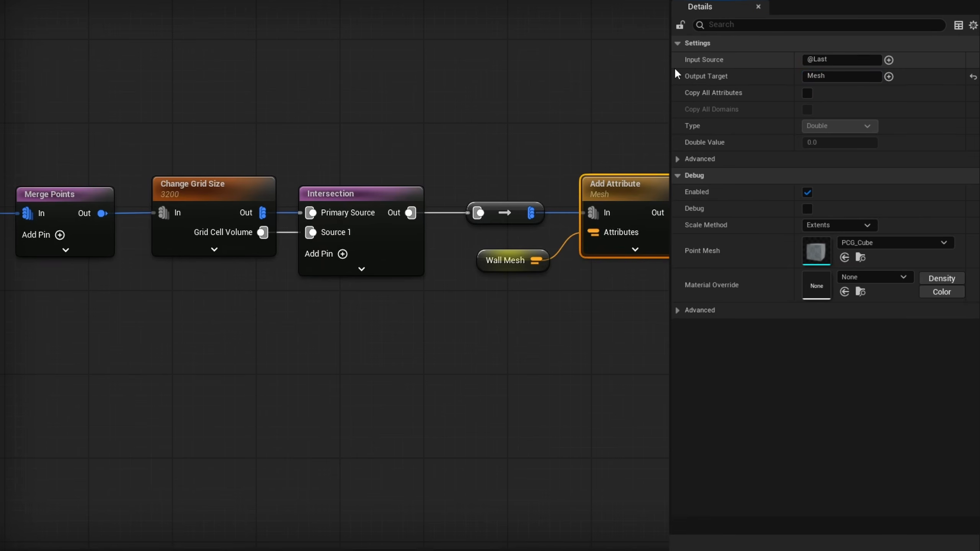
Add a Static Mesh Spawner after Add Attribute, using PCGMeshSelectorByAttribute with the attribute name Mesh
{"action": "left_click_drag", "start_coordinate": [391, 238], "coordinate": [534, 214]}
{"action": "type", "text": "stat"}
{"action": "key", "text": "Return"}
{"action": "left_click", "coordinate": [888, 192]}
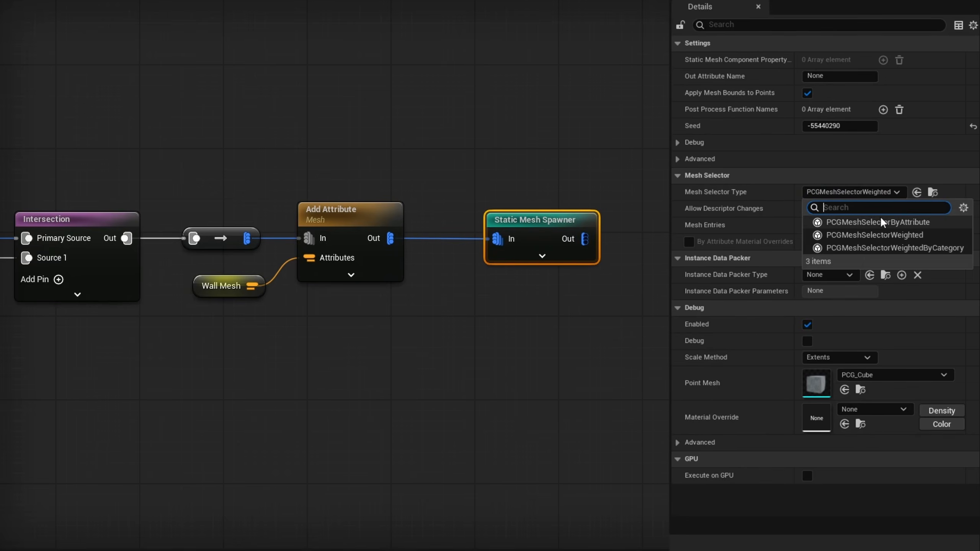
{"action": "left_click", "coordinate": [881, 224]}
{"action": "left_click", "coordinate": [839, 225]}
{"action": "type", "text": "M"}
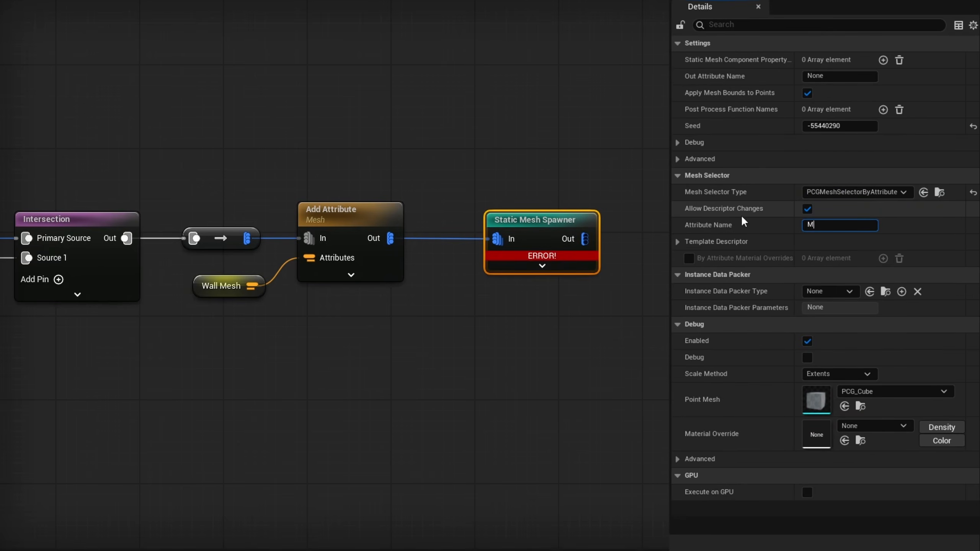
{"action": "type", "text": "esh"}
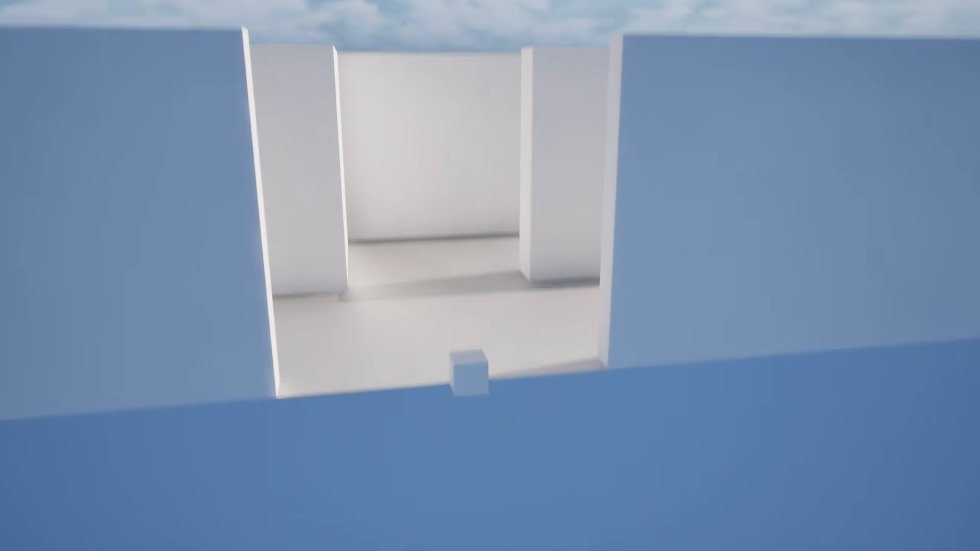
Insert a Transform Points node between Add Attribute and the Static Mesh Spawner, and turn off its Uniform Scale
{"action": "mouse_move", "coordinate": [530, 498]}
{"action": "right_mouse_down"}
{"action": "mouse_move", "coordinate": [549, 462]}
{"action": "mouse_move", "coordinate": [625, 431]}
{"action": "mouse_move", "coordinate": [530, 498]}
{"action": "right_mouse_up"}
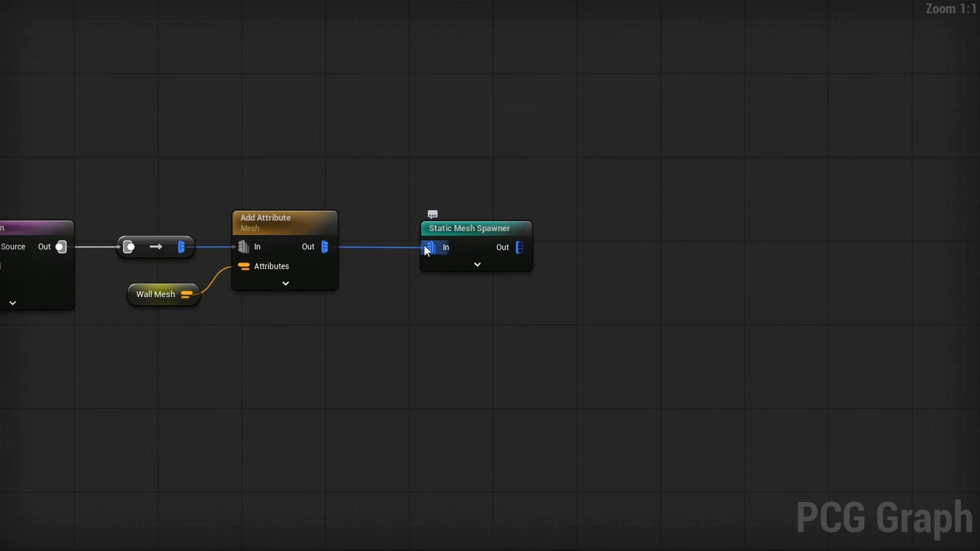
{"action": "left_click", "coordinate": [426, 247], "text": "alt"}
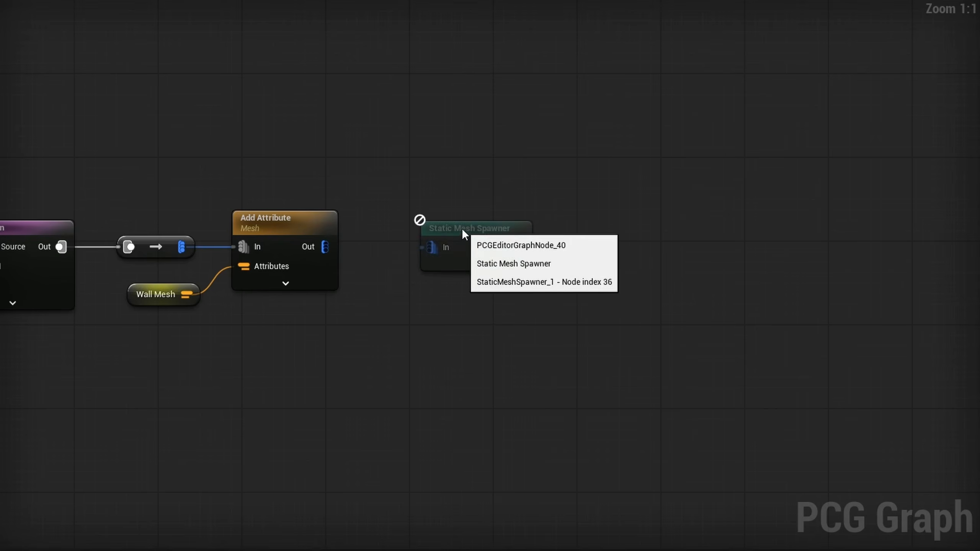
{"action": "left_click_drag", "start_coordinate": [462, 228], "coordinate": [670, 228]}
{"action": "left_click_drag", "start_coordinate": [326, 251], "coordinate": [387, 247]}
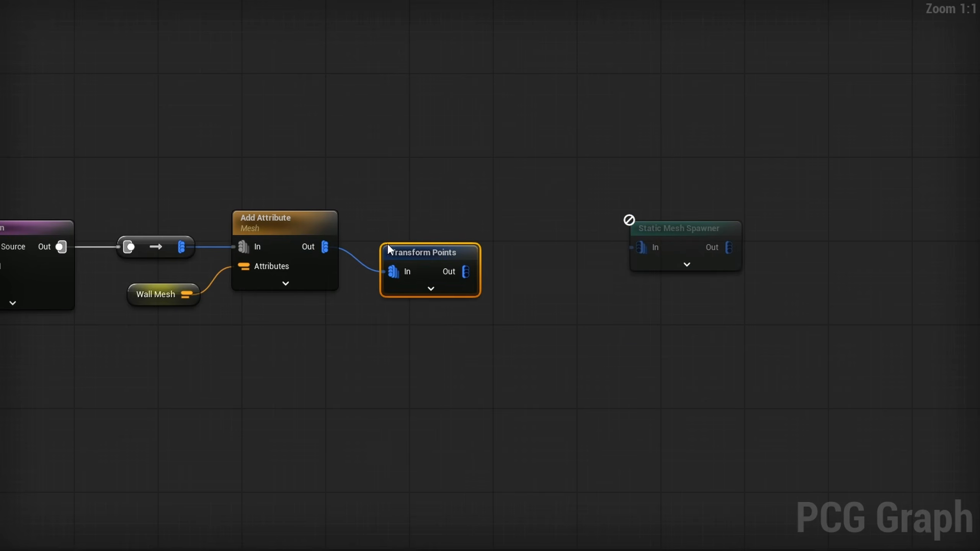
{"action": "left_click_drag", "start_coordinate": [427, 234], "coordinate": [641, 247]}
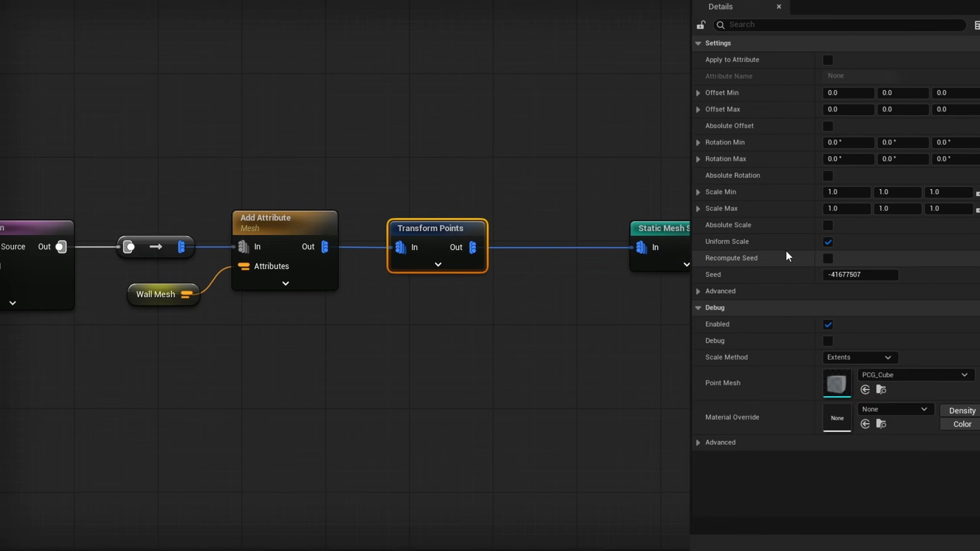
{"action": "left_click", "coordinate": [806, 242]}
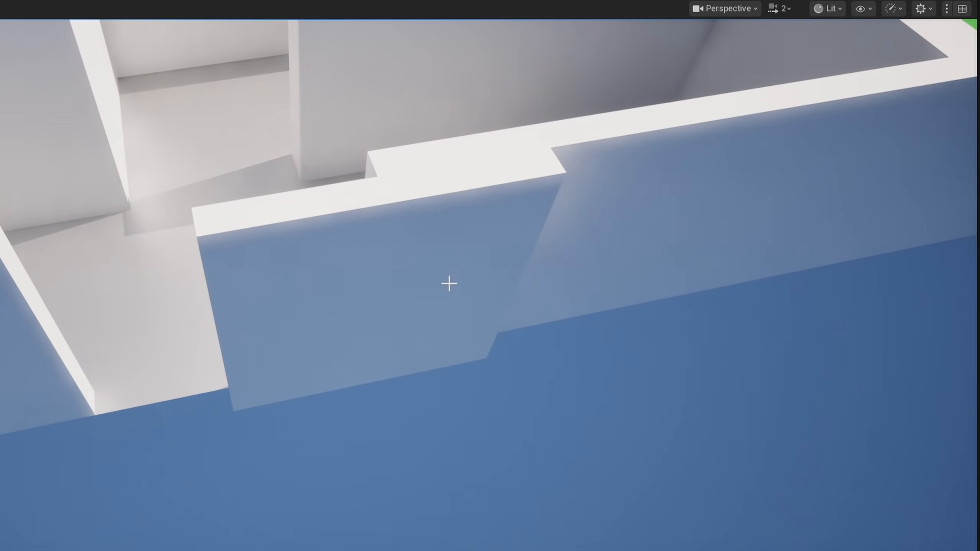
Inspect the filler walls spawned along the maze's outer edges in the viewport
{"action": "right_click_drag", "start_coordinate": [428, 366], "coordinate": [498, 362]}
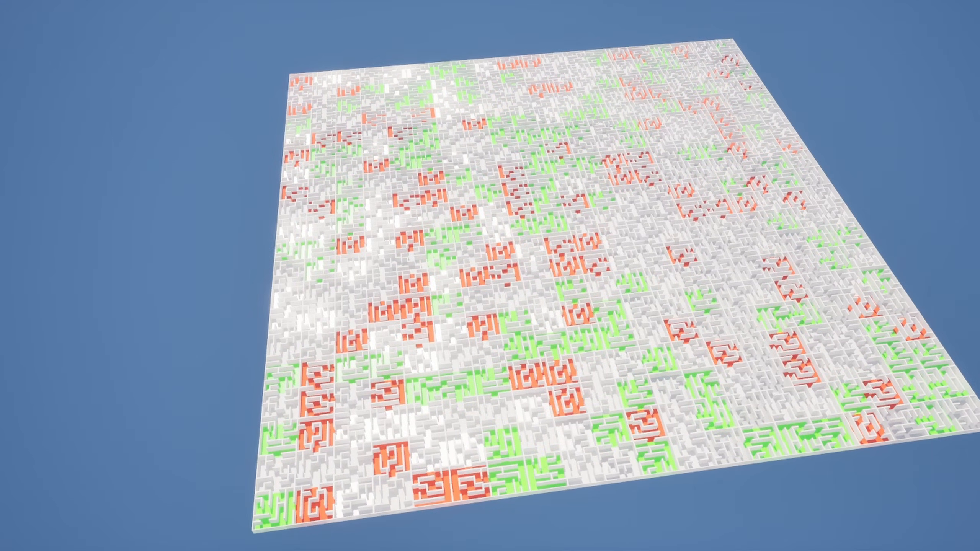
{"action": "left_click", "coordinate": [832, 365]}
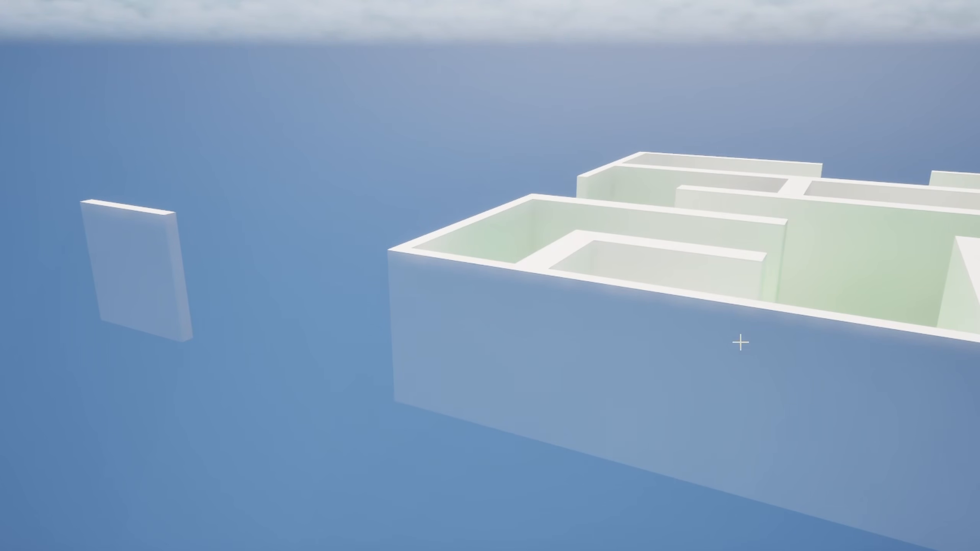
{"action": "right_click_drag", "start_coordinate": [406, 339], "coordinate": [540, 307]}
{"action": "key", "text": "a"}
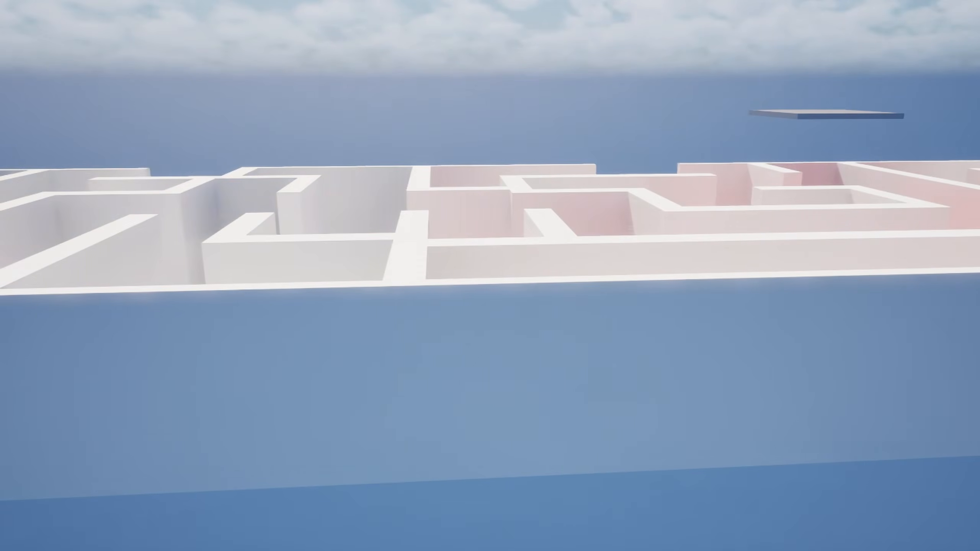
{"action": "key", "text": "d"}
{"action": "key", "text": "a"}
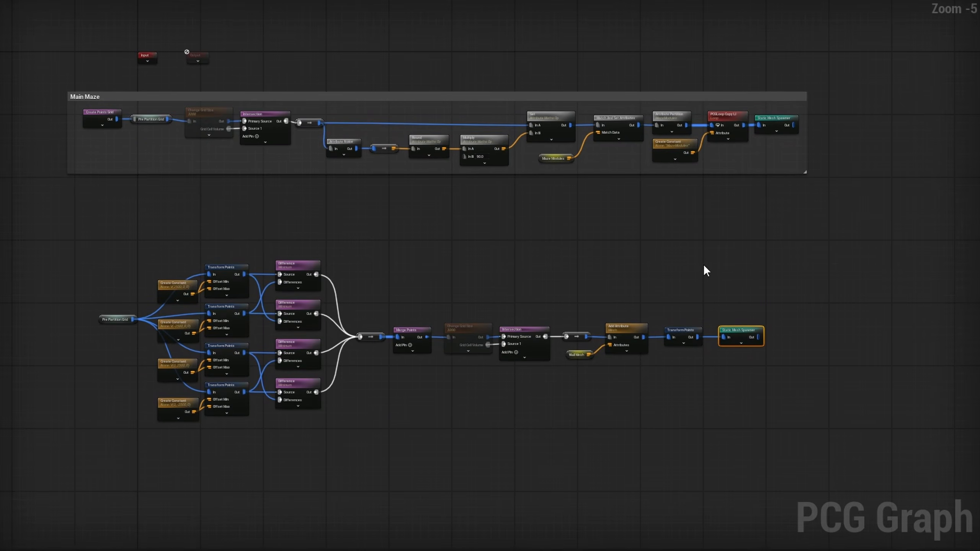
Group the whole lower node chain in a comment titled ExteriorWallFillers
{"action": "left_click_drag", "start_coordinate": [822, 230], "coordinate": [81, 465]}
{"action": "key", "text": "c"}
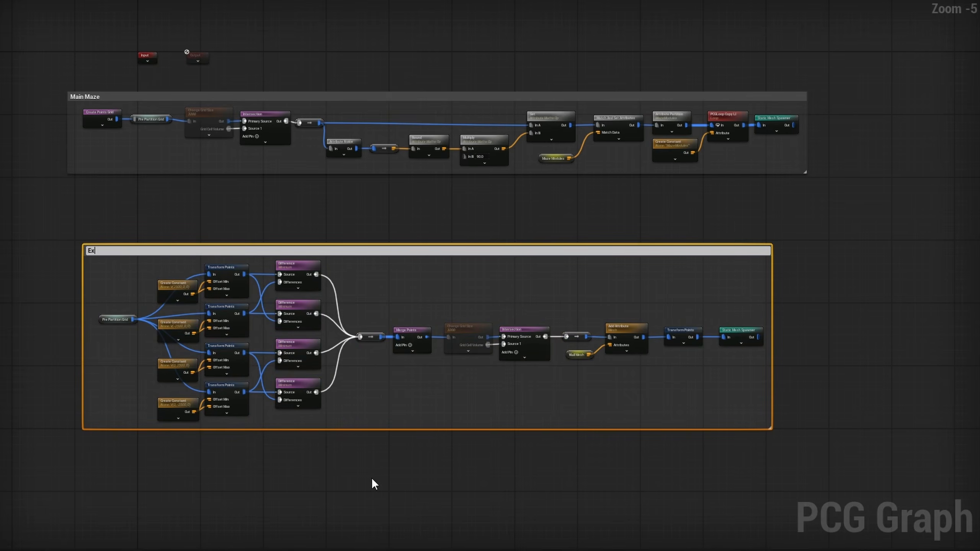
{"action": "type", "text": "ExteriorWallFillers"}
{"action": "key", "text": "Return"}
{"action": "left_click", "coordinate": [372, 478]}
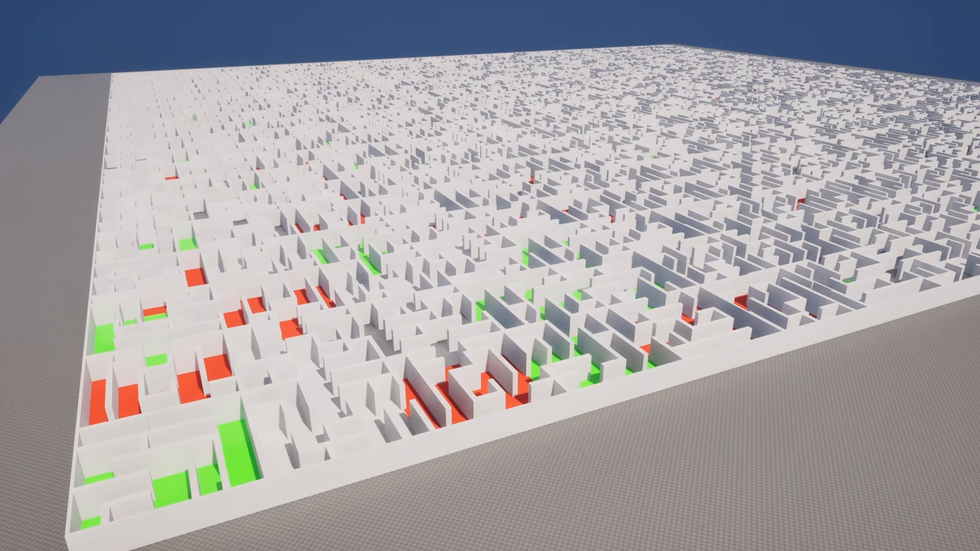
Place a Trigger Box actor in the level near the player start in front of the maze's outer wall
{"action": "right_click_drag", "start_coordinate": [731, 374], "coordinate": [633, 479]}
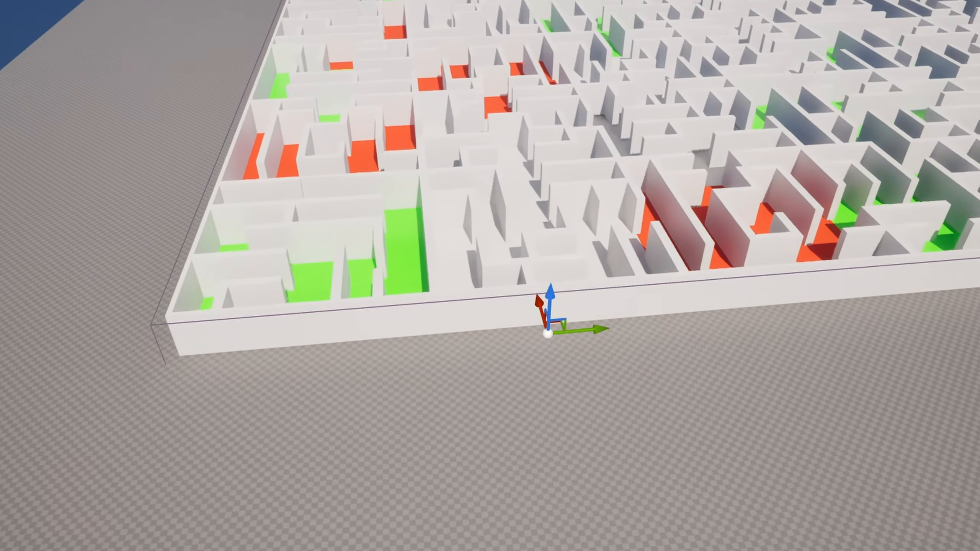
{"action": "key", "text": "w"}
{"action": "right_click_drag", "start_coordinate": [490, 276], "coordinate": [505, 255]}
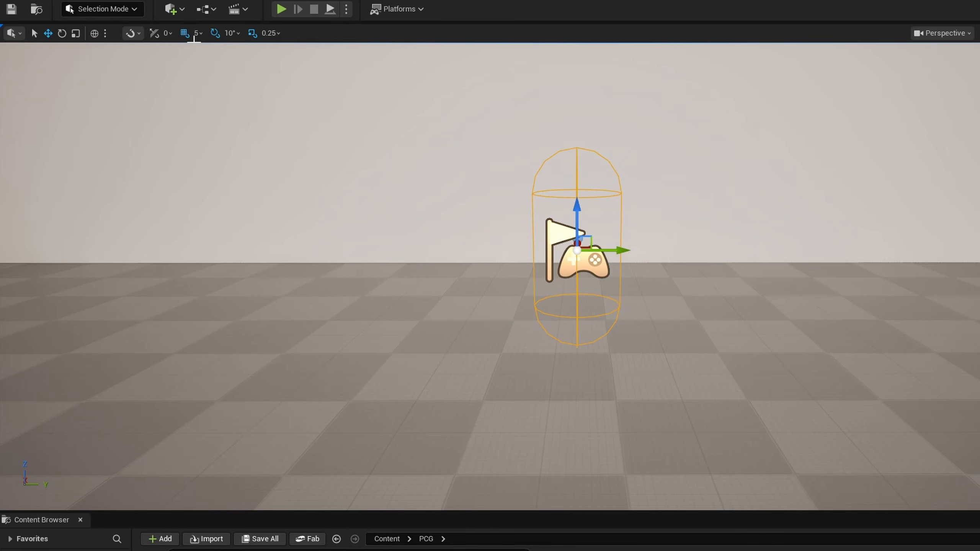
{"action": "left_click", "coordinate": [184, 11]}
{"action": "type", "text": "box"}
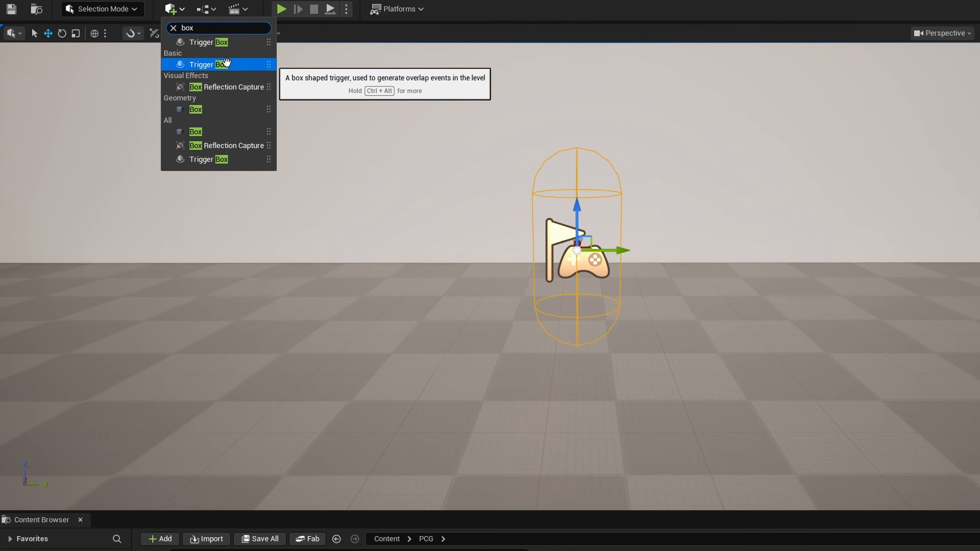
{"action": "left_click", "coordinate": [221, 64]}
{"action": "right_click_drag", "start_coordinate": [490, 277], "coordinate": [602, 294]}
{"action": "left_click", "coordinate": [838, 267]}
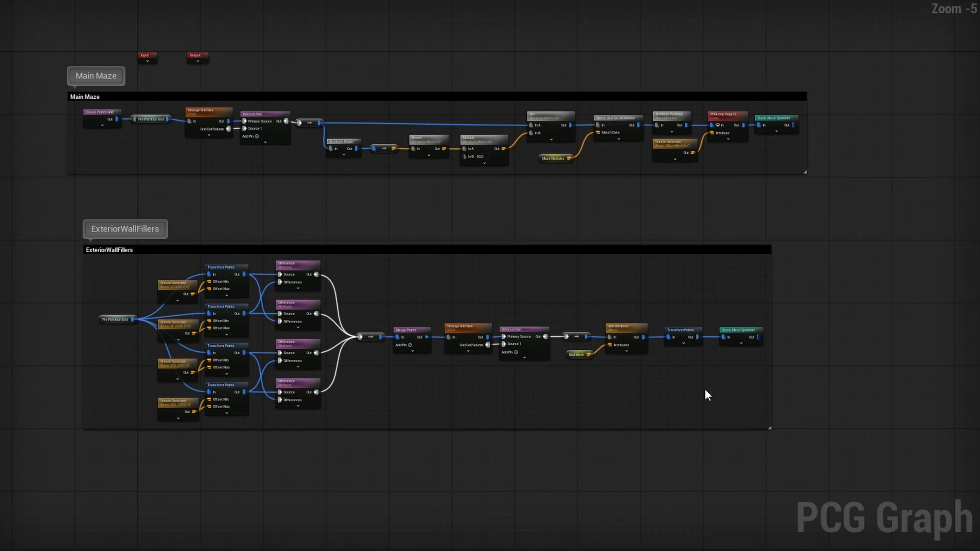
Disconnect the exterior Static Mesh Spawner, move it further along, and connect a new Difference node to Transform Points' output
{"action": "scroll", "coordinate": [620, 376], "scroll_direction": "up", "scroll_amount": 6}
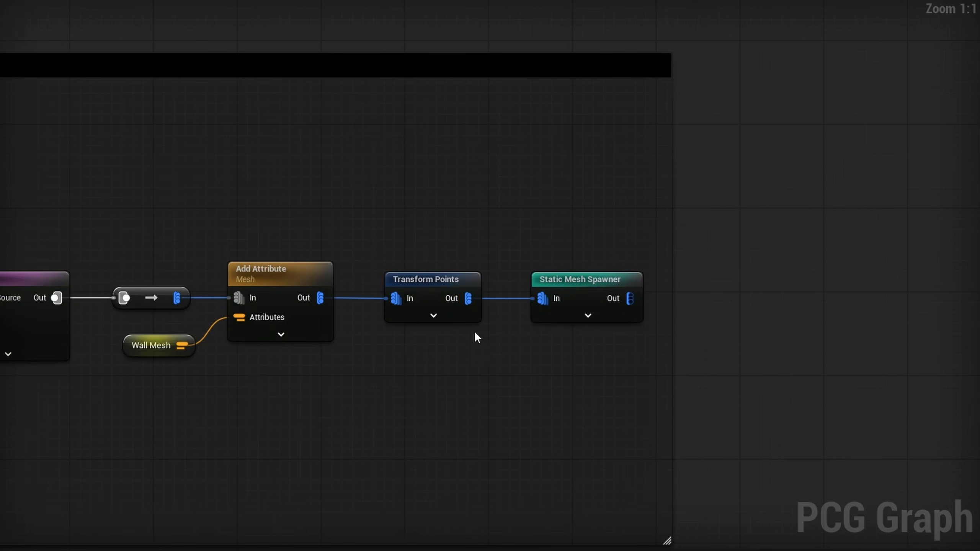
{"action": "right_click_drag", "start_coordinate": [583, 395], "coordinate": [338, 344]}
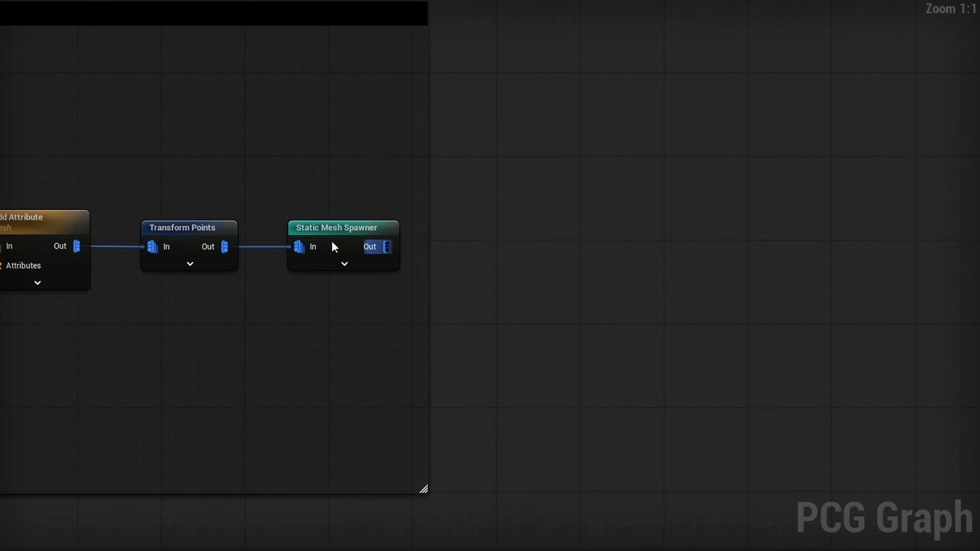
{"action": "left_click", "coordinate": [298, 247], "text": "alt"}
{"action": "left_click_drag", "start_coordinate": [352, 228], "coordinate": [715, 228]}
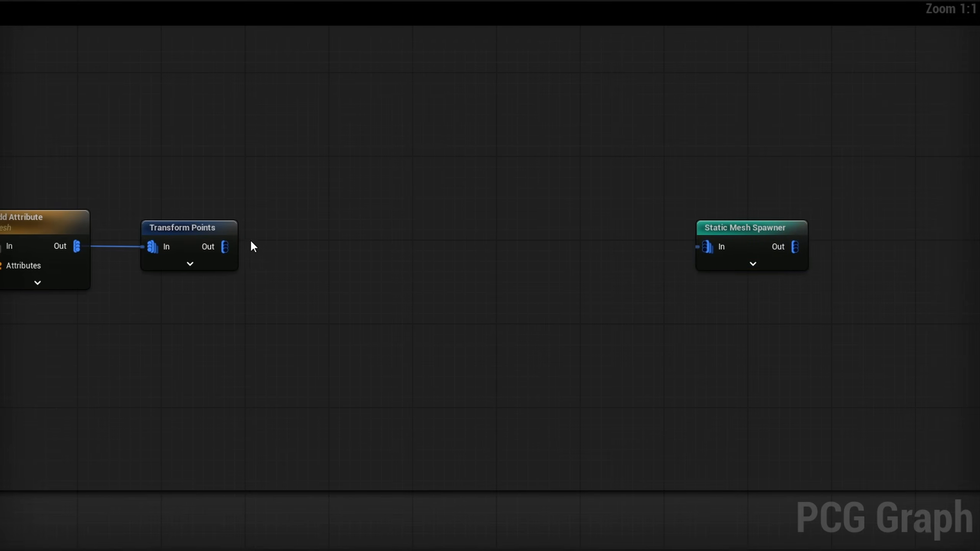
{"action": "left_click_drag", "start_coordinate": [267, 244], "coordinate": [419, 244]}
{"action": "type", "text": "diff"}
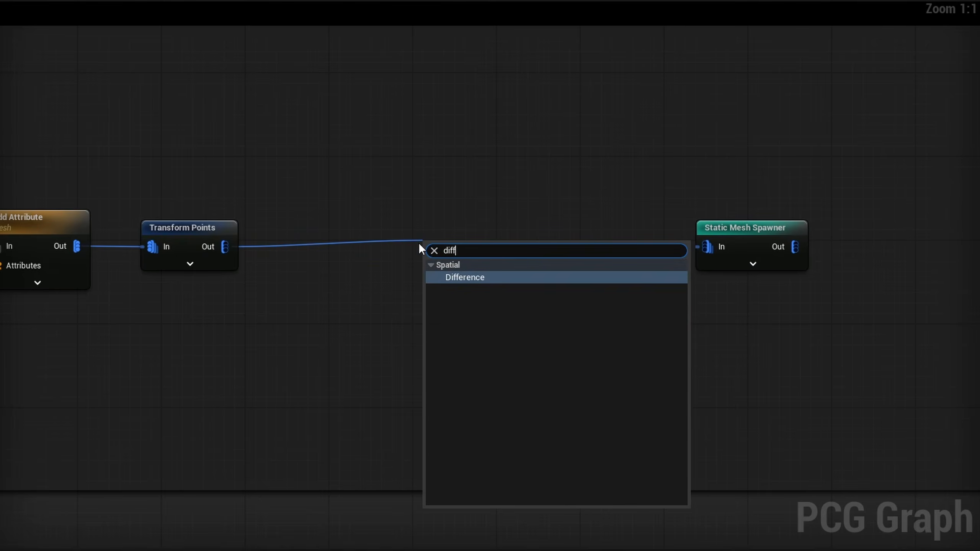
{"action": "key", "text": "Return"}
Add a Get Actor Data node and place it below the link between Transform Points and Difference
{"action": "right_click", "coordinate": [199, 336]}
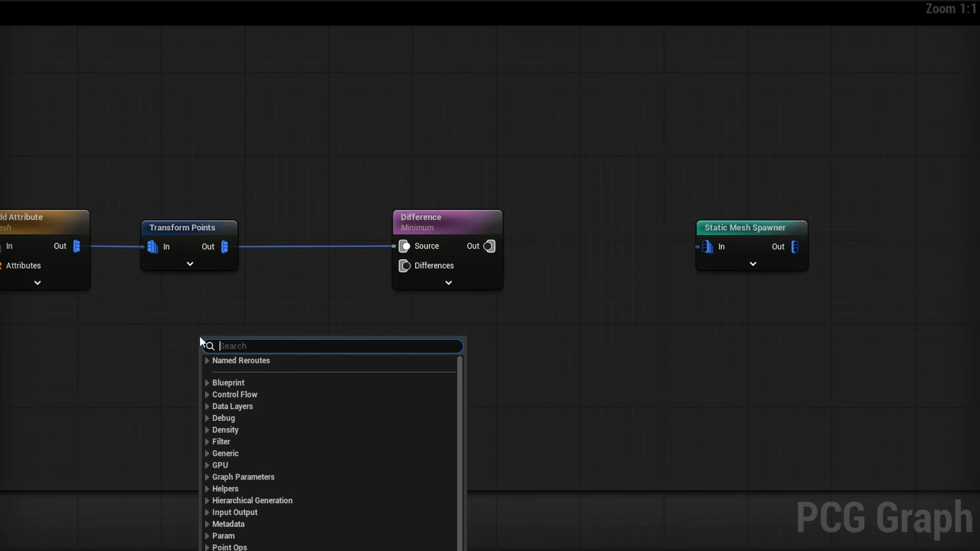
{"action": "type", "text": "ge"}
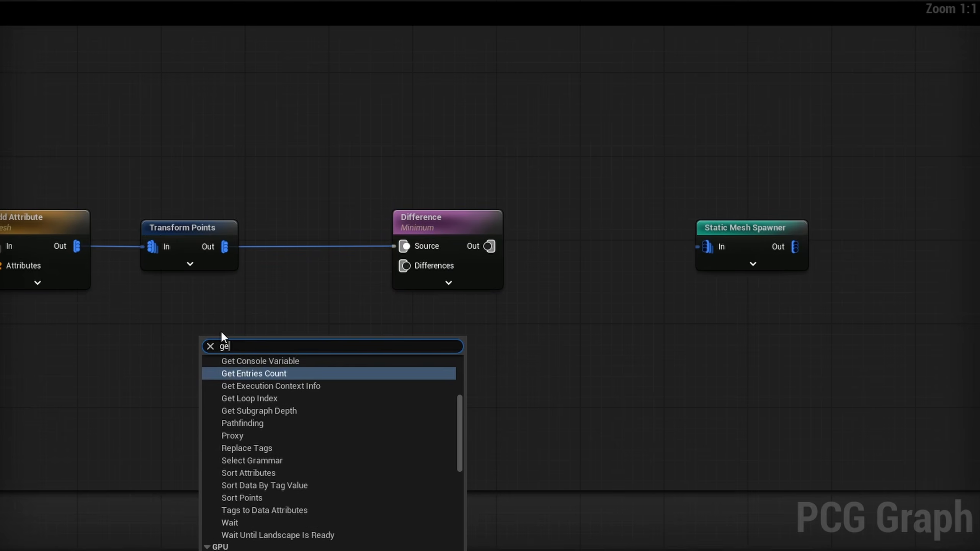
{"action": "type", "text": "t actor data"}
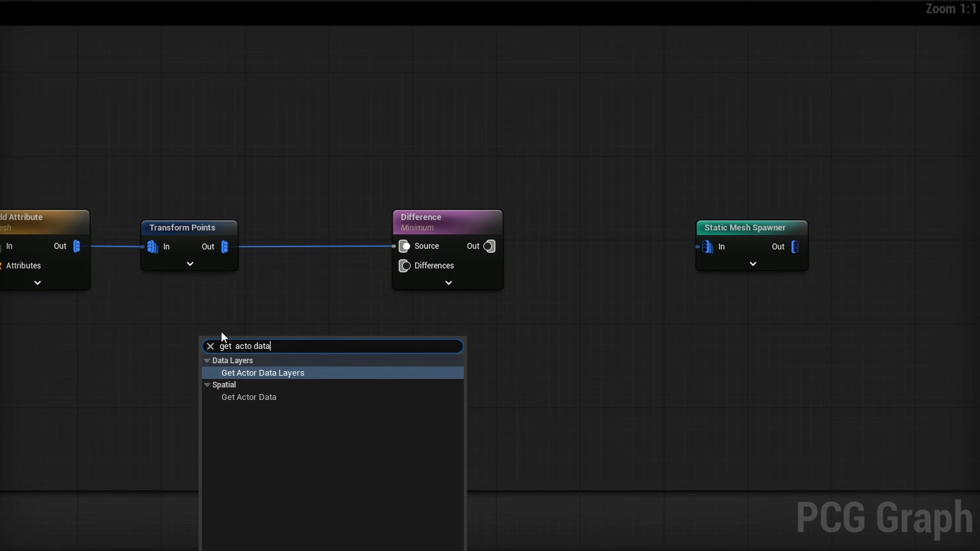
{"action": "key", "text": "Down"}
{"action": "key", "text": "Return"}
{"action": "left_click_drag", "start_coordinate": [222, 334], "coordinate": [259, 302]}
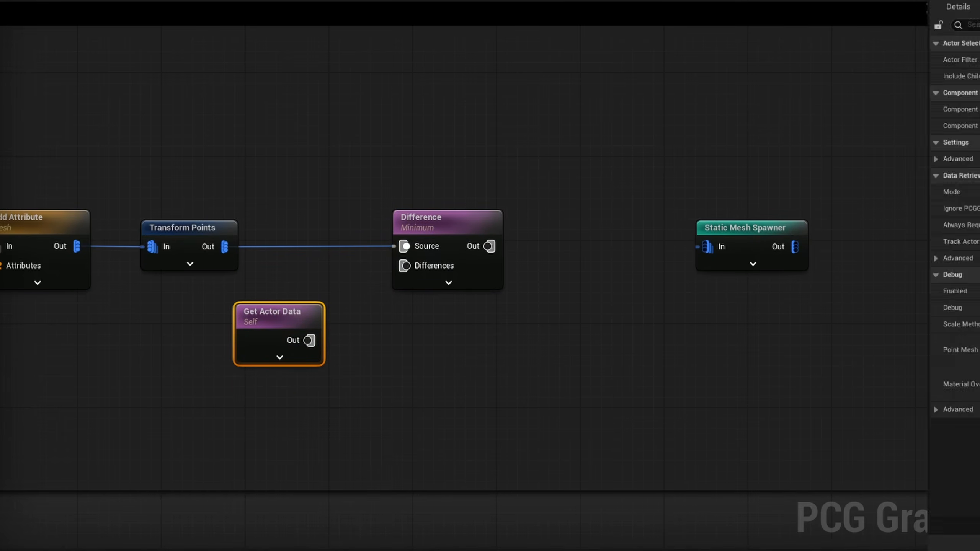
Set Get Actor Data to All World Actors, selected By Class TriggerBox with Select Multiple enabled, and change its data retrieval mode
{"action": "left_click", "coordinate": [834, 60]}
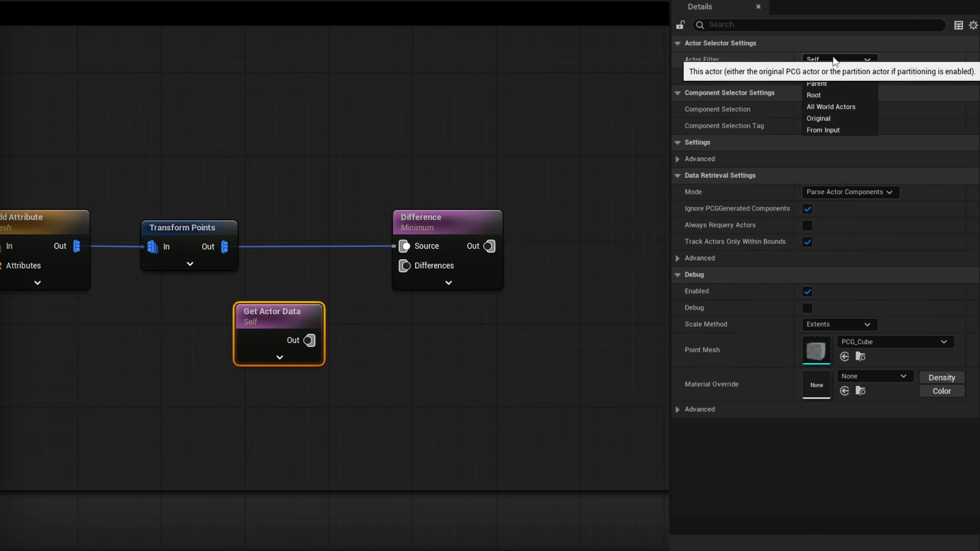
{"action": "left_click", "coordinate": [850, 105]}
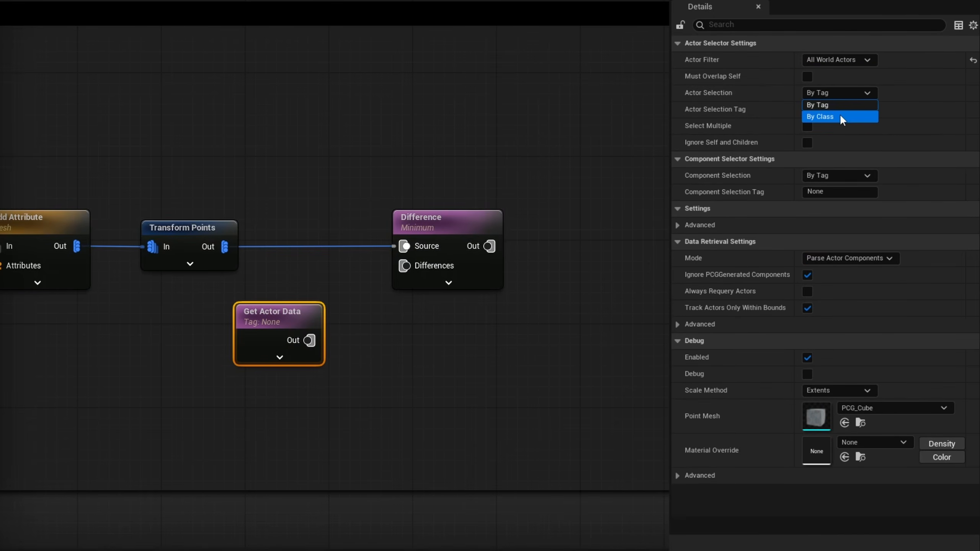
{"action": "left_click", "coordinate": [839, 114]}
{"action": "left_click", "coordinate": [838, 111]}
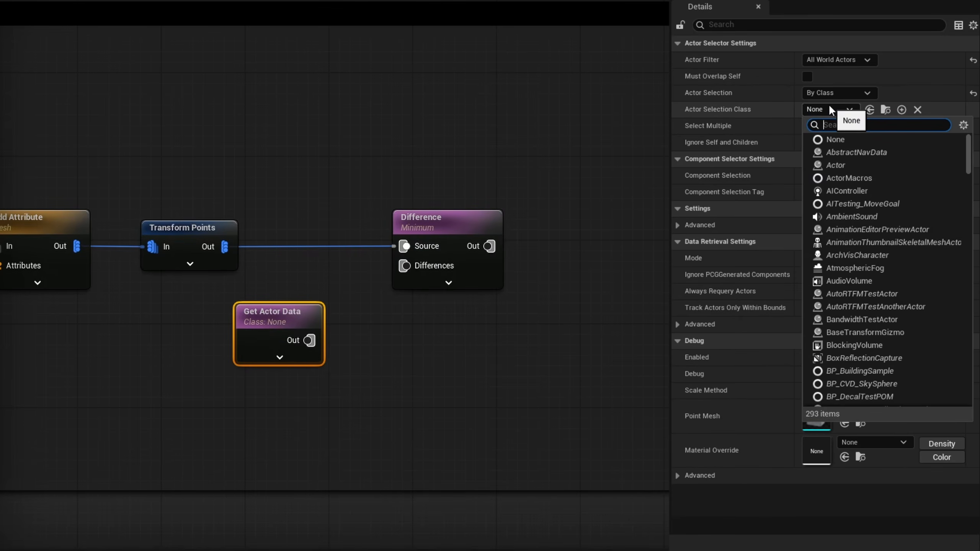
{"action": "type", "text": "trigger"}
{"action": "left_click", "coordinate": [840, 166]}
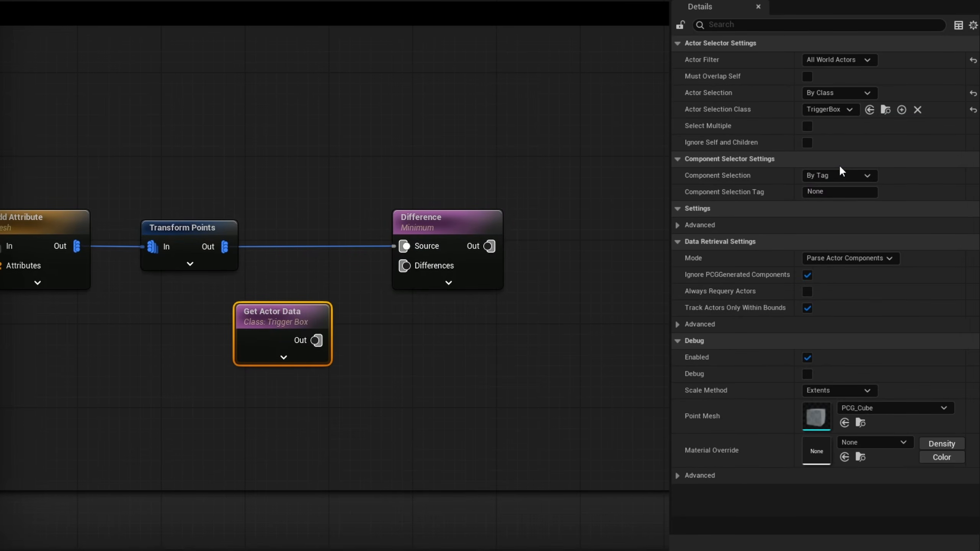
{"action": "left_click", "coordinate": [807, 126]}
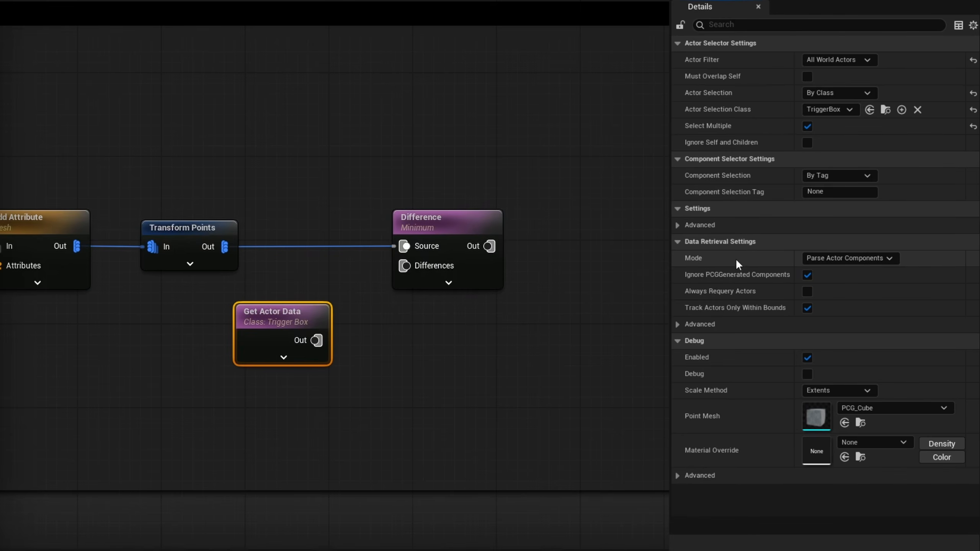
{"action": "left_click", "coordinate": [825, 259]}
{"action": "left_click", "coordinate": [836, 284]}
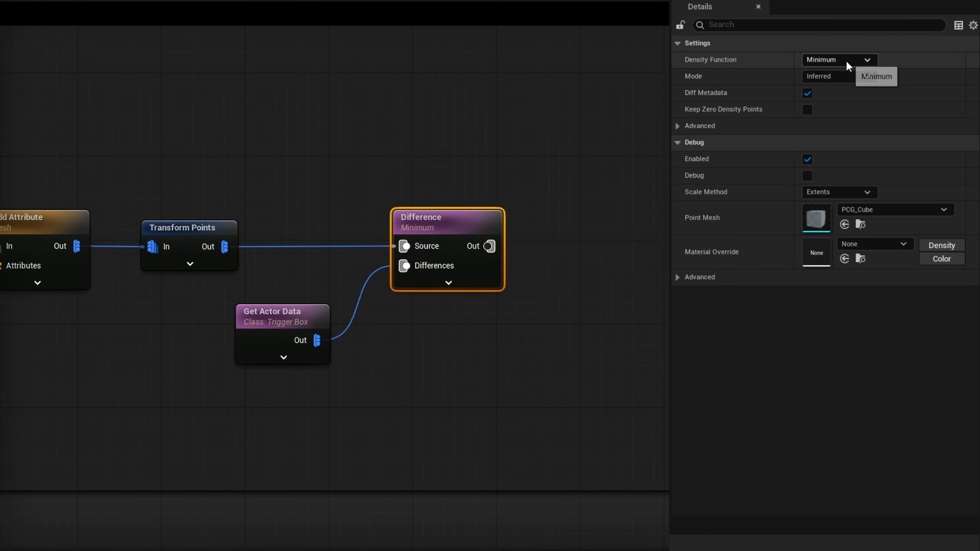
With Get Actor Data feeding Differences, set the Difference node's density function to Binary and connect its output to the Static Mesh Spawner
{"action": "left_click", "coordinate": [842, 95]}
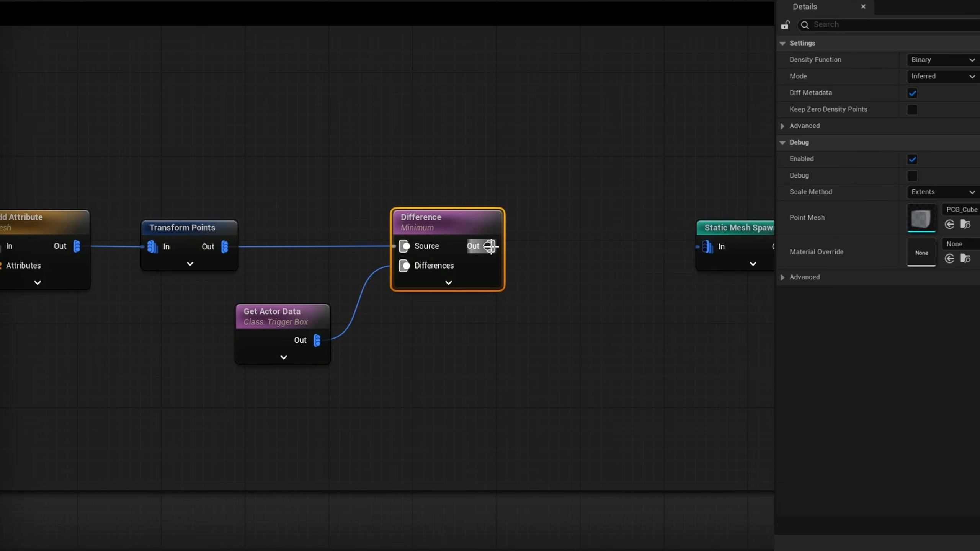
{"action": "left_click_drag", "start_coordinate": [714, 255], "coordinate": [716, 246]}
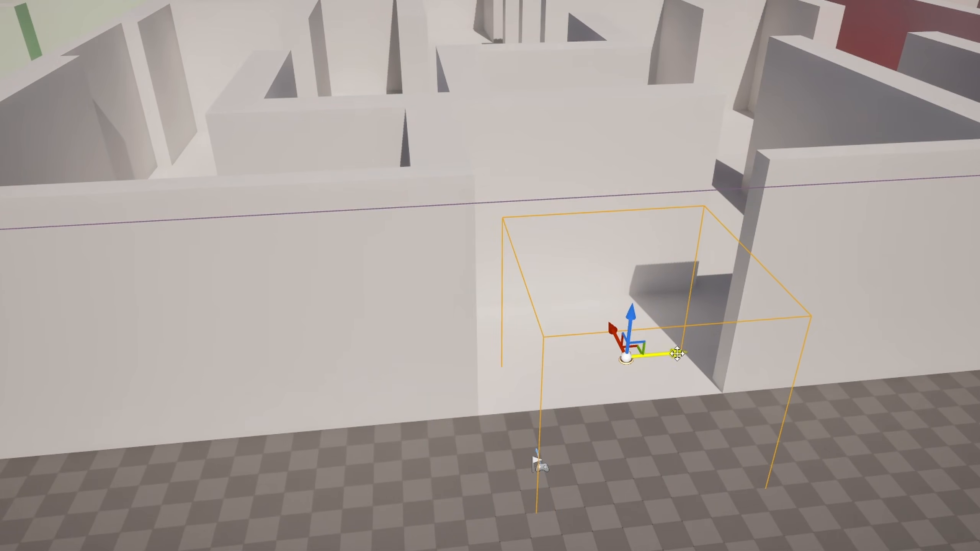
Inspect the outer wall around the Trigger Box and the maze as a whole in the viewport
{"action": "right_click_drag", "start_coordinate": [677, 353], "coordinate": [741, 239]}
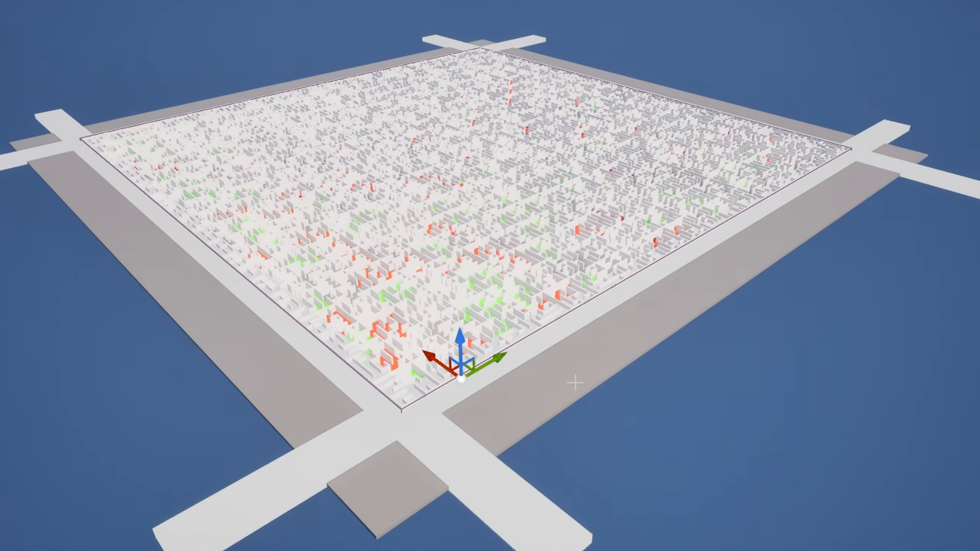
{"action": "right_click_drag", "start_coordinate": [476, 366], "coordinate": [402, 363]}
{"action": "key", "text": "f"}
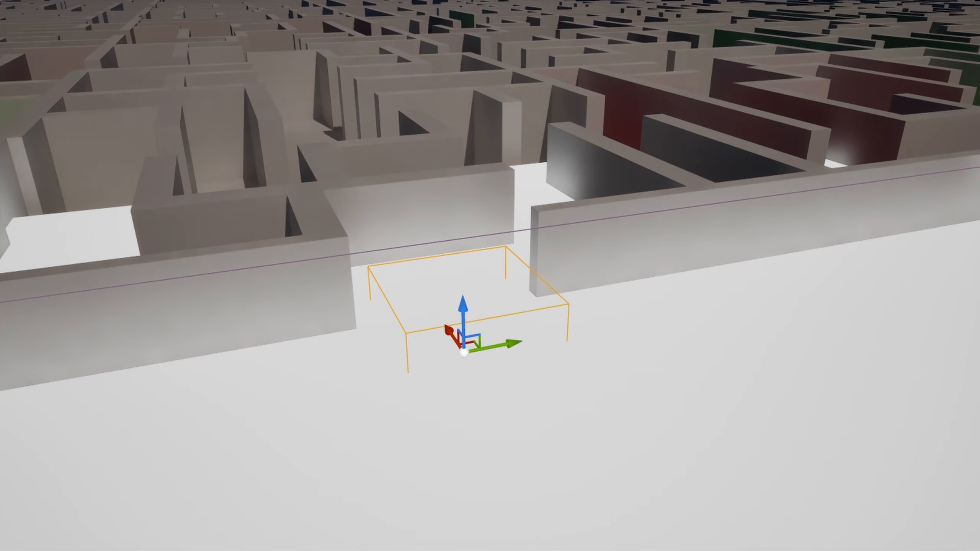
Shift the Get Actor Data, Difference and Static Mesh Spawner nodes further along and add a Bounds From Mesh node to Transform Points' output
{"action": "left_click_drag", "start_coordinate": [237, 136], "coordinate": [193, 216]}
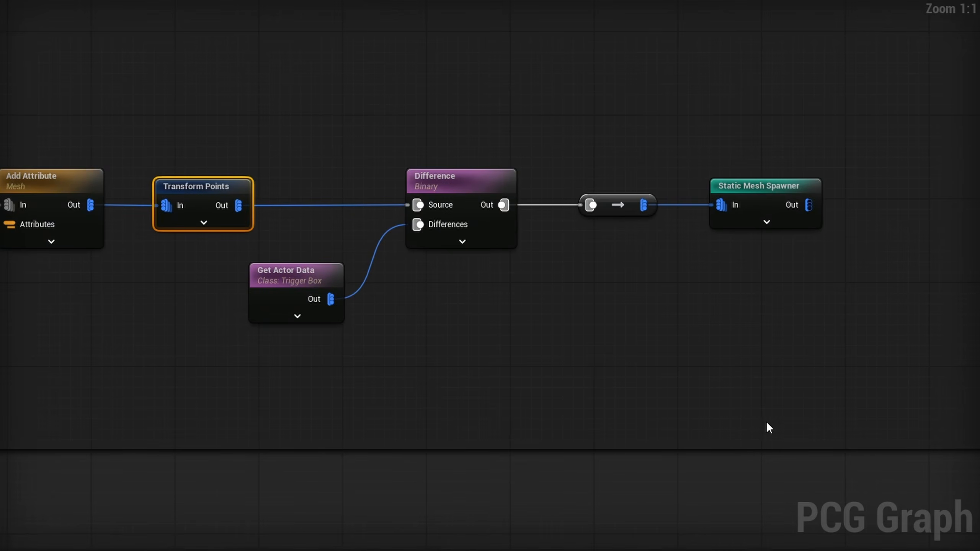
{"action": "left_click_drag", "start_coordinate": [611, 334], "coordinate": [332, 206]}
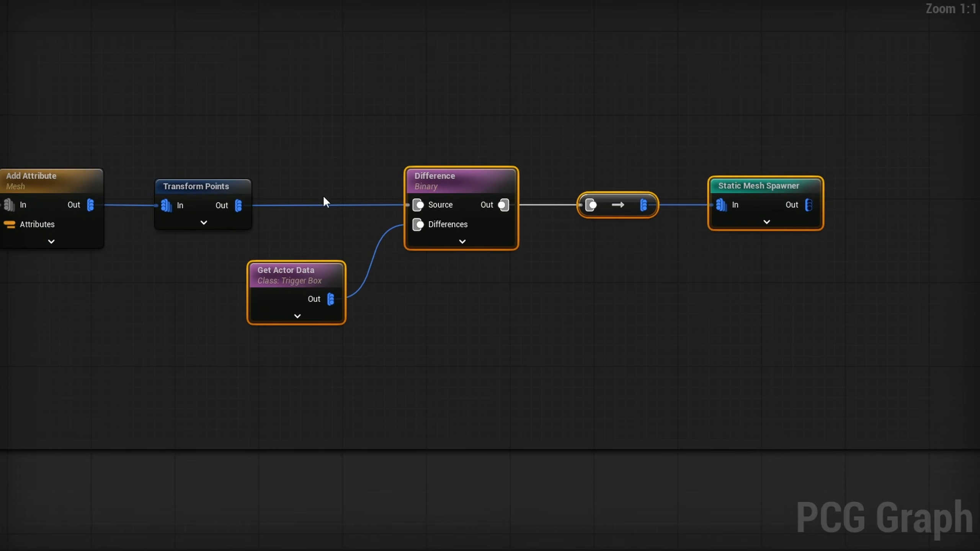
{"action": "left_click_drag", "start_coordinate": [461, 195], "coordinate": [643, 181]}
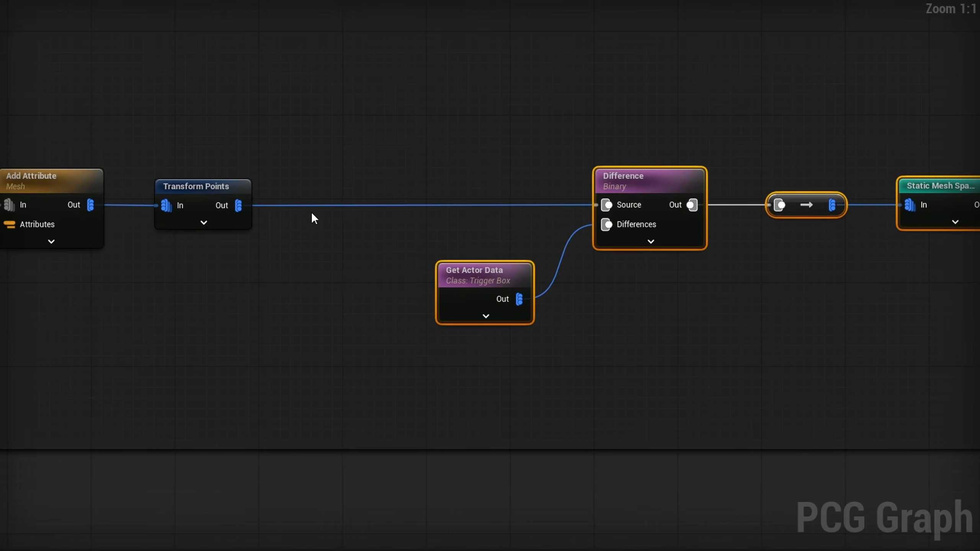
{"action": "left_click_drag", "start_coordinate": [258, 214], "coordinate": [324, 204]}
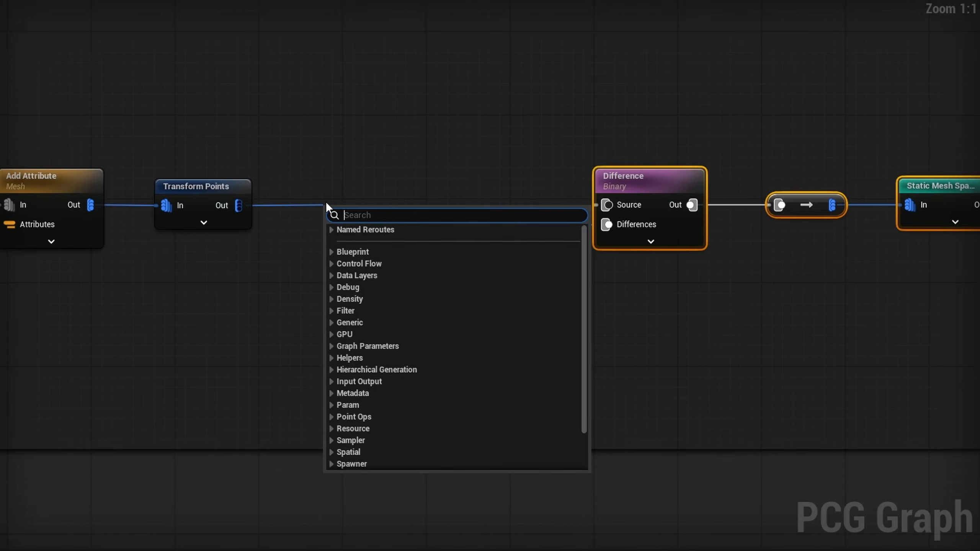
{"action": "type", "text": "bound"}
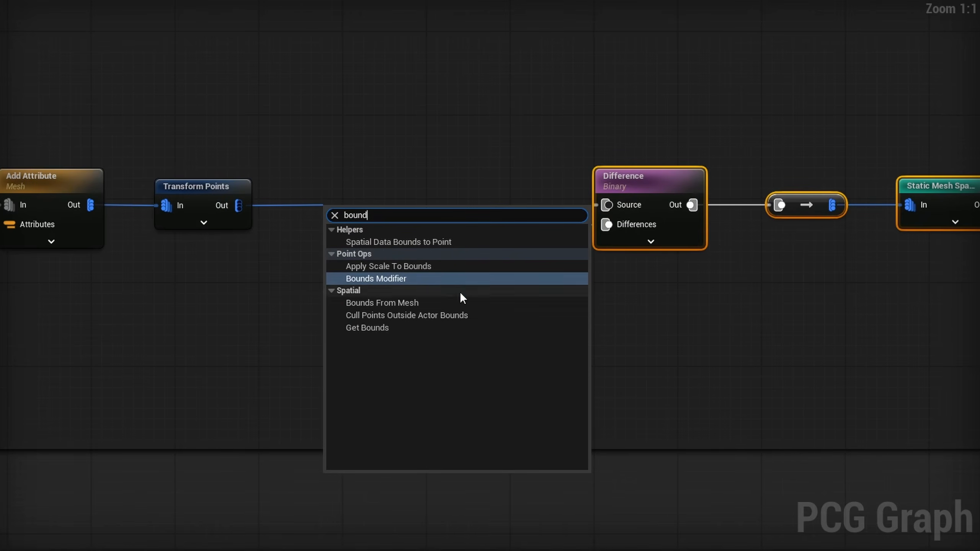
{"action": "left_click", "coordinate": [398, 305]}
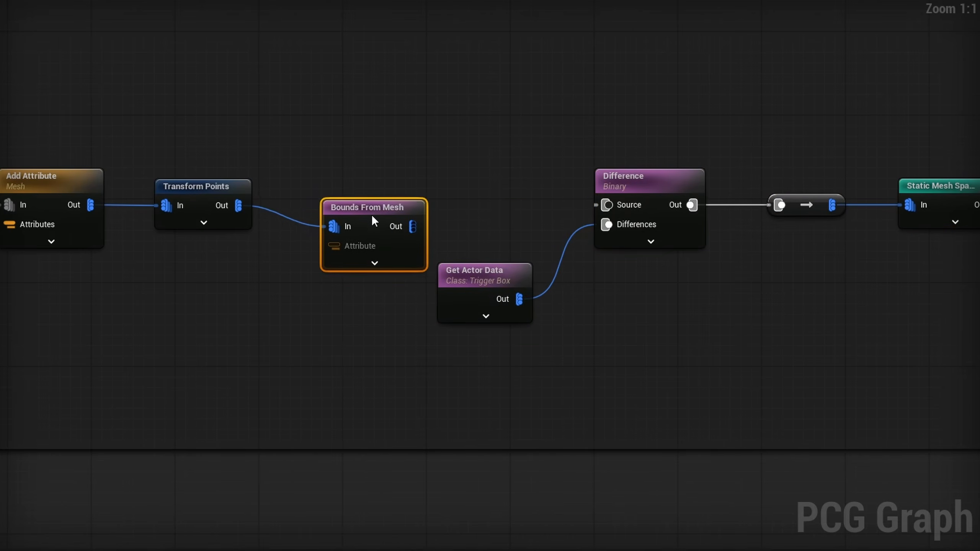
Connect a copy of the Wall Mesh parameter to Bounds From Mesh's Attribute input and link the node's output to Difference's Source
{"action": "right_click_drag", "start_coordinate": [203, 279], "coordinate": [486, 287]}
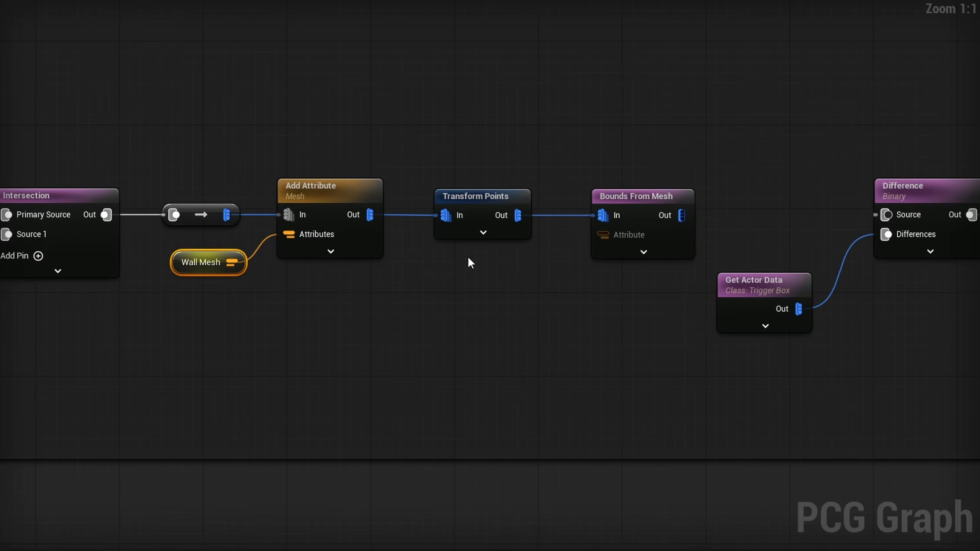
{"action": "left_click_drag", "start_coordinate": [525, 262], "coordinate": [602, 235]}
{"action": "right_click_drag", "start_coordinate": [635, 364], "coordinate": [339, 369]}
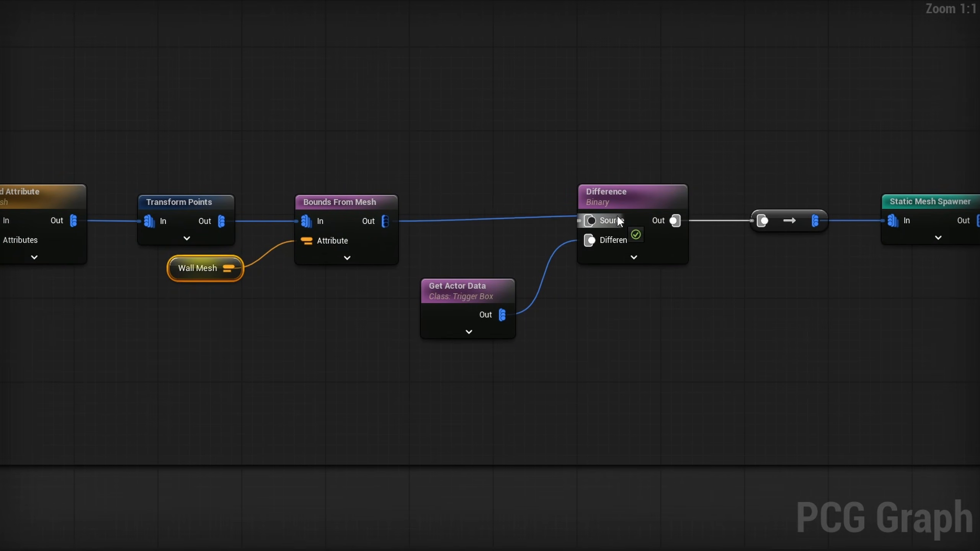
Check the exterior wall segments around the Trigger Box in the viewport
{"action": "right_click_drag", "start_coordinate": [809, 380], "coordinate": [702, 381]}
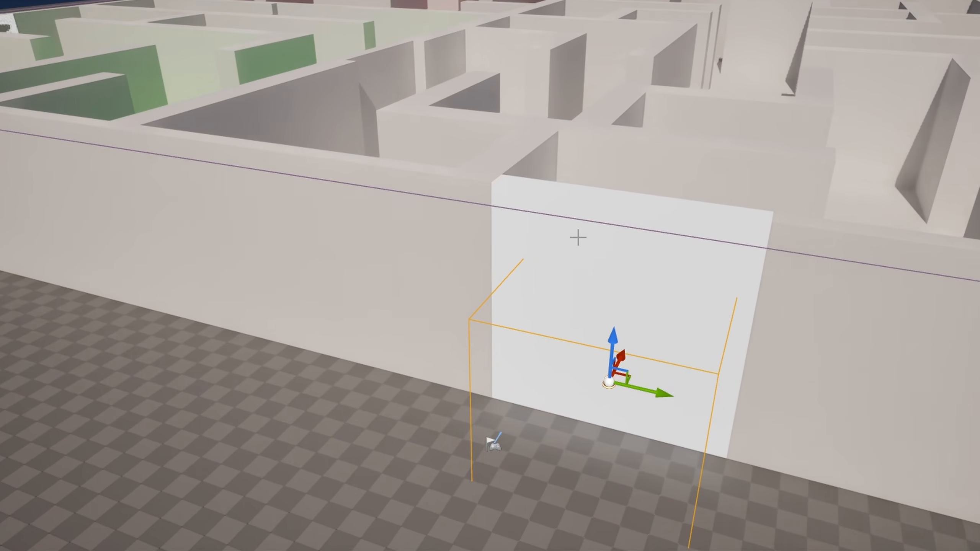
{"action": "right_click_drag", "start_coordinate": [578, 237], "coordinate": [640, 258]}
{"action": "key", "text": "s"}
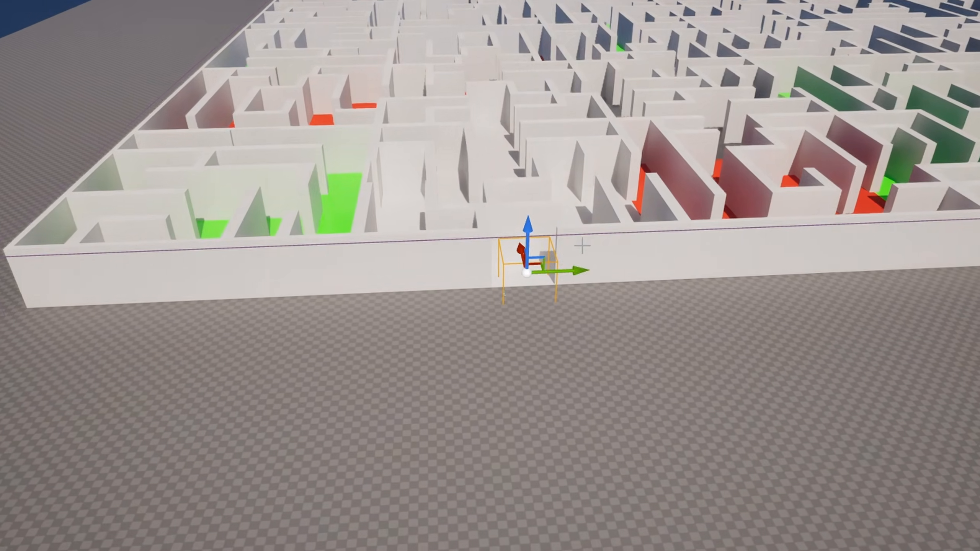
Copy the Get Actor Data, Difference and conversion nodes and paste them beside PCGLoop Copy LI in the upper node chain
{"action": "left_click_drag", "start_coordinate": [316, 280], "coordinate": [525, 283]}
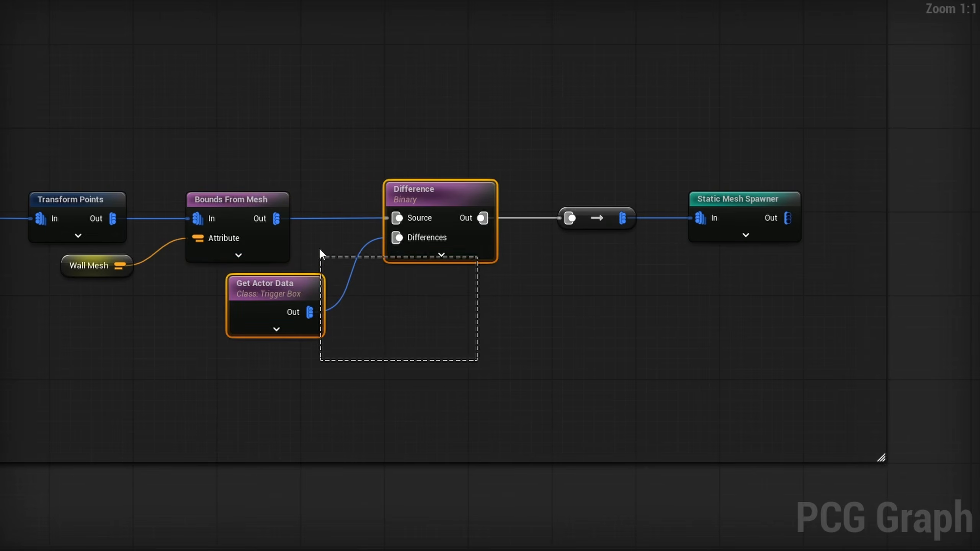
{"action": "scroll", "coordinate": [644, 281], "scroll_direction": "down", "scroll_amount": 5}
{"action": "right_click_drag", "start_coordinate": [636, 133], "coordinate": [914, 325]}
{"action": "right_click_drag", "start_coordinate": [736, 253], "coordinate": [406, 289]}
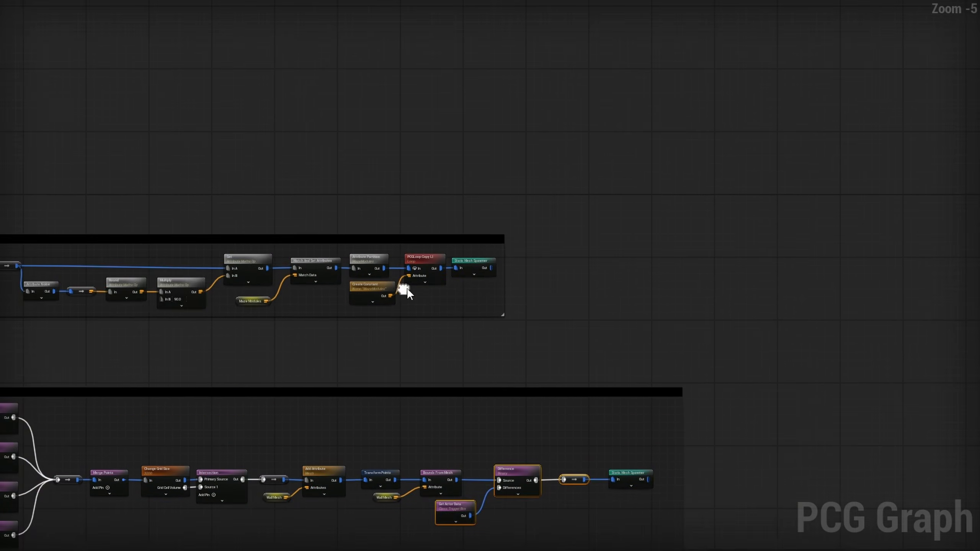
{"action": "scroll", "coordinate": [469, 265], "scroll_direction": "up", "scroll_amount": 5}
{"action": "right_click_drag", "start_coordinate": [397, 365], "coordinate": [348, 305]}
{"action": "key", "text": "ctrl+v"}
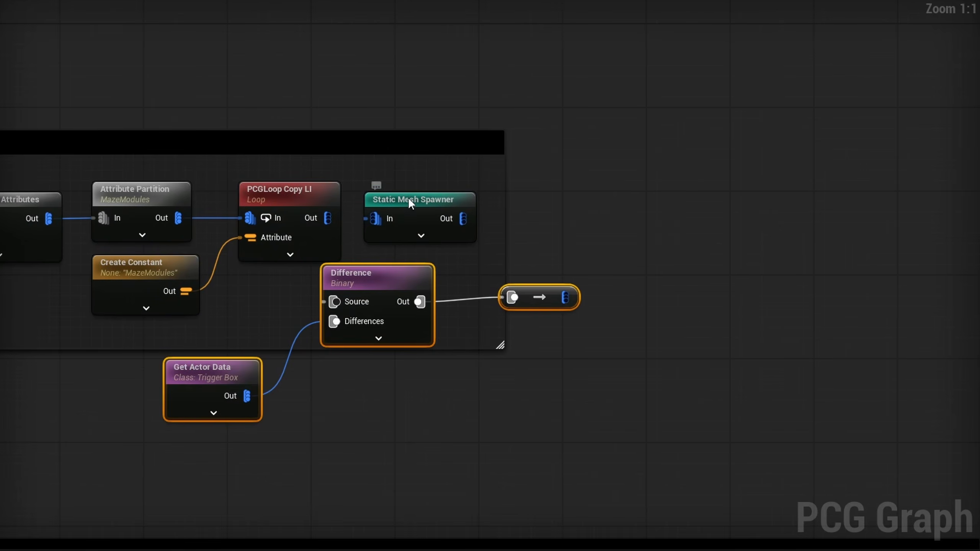
Route PCGLoop Copy LI's output through the pasted Difference node into the repositioned Static Mesh Spawner, and enlarge the comment box around them
{"action": "left_click_drag", "start_coordinate": [410, 199], "coordinate": [767, 210]}
{"action": "left_click_drag", "start_coordinate": [622, 262], "coordinate": [392, 294]}
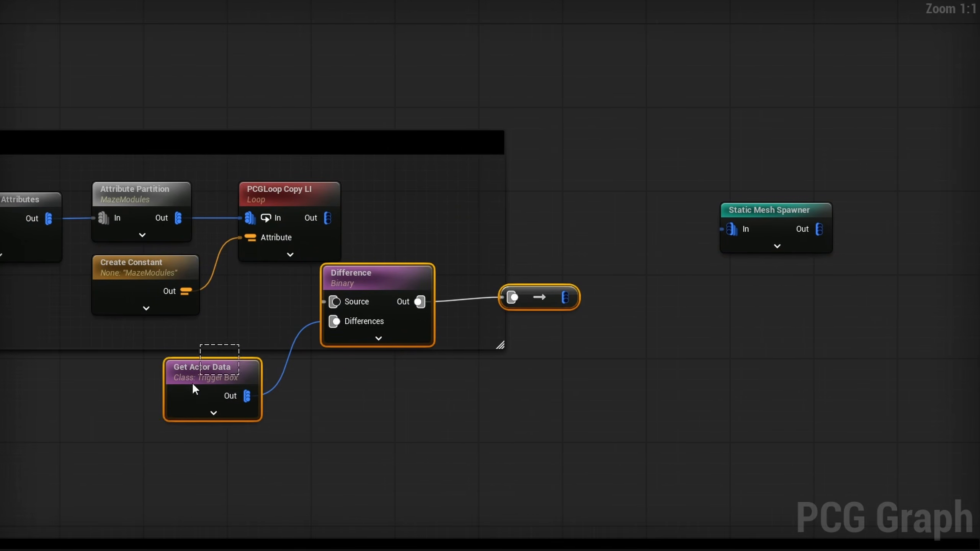
{"action": "left_click_drag", "start_coordinate": [194, 389], "coordinate": [269, 306]}
{"action": "left_click", "coordinate": [595, 228]}
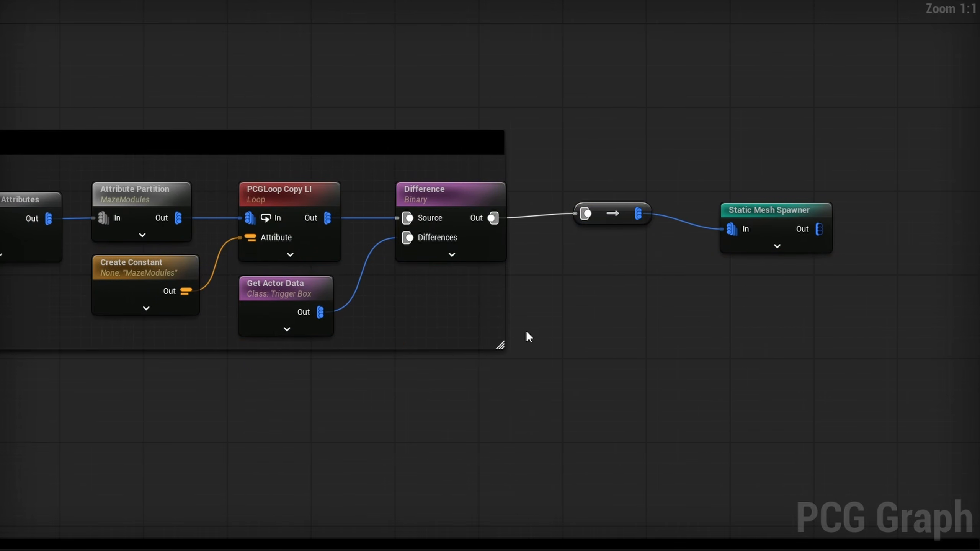
{"action": "left_click_drag", "start_coordinate": [507, 343], "coordinate": [833, 420]}
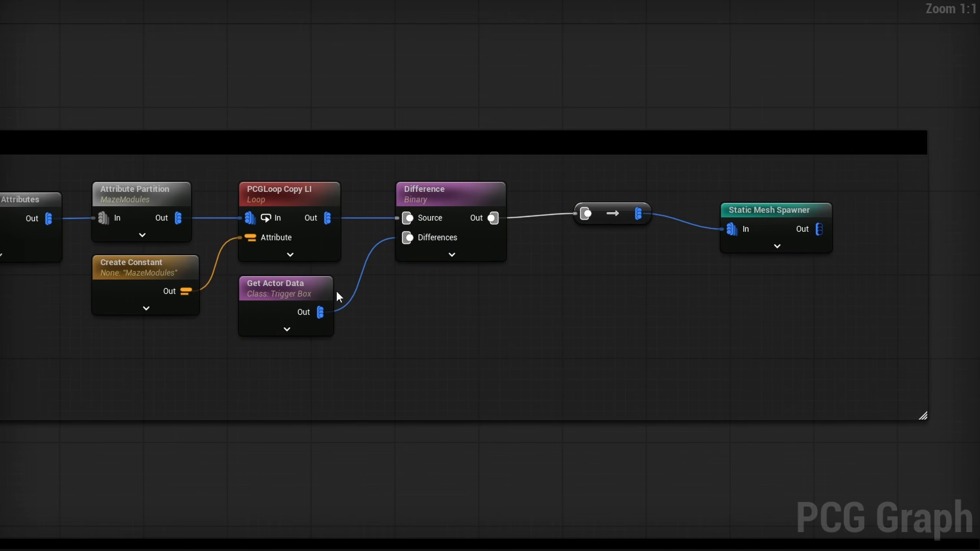
{"action": "left_click_drag", "start_coordinate": [842, 180], "coordinate": [464, 249]}
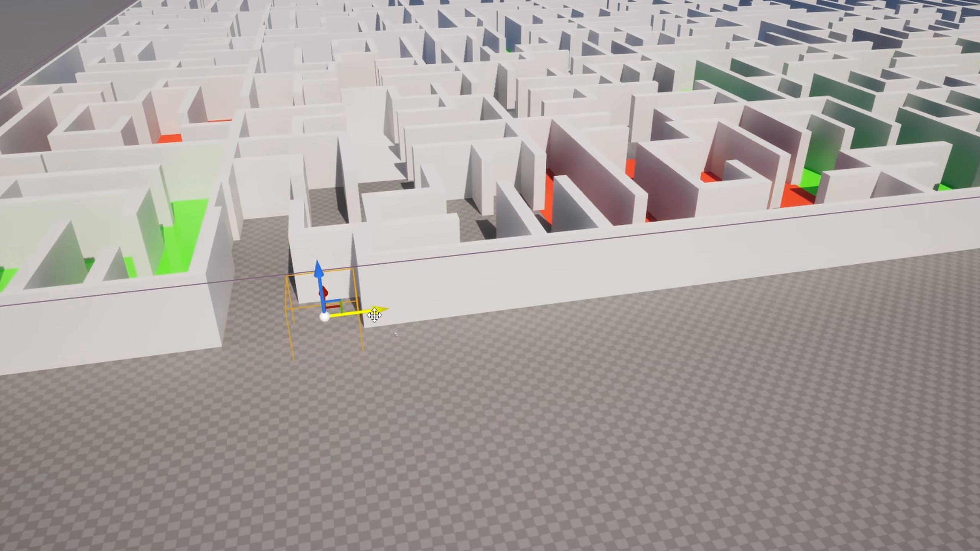
Move the Trigger Box along the outer wall towards the maze's corner and on into the maze's interior
{"action": "left_click_drag", "start_coordinate": [383, 309], "coordinate": [288, 315]}
{"action": "right_click_drag", "start_coordinate": [289, 316], "coordinate": [230, 332]}
{"action": "right_click_drag", "start_coordinate": [537, 336], "coordinate": [512, 324]}
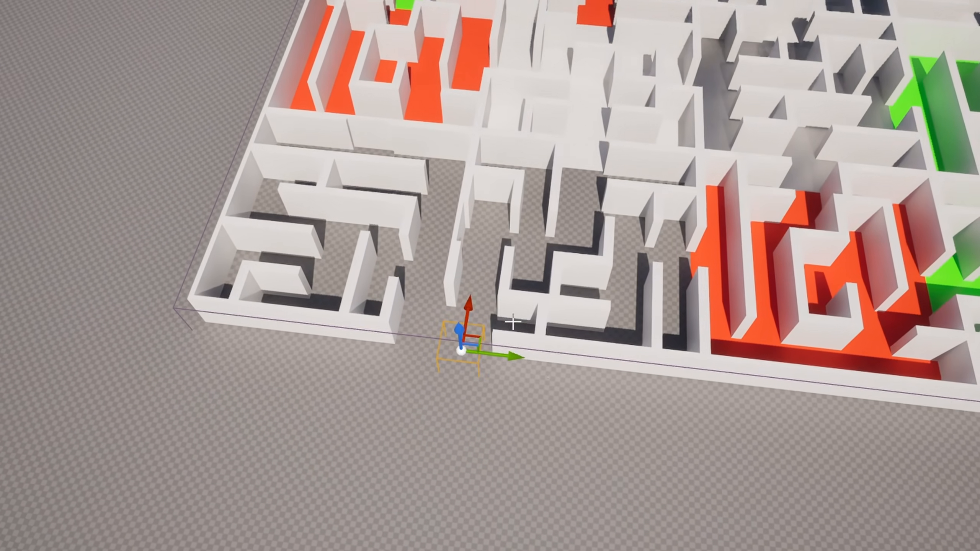
{"action": "left_click_drag", "start_coordinate": [701, 279], "coordinate": [754, 251]}
{"action": "key", "text": "s"}
{"action": "right_click_drag", "start_coordinate": [697, 291], "coordinate": [679, 265]}
Scale the Trigger Box up uniformly so it spans a large area of maze walls
{"action": "key", "text": "r"}
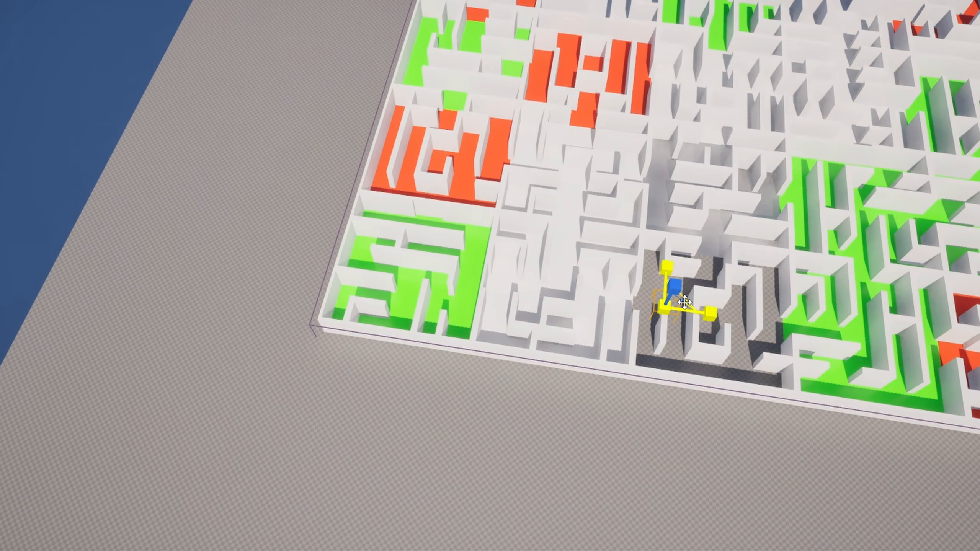
{"action": "left_click_drag", "start_coordinate": [683, 300], "coordinate": [729, 271]}
{"action": "key", "text": "s"}
{"action": "right_click_drag", "start_coordinate": [684, 300], "coordinate": [706, 247]}
Move the enlarged Trigger Box from the maze's outer edge deep into its interior
{"action": "key", "text": "w"}
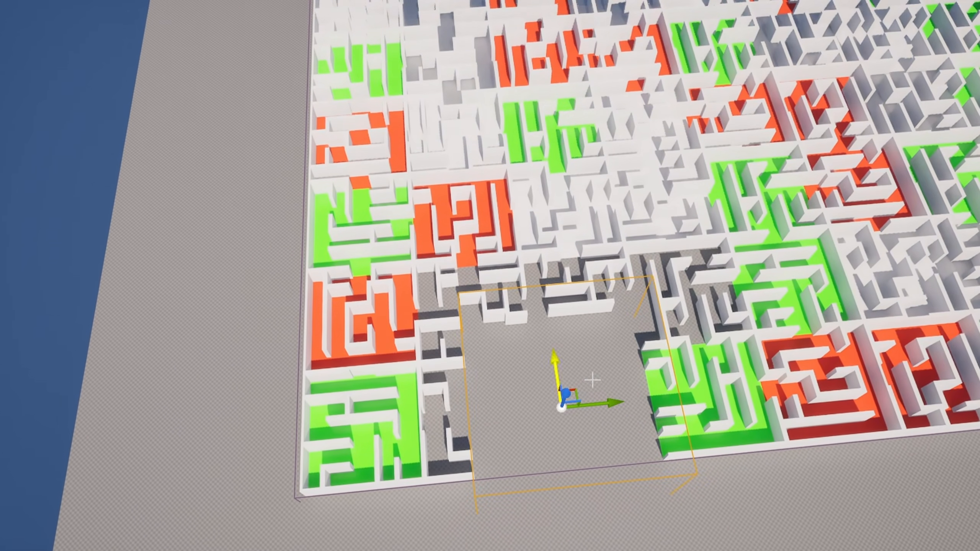
{"action": "left_click_drag", "start_coordinate": [576, 391], "coordinate": [798, 96]}
{"action": "key", "text": "s"}
{"action": "mouse_move", "coordinate": [571, 290]}
{"action": "right_mouse_down"}
{"action": "mouse_move", "coordinate": [579, 298]}
{"action": "mouse_move", "coordinate": [591, 287]}
{"action": "mouse_move", "coordinate": [571, 291]}
{"action": "right_mouse_up"}
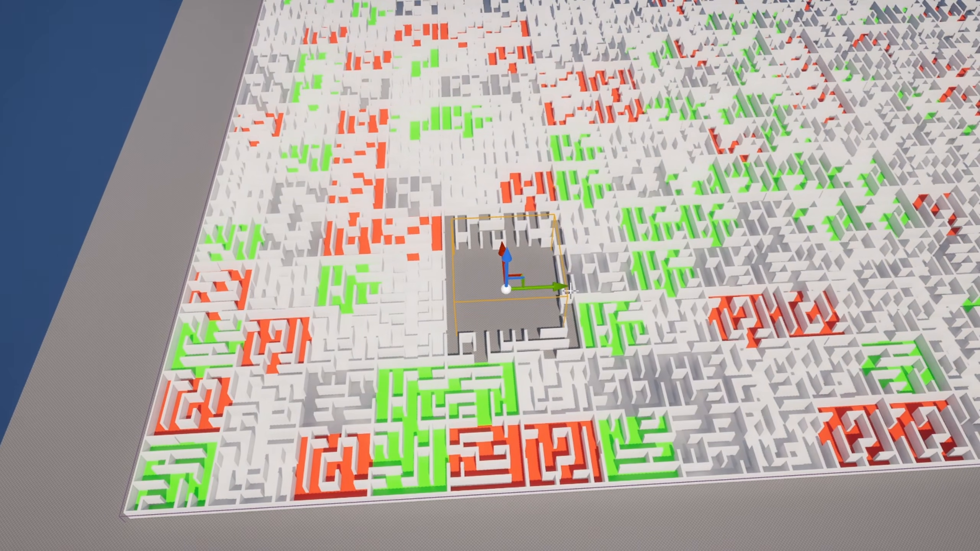
Move the enlarged Trigger Box sideways across the maze's interior and back, and position the small box on the outer wall as an entrance
{"action": "left_click_drag", "start_coordinate": [582, 285], "coordinate": [826, 268]}
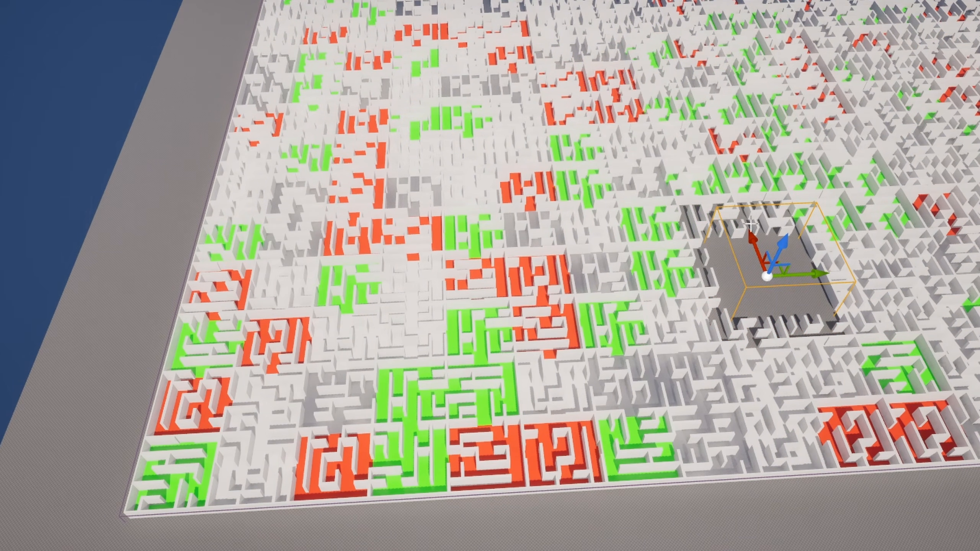
{"action": "left_click_drag", "start_coordinate": [811, 277], "coordinate": [511, 297]}
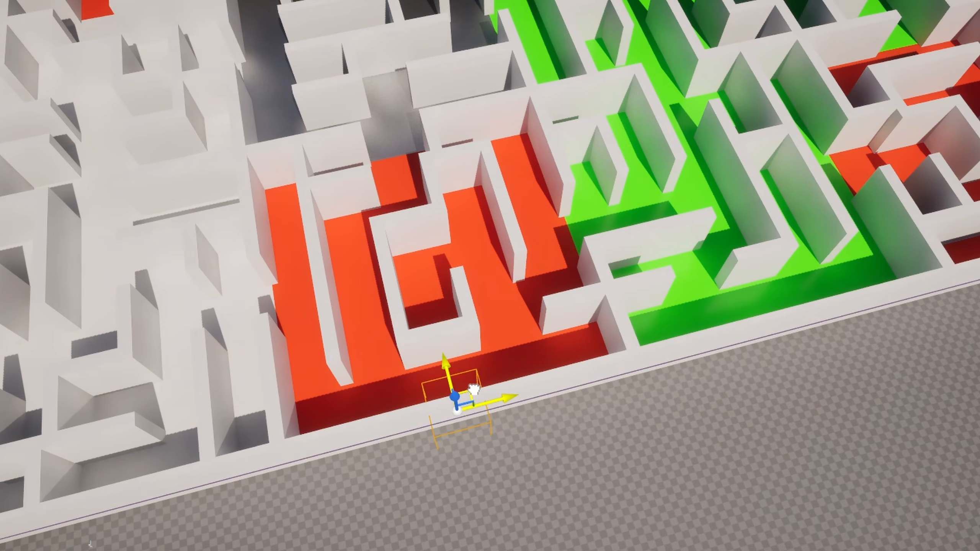
{"action": "left_click_drag", "start_coordinate": [474, 389], "coordinate": [476, 391]}
{"action": "right_click_drag", "start_coordinate": [626, 451], "coordinate": [497, 448]}
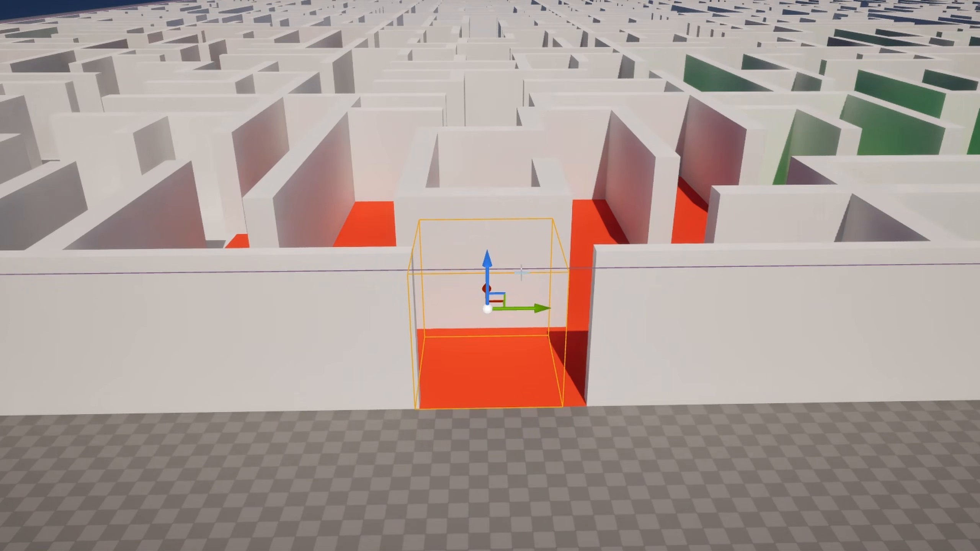
{"action": "right_click_drag", "start_coordinate": [521, 272], "coordinate": [540, 317]}
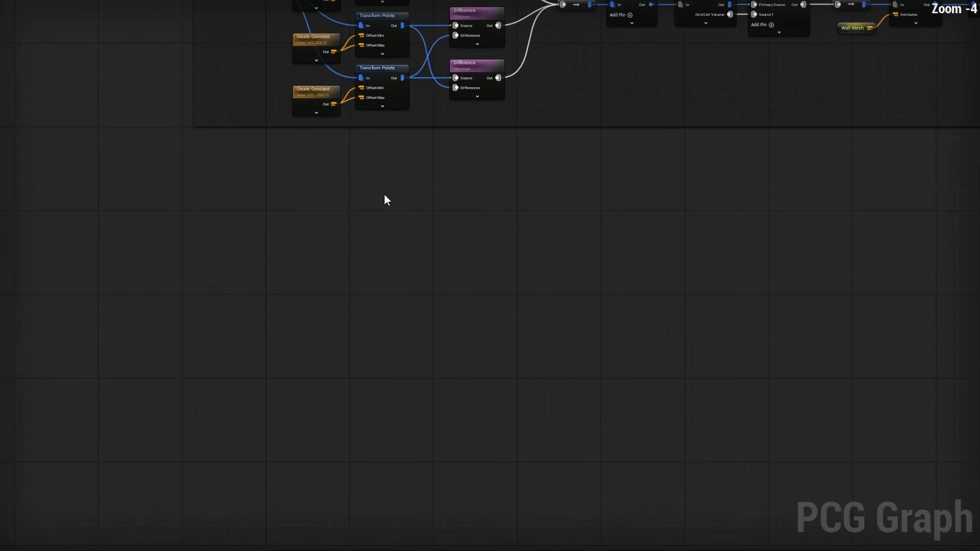
Add a PrePartitionGrid reroute in an empty area of the graph and copy the Trigger Box Get Actor Data node beneath it
{"action": "right_click_drag", "start_coordinate": [384, 193], "coordinate": [309, 130]}
{"action": "scroll", "coordinate": [210, 166], "scroll_direction": "up", "scroll_amount": 2}
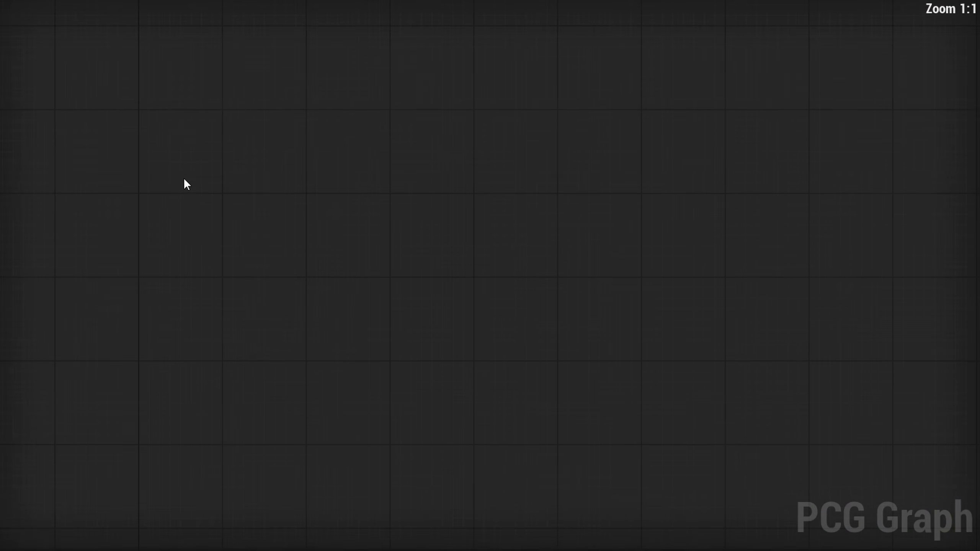
{"action": "right_click", "coordinate": [250, 190]}
{"action": "type", "text": "pre"}
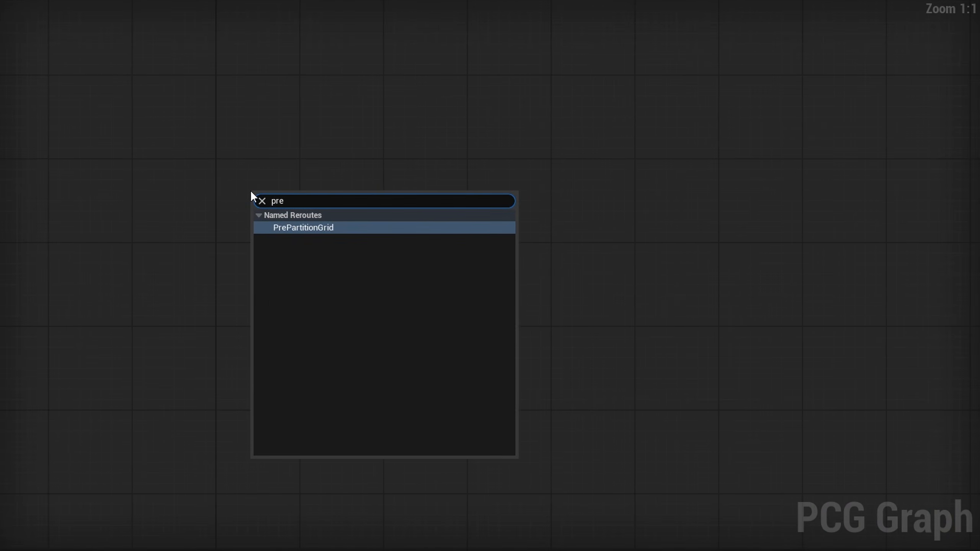
{"action": "key", "text": "Return"}
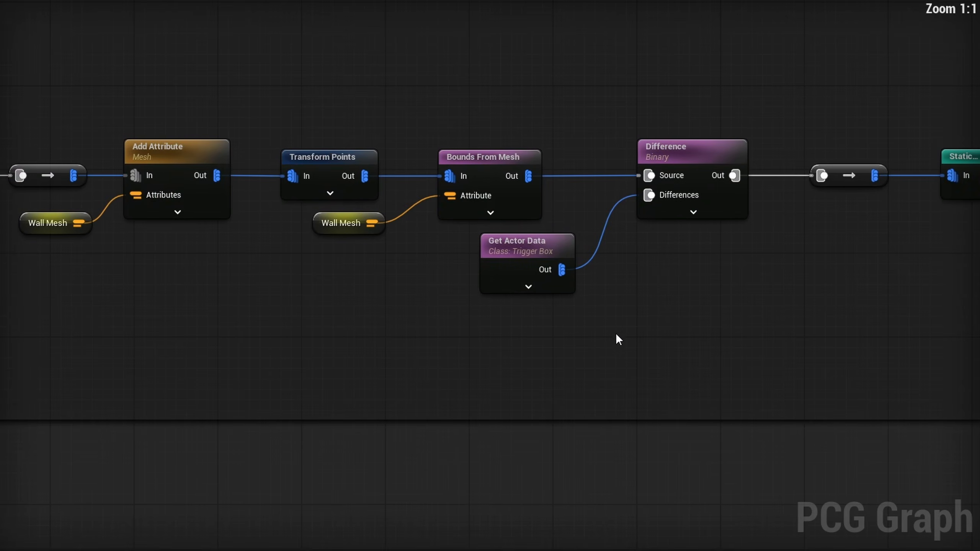
{"action": "left_click_drag", "start_coordinate": [464, 242], "coordinate": [465, 244]}
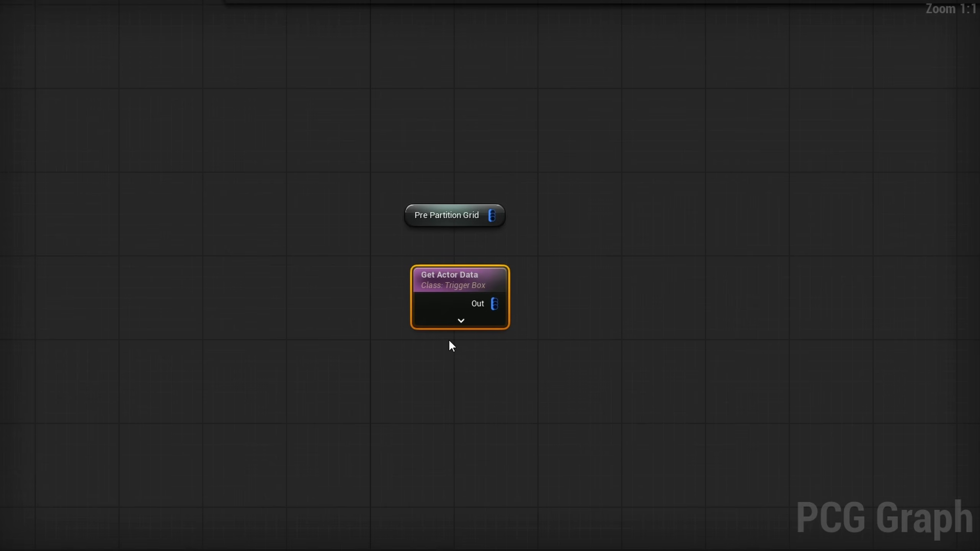
Add a Random Choice node fed by the copied Get Actor Data node's output
{"action": "right_click_drag", "start_coordinate": [449, 339], "coordinate": [404, 320]}
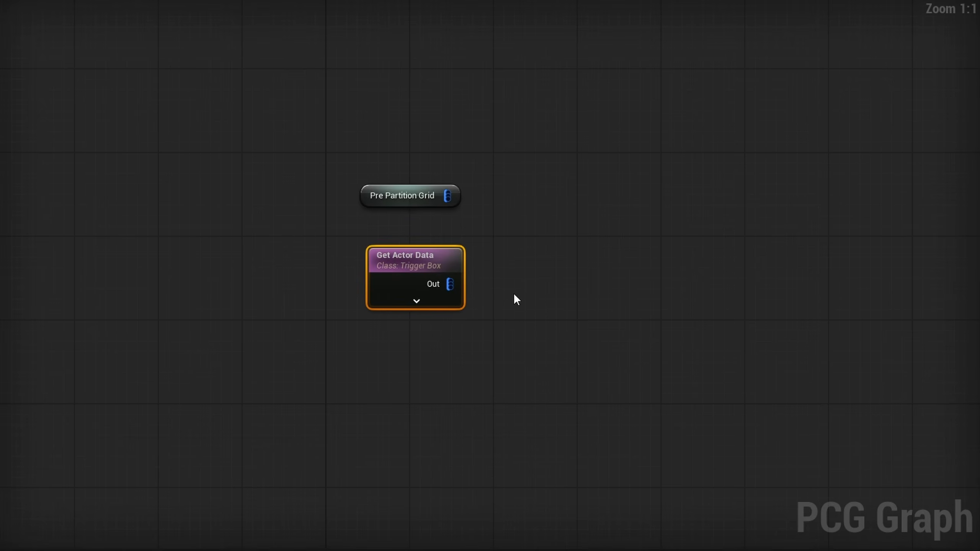
{"action": "left_click_drag", "start_coordinate": [544, 285], "coordinate": [545, 269]}
{"action": "type", "text": "ran"}
{"action": "key", "text": "Return"}
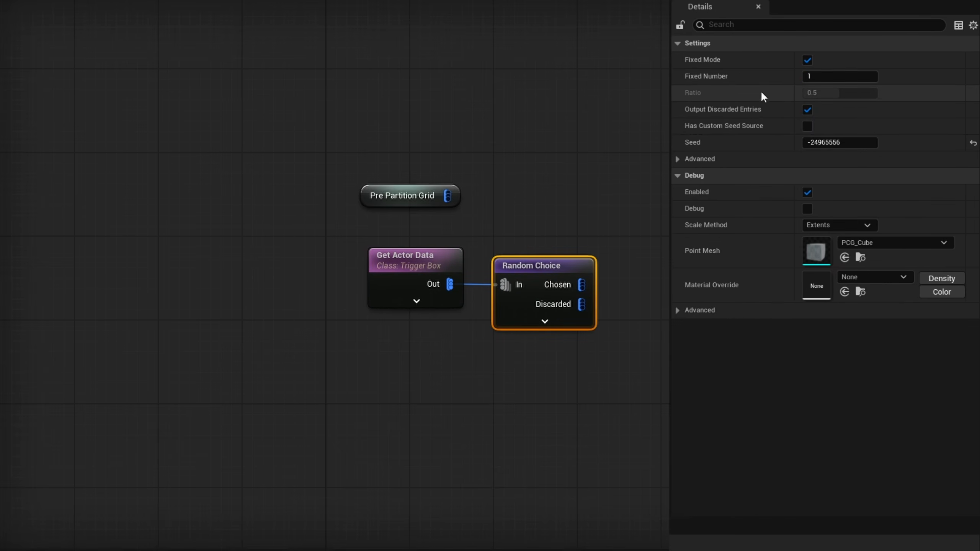
{"action": "left_click_drag", "start_coordinate": [588, 279], "coordinate": [679, 249]}
{"action": "left_click_drag", "start_coordinate": [578, 305], "coordinate": [642, 328]}
{"action": "left_click", "coordinate": [596, 254]}
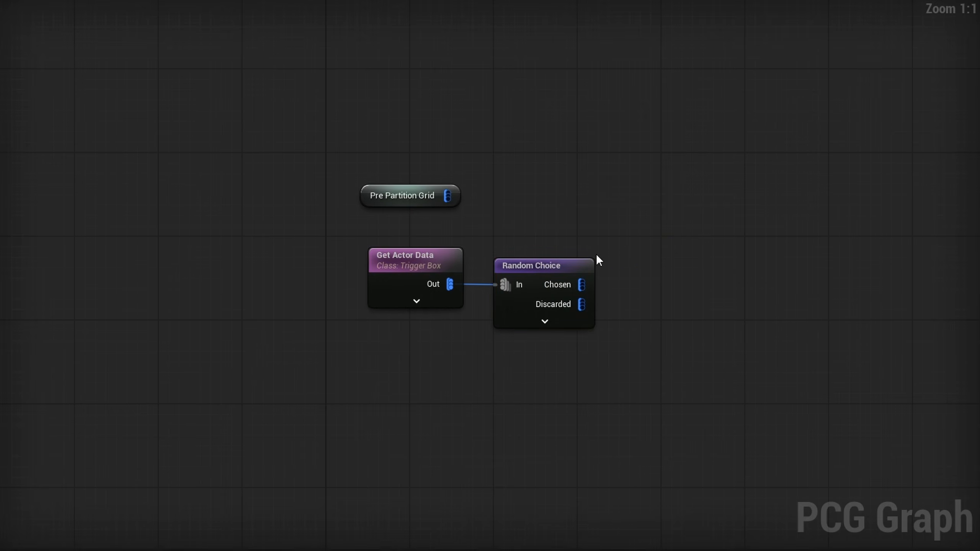
Add an Attribute Noise node fed by the Pre Partition Grid reroute
{"action": "left_click_drag", "start_coordinate": [448, 195], "coordinate": [610, 288]}
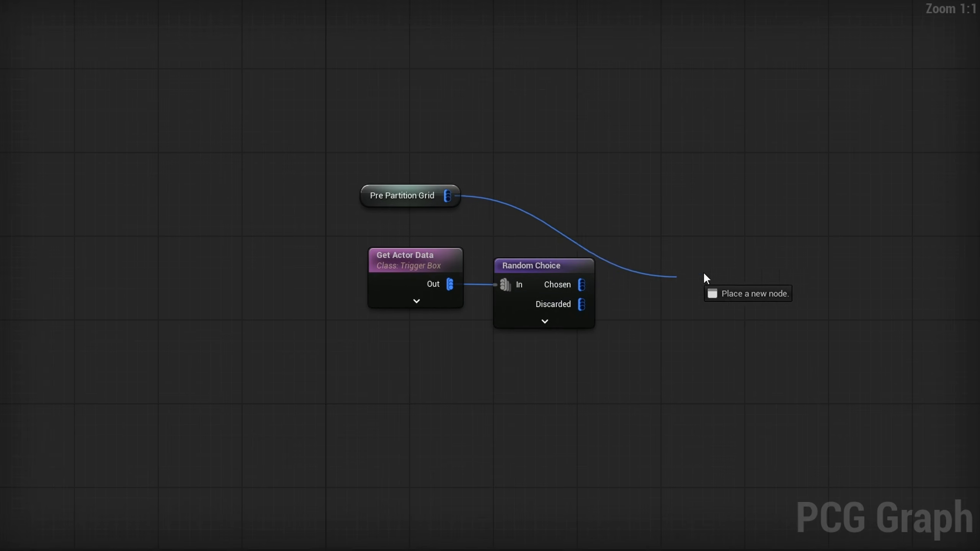
{"action": "mouse_move", "coordinate": [496, 195]}
{"action": "left_mouse_down"}
{"action": "mouse_move", "coordinate": [449, 197]}
{"action": "mouse_move", "coordinate": [509, 198]}
{"action": "left_mouse_up"}
{"action": "type", "text": "attribute noise"}
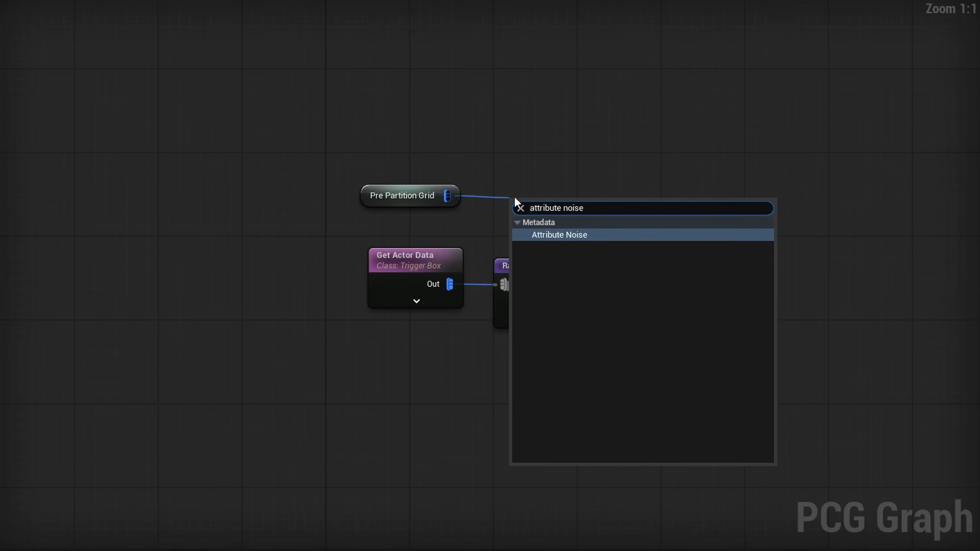
{"action": "key", "text": "Return"}
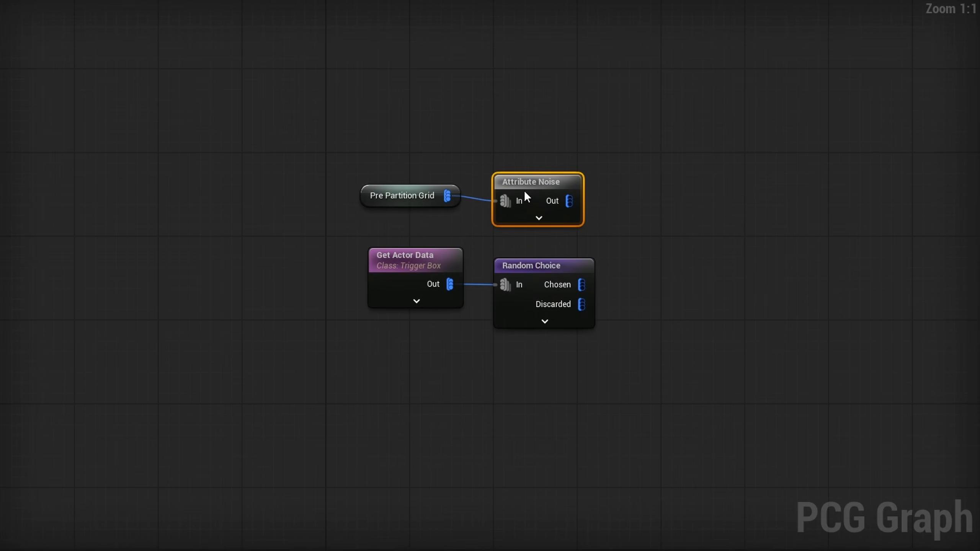
Set Attribute Noise's input source to $Density, output target to Random and Noise Max to 10
{"action": "left_click", "coordinate": [888, 59]}
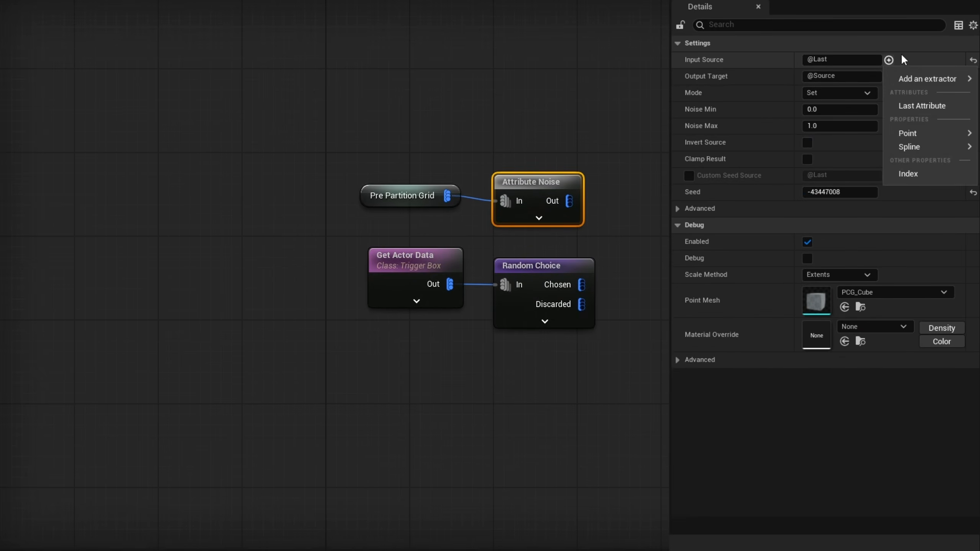
{"action": "mouse_move", "coordinate": [913, 136]}
{"action": "left_click", "coordinate": [795, 156]}
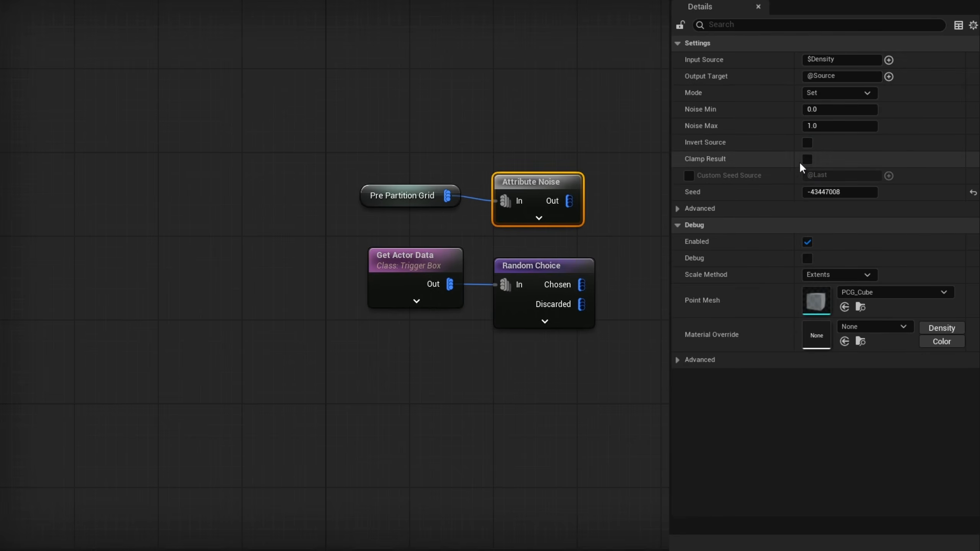
{"action": "left_click", "coordinate": [853, 76]}
{"action": "type", "text": "Random"}
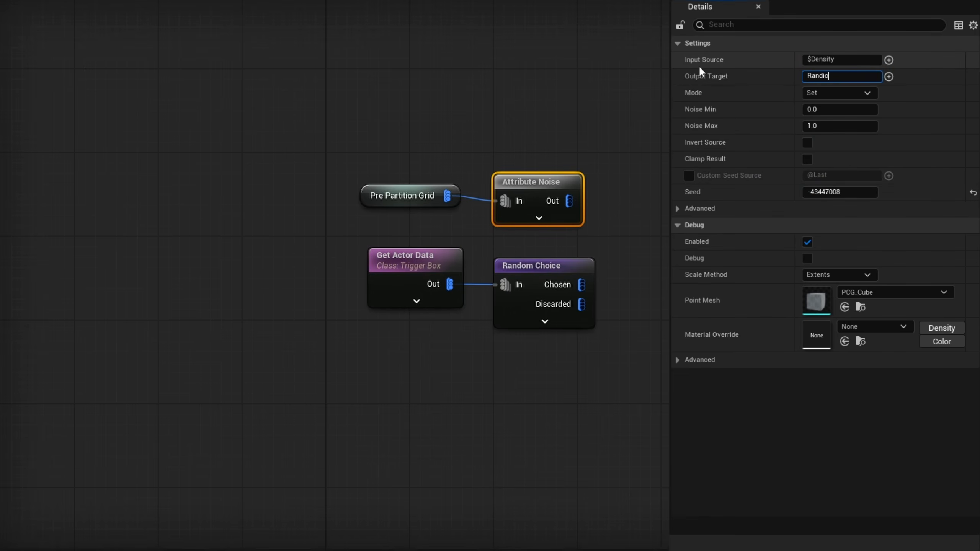
{"action": "key", "text": "Return"}
{"action": "left_click", "coordinate": [813, 130]}
{"action": "type", "text": "10"}
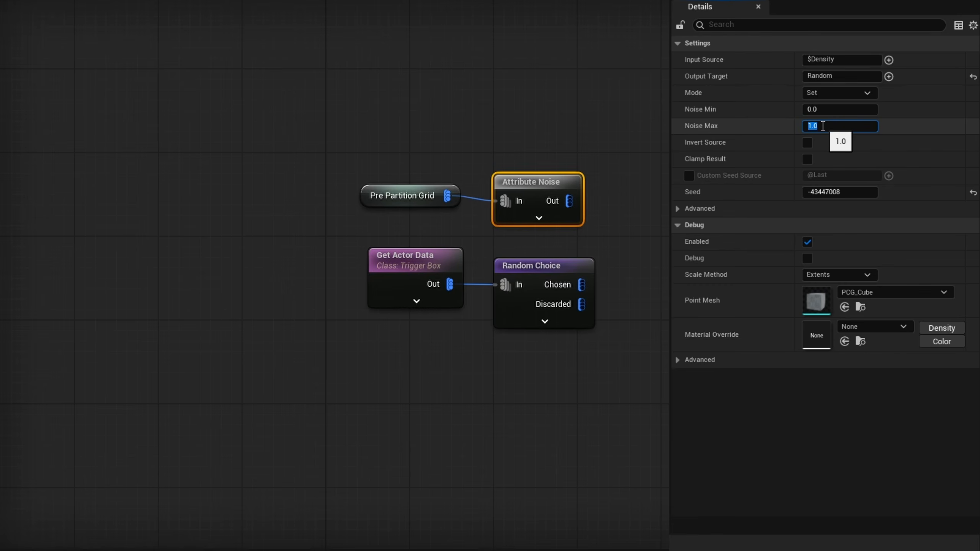
{"action": "key", "text": "Return"}
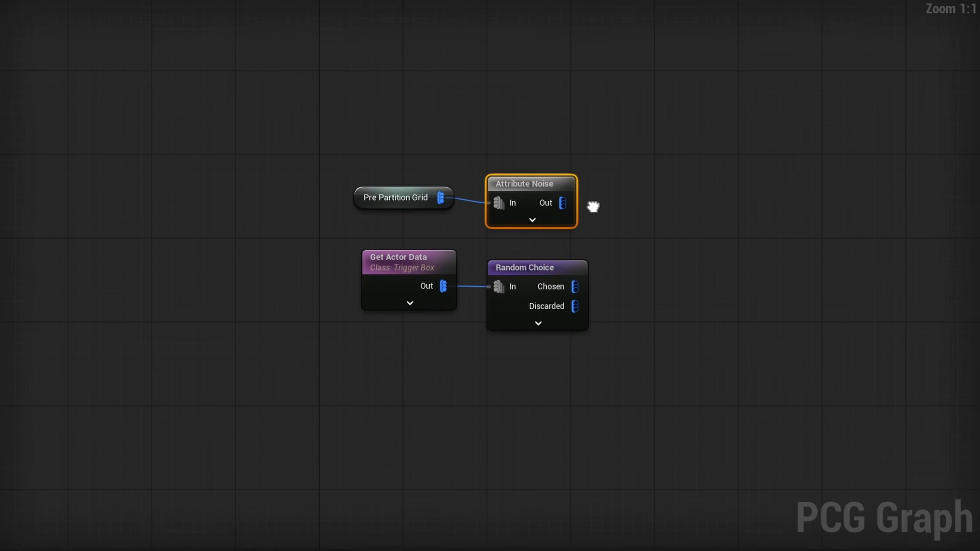
Add a Pathfinding node connected to Attribute Noise's output
{"action": "left_click_drag", "start_coordinate": [435, 201], "coordinate": [521, 268]}
{"action": "type", "text": "path"}
{"action": "key", "text": "Return"}
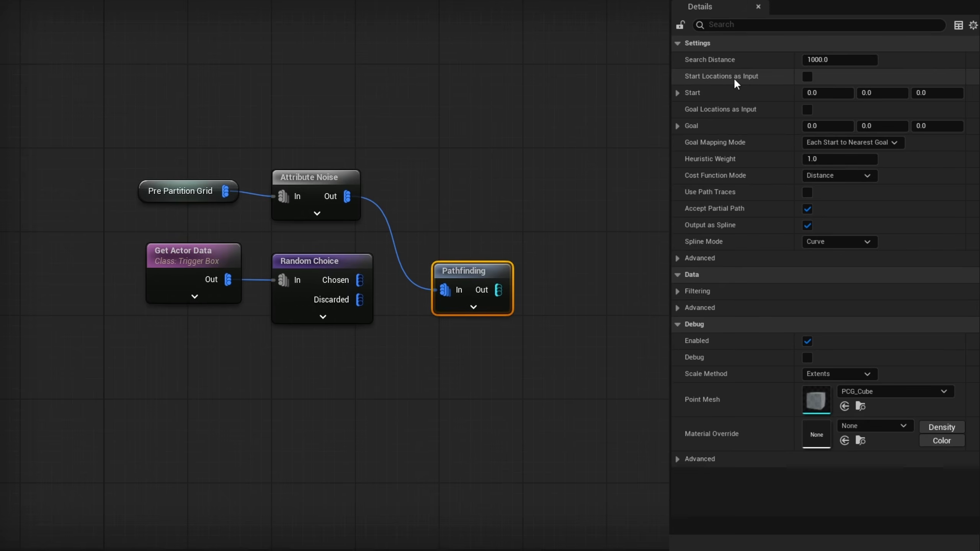
Enable start and goal locations as inputs on Pathfinding, connect Random Choice's Chosen to Start and Discarded to Goal, and align the node
{"action": "left_click", "coordinate": [811, 75]}
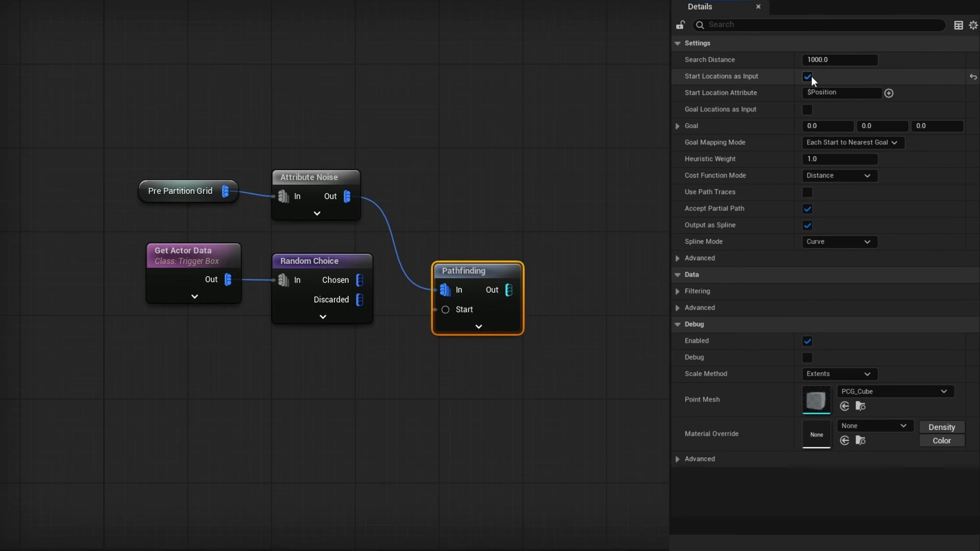
{"action": "left_click", "coordinate": [808, 111]}
{"action": "left_click_drag", "start_coordinate": [360, 280], "coordinate": [460, 321]}
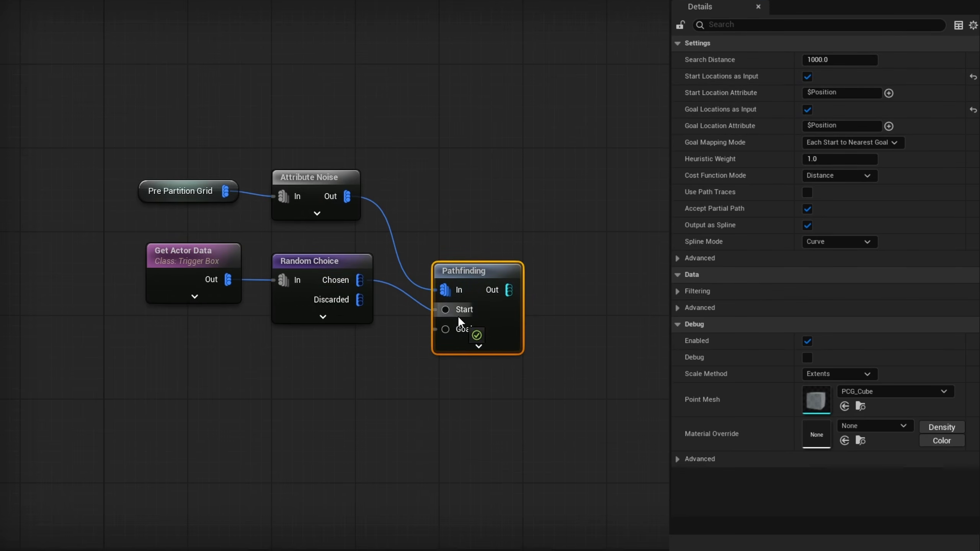
{"action": "left_click_drag", "start_coordinate": [360, 300], "coordinate": [463, 332]}
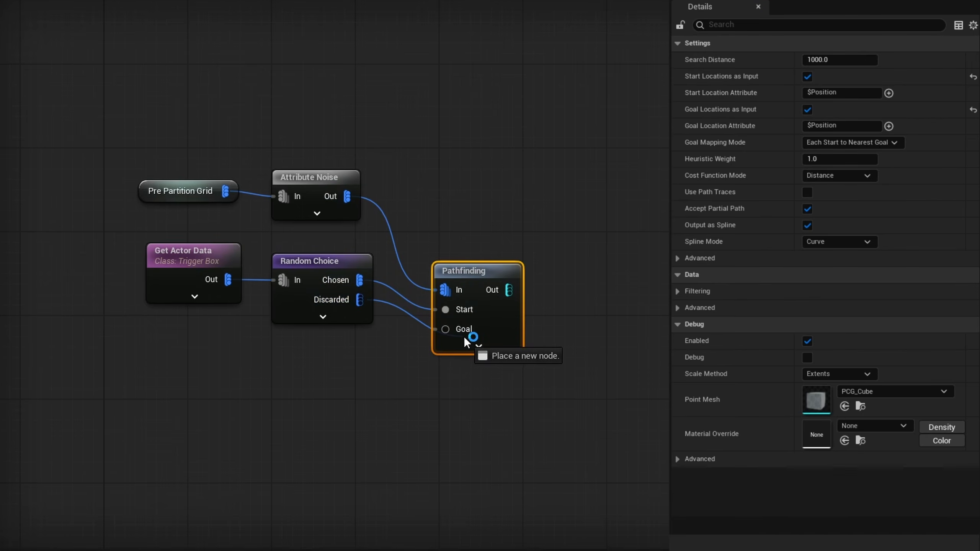
{"action": "key", "text": "q"}
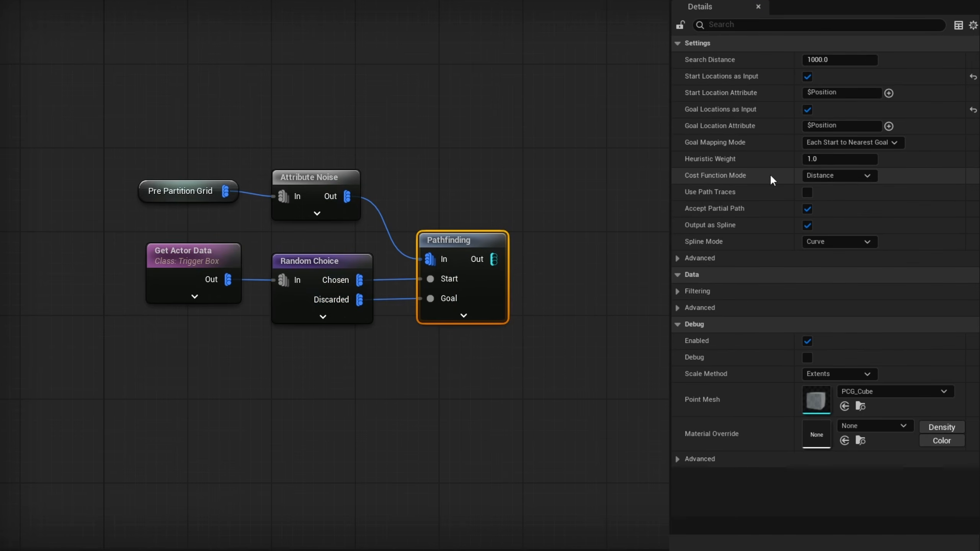
Set Pathfinding's cost function to Fitness Score with cost attribute Random, disallow partial paths, and set the spline mode to Linear
{"action": "left_click", "coordinate": [838, 176]}
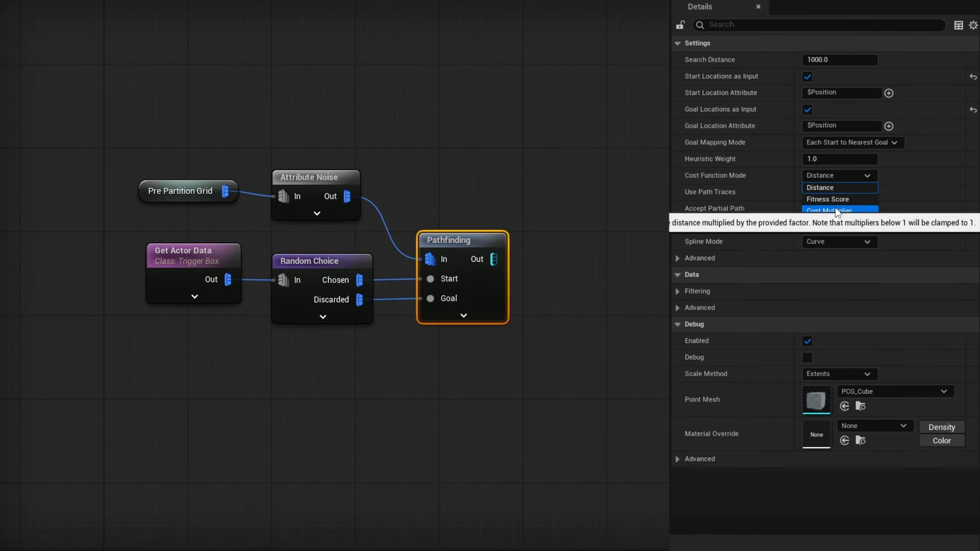
{"action": "left_click", "coordinate": [830, 199]}
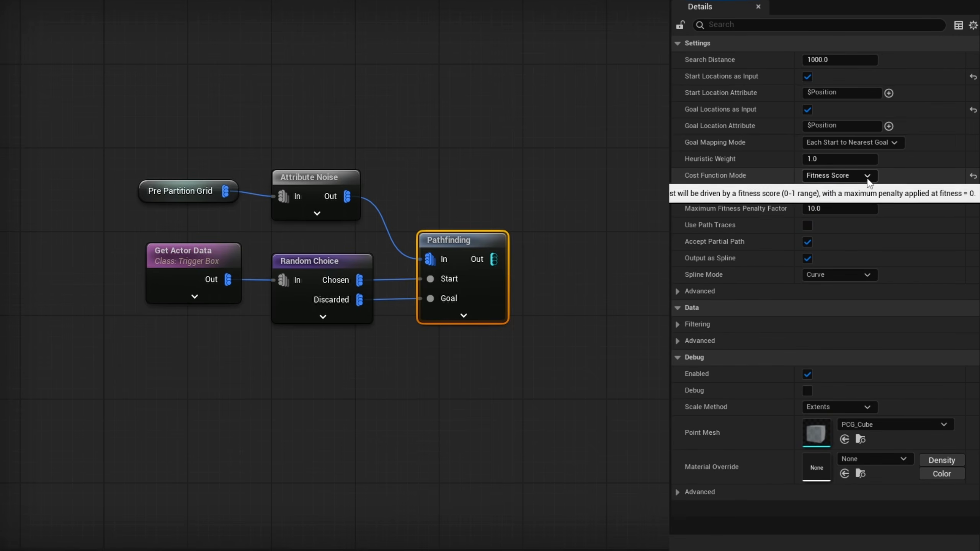
{"action": "left_click", "coordinate": [841, 192]}
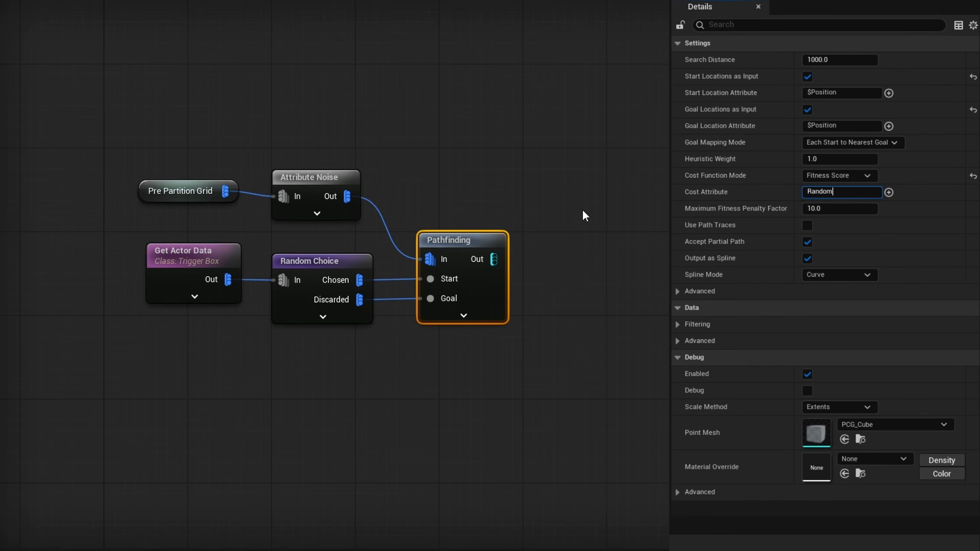
{"action": "key", "text": "Return"}
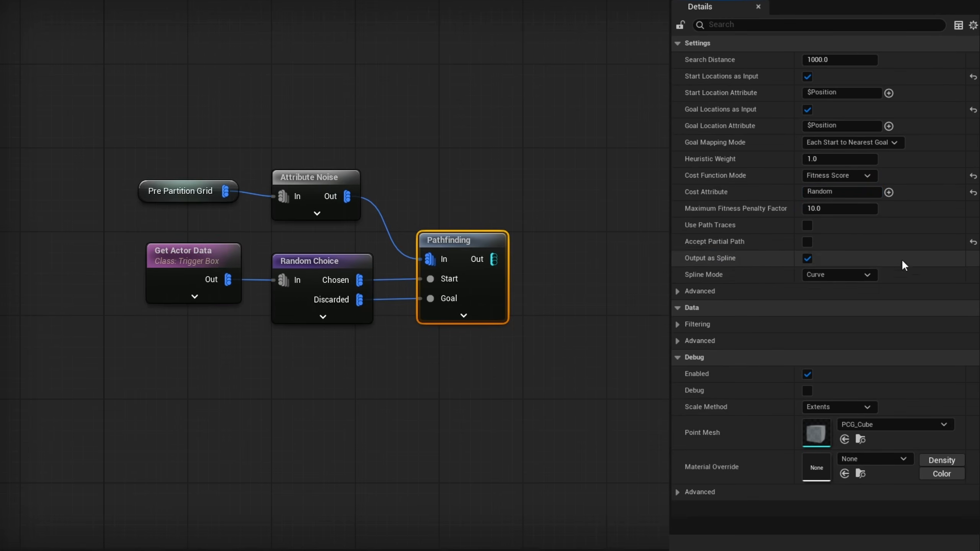
{"action": "left_click", "coordinate": [859, 275]}
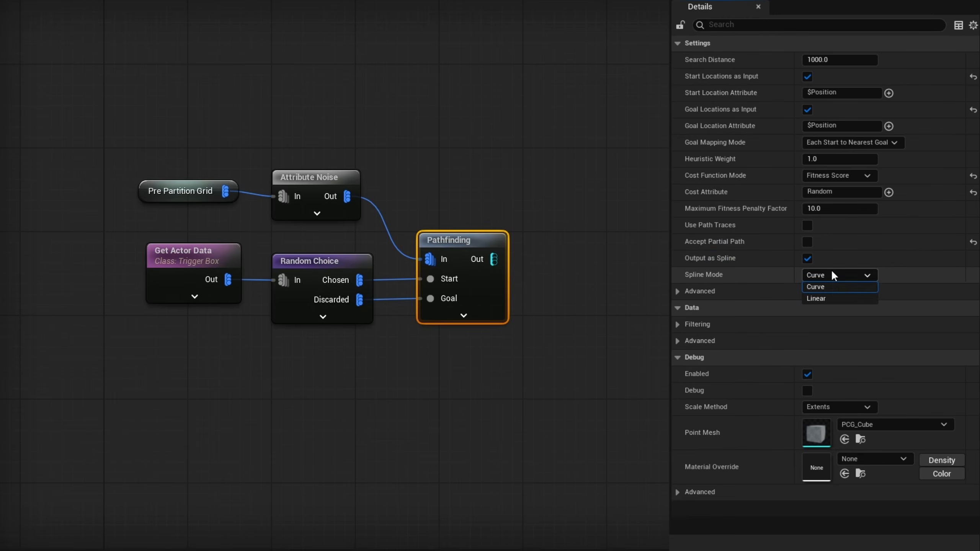
{"action": "left_click", "coordinate": [836, 301]}
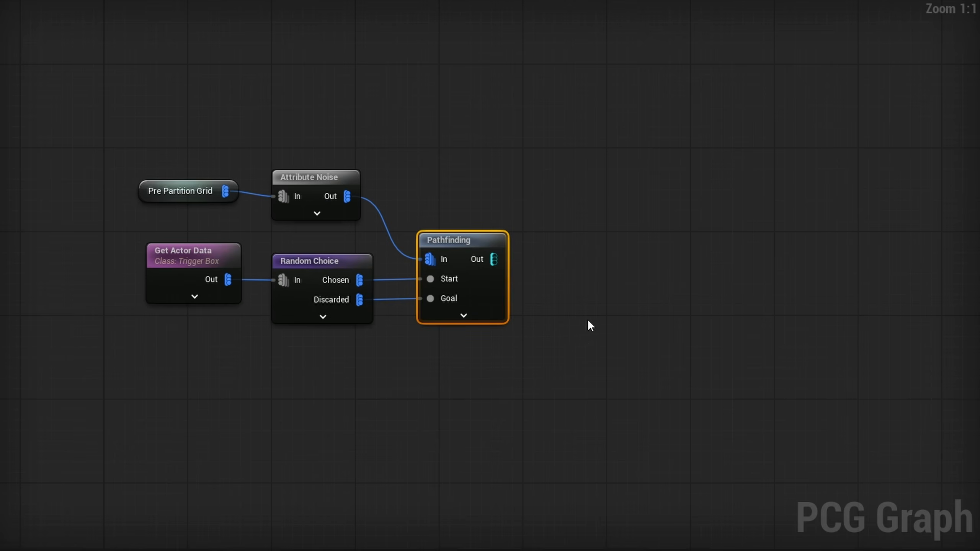
Add a Spline Sampler to Pathfinding's output, set its subdivisions per segment to 0, and enable its debug display
{"action": "right_click_drag", "start_coordinate": [589, 320], "coordinate": [450, 335]}
{"action": "left_click_drag", "start_coordinate": [357, 274], "coordinate": [462, 256]}
{"action": "type", "text": "spline sa"}
{"action": "key", "text": "Return"}
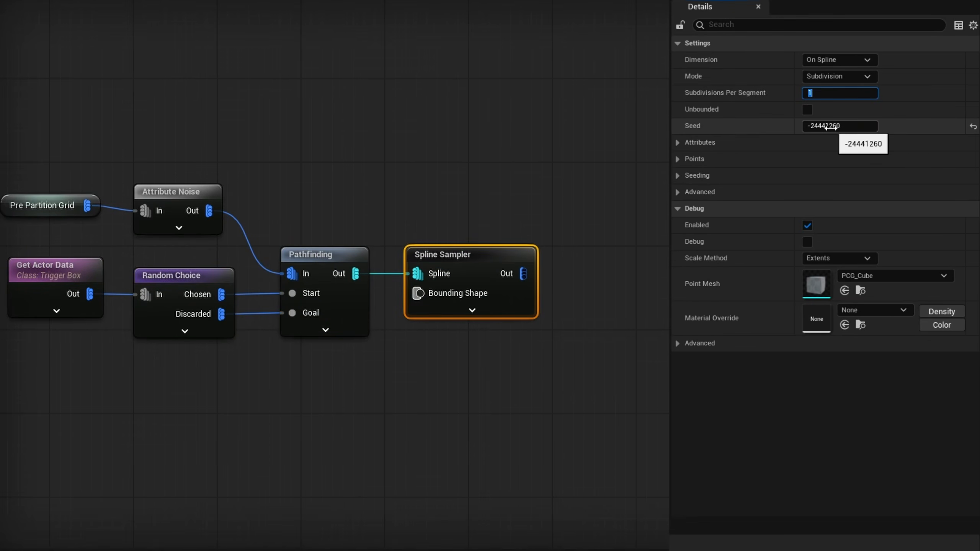
{"action": "left_click_drag", "start_coordinate": [656, 233], "coordinate": [539, 399]}
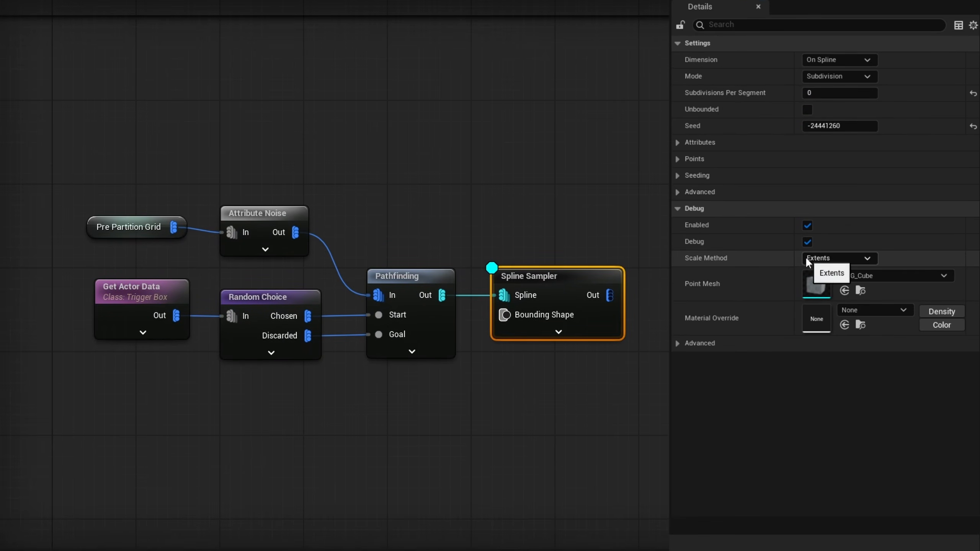
{"action": "left_click", "coordinate": [820, 282]}
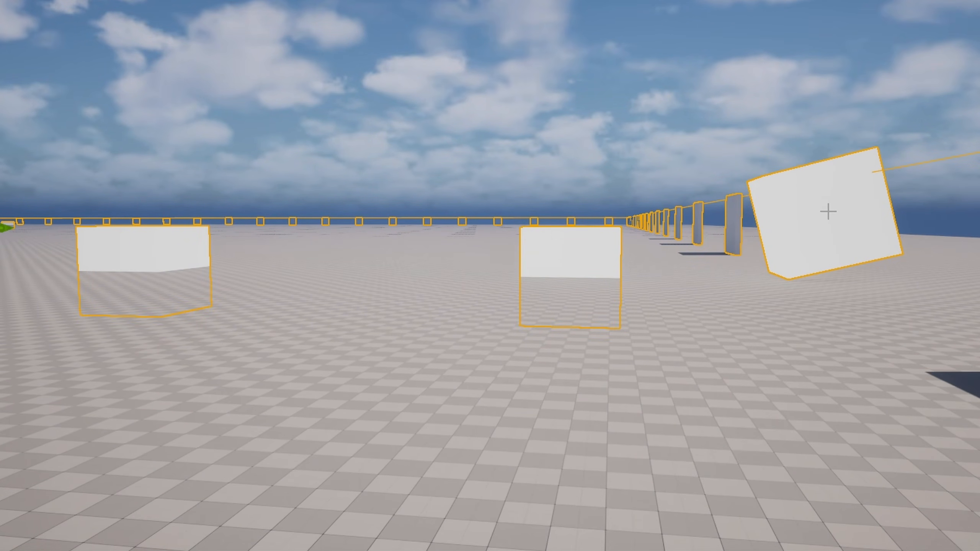
Examine the cubes placed along the generated path in the viewport from several directions
{"action": "right_click_drag", "start_coordinate": [841, 231], "coordinate": [820, 287]}
{"action": "key", "text": "e"}
{"action": "right_click_drag", "start_coordinate": [649, 282], "coordinate": [392, 242]}
{"action": "key", "text": "w"}
{"action": "key", "text": "w"}
{"action": "key", "text": "w"}
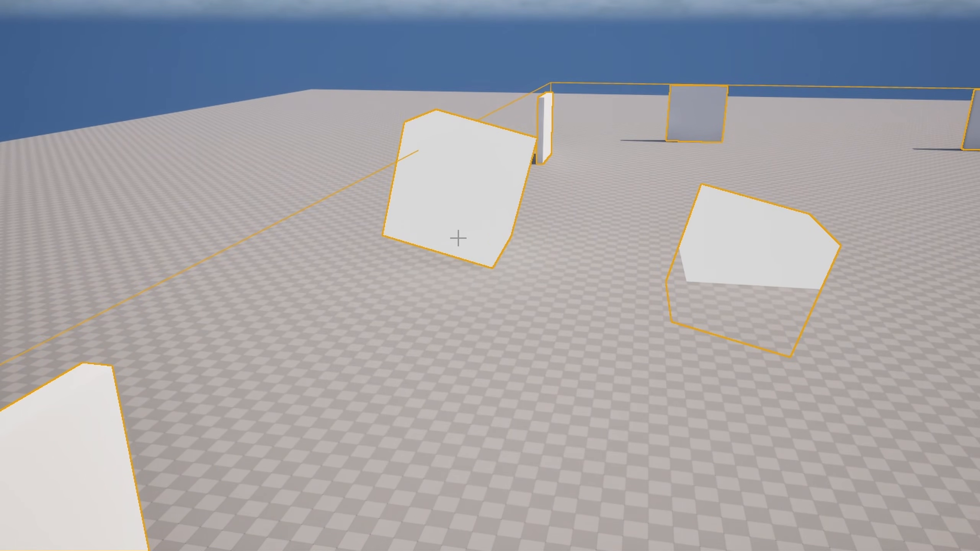
{"action": "right_click_drag", "start_coordinate": [445, 187], "coordinate": [726, 177]}
{"action": "key", "text": "e"}
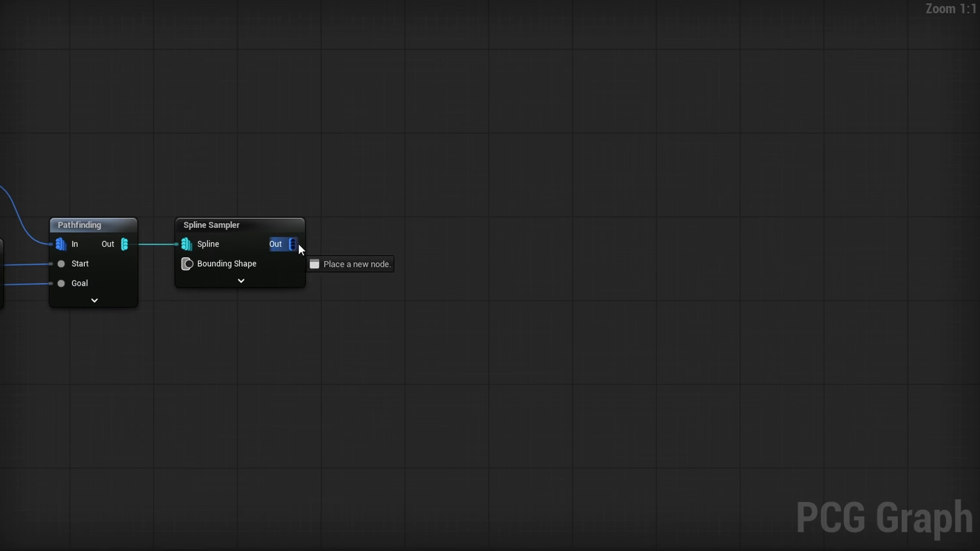
Add a Filter Attribute Elements by Range node to the Spline Sampler's output and set its target attribute to $Index
{"action": "left_click_drag", "start_coordinate": [300, 245], "coordinate": [400, 243]}
{"action": "type", "text": "filter range"}
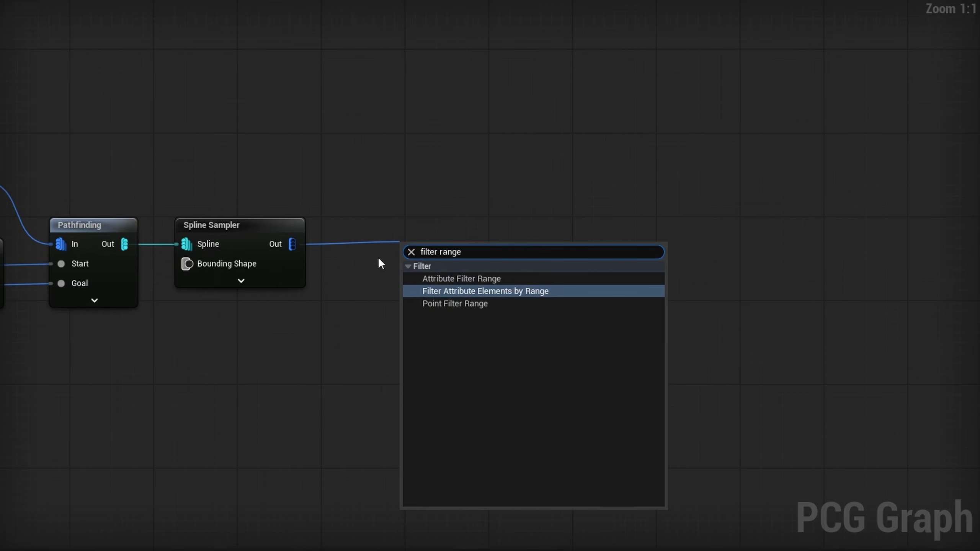
{"action": "key", "text": "Return"}
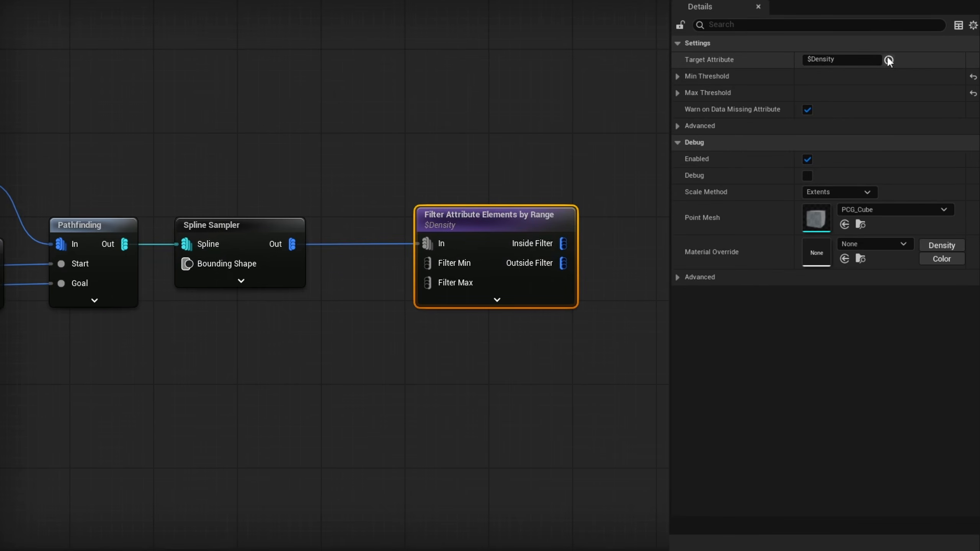
{"action": "left_click", "coordinate": [889, 60]}
{"action": "left_click", "coordinate": [903, 170]}
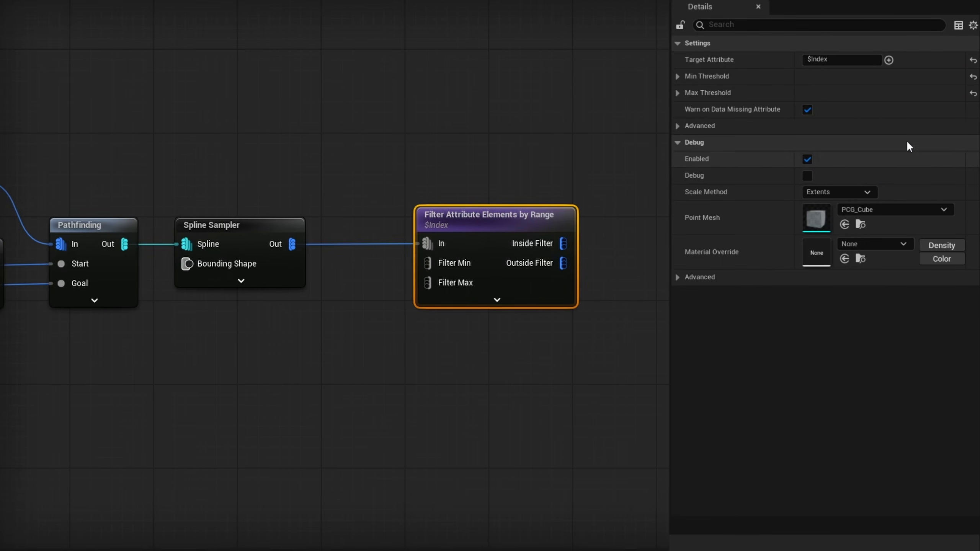
Make the range filter's minimum threshold a constant Double value of 1.0
{"action": "left_click", "coordinate": [678, 76]}
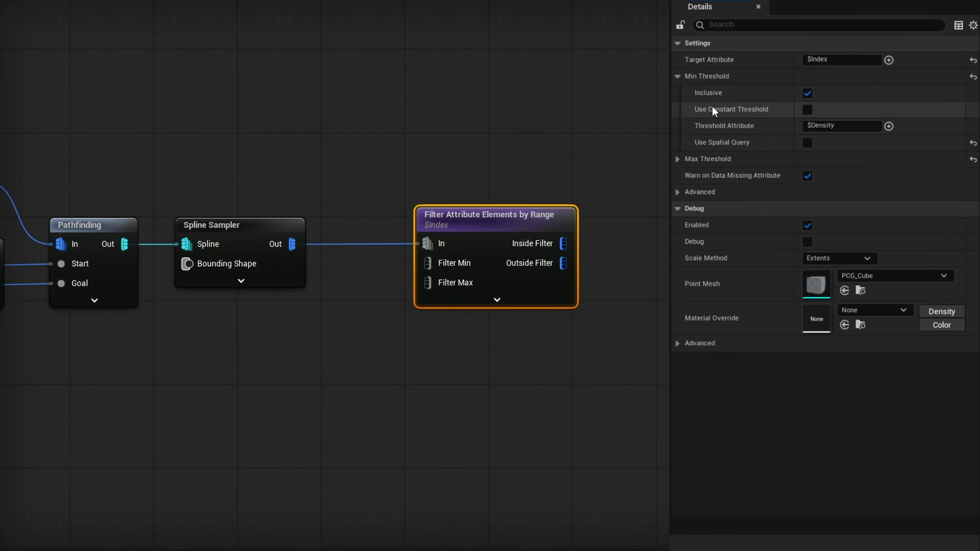
{"action": "left_click", "coordinate": [807, 110]}
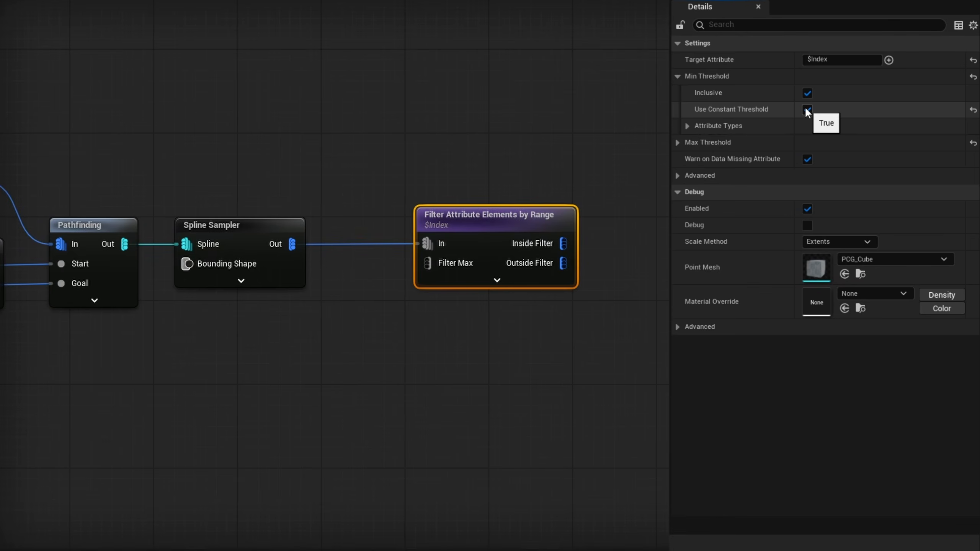
{"action": "left_click", "coordinate": [686, 125]}
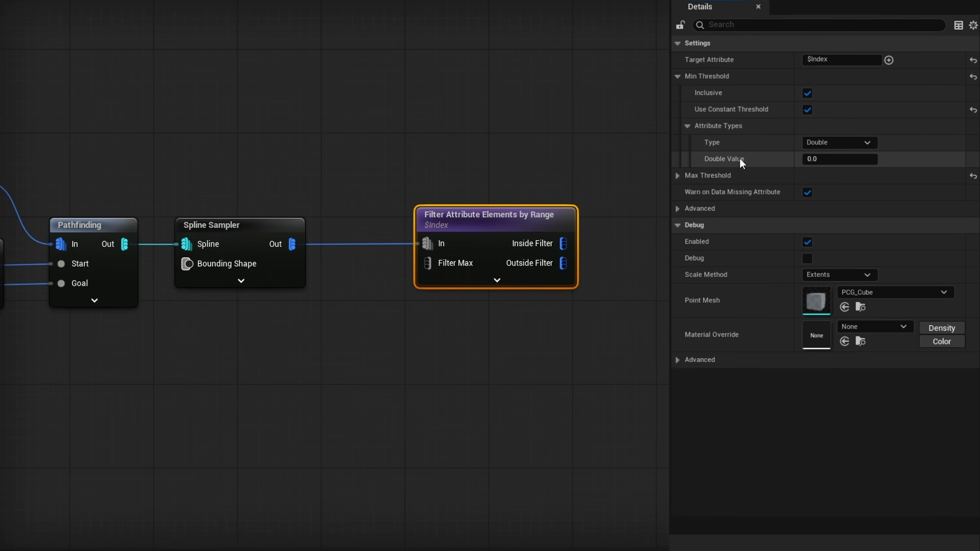
{"action": "key", "text": "Return"}
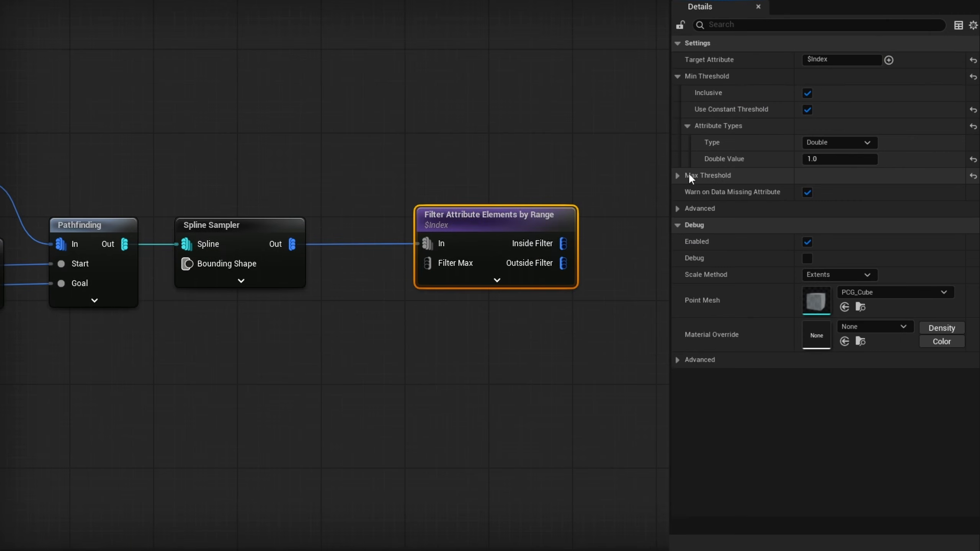
{"action": "left_click", "coordinate": [679, 176]}
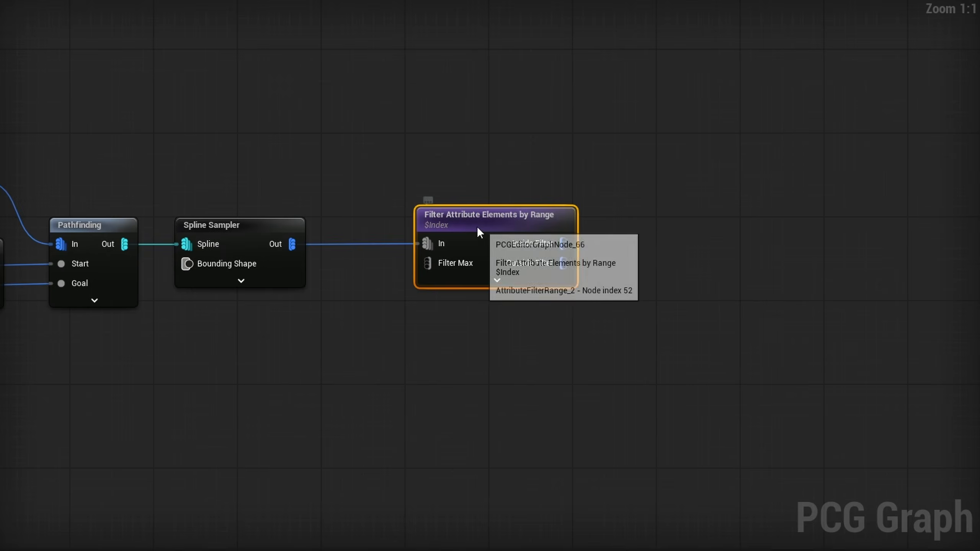
Move the range filter farther along the graph and add a Get Points Count node to the Spline Sampler's output
{"action": "left_click_drag", "start_coordinate": [475, 229], "coordinate": [683, 227]}
{"action": "left_click", "coordinate": [320, 258]}
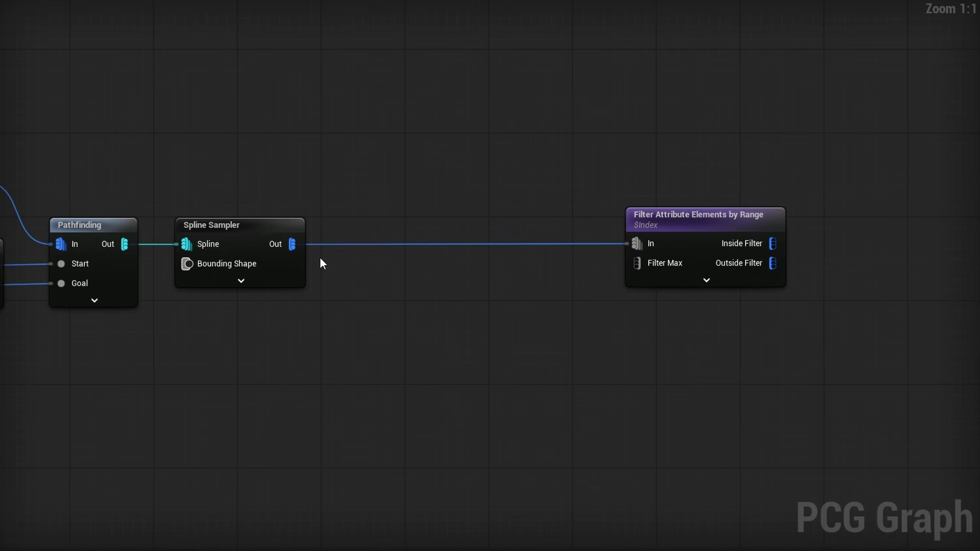
{"action": "left_click_drag", "start_coordinate": [355, 294], "coordinate": [336, 320]}
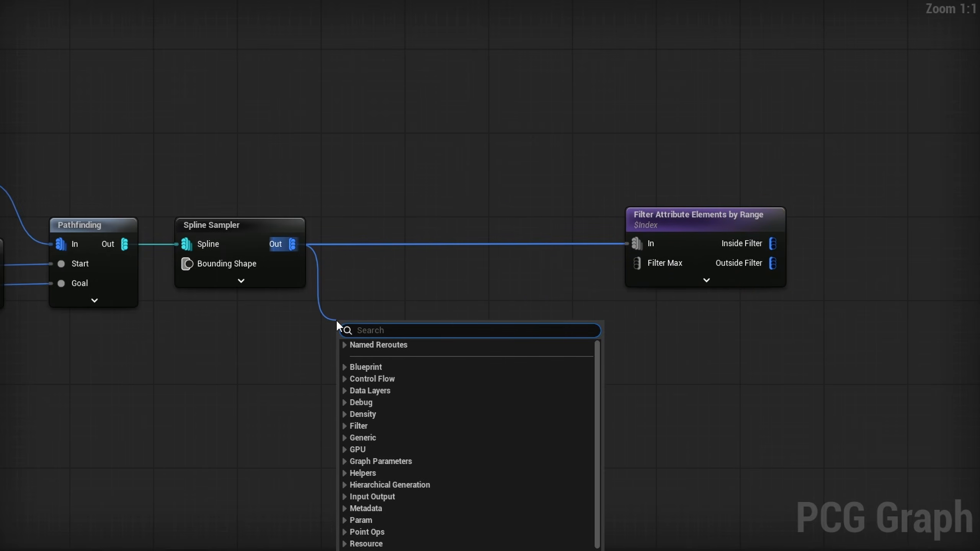
{"action": "type", "text": "get point"}
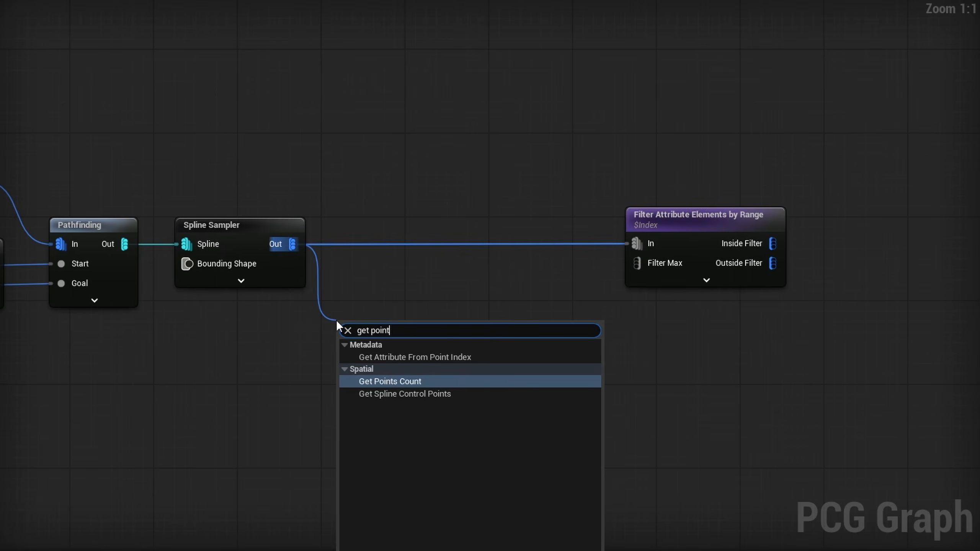
{"action": "key", "text": "Return"}
{"action": "left_click_drag", "start_coordinate": [360, 331], "coordinate": [362, 299]}
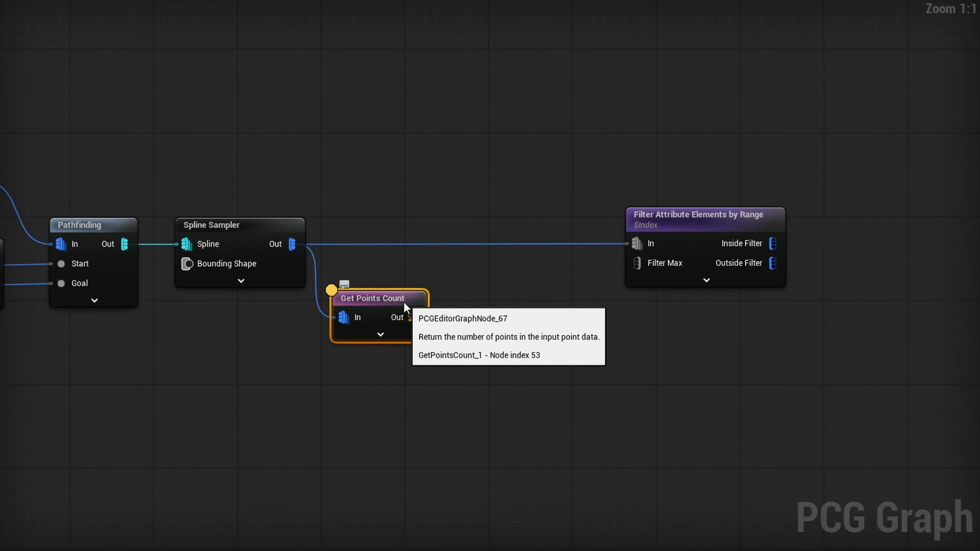
{"action": "key", "text": "a"}
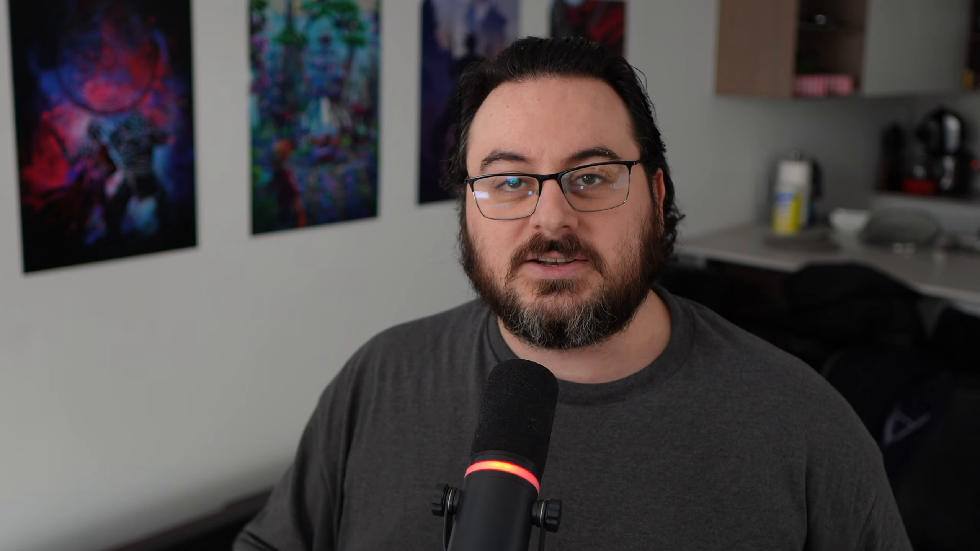
Add a Subtract node that takes 1.0 from the Get Points Count output, and connect its result to Filter Max
{"action": "left_click_drag", "start_coordinate": [414, 318], "coordinate": [481, 319]}
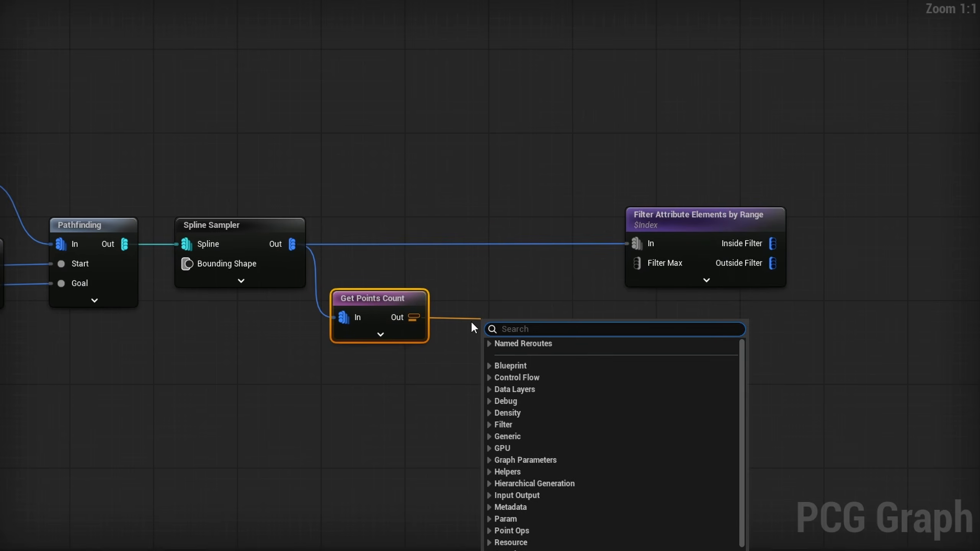
{"action": "type", "text": "subt"}
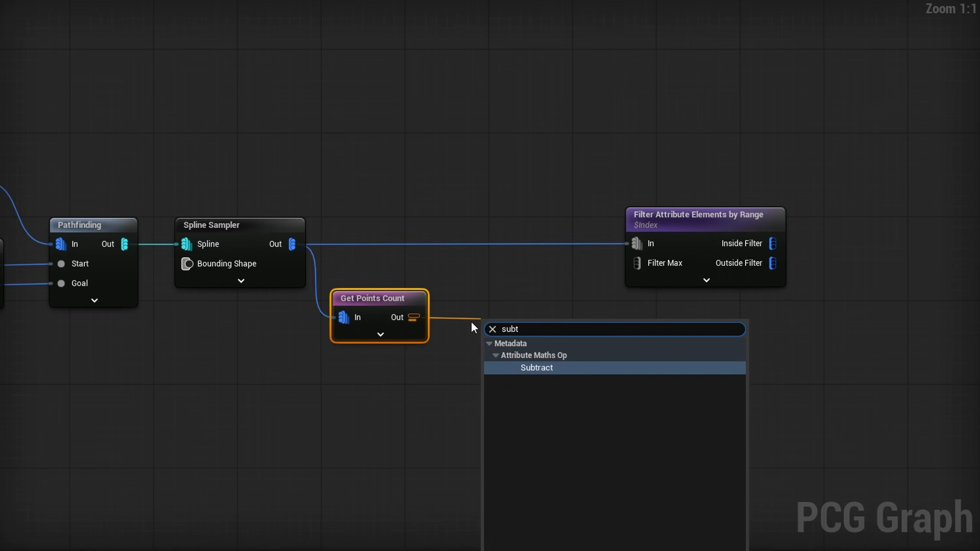
{"action": "key", "text": "Return"}
{"action": "left_click_drag", "start_coordinate": [541, 335], "coordinate": [521, 310]}
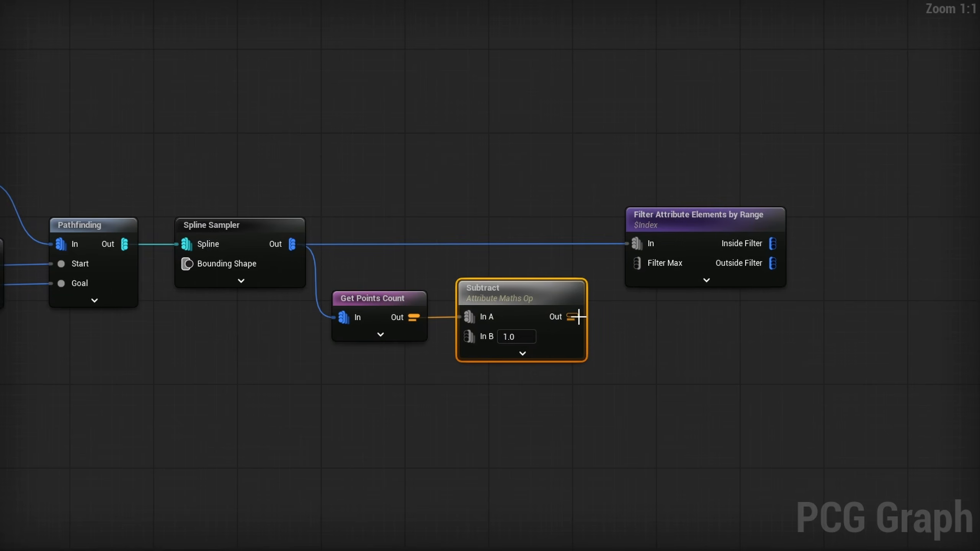
Set the range filter's maximum threshold attribute to NumEntries, the output attribute name of Get Points Count
{"action": "left_click", "coordinate": [692, 242]}
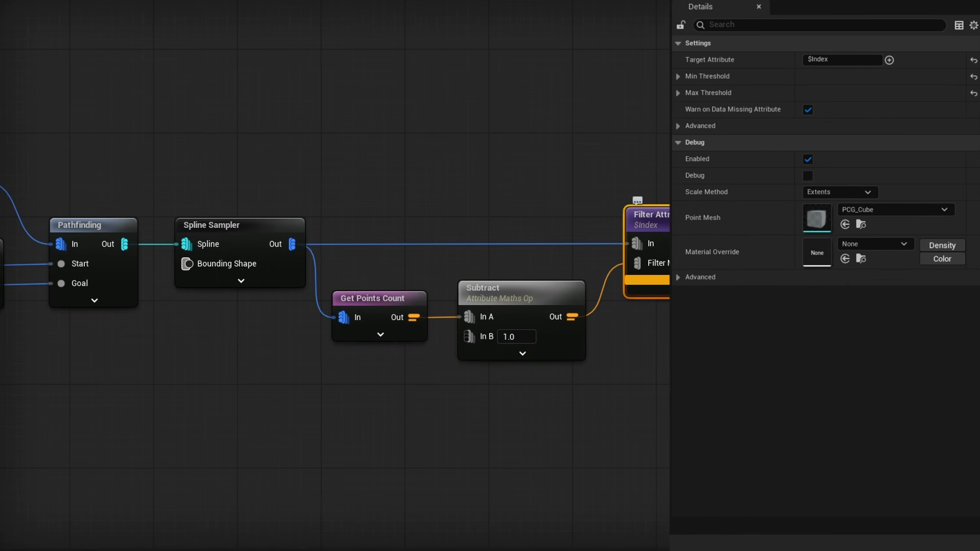
{"action": "left_click", "coordinate": [694, 96]}
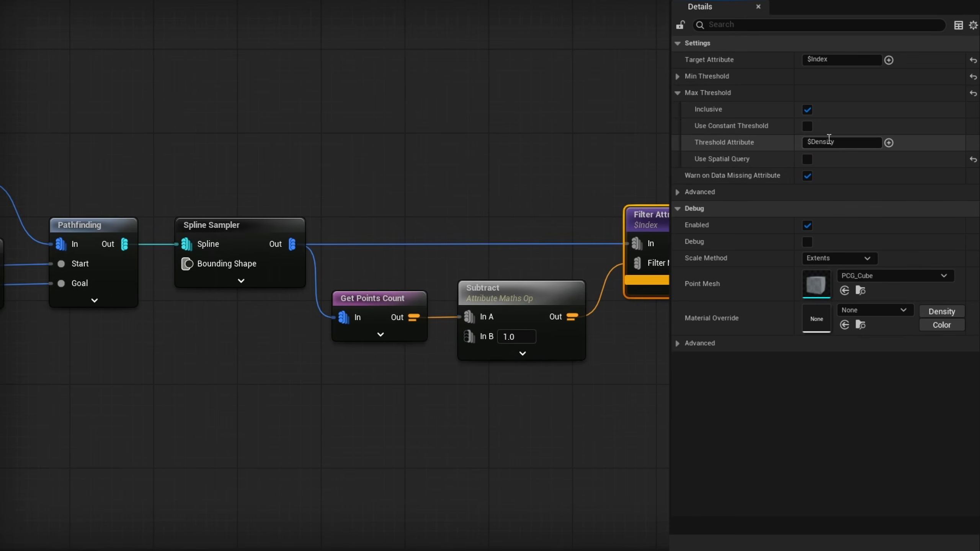
{"action": "left_click", "coordinate": [361, 332]}
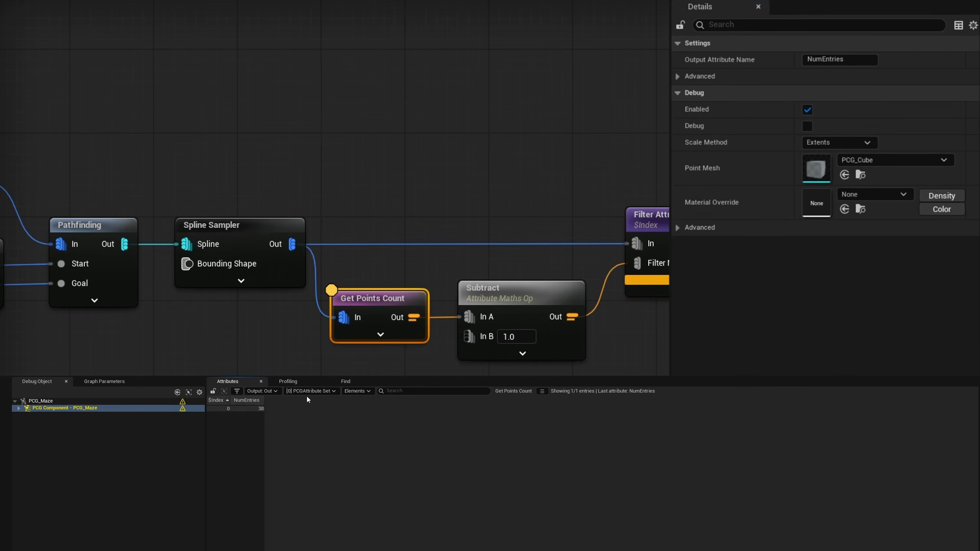
{"action": "left_click", "coordinate": [649, 217]}
{"action": "left_click", "coordinate": [841, 142]}
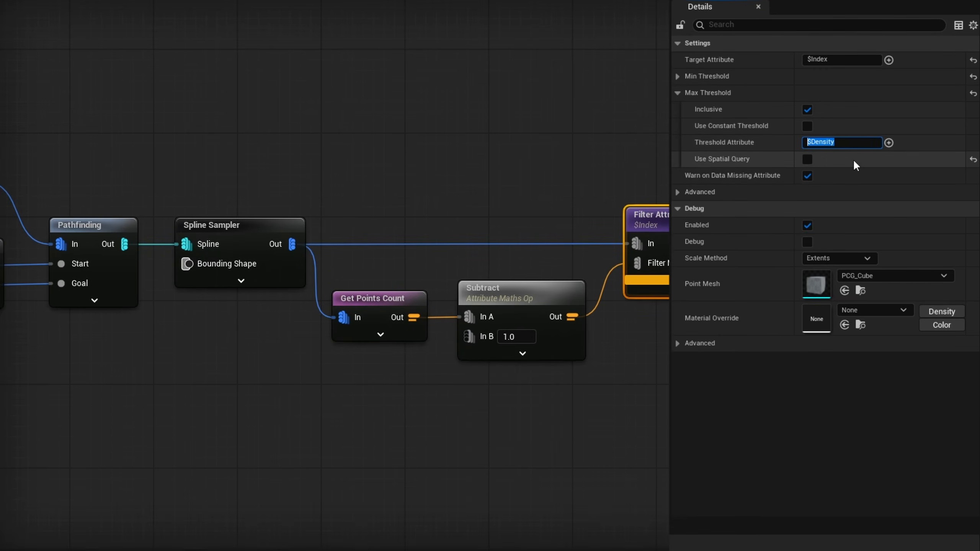
{"action": "type", "text": "NumEntries"}
{"action": "key", "text": "Return"}
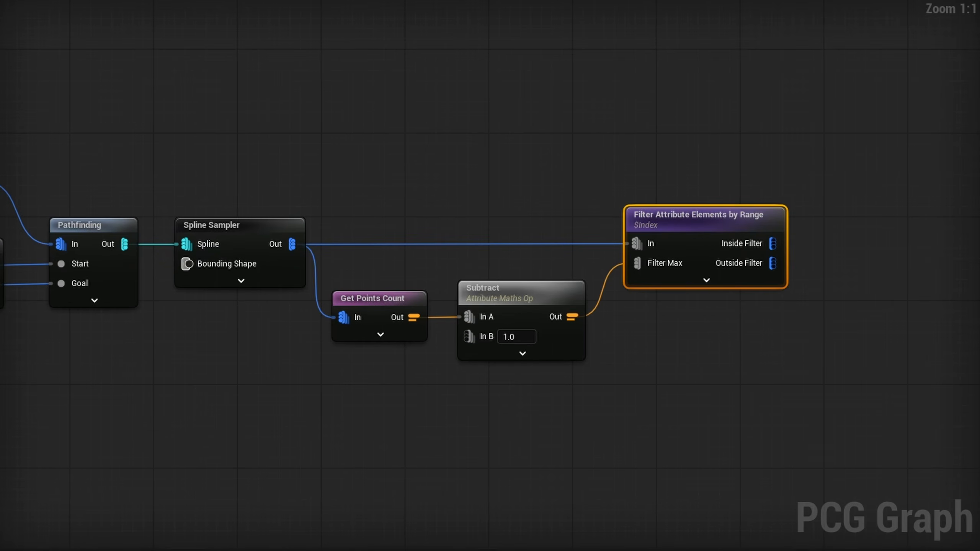
Attach a Debug node to the range filter's Inside Filter output and inspect the filtered path points in the viewport
{"action": "right_click_drag", "start_coordinate": [832, 252], "coordinate": [628, 274]}
{"action": "left_click_drag", "start_coordinate": [605, 272], "coordinate": [697, 214]}
{"action": "type", "text": "de"}
{"action": "key", "text": "Return"}
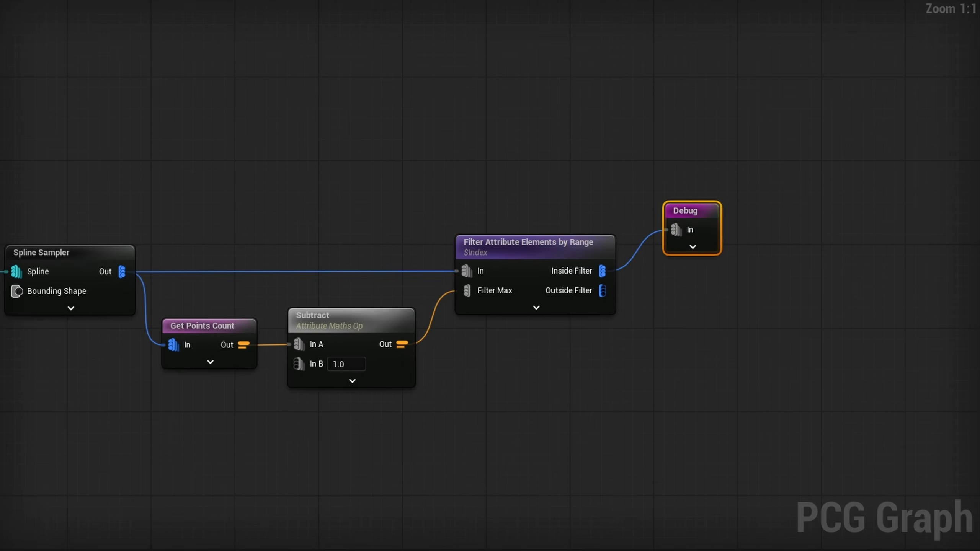
{"action": "left_click", "coordinate": [823, 126]}
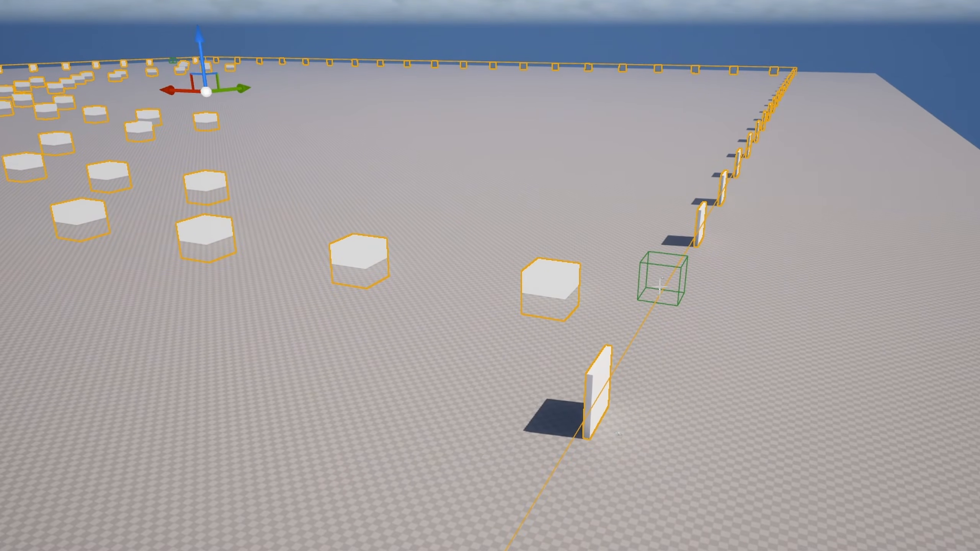
{"action": "right_click_drag", "start_coordinate": [812, 356], "coordinate": [498, 348]}
{"action": "key", "text": "w"}
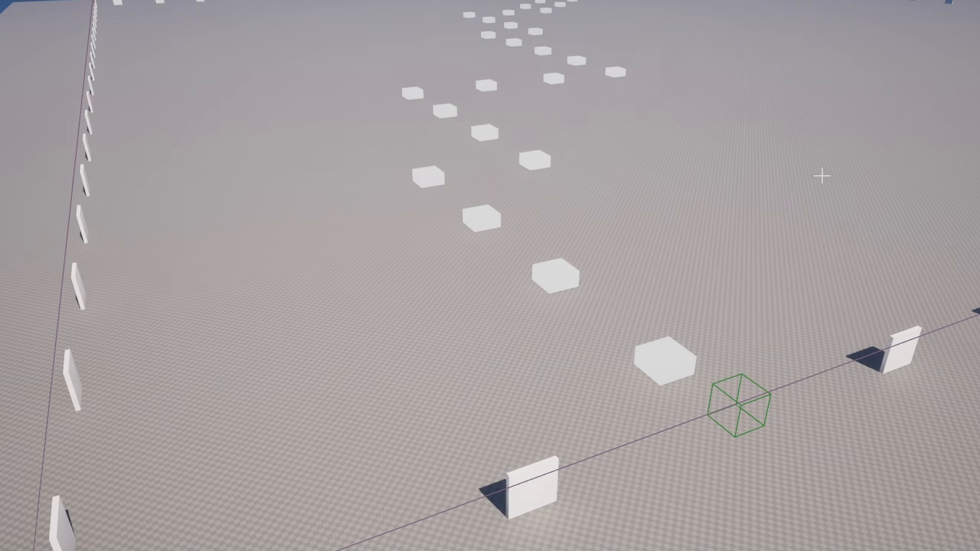
{"action": "right_click_drag", "start_coordinate": [875, 374], "coordinate": [878, 359]}
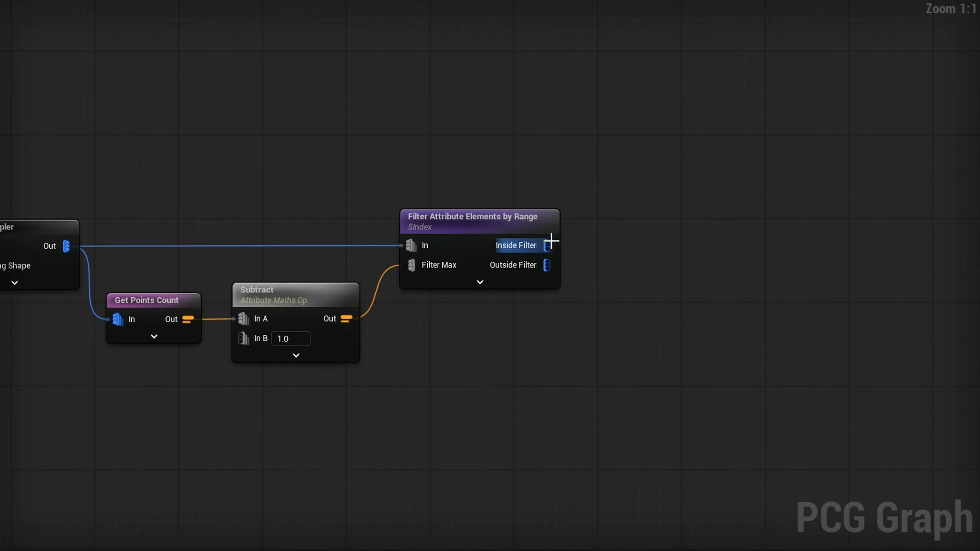
Add a Bounds Modifier node to the range filter's Inside Filter output
{"action": "left_click_drag", "start_coordinate": [551, 242], "coordinate": [640, 248]}
{"action": "type", "text": "deb"}
{"action": "key", "text": "BackSpace"}
{"action": "key", "text": "BackSpace"}
{"action": "key", "text": "BackSpace"}
{"action": "type", "text": "bounds mo"}
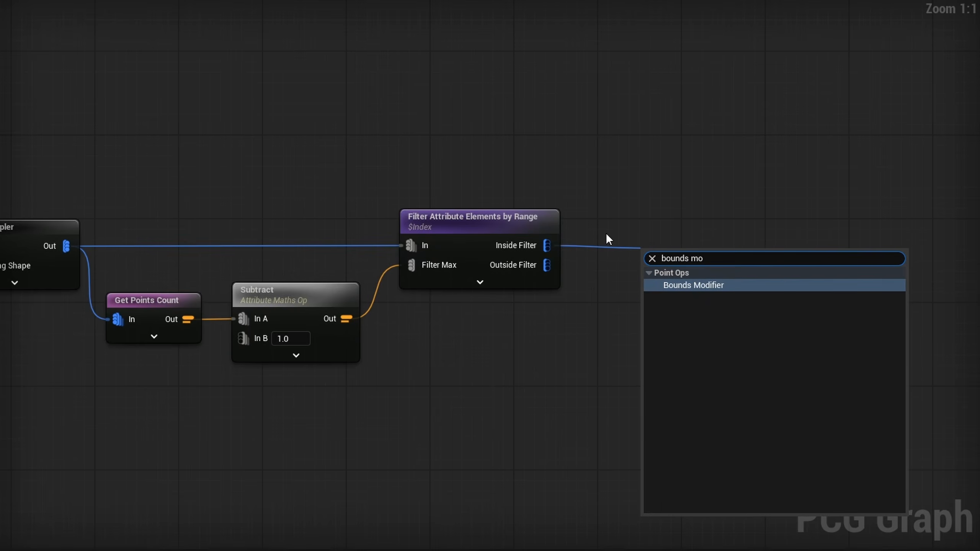
{"action": "key", "text": "Return"}
{"action": "right_click_drag", "start_coordinate": [714, 310], "coordinate": [506, 311]}
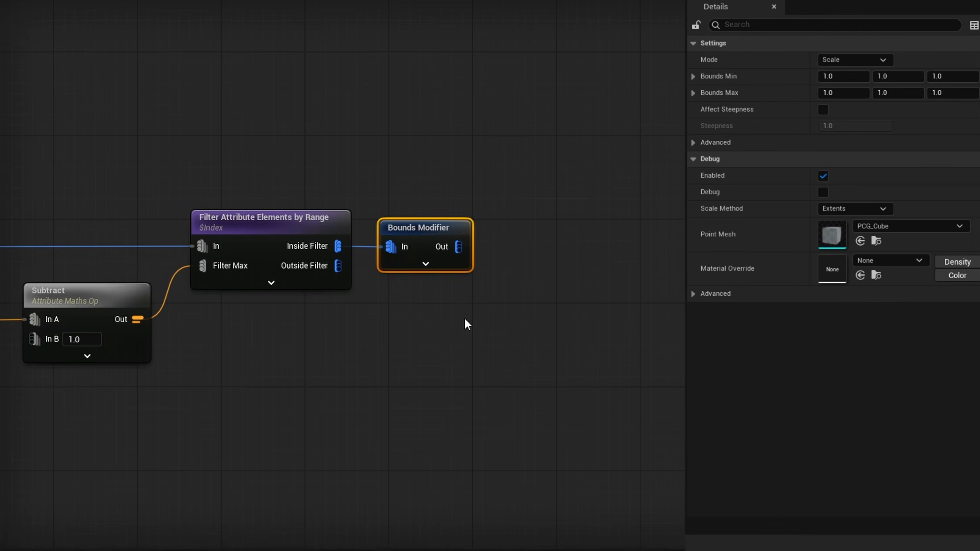
Set the Bounds Modifier's mode to Set, with Bounds Min at -2450 on all axes and Bounds Max at 2450
{"action": "left_click", "coordinate": [835, 61]}
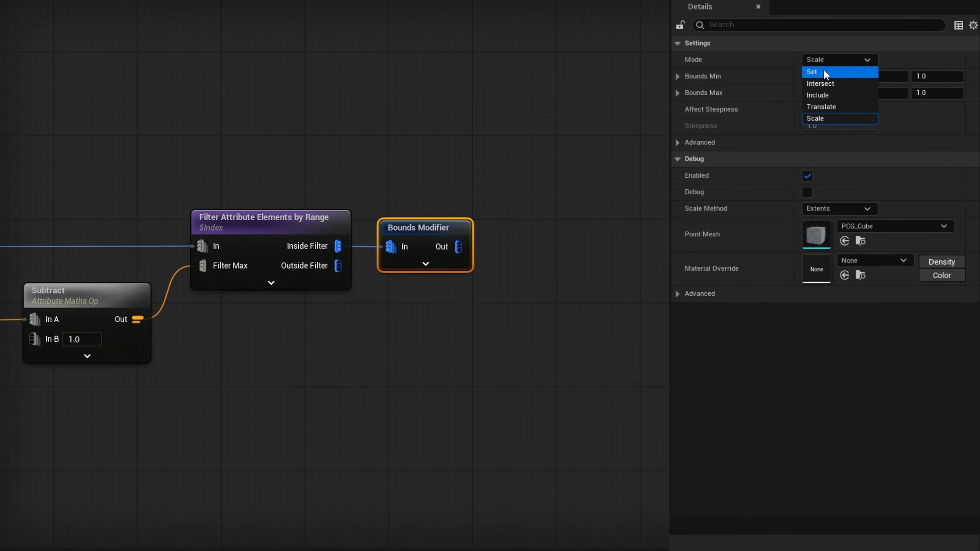
{"action": "left_click", "coordinate": [830, 72]}
{"action": "left_click", "coordinate": [832, 76]}
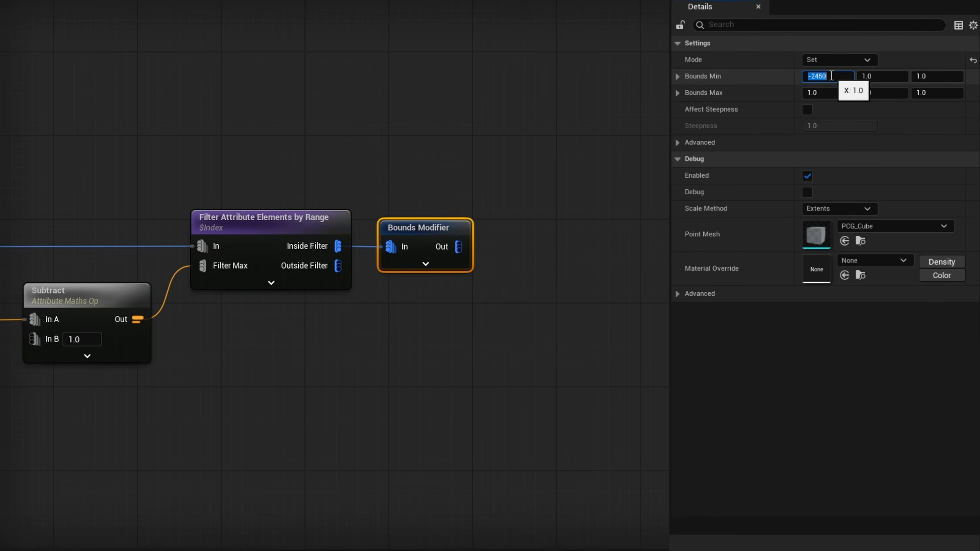
{"action": "key", "text": "Tab"}
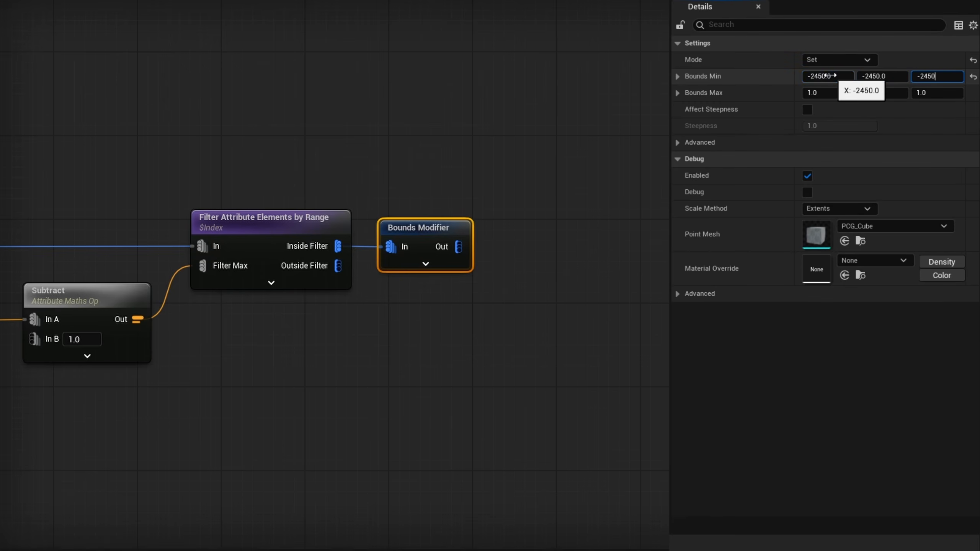
{"action": "key", "text": "Tab"}
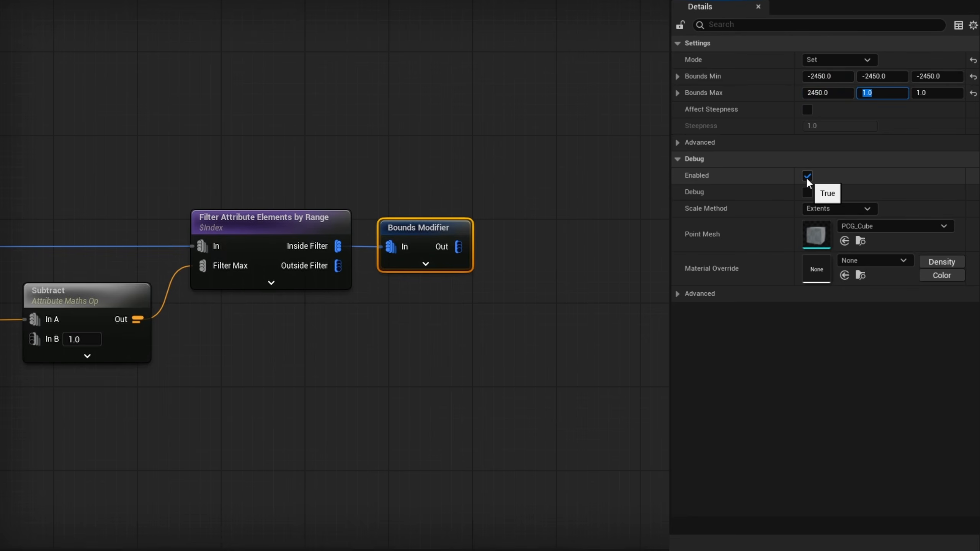
Enable the Bounds Modifier's debug display and examine the enlarged path bounds against the maze in the viewport
{"action": "left_click", "coordinate": [807, 192]}
{"action": "right_click_drag", "start_coordinate": [489, 202], "coordinate": [497, 210]}
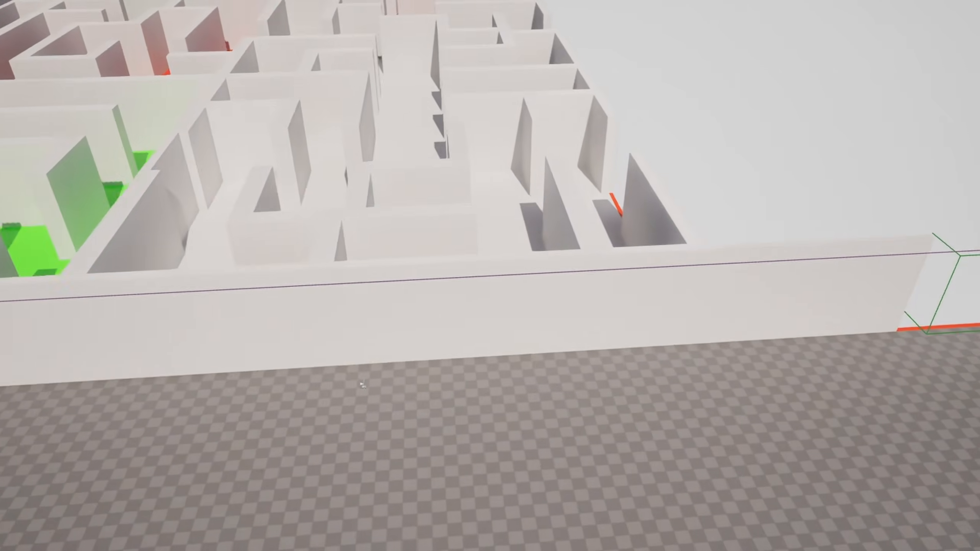
{"action": "key", "text": "d"}
{"action": "right_click_drag", "start_coordinate": [626, 237], "coordinate": [587, 234]}
{"action": "key", "text": "s"}
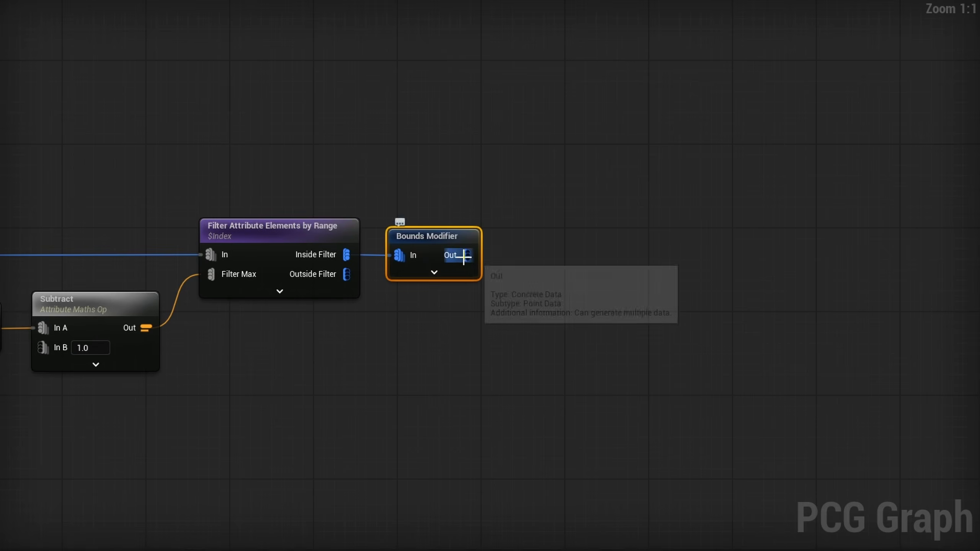
Add a named reroute declaration called MainPath on the Bounds Modifier's output
{"action": "left_click_drag", "start_coordinate": [467, 256], "coordinate": [542, 249]}
{"action": "type", "text": "named"}
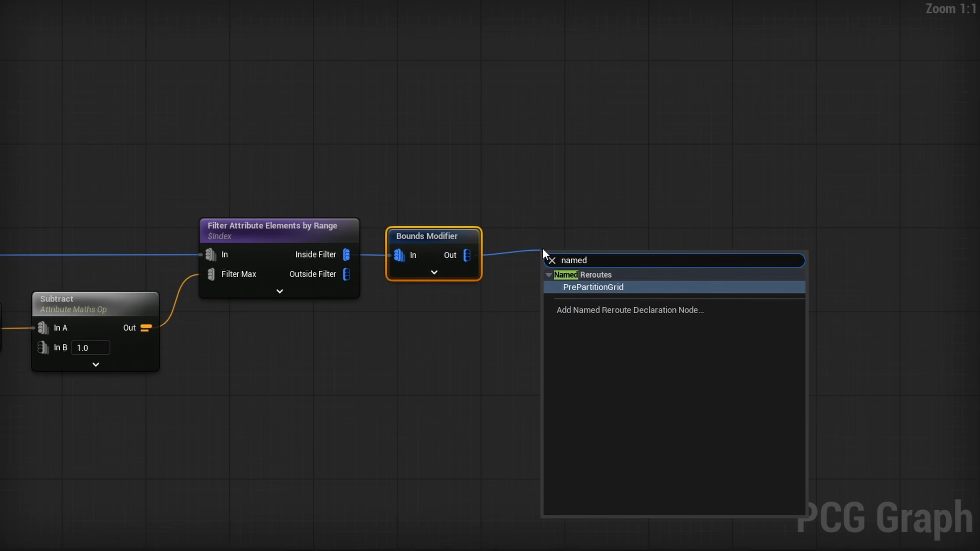
{"action": "left_click", "coordinate": [653, 309]}
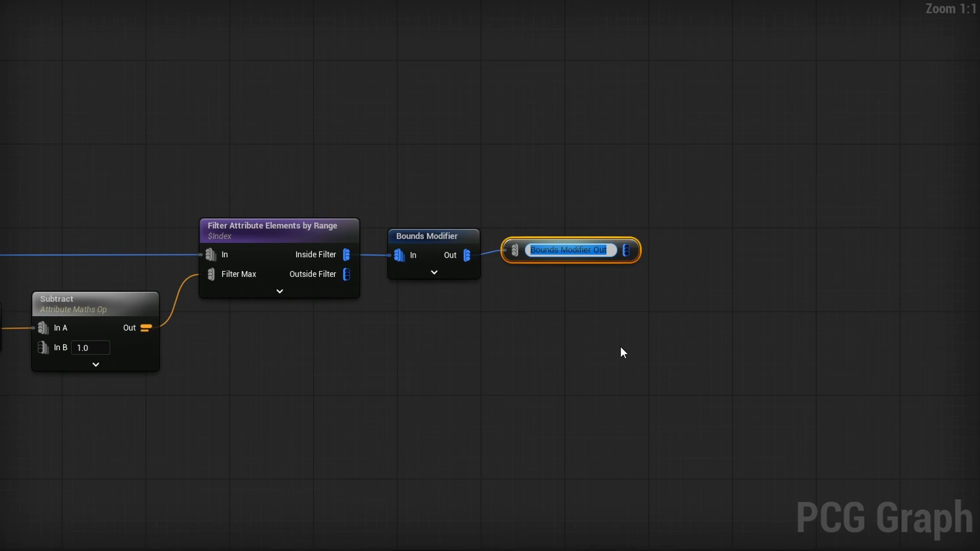
{"action": "type", "text": "Main Path"}
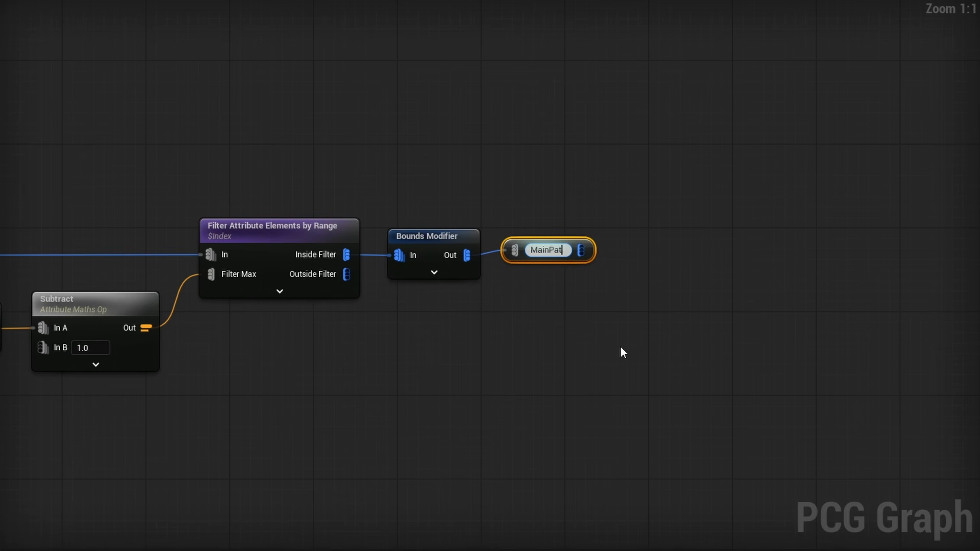
{"action": "key", "text": "Return"}
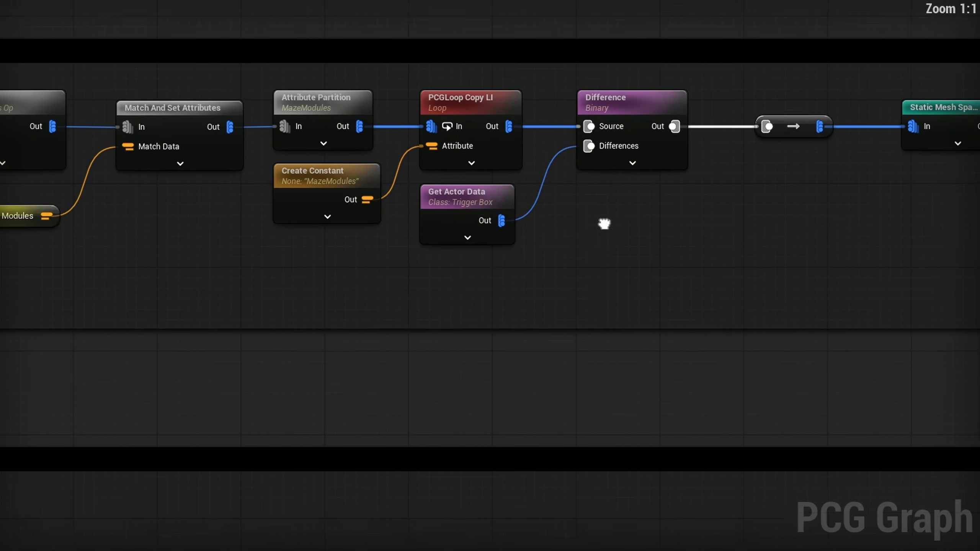
Place a Main Path reroute in the Main Maze section and connect it to the Difference node's Differences input
{"action": "right_click_drag", "start_coordinate": [604, 221], "coordinate": [516, 295]}
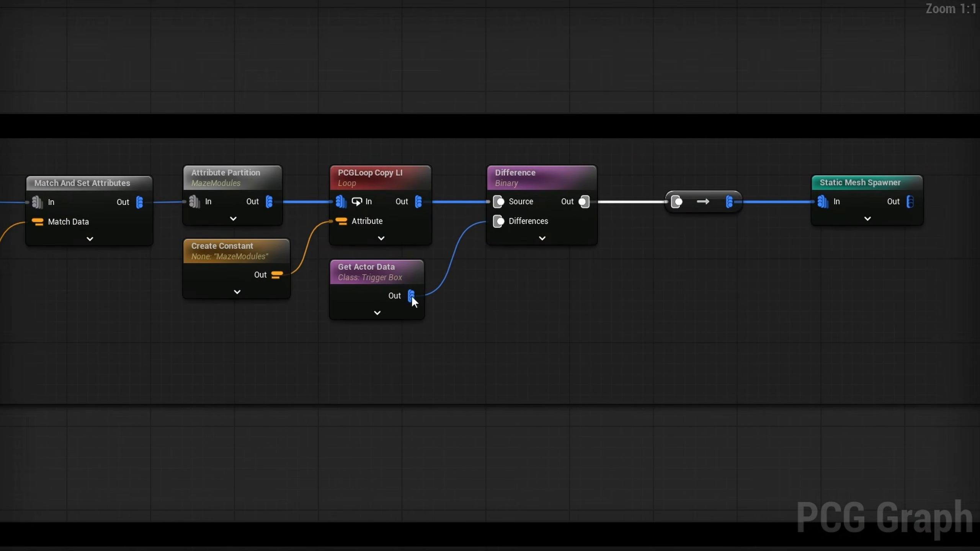
{"action": "right_click", "coordinate": [360, 353]}
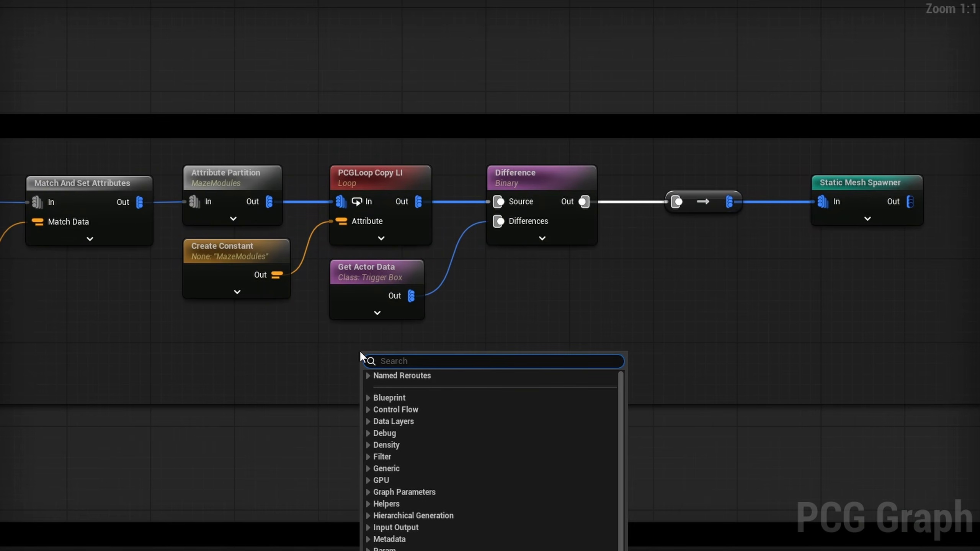
{"action": "type", "text": "main"}
{"action": "key", "text": "Return"}
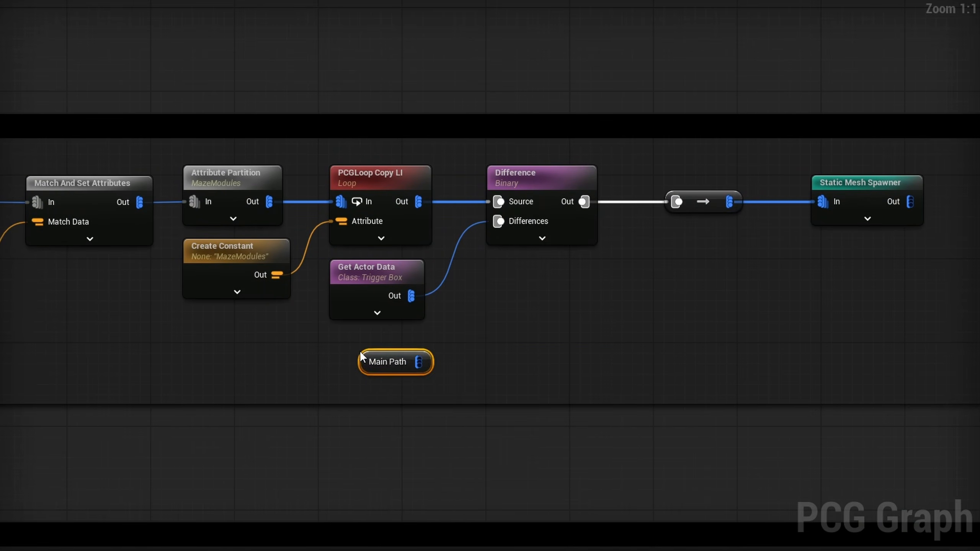
{"action": "left_click_drag", "start_coordinate": [418, 362], "coordinate": [513, 230]}
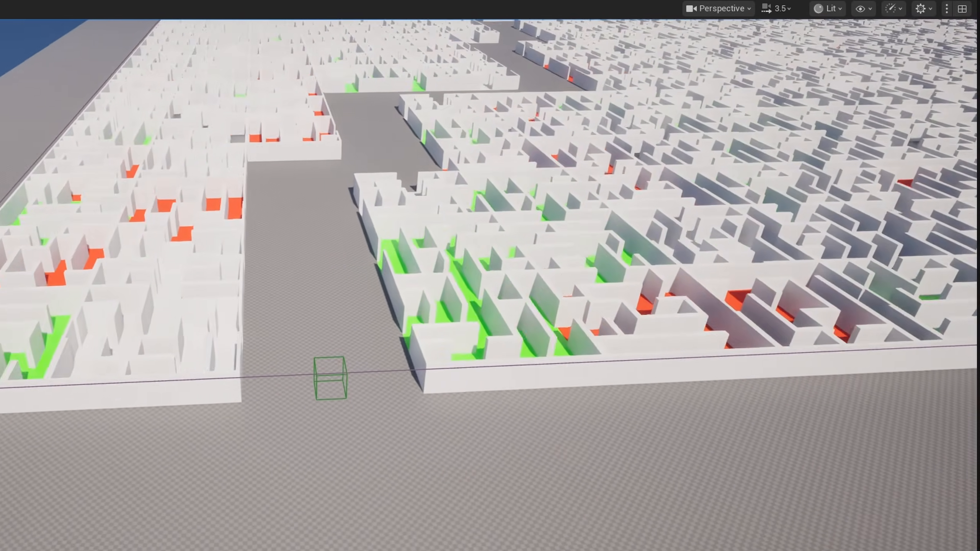
Fly through and above the maze in the viewport to examine the path cut out of it
{"action": "key", "text": "w"}
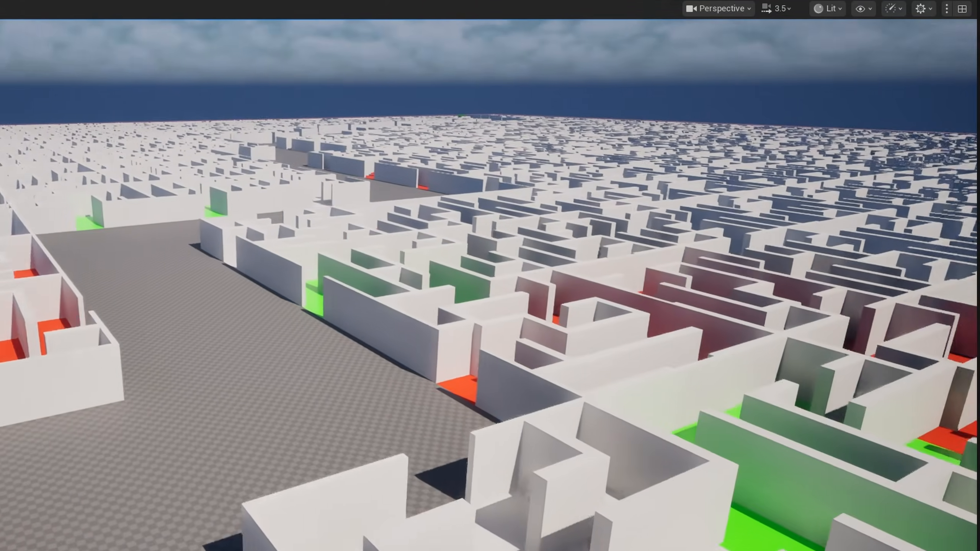
{"action": "key", "text": "w"}
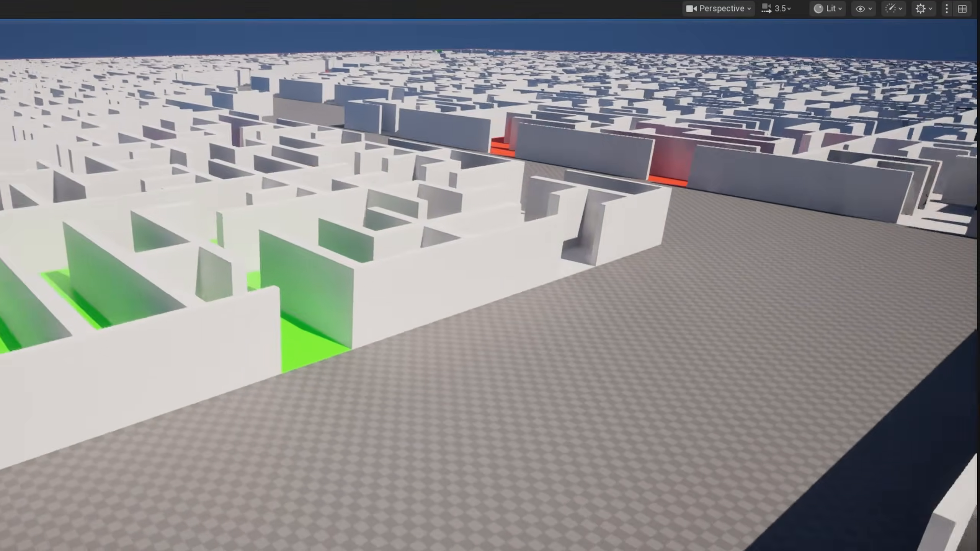
{"action": "key", "text": "w"}
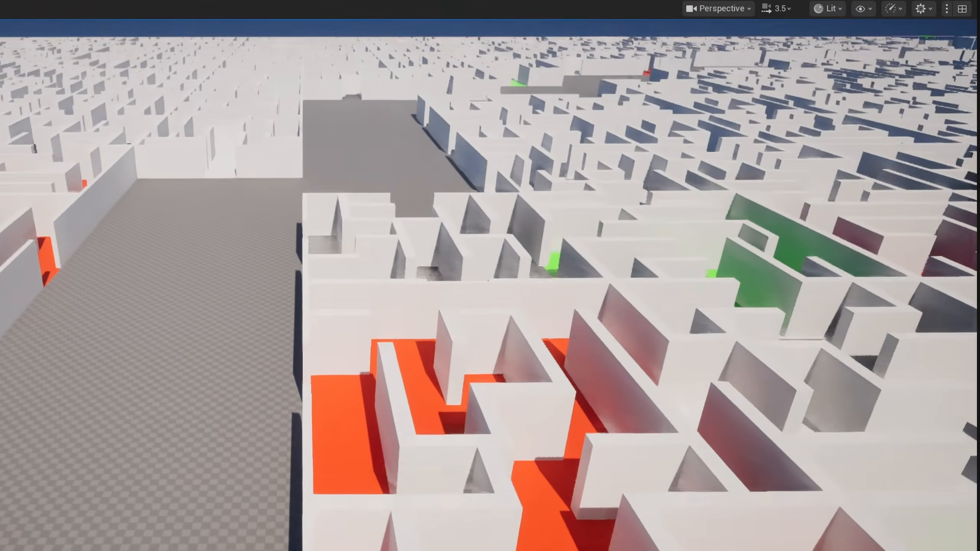
{"action": "key", "text": "e"}
{"action": "scroll", "coordinate": [491, 285], "scroll_direction": "up", "scroll_amount": 3}
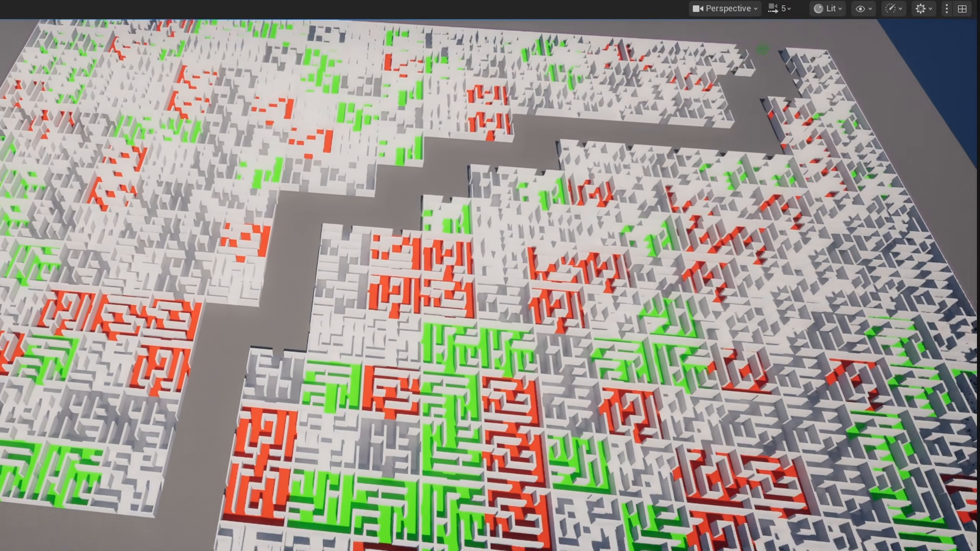
{"action": "key", "text": "s"}
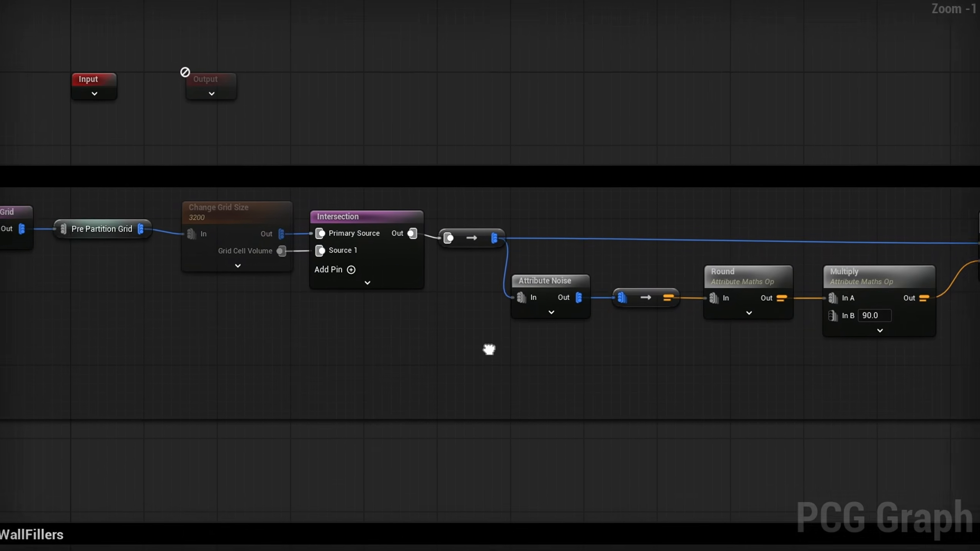
Duplicate the Main Maze chain from Change Grid Size onward beside the Main Path declaration, and connect Main Path to Change Grid Size's input
{"action": "scroll", "coordinate": [423, 264], "scroll_direction": "down", "scroll_amount": 5}
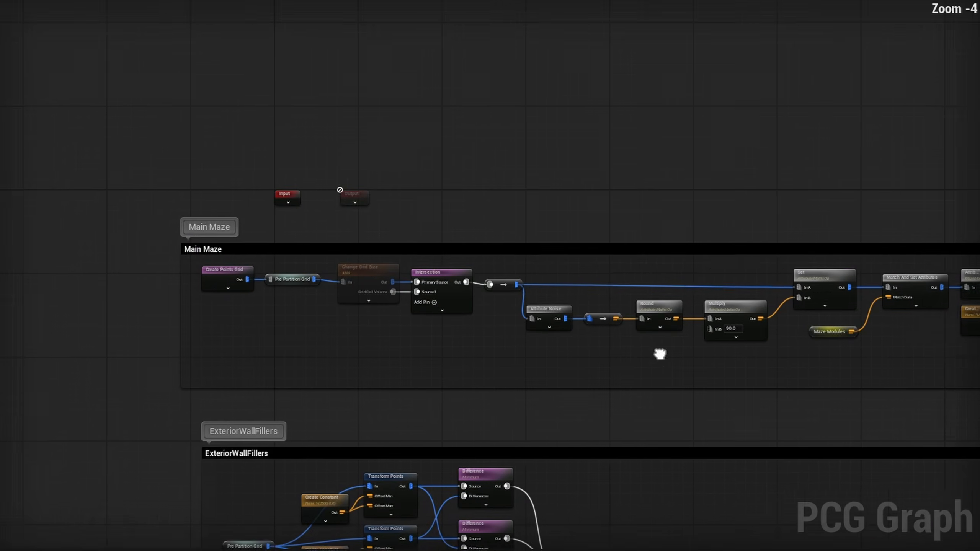
{"action": "scroll", "coordinate": [446, 277], "scroll_direction": "up", "scroll_amount": 1}
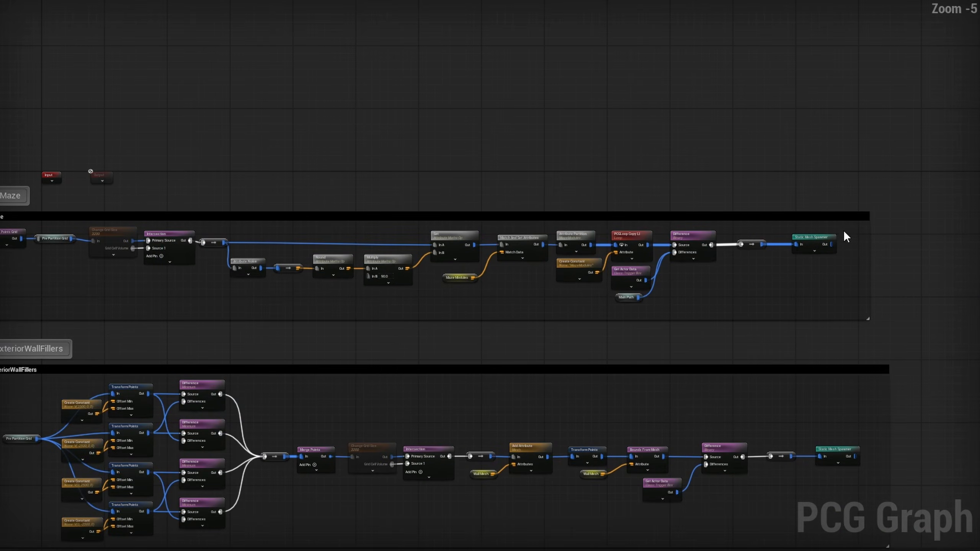
{"action": "left_click_drag", "start_coordinate": [730, 268], "coordinate": [107, 305]}
{"action": "right_click_drag", "start_coordinate": [317, 369], "coordinate": [184, 0]}
{"action": "right_click_drag", "start_coordinate": [558, 151], "coordinate": [520, 147]}
{"action": "key", "text": "ctrl+v"}
{"action": "scroll", "coordinate": [354, 141], "scroll_direction": "up", "scroll_amount": 5}
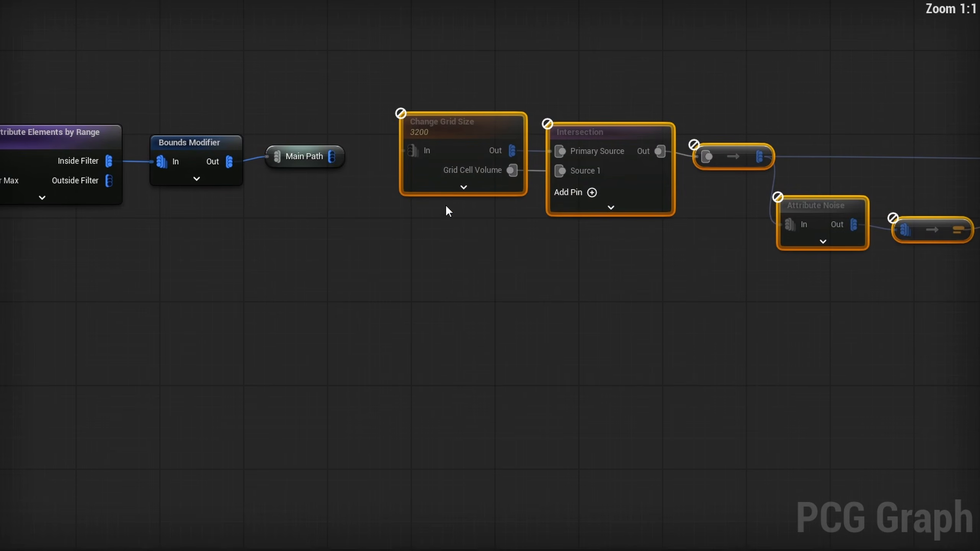
{"action": "left_click_drag", "start_coordinate": [331, 157], "coordinate": [409, 150]}
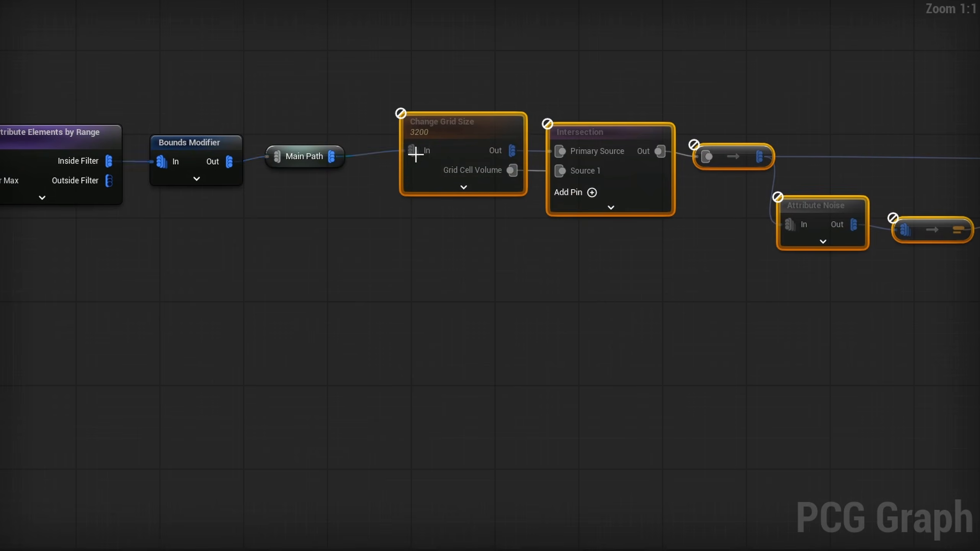
{"action": "left_click", "coordinate": [598, 311]}
Delete the duplicated Main Path reroute feeding the copied chain's Difference node
{"action": "right_click_drag", "start_coordinate": [745, 340], "coordinate": [184, 374]}
{"action": "right_click_drag", "start_coordinate": [874, 370], "coordinate": [467, 342]}
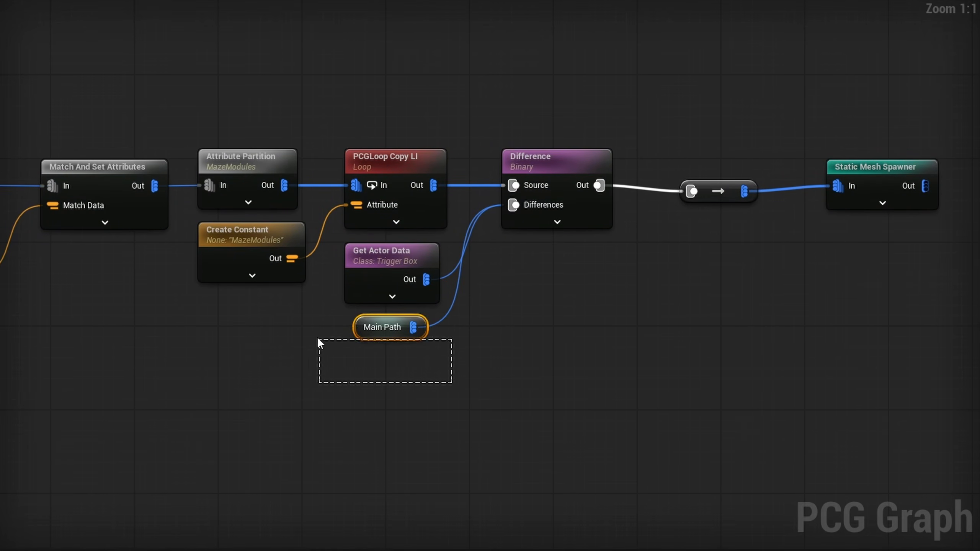
{"action": "left_click_drag", "start_coordinate": [317, 340], "coordinate": [313, 332]}
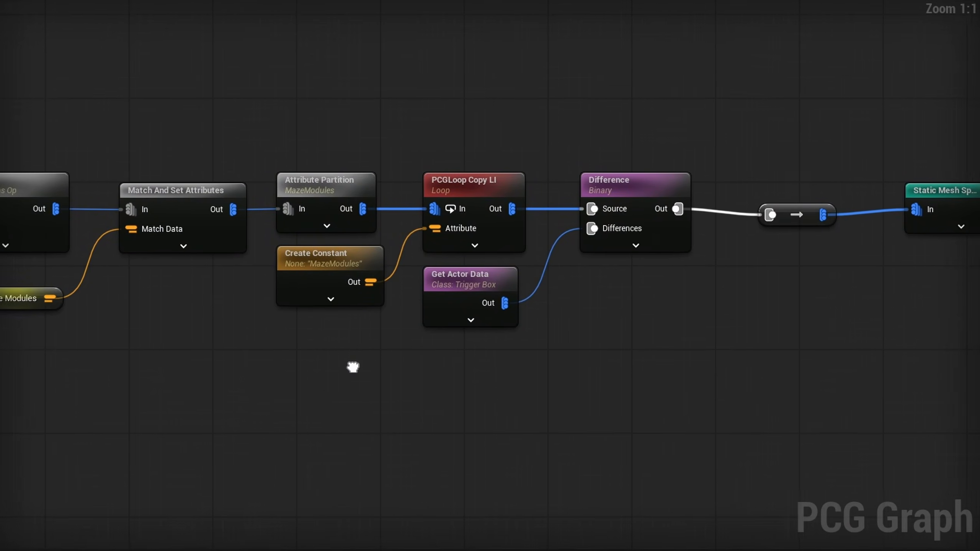
Add a new graph parameter and set its type to a PCG Data Asset reference
{"action": "right_click_drag", "start_coordinate": [353, 367], "coordinate": [545, 365]}
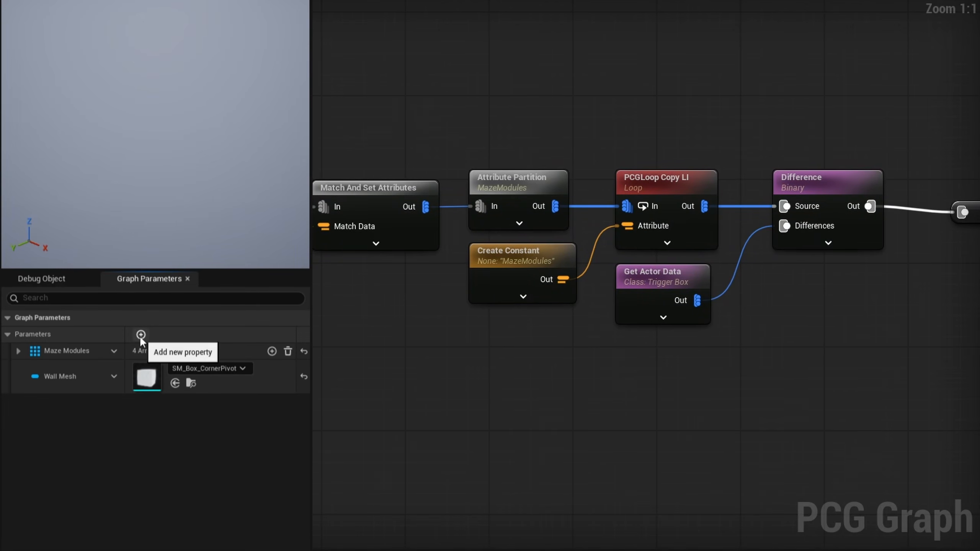
{"action": "left_click", "coordinate": [141, 335]}
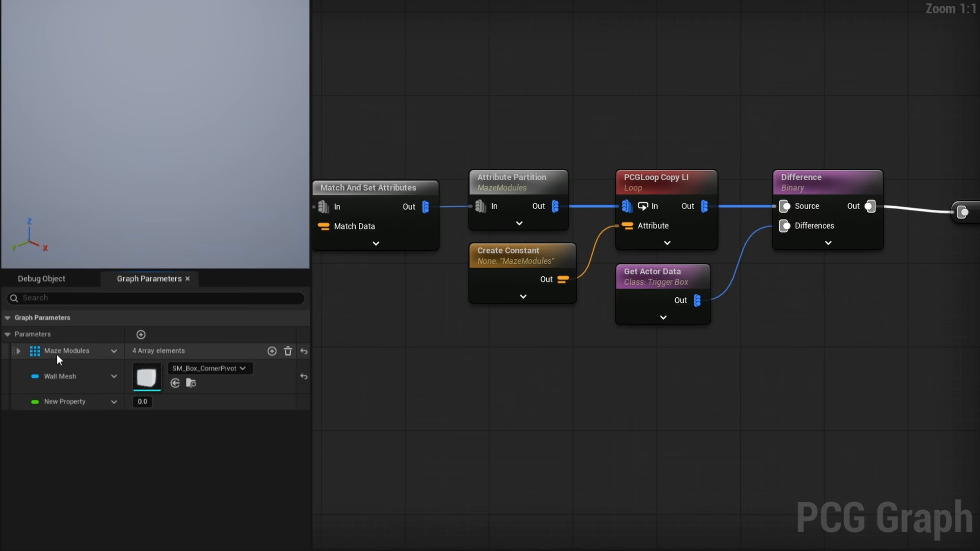
{"action": "left_click", "coordinate": [35, 402]}
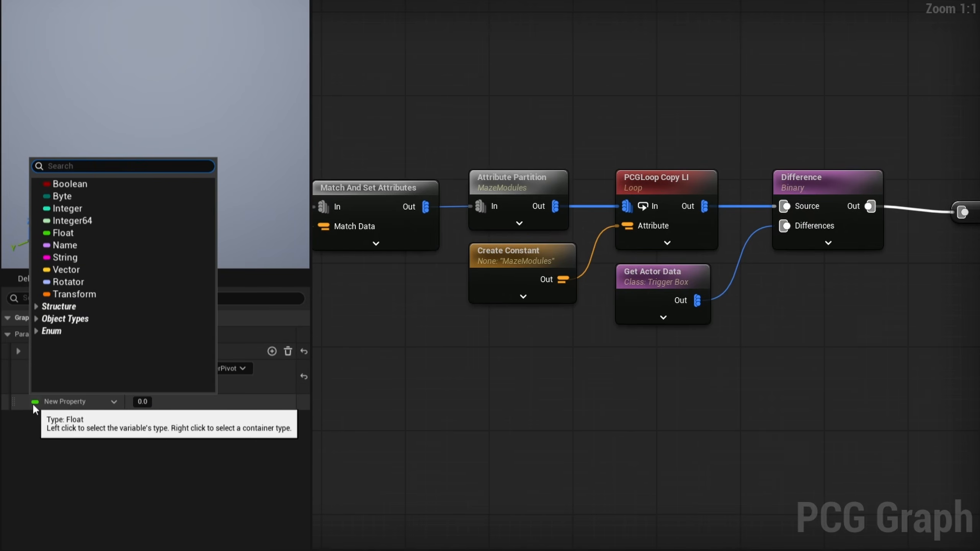
{"action": "type", "text": "PCG Data Asset"}
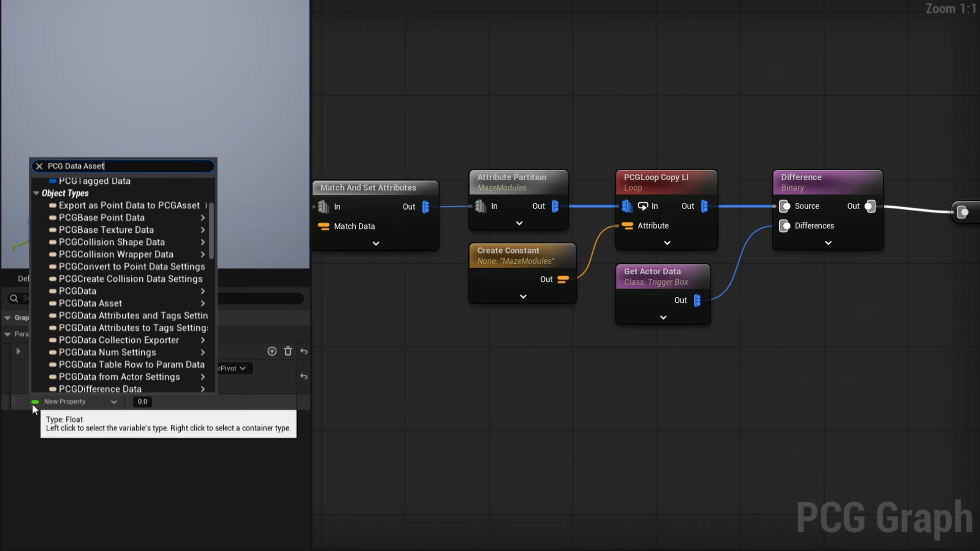
{"action": "mouse_move", "coordinate": [193, 209]}
{"action": "left_click", "coordinate": [245, 211]}
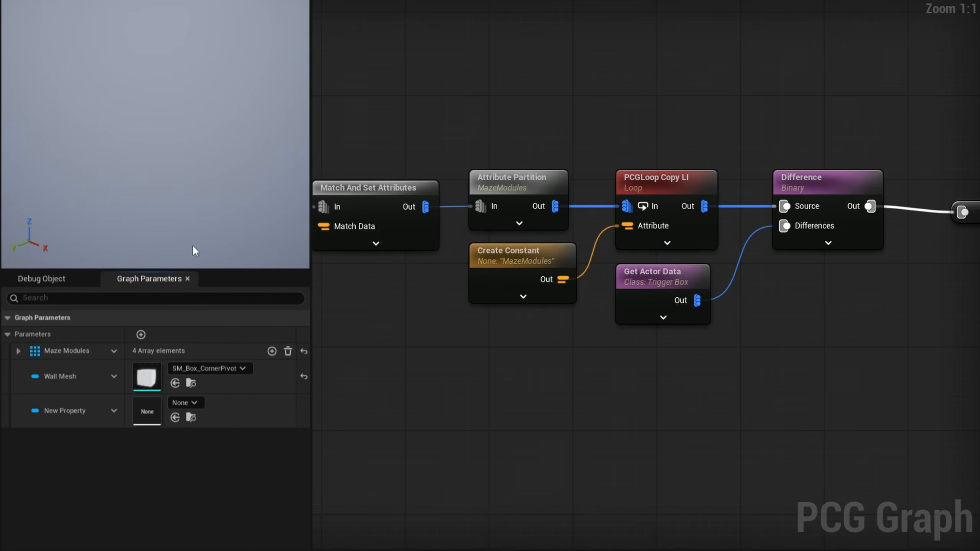
Make the new graph parameter an array and rename it MainPathModules
{"action": "right_click", "coordinate": [35, 412]}
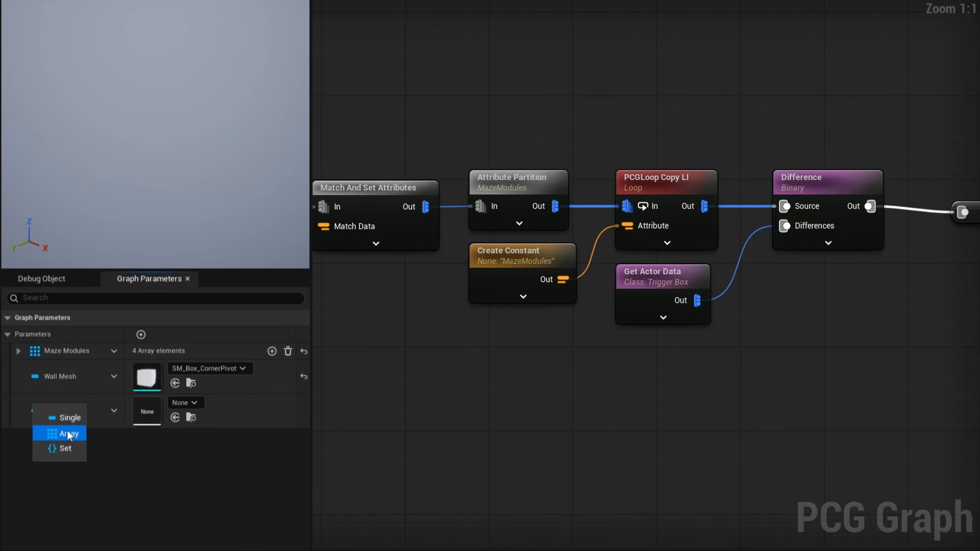
{"action": "left_click", "coordinate": [67, 431]}
{"action": "key", "text": "F2"}
{"action": "type", "text": "Main "}
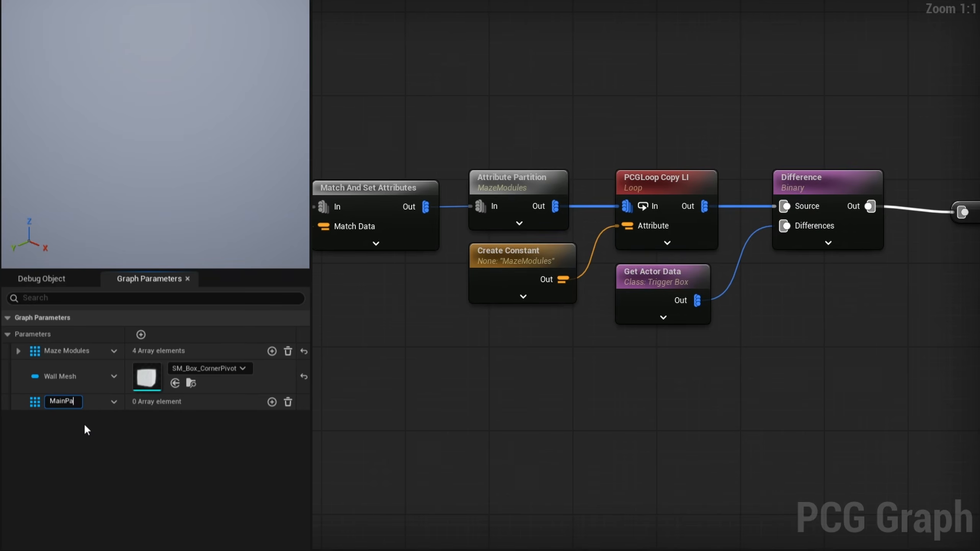
{"action": "type", "text": "Path Modules"}
{"action": "key", "text": "Return"}
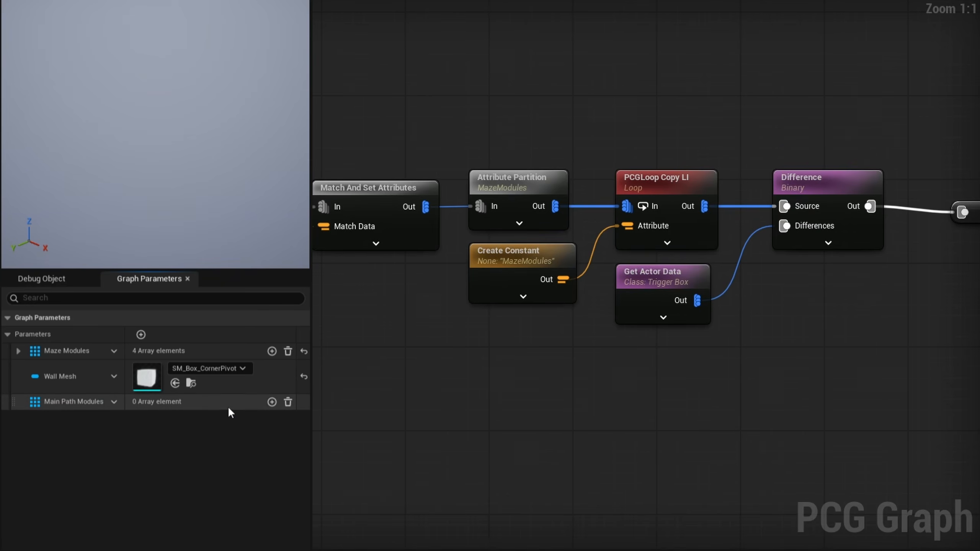
Add one element to the Main Path Modules array and assign it the L_MazePiece_4Way_C_PCG asset
{"action": "left_click", "coordinate": [271, 403]}
{"action": "left_click", "coordinate": [222, 421]}
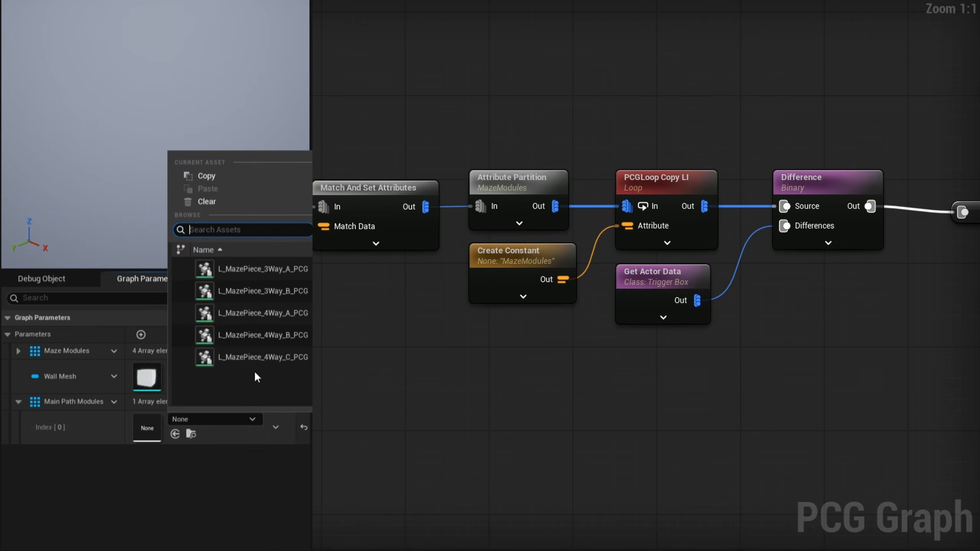
{"action": "left_click", "coordinate": [242, 362]}
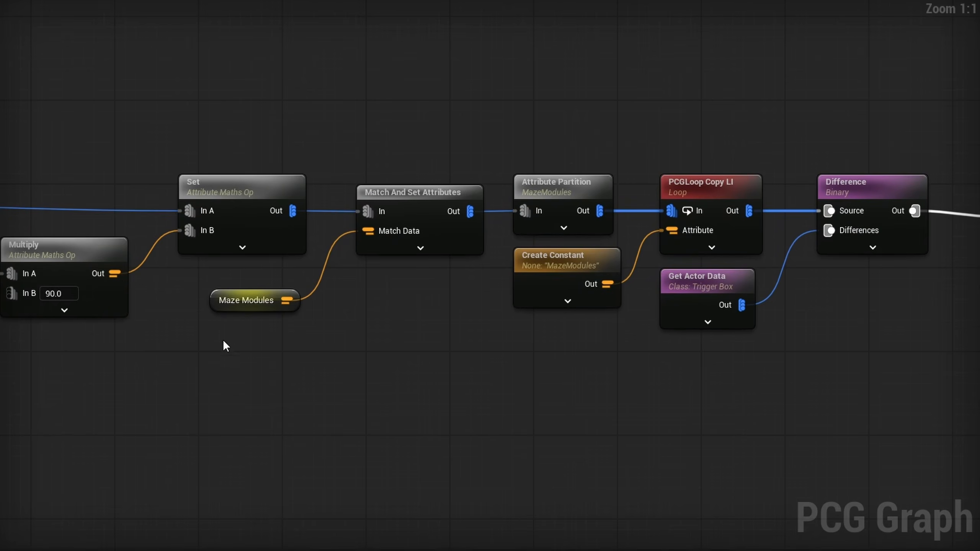
Replace the copied chain's Maze Modules node with a Main Path Modules getter feeding Match And Set Attributes' Match Data input
{"action": "right_click", "coordinate": [217, 338]}
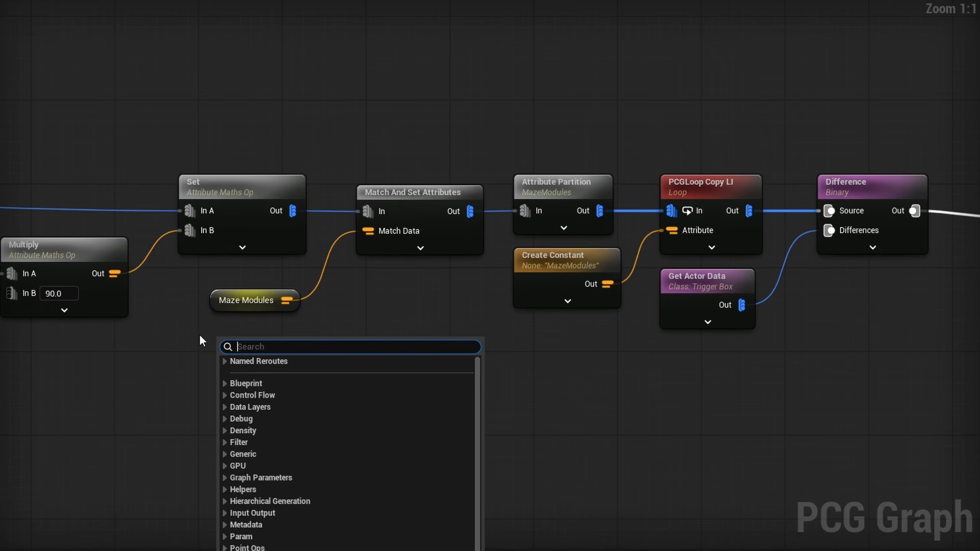
{"action": "type", "text": "main"}
{"action": "key", "text": "Down"}
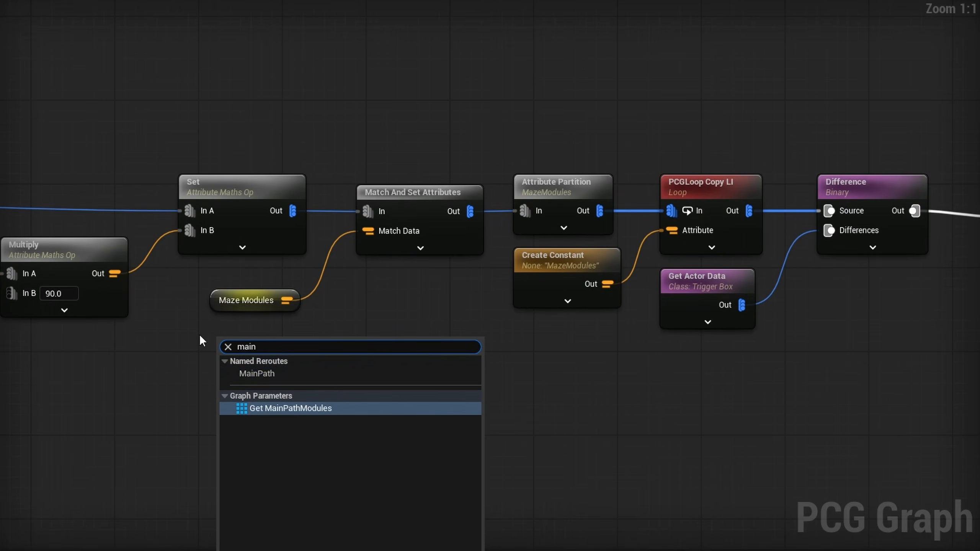
{"action": "key", "text": "Return"}
{"action": "left_click_drag", "start_coordinate": [287, 300], "coordinate": [310, 349], "text": "ctrl"}
{"action": "left_click", "coordinate": [231, 303]}
{"action": "key", "text": "Delete"}
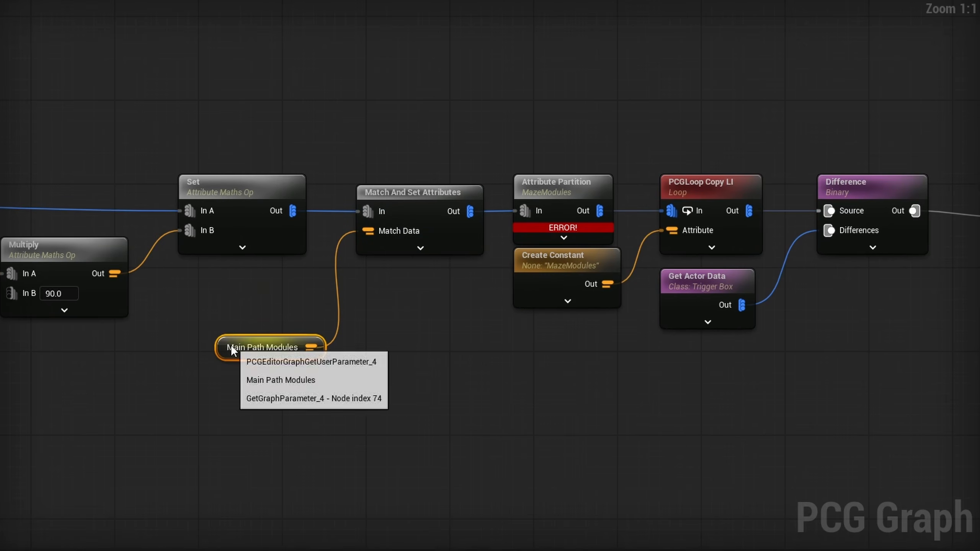
{"action": "left_click_drag", "start_coordinate": [231, 345], "coordinate": [223, 274]}
Set the copied chain's Attribute Partition node to partition by the MainPathModules attribute
{"action": "left_click", "coordinate": [562, 184]}
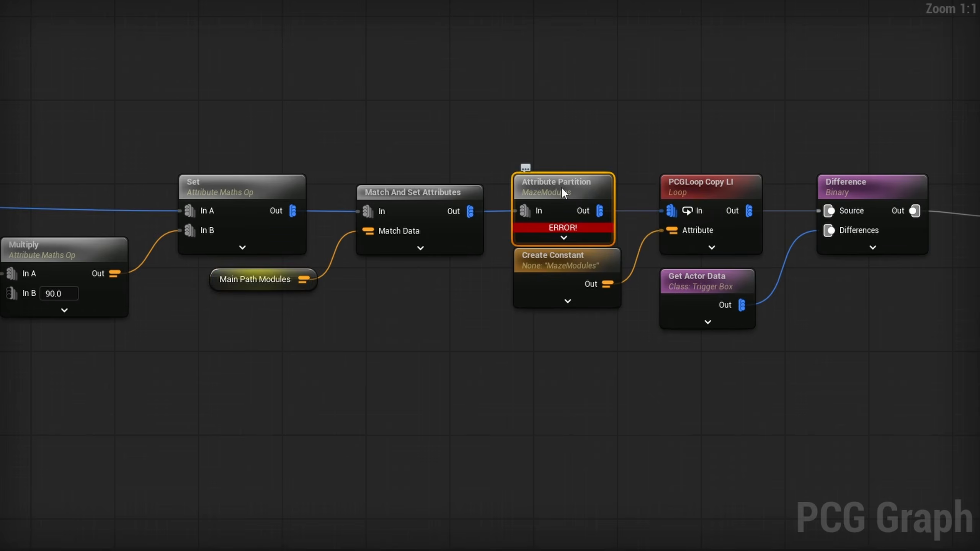
{"action": "left_click", "coordinate": [678, 60]}
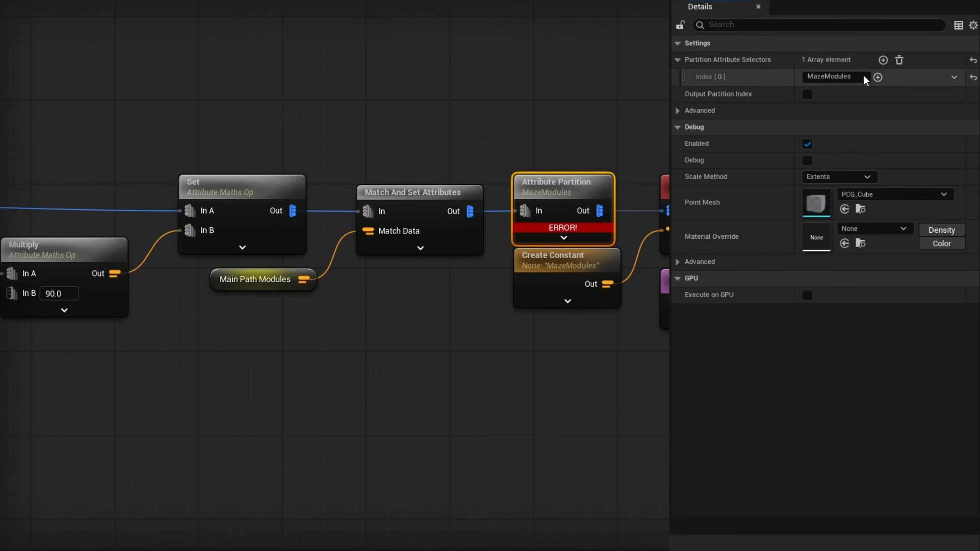
{"action": "left_click", "coordinate": [837, 77]}
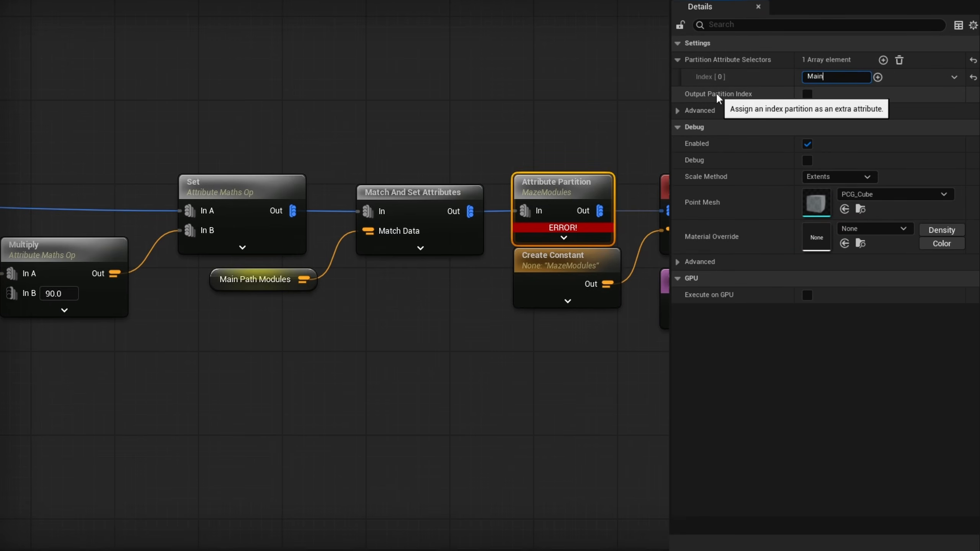
{"action": "type", "text": "MainPathModules"}
{"action": "key", "text": "Return"}
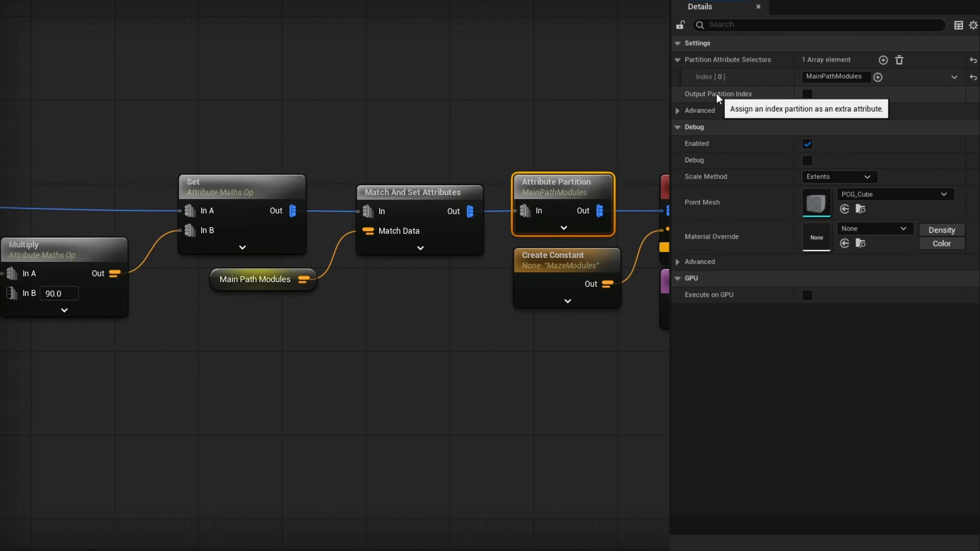
Set the string value of the Create Constant node feeding PCGLoop Copy LI to MainPathModules
{"action": "right_click_drag", "start_coordinate": [470, 280], "coordinate": [328, 289]}
{"action": "left_click", "coordinate": [401, 275]}
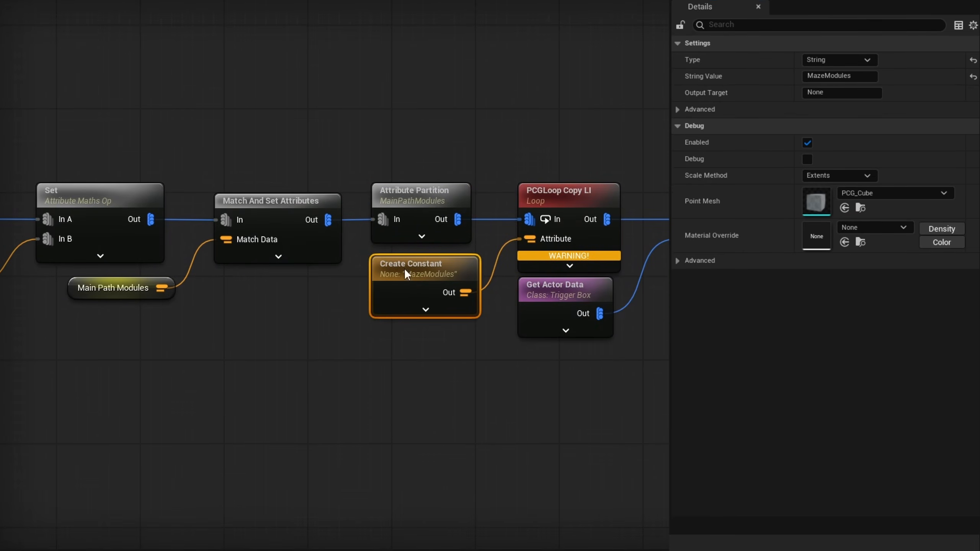
{"action": "left_click", "coordinate": [833, 75]}
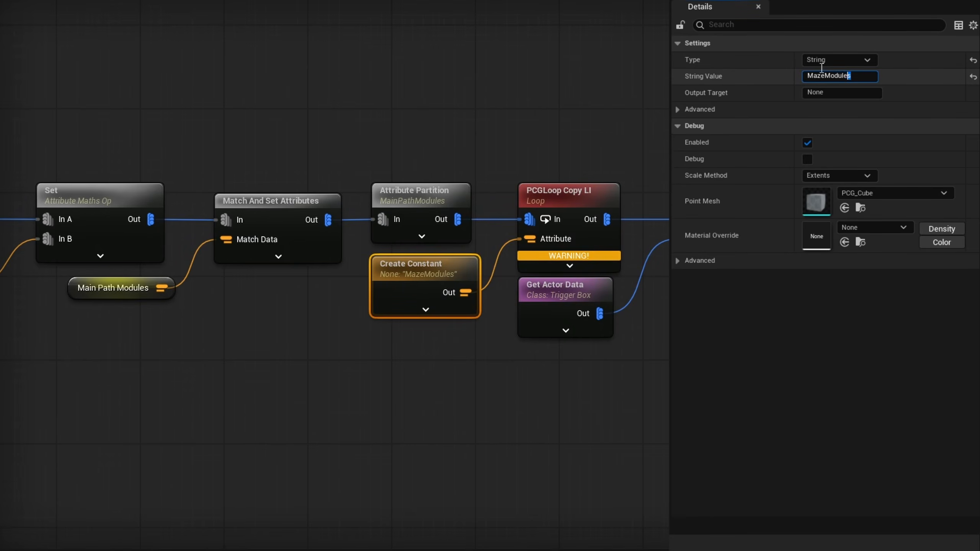
{"action": "type", "text": "M"}
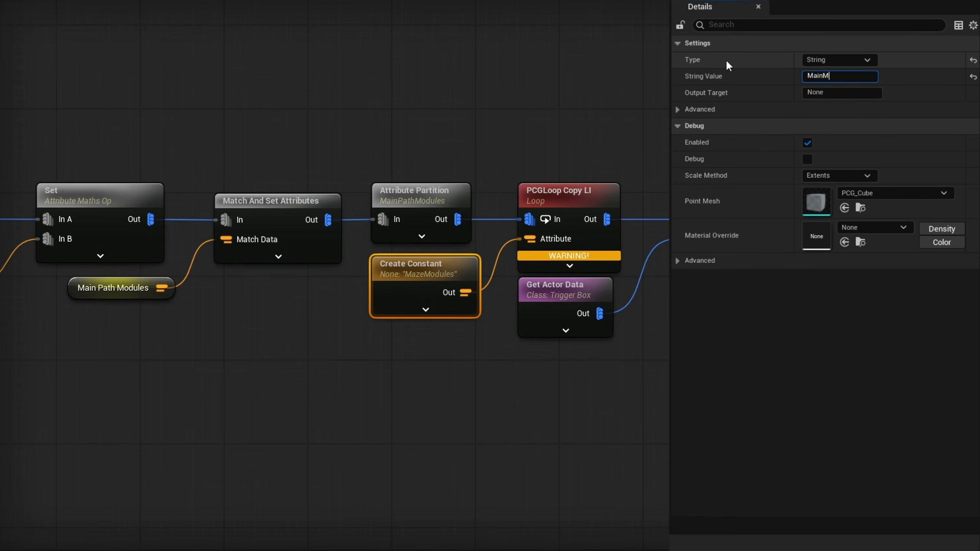
{"action": "type", "text": "ainPathModules"}
{"action": "key", "text": "Return"}
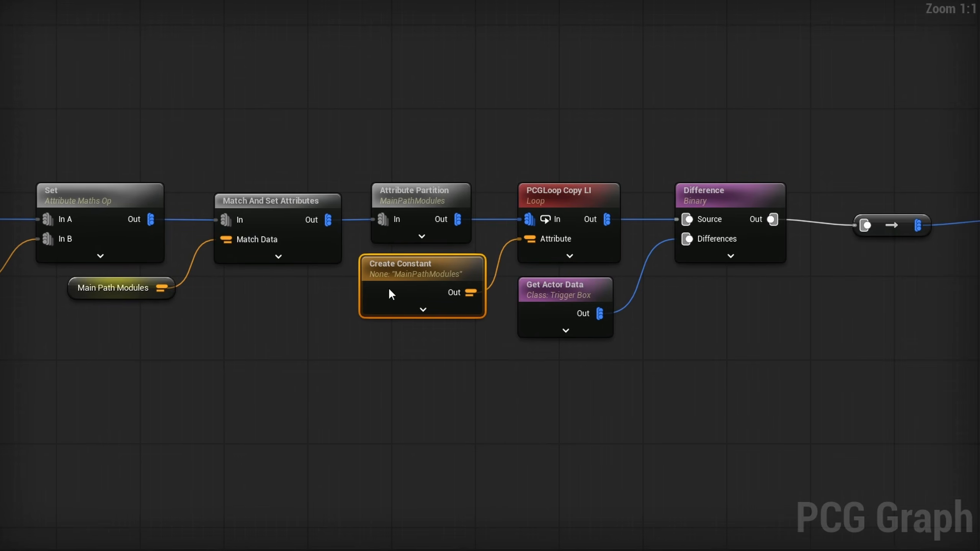
In the loop subgraph, disconnect Copy Points' Target and add a Set Attribute Maths Op node fed by Input's In pin
{"action": "right_click_drag", "start_coordinate": [837, 322], "coordinate": [691, 322]}
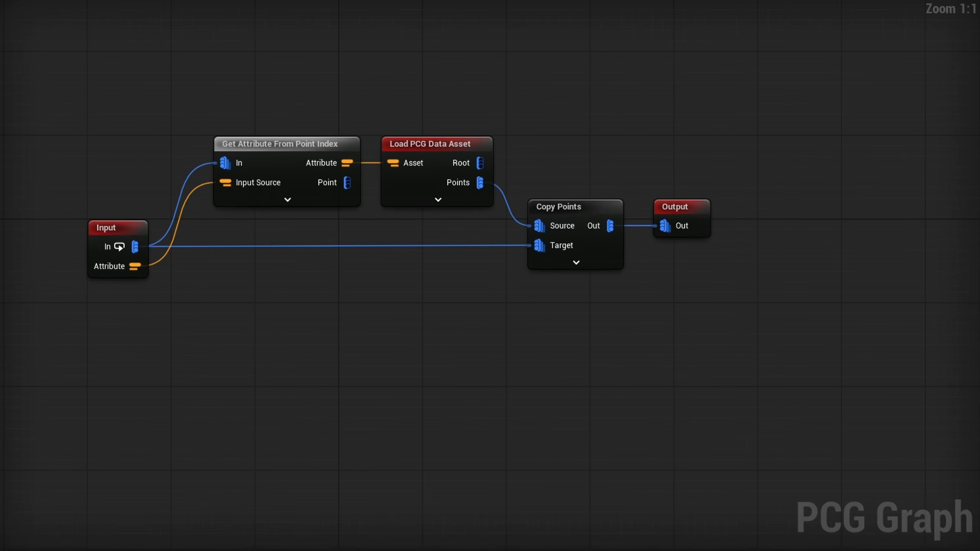
{"action": "right_click_drag", "start_coordinate": [297, 271], "coordinate": [358, 285]}
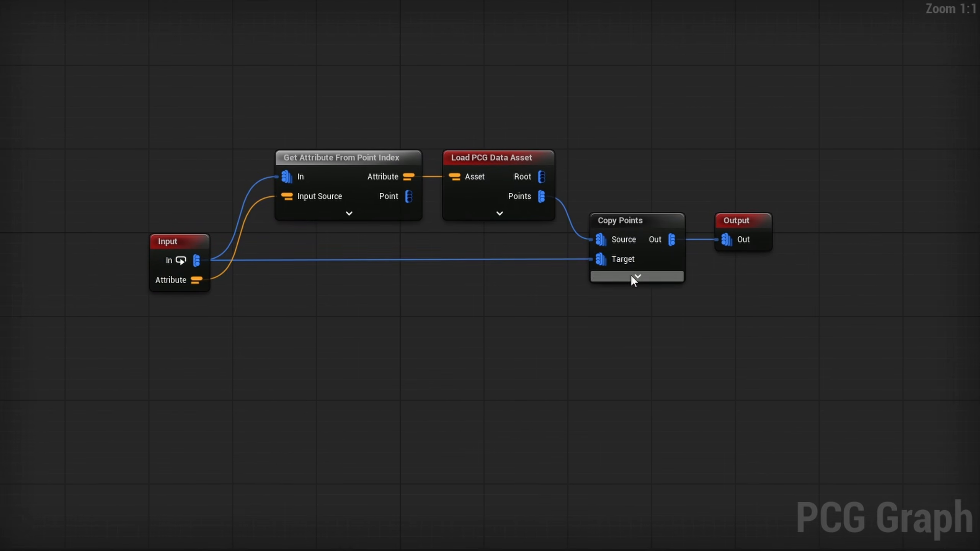
{"action": "left_click", "coordinate": [598, 260], "text": "alt"}
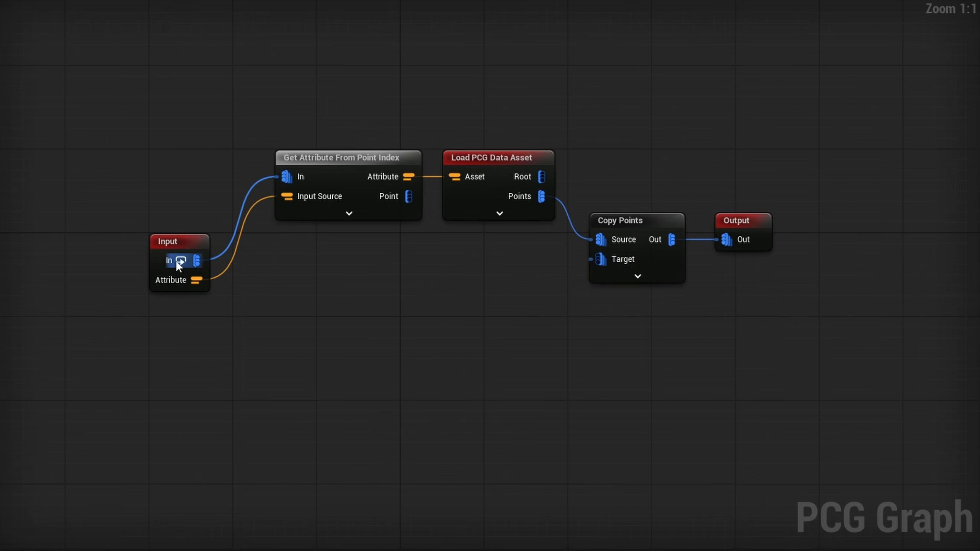
{"action": "left_click_drag", "start_coordinate": [320, 236], "coordinate": [328, 259]}
{"action": "type", "text": "set att"}
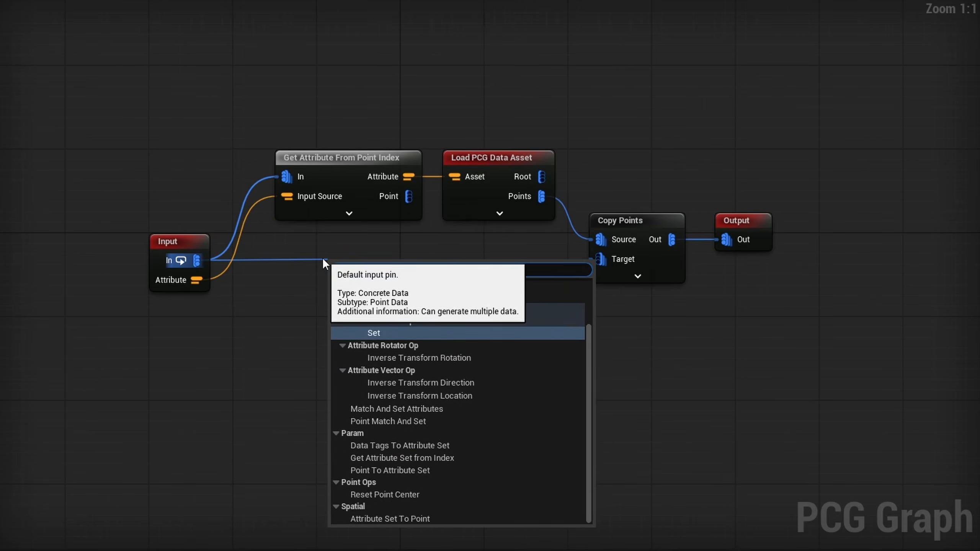
{"action": "type", "text": "r"}
{"action": "key", "text": "Return"}
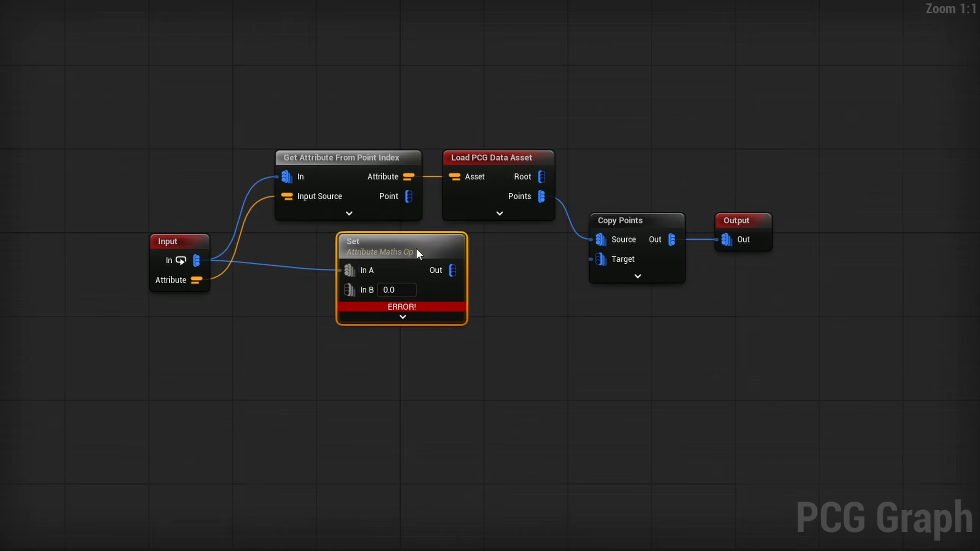
{"action": "left_click_drag", "start_coordinate": [416, 248], "coordinate": [399, 231]}
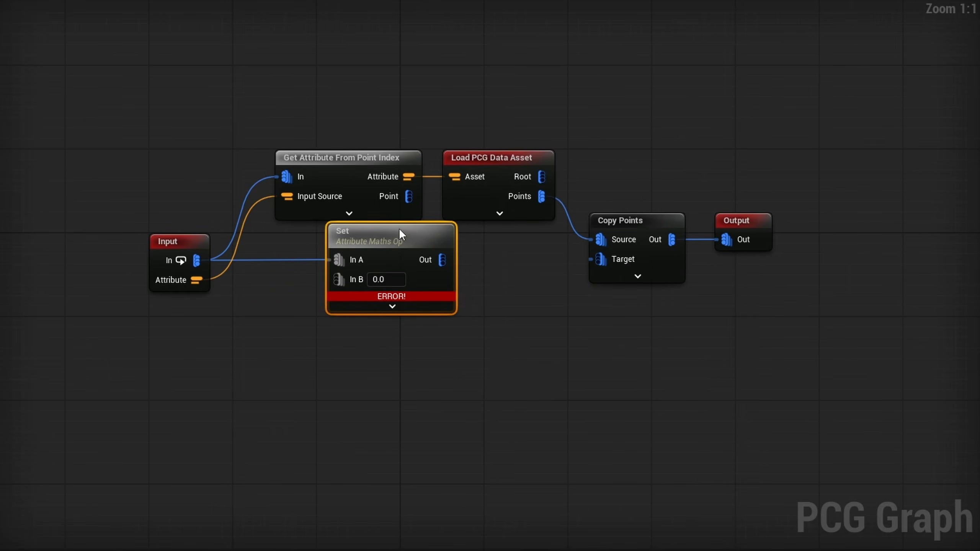
Set Input Source 1 of the new Set node in the loop subgraph to $Rotation.Pitch
{"action": "left_click", "coordinate": [889, 109]}
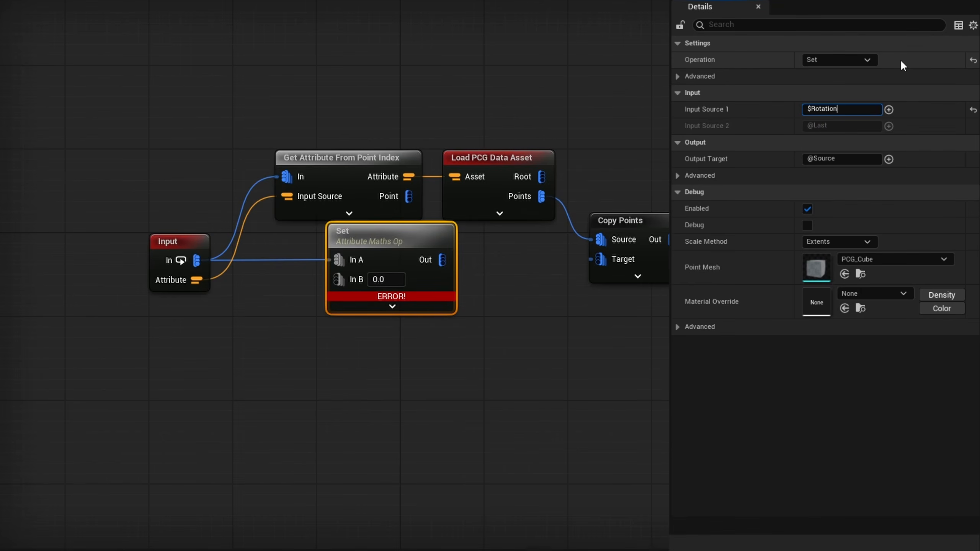
{"action": "type", "text": ".Pitch"}
{"action": "key", "text": "Return"}
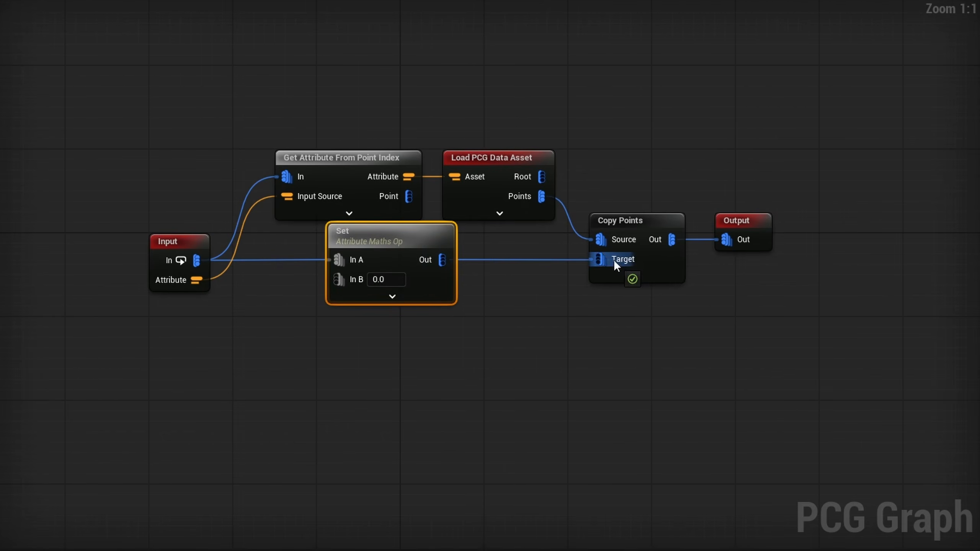